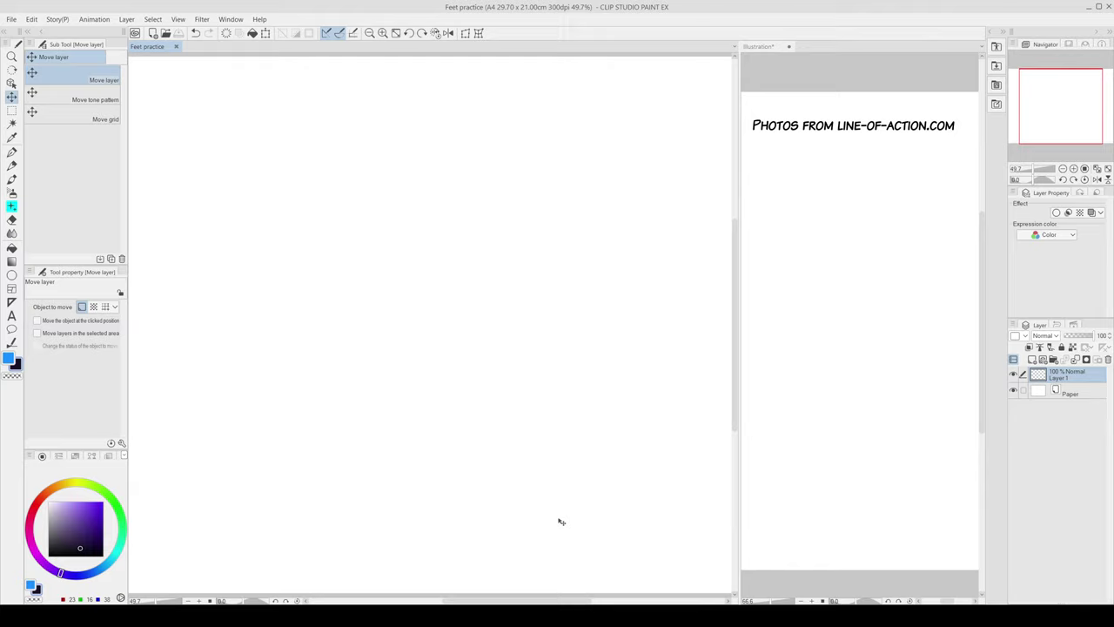
Step: In the Illustration document, browse the hidden foot photos, show the pi-tattooed foot on Layer 2, and widen the reference canvas
click(395, 228)
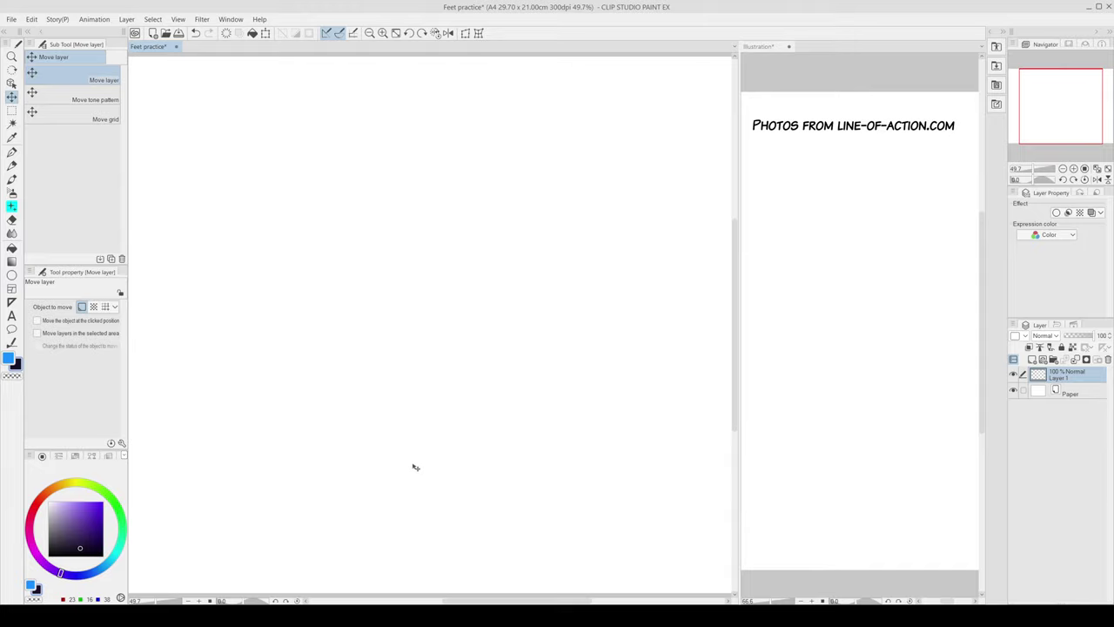
click(761, 48)
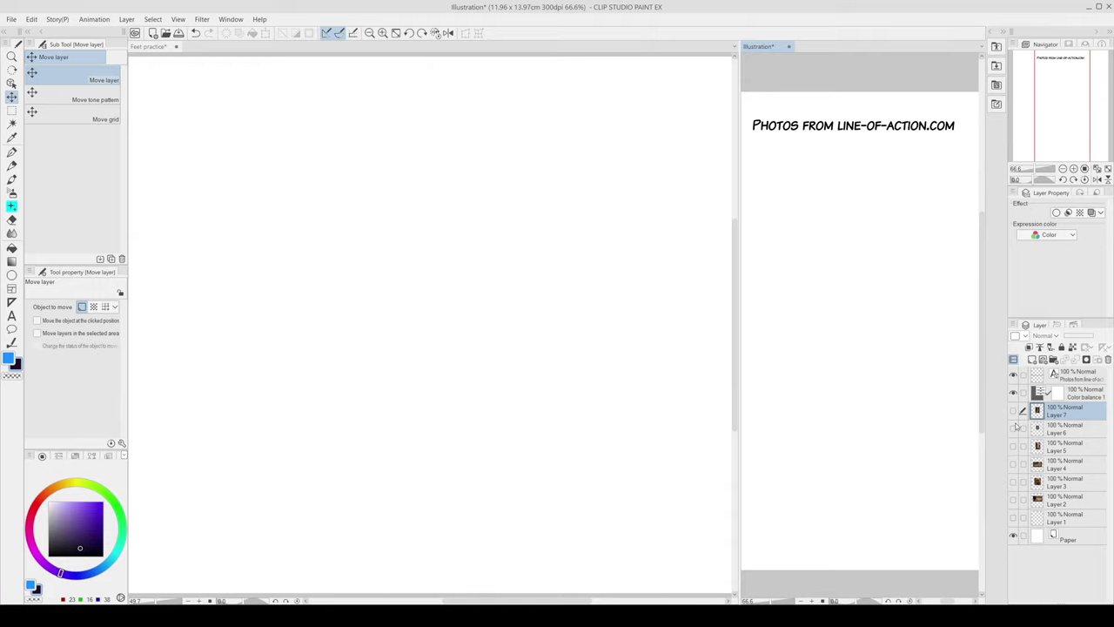
click(1059, 503)
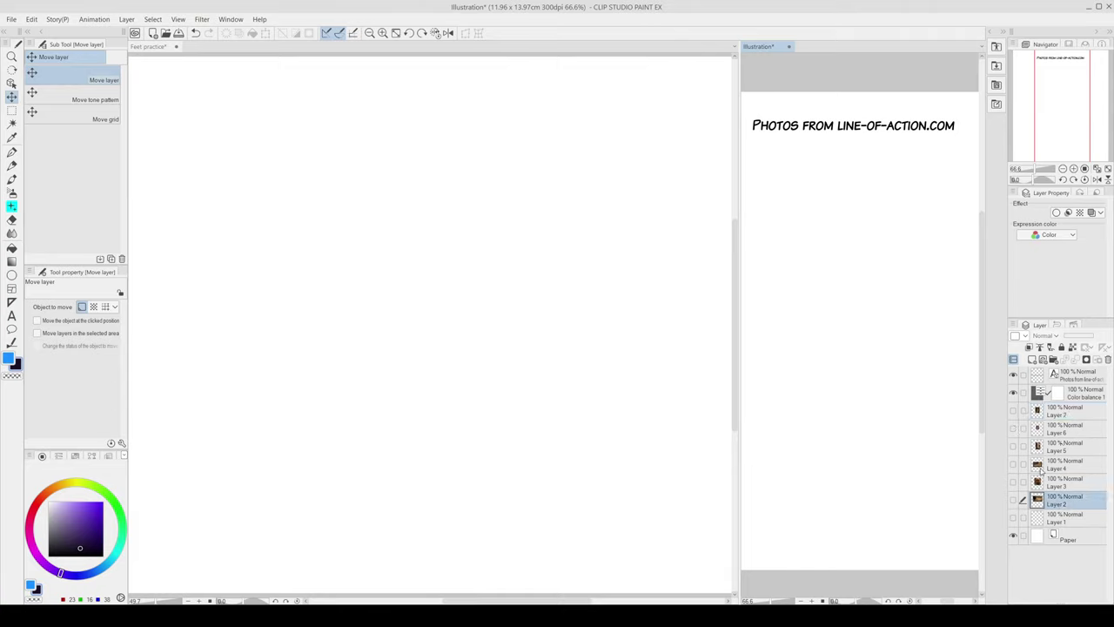
click(1013, 466)
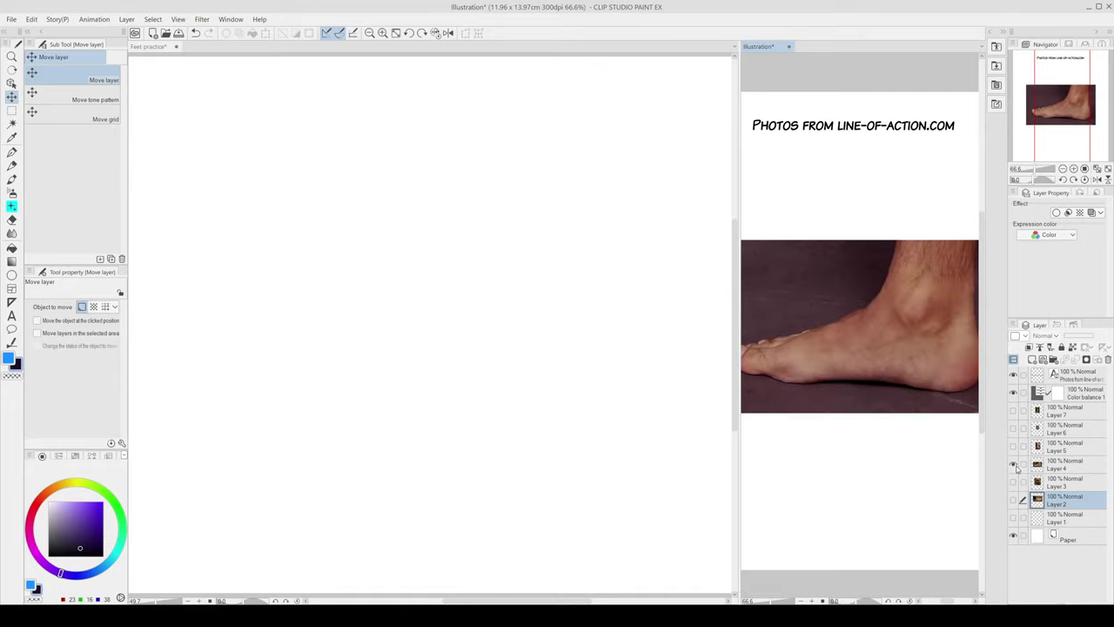
click(1013, 466)
click(1013, 482)
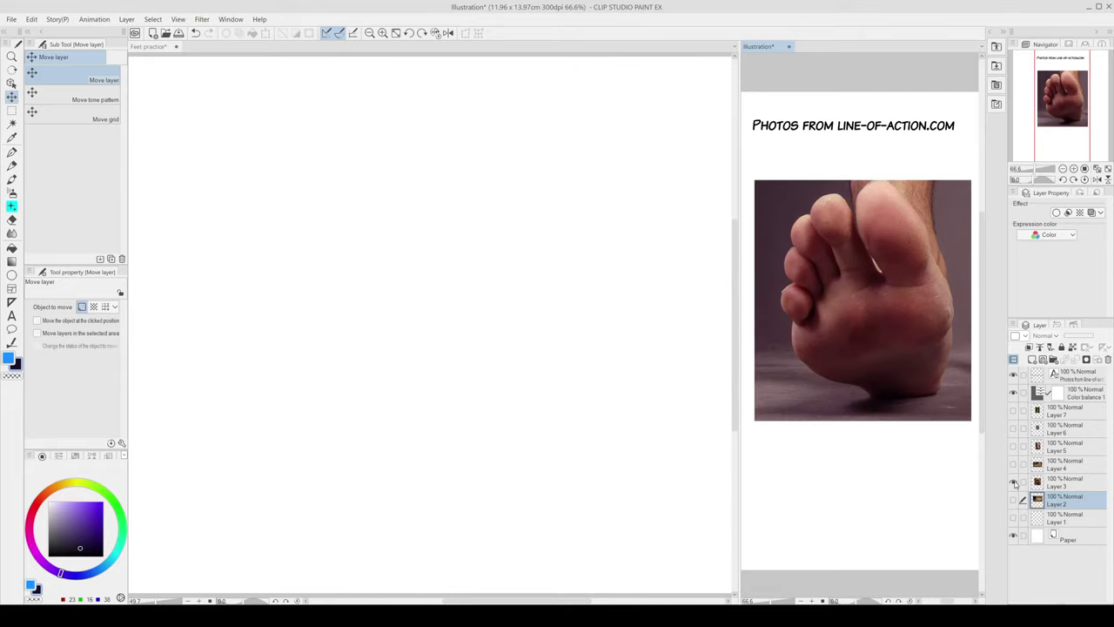
click(1013, 482)
click(1013, 500)
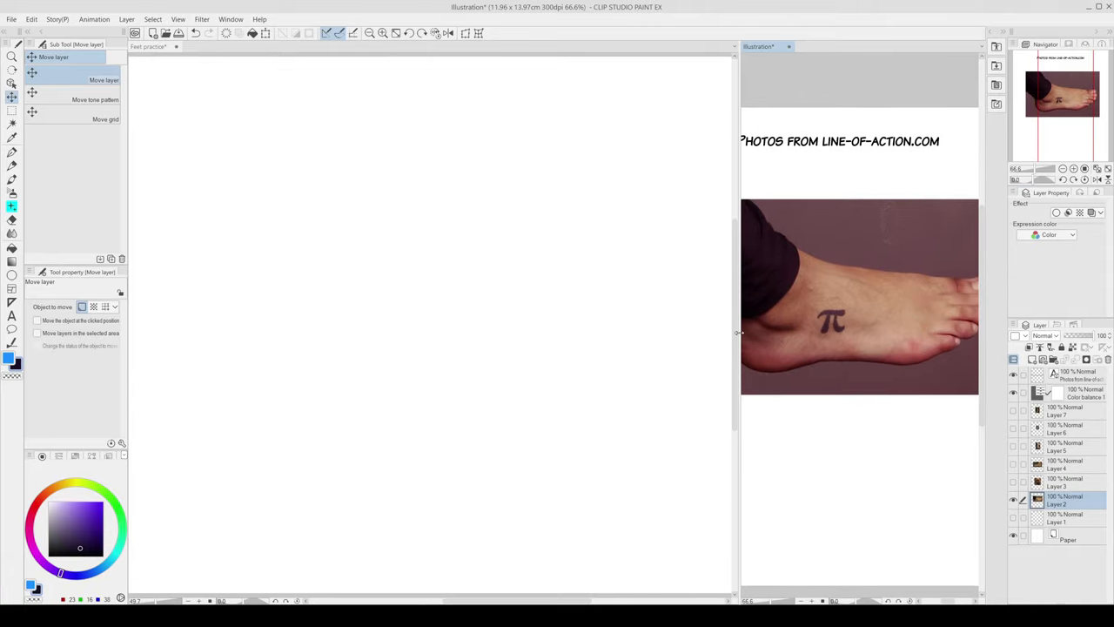
drag(737, 335, 689, 339)
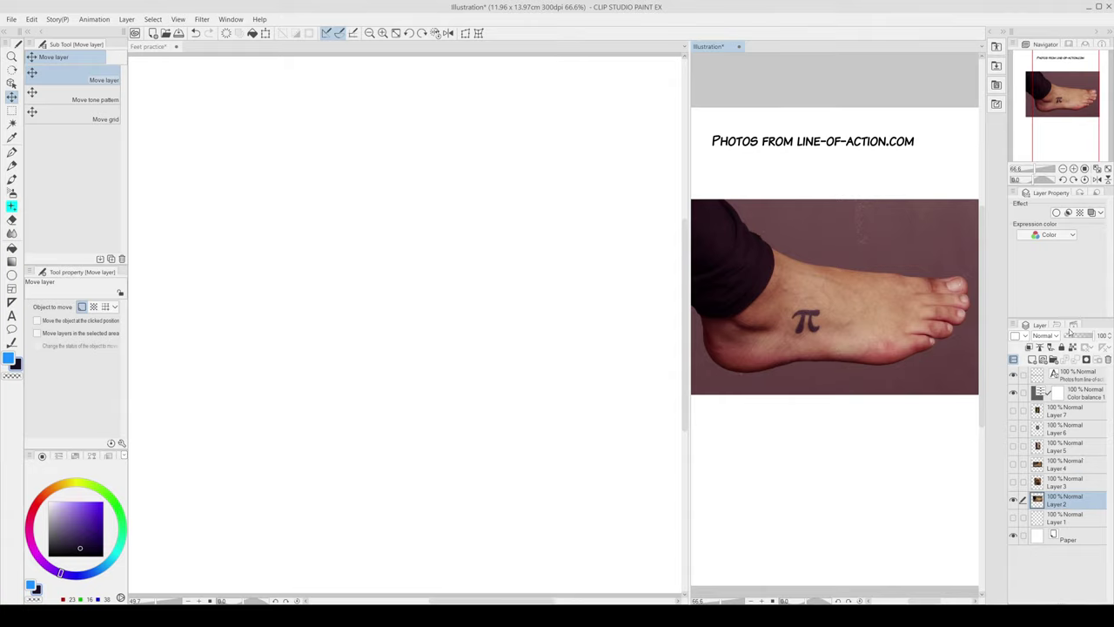
Step: Lower the foot photo's opacity to 32% and add a new layer above it for pencil tracing
drag(1075, 338, 1072, 345)
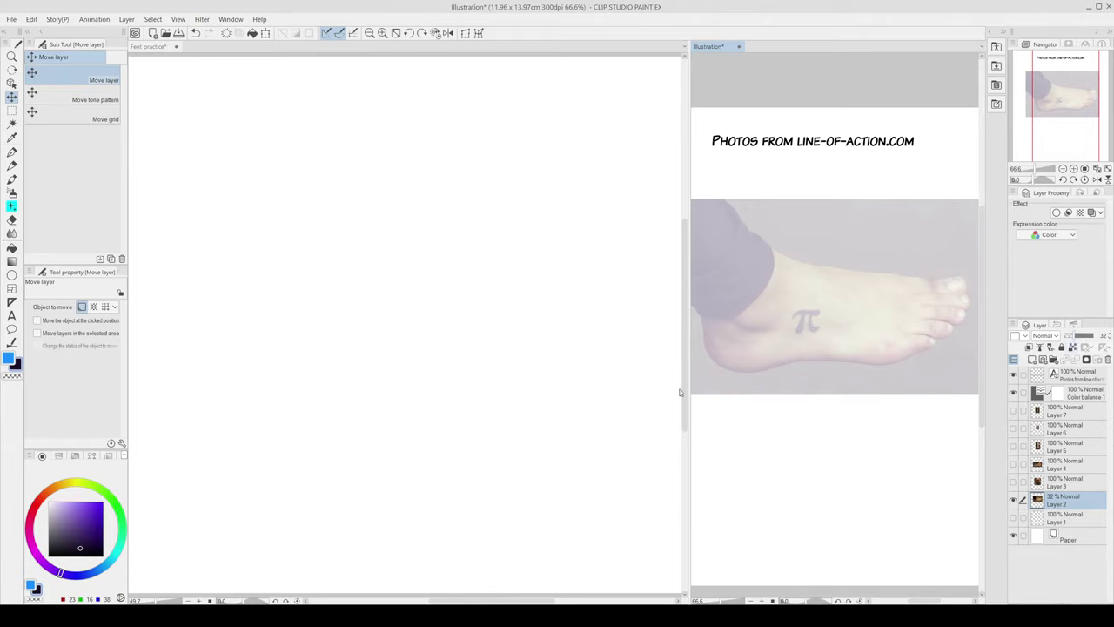
click(1033, 359)
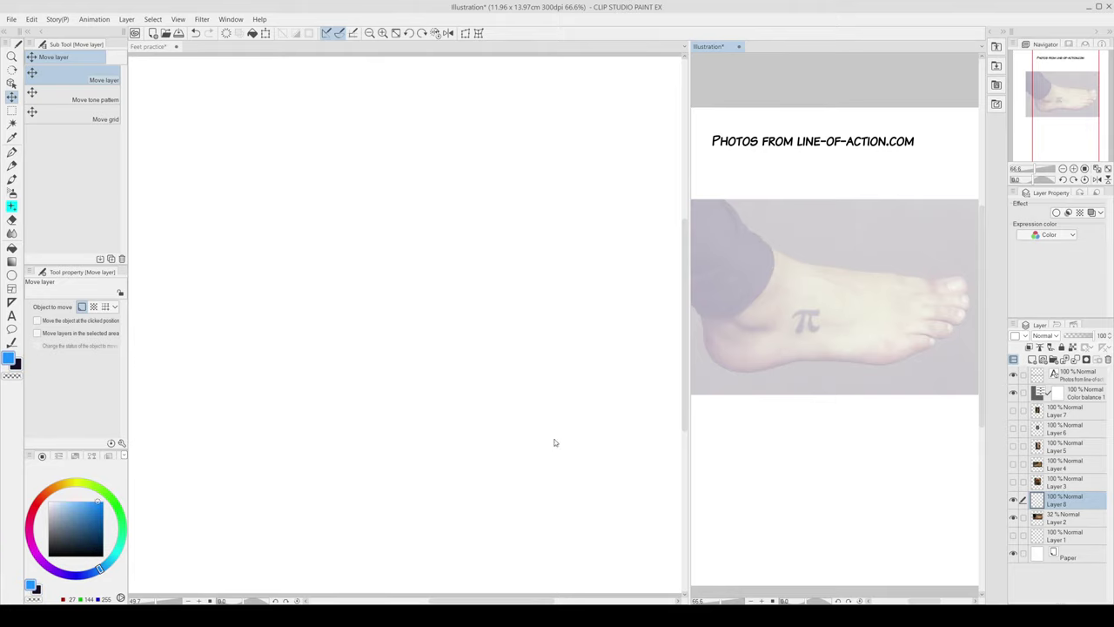
key(p)
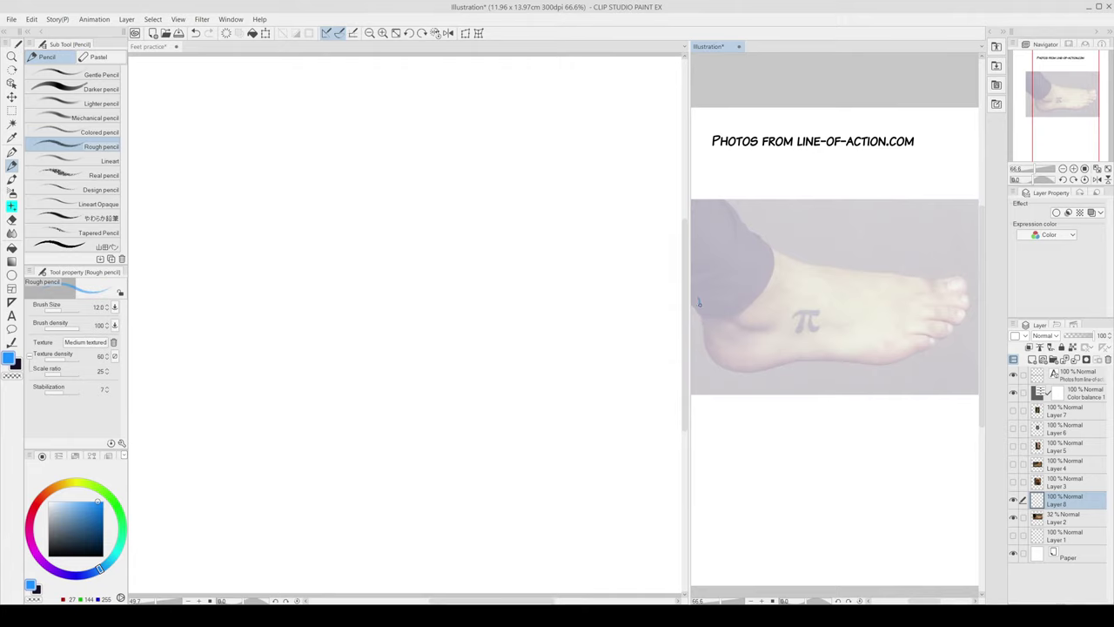
Step: Trace the heel, sole, toe base and top of the foot over the photo as a blue block shape
drag(700, 305, 712, 362)
key(ctrl+z)
mouse_move(699, 285)
mouse_down()
mouse_move(705, 344)
mouse_move(721, 368)
mouse_move(927, 350)
mouse_move(933, 278)
mouse_up()
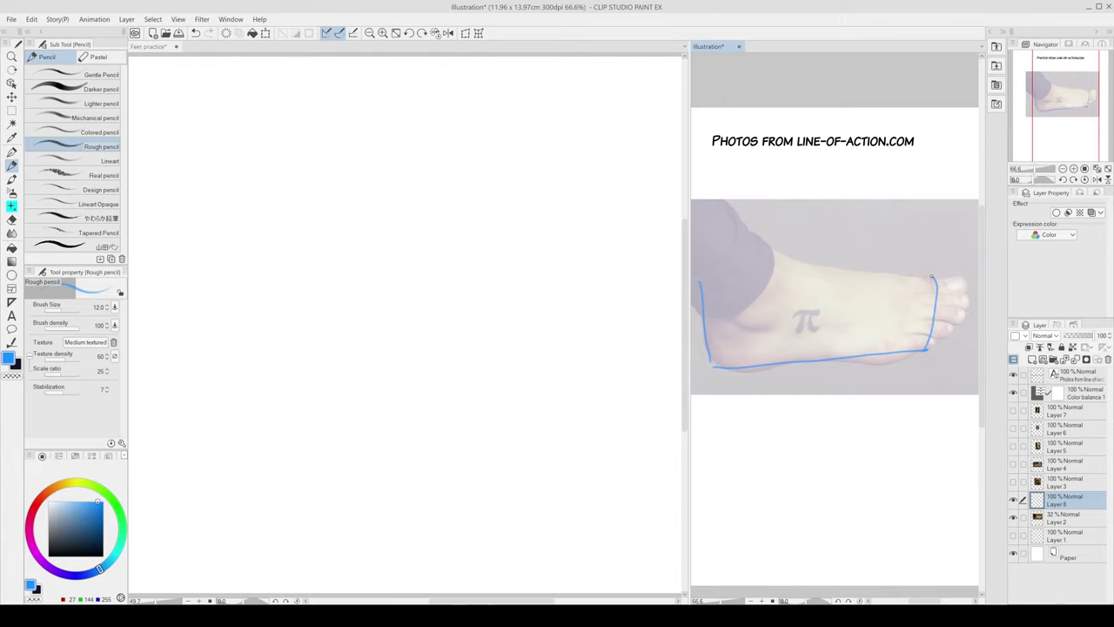
drag(931, 276, 763, 253)
Step: Try a simple side-view wedge shape of the foot below the photo and undo it
mouse_move(729, 411)
mouse_down()
mouse_move(727, 456)
mouse_move(772, 479)
mouse_move(871, 475)
mouse_move(731, 427)
mouse_up()
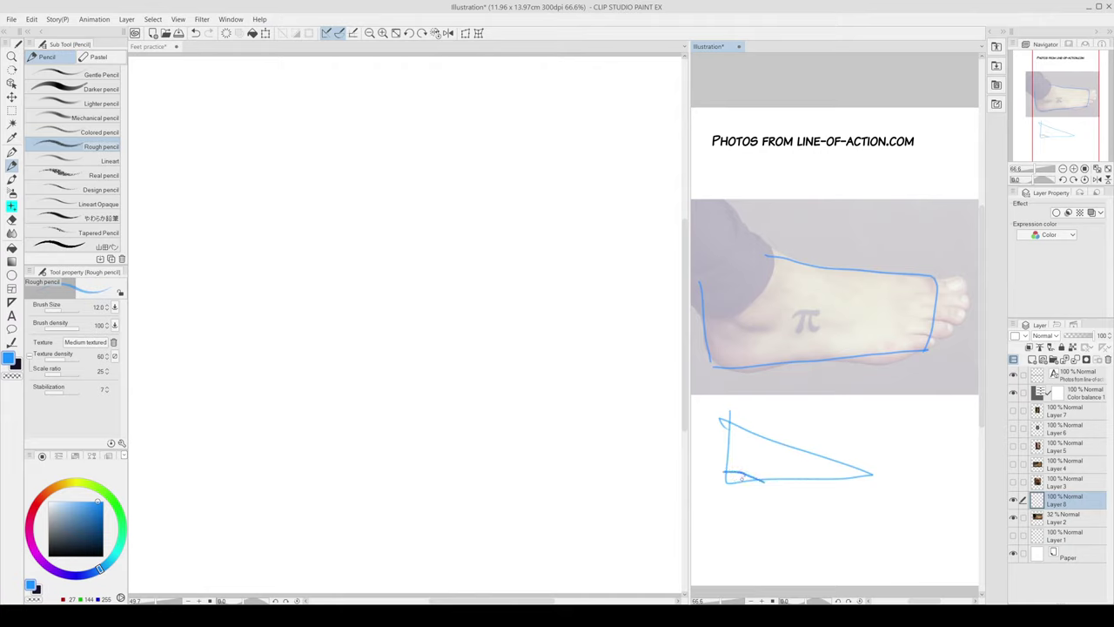
mouse_move(731, 467)
mouse_down()
mouse_move(741, 464)
mouse_move(744, 484)
mouse_up()
key(ctrl+z)
key(ctrl+z)
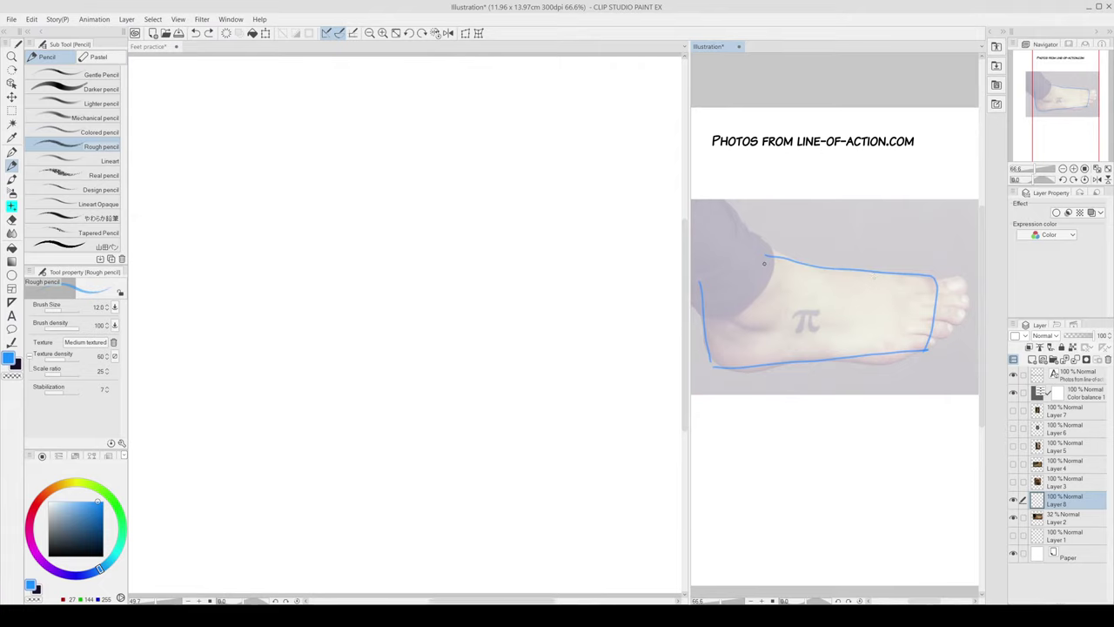
Step: Trace a slanted line across the ankle to close the block shape over the photo
mouse_move(768, 255)
mouse_down()
mouse_move(719, 277)
mouse_move(744, 255)
mouse_up()
drag(717, 249, 730, 265)
key(ctrl+z)
Step: Try tracing the toes as one curved block with toe divisions over the photo, then undo it
mouse_move(932, 275)
mouse_down()
mouse_move(967, 288)
mouse_move(961, 323)
mouse_move(924, 351)
mouse_up()
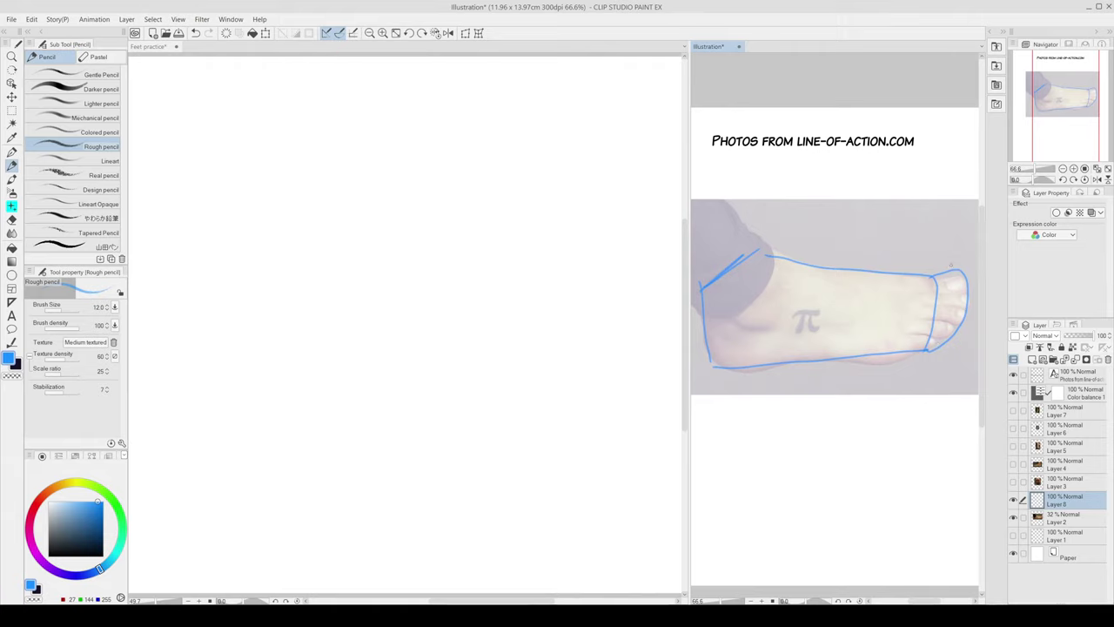
key(ctrl+z)
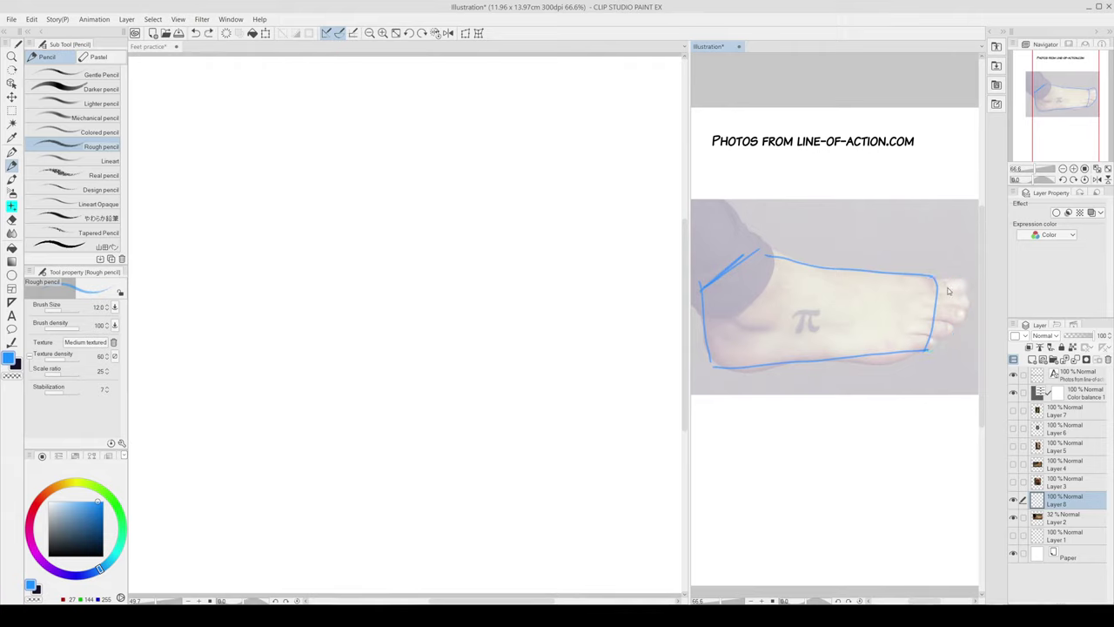
mouse_move(958, 274)
mouse_down()
mouse_move(967, 310)
mouse_move(925, 353)
mouse_up()
mouse_move(936, 283)
mouse_down()
mouse_move(957, 277)
mouse_move(966, 287)
mouse_up()
key(ctrl+z)
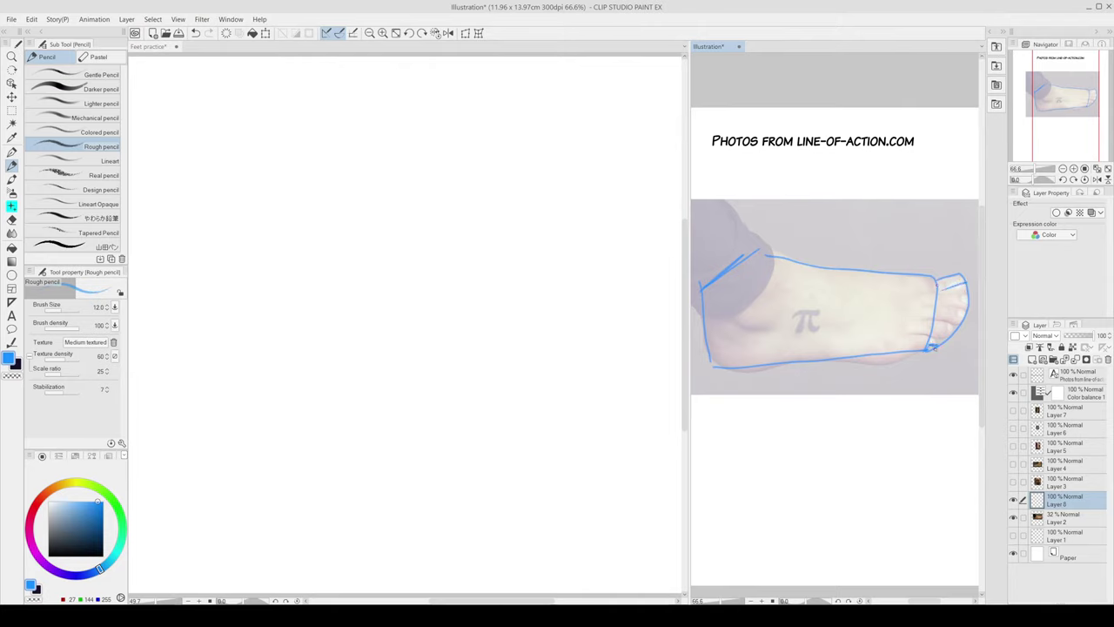
key(ctrl+z)
key(ctrl+z)
key(ctrl+z)
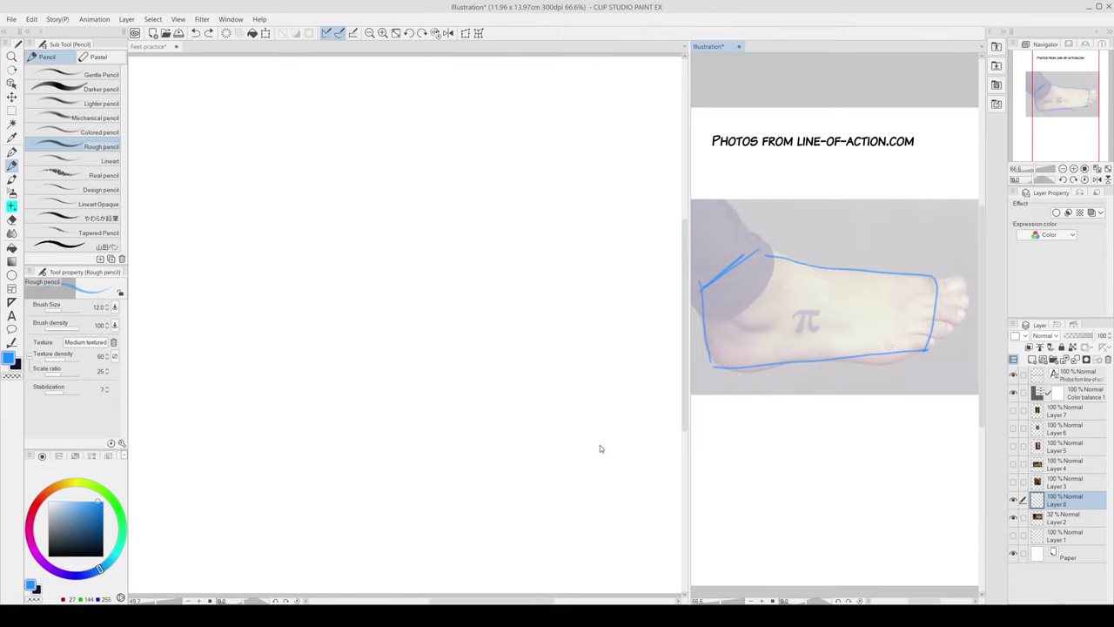
Step: Undo the remaining tracing, delete the tracing layer, and restore the foot photo's opacity to 100%
key(ctrl+z)
key(ctrl+z)
key(ctrl+z)
key(ctrl+z)
key(ctrl+z)
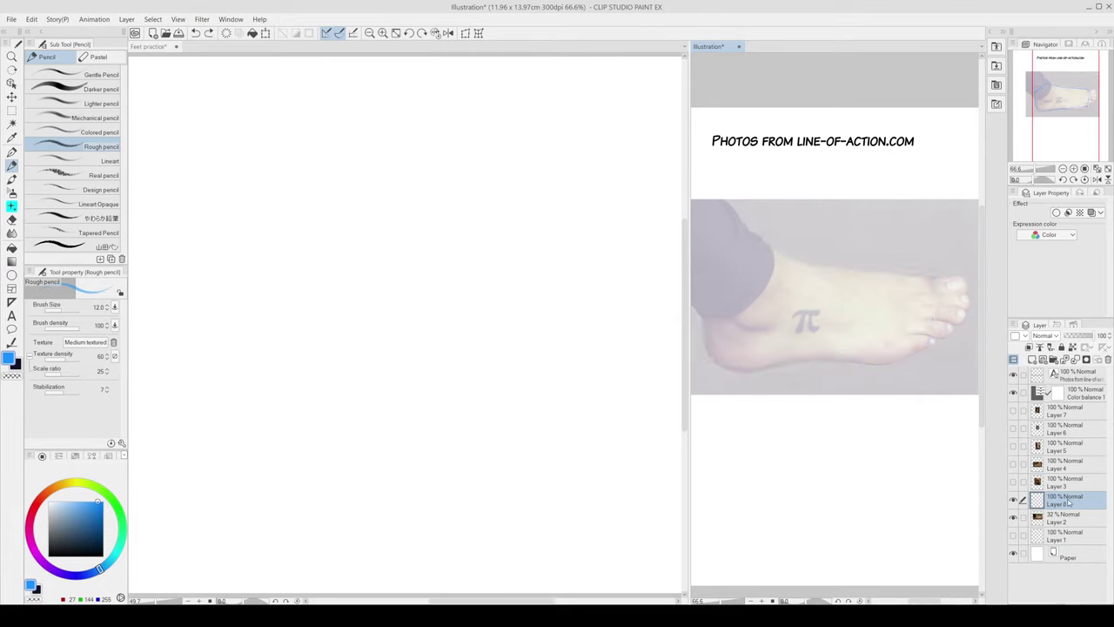
click(1107, 360)
drag(1075, 336, 1098, 337)
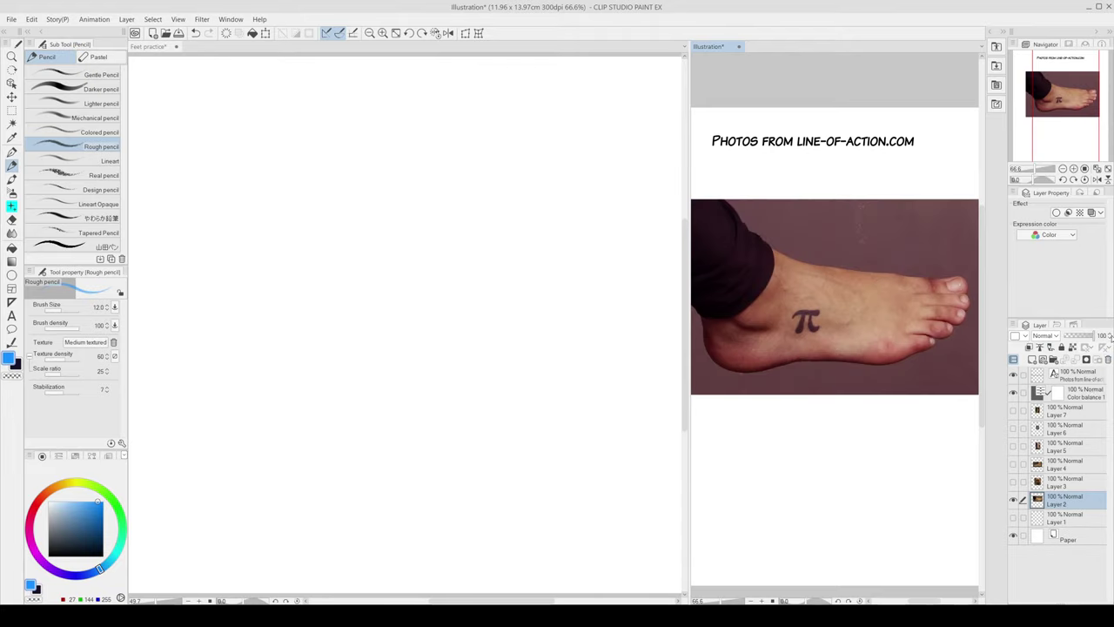
Step: On the Feet practice canvas, sketch the heel, sole and slanted toe-base edges of the foot block with the blue Rough pencil
click(430, 373)
mouse_move(415, 371)
mouse_down()
mouse_move(437, 391)
mouse_move(472, 386)
mouse_move(477, 410)
mouse_move(471, 400)
mouse_move(397, 429)
mouse_move(412, 422)
mouse_up()
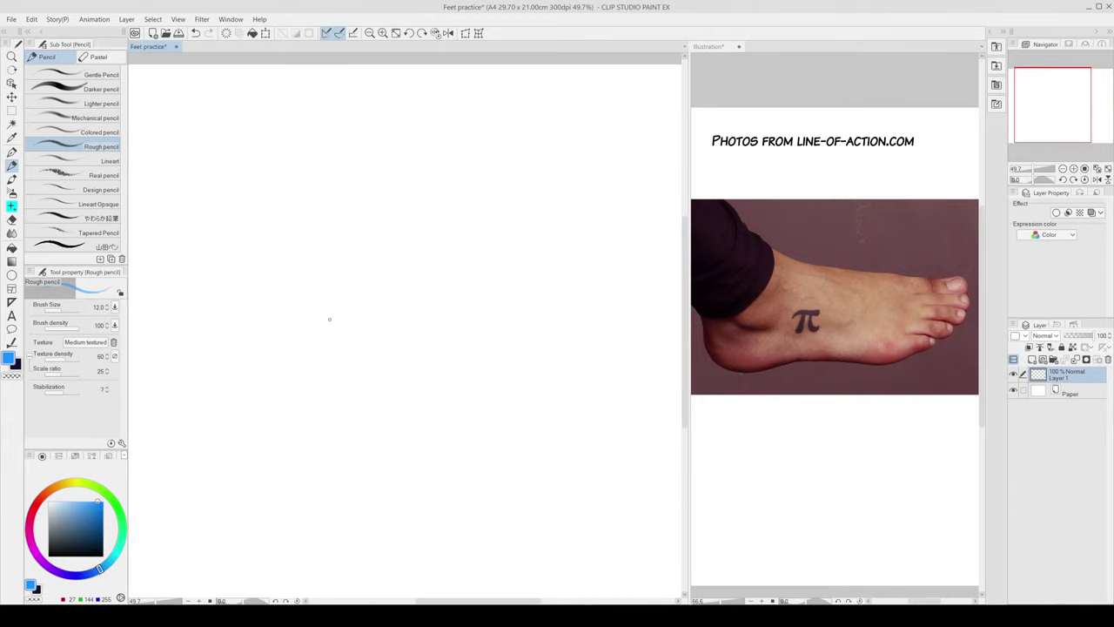
mouse_move(315, 314)
mouse_down()
mouse_move(330, 371)
mouse_move(447, 364)
mouse_up()
key(ctrl+z)
mouse_move(324, 378)
mouse_down()
mouse_move(467, 373)
mouse_move(484, 316)
mouse_up()
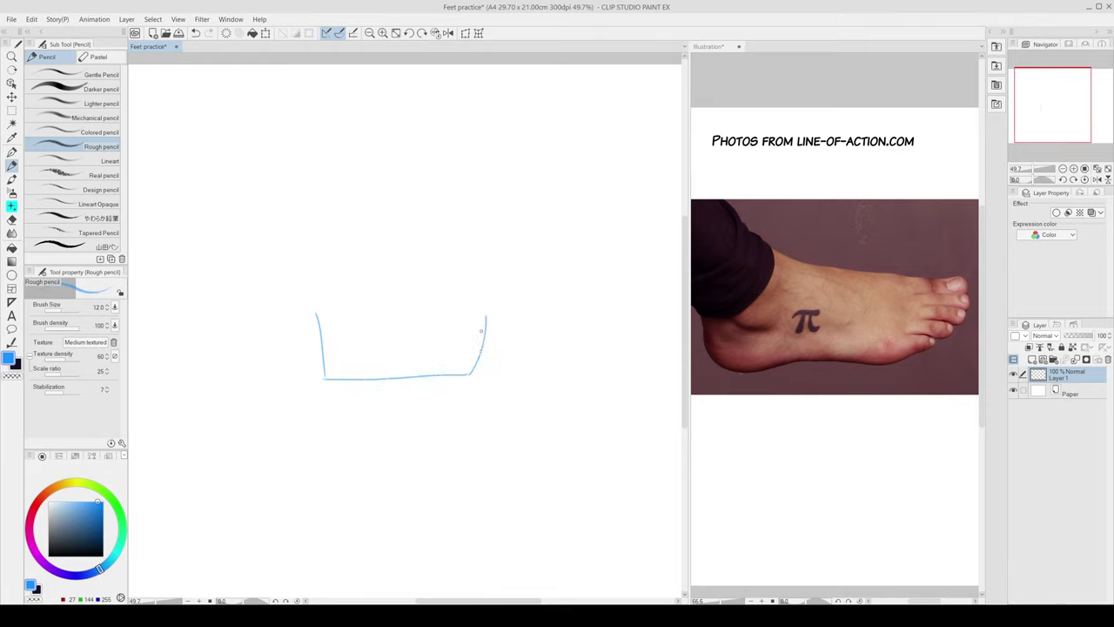
key(ctrl+z)
mouse_move(470, 374)
mouse_down()
mouse_move(496, 309)
mouse_move(359, 294)
mouse_move(510, 303)
mouse_up()
key(ctrl+z)
key(ctrl+z)
Step: Close the foot block with a gently sloping top edge and a slanted ankle line
drag(347, 280, 498, 306)
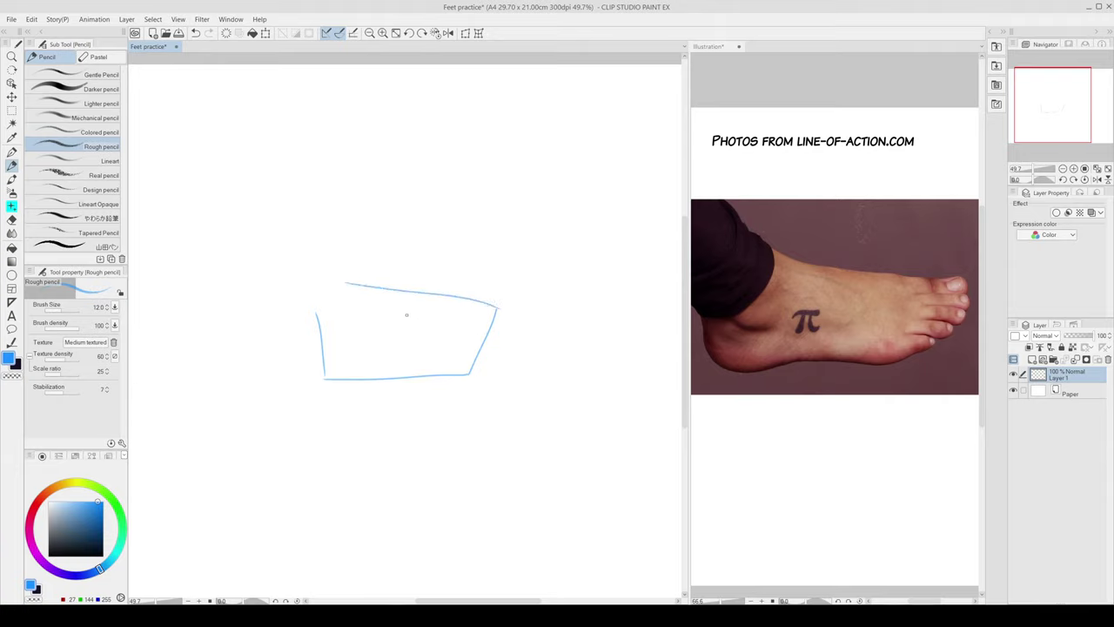
drag(344, 283, 305, 327)
key(ctrl+z)
drag(344, 281, 317, 313)
Step: Sketch the toes as a single block with a curved front edge attached to the foot block
mouse_move(496, 306)
mouse_down()
mouse_move(530, 308)
mouse_move(515, 352)
mouse_move(468, 378)
mouse_up()
key(ctrl+z)
mouse_move(528, 306)
mouse_down()
mouse_move(510, 354)
mouse_move(469, 378)
mouse_up()
mouse_move(524, 306)
mouse_down()
mouse_move(492, 310)
mouse_move(525, 307)
mouse_up()
key(ctrl+z)
drag(483, 369, 467, 378)
key(ctrl+z)
mouse_move(526, 319)
mouse_down()
mouse_move(481, 365)
mouse_move(502, 363)
mouse_move(519, 341)
mouse_up()
key(ctrl+z)
key(ctrl+z)
drag(495, 320, 519, 320)
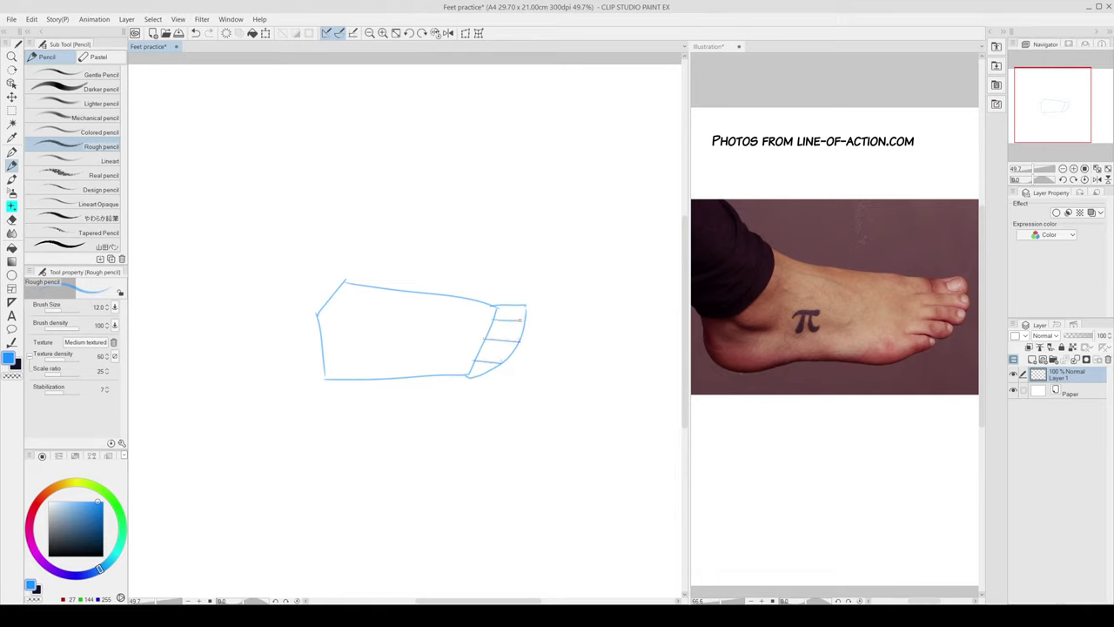
key(ctrl+z)
key(ctrl+z)
key(ctrl+z)
Step: Divide the toe block into five toes with near-horizontal lines, leaving the big toe widest
drag(493, 322, 521, 322)
drag(496, 322, 523, 321)
drag(481, 345, 516, 343)
mouse_move(489, 334)
mouse_down()
mouse_move(519, 334)
mouse_move(507, 358)
mouse_up()
key(ctrl+z)
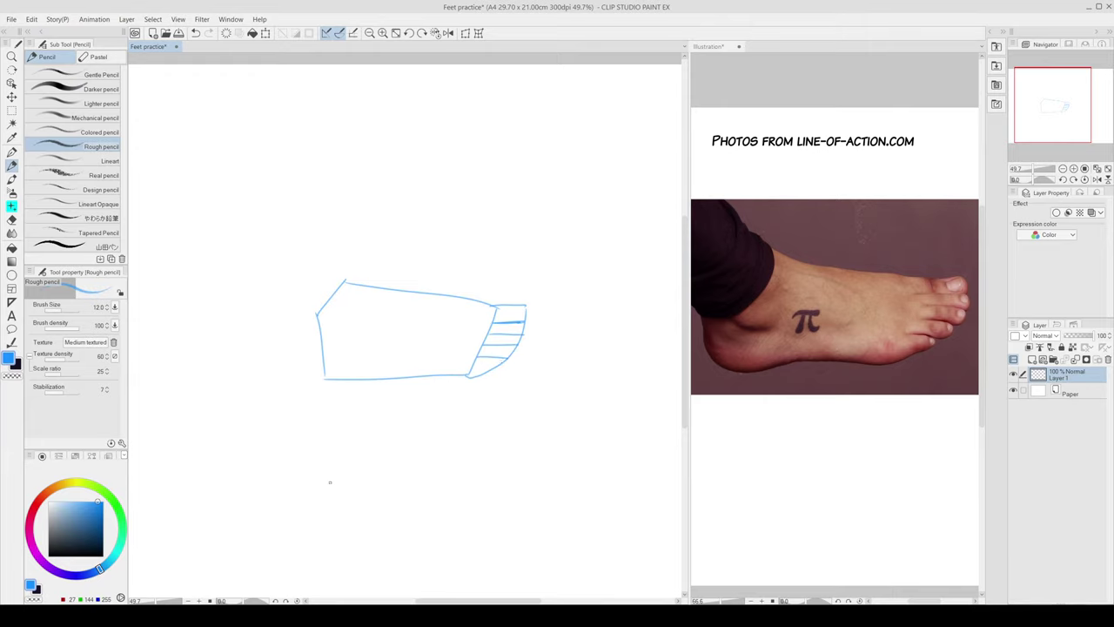
key(ctrl+z)
Step: Lower the construction sketch's opacity to 43% and add a new layer above it for dark pencil lines
drag(1068, 336, 1078, 336)
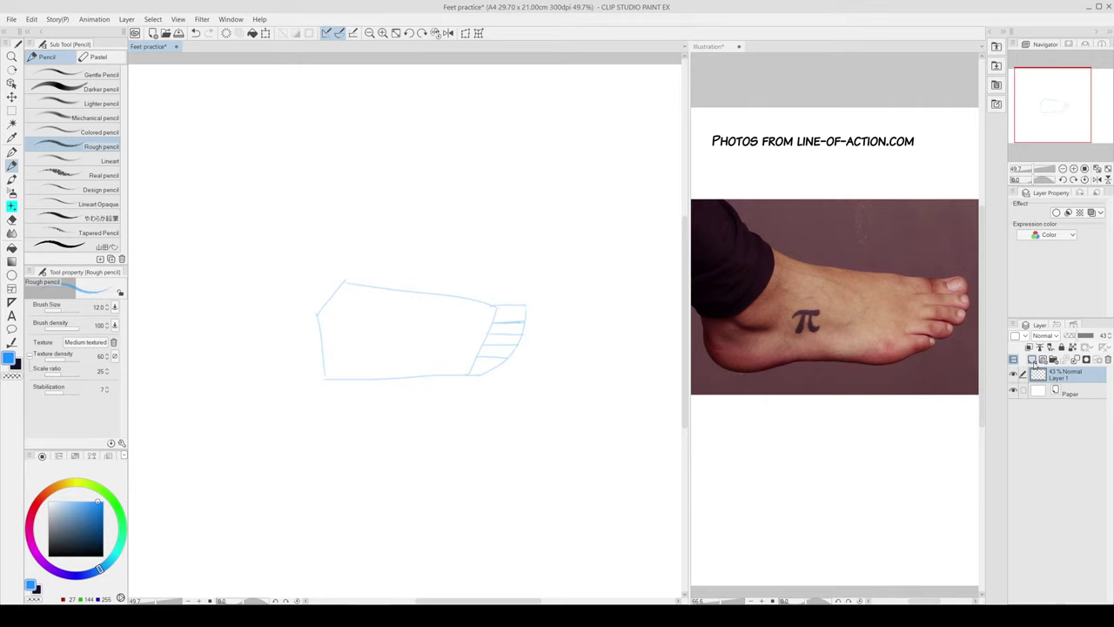
click(1032, 359)
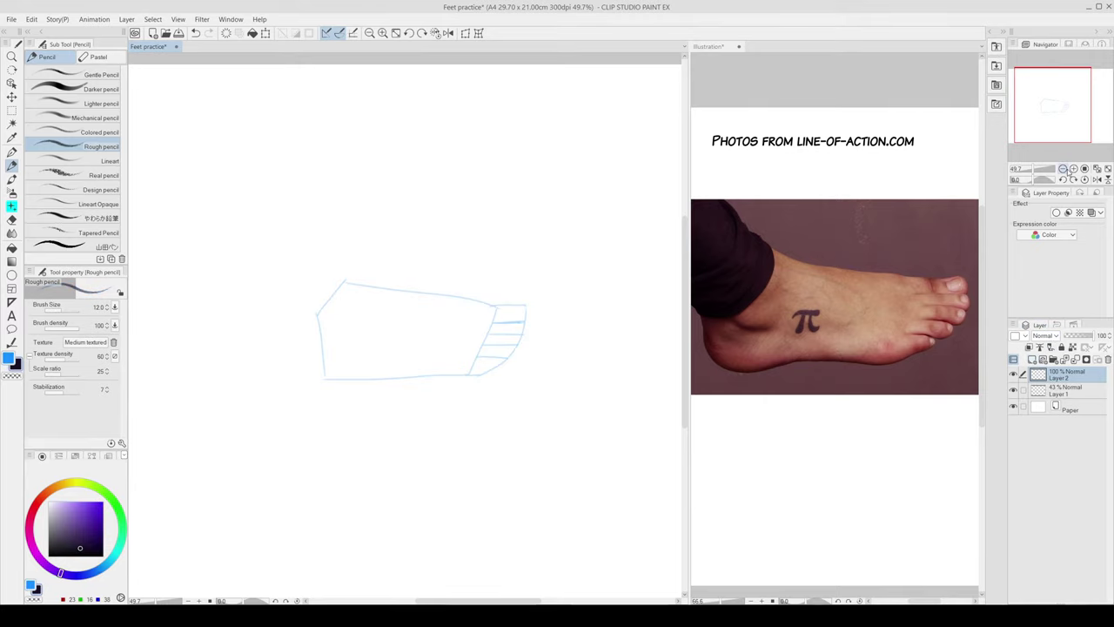
scroll(286, 359, up, 1)
scroll(287, 359, up, 1)
scroll(574, 460, down, 1)
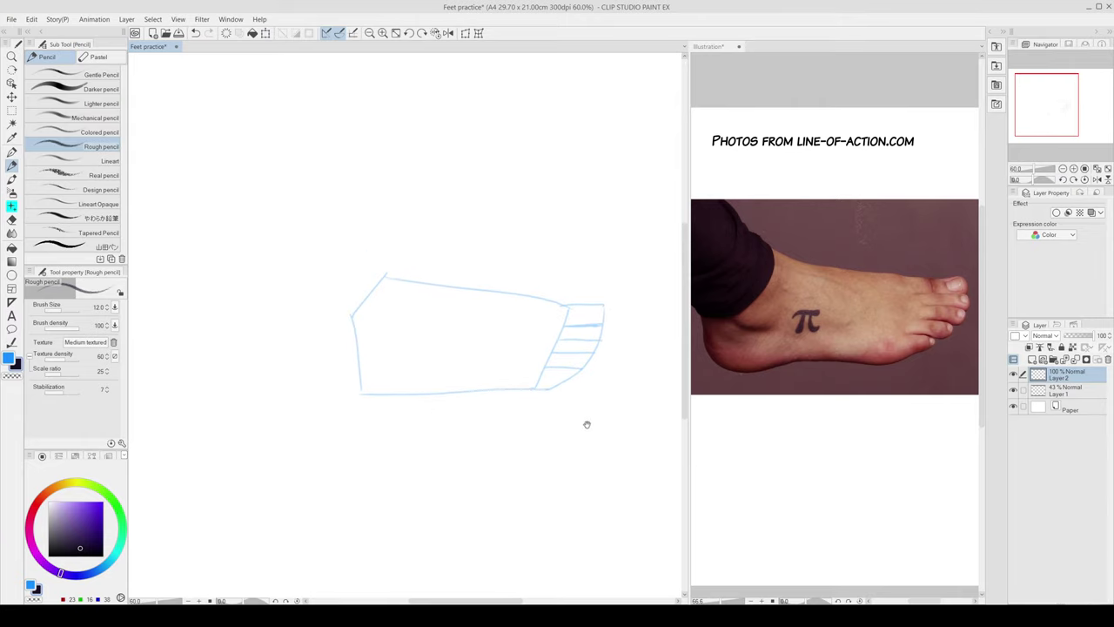
drag(586, 423, 514, 380)
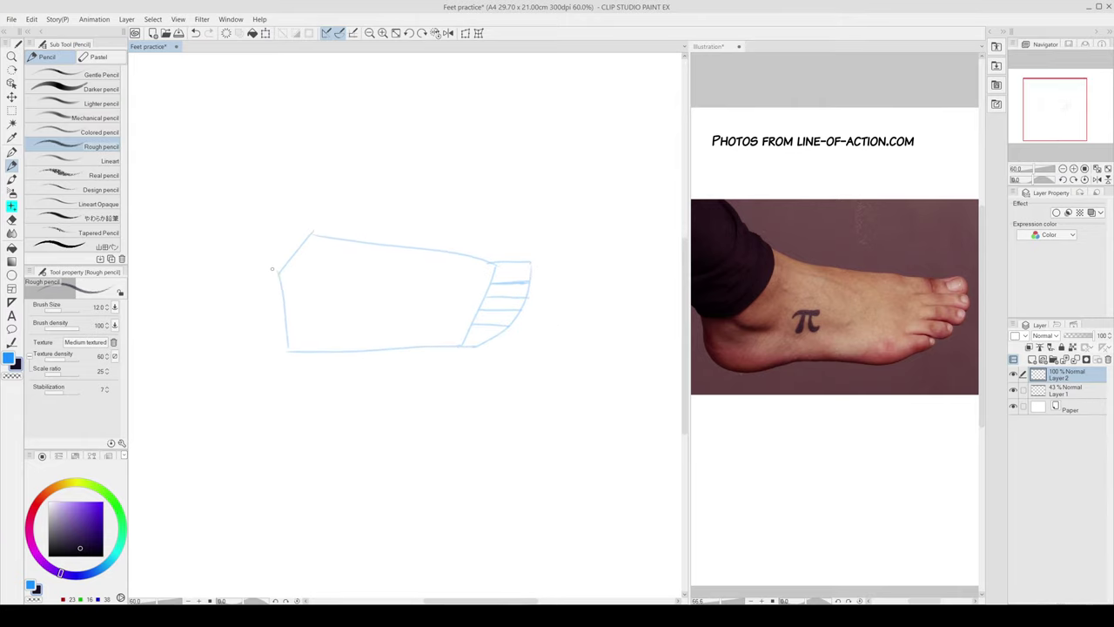
Step: Draw the rounded back contour of the heel in dark pencil over the construction block
drag(273, 268, 278, 328)
key(ctrl+z)
drag(272, 265, 280, 348)
key(ctrl+z)
drag(268, 263, 280, 348)
key(ctrl+z)
drag(269, 264, 285, 351)
mouse_move(277, 346)
mouse_down()
mouse_move(334, 358)
mouse_move(391, 353)
mouse_up()
key(ctrl+z)
key(ctrl+z)
key(ctrl+z)
drag(282, 352, 472, 356)
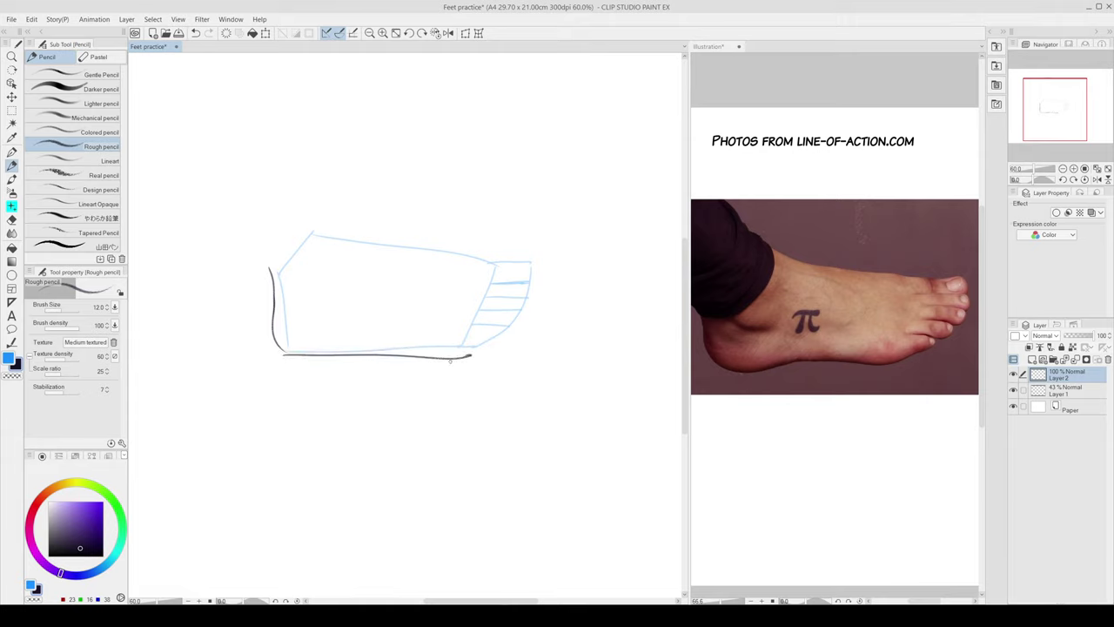
key(ctrl+z)
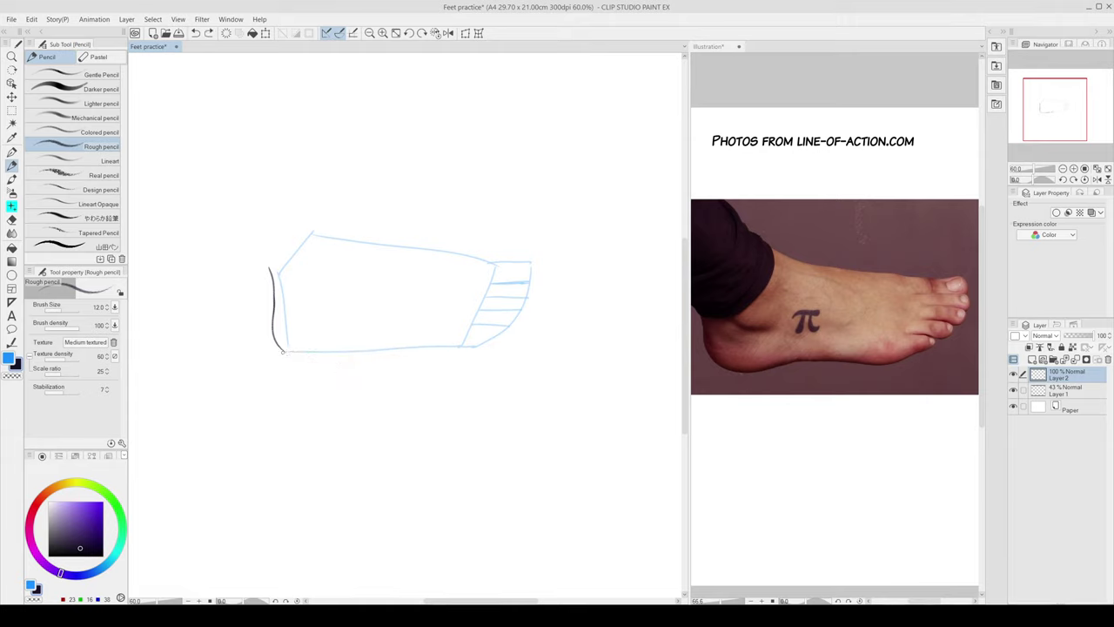
drag(282, 351, 355, 359)
key(ctrl+z)
drag(279, 349, 357, 359)
key(ctrl+z)
drag(278, 349, 393, 346)
key(ctrl+z)
key(ctrl+z)
mouse_move(328, 356)
mouse_down()
mouse_move(389, 345)
mouse_move(329, 355)
mouse_move(440, 347)
mouse_up()
key(ctrl+z)
key(ctrl+z)
key(ctrl+z)
Step: Draw the sole's contour with a rounded heel pad, a raised arch and a slight bulge at the ball
mouse_move(308, 351)
mouse_down()
mouse_move(309, 368)
mouse_move(366, 354)
mouse_up()
drag(359, 360, 427, 368)
mouse_move(422, 360)
mouse_down()
mouse_move(434, 360)
mouse_move(398, 348)
mouse_move(472, 348)
mouse_up()
key(ctrl+z)
key(ctrl+z)
key(ctrl+z)
key(ctrl+z)
key(ctrl+z)
key(ctrl+z)
key(ctrl+z)
key(ctrl+z)
key(ctrl+z)
drag(441, 352, 482, 342)
Step: Draw the top contour of the foot from the ankle down toward the toe base, redoing strokes until smooth
mouse_move(316, 231)
mouse_down()
mouse_move(357, 248)
mouse_move(440, 249)
mouse_up()
key(ctrl+z)
key(ctrl+z)
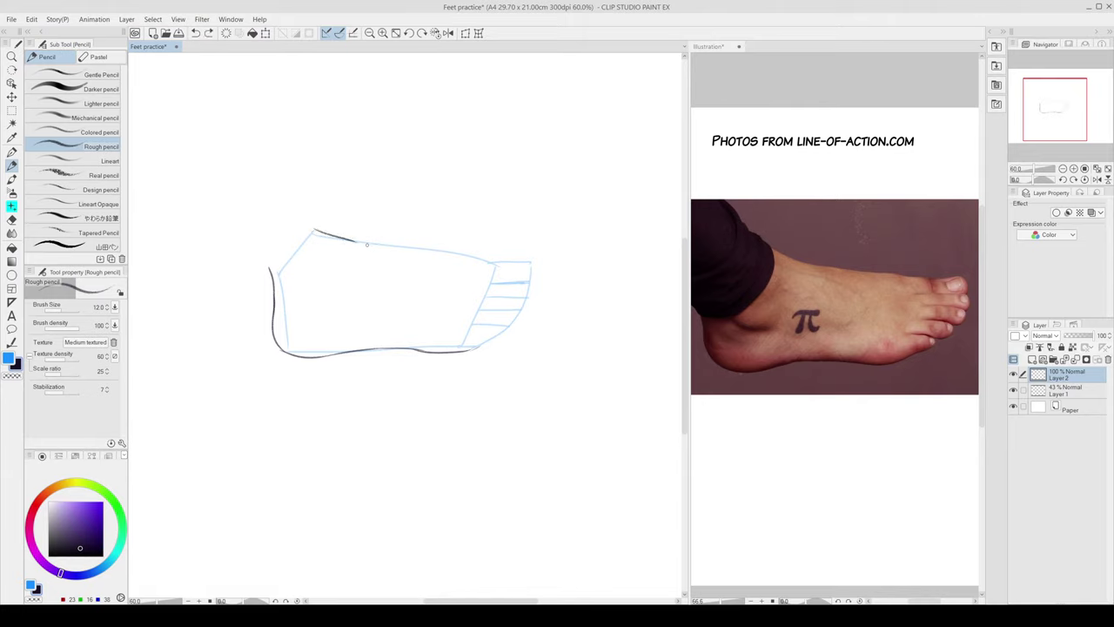
drag(354, 241, 424, 251)
key(ctrl+z)
drag(346, 240, 444, 251)
key(ctrl+z)
drag(350, 241, 455, 252)
key(ctrl+z)
drag(351, 241, 442, 250)
key(ctrl+z)
drag(351, 241, 497, 262)
key(ctrl+z)
key(ctrl+z)
key(ctrl+z)
key(ctrl+z)
key(ctrl+z)
key(ctrl+z)
key(ctrl+z)
key(ctrl+z)
Step: Finish the top contour at the big toe's base and trim its overshooting end with the Hard eraser
drag(482, 261, 505, 262)
key(ctrl+z)
key(ctrl+z)
key(ctrl+z)
key(ctrl+z)
key(e)
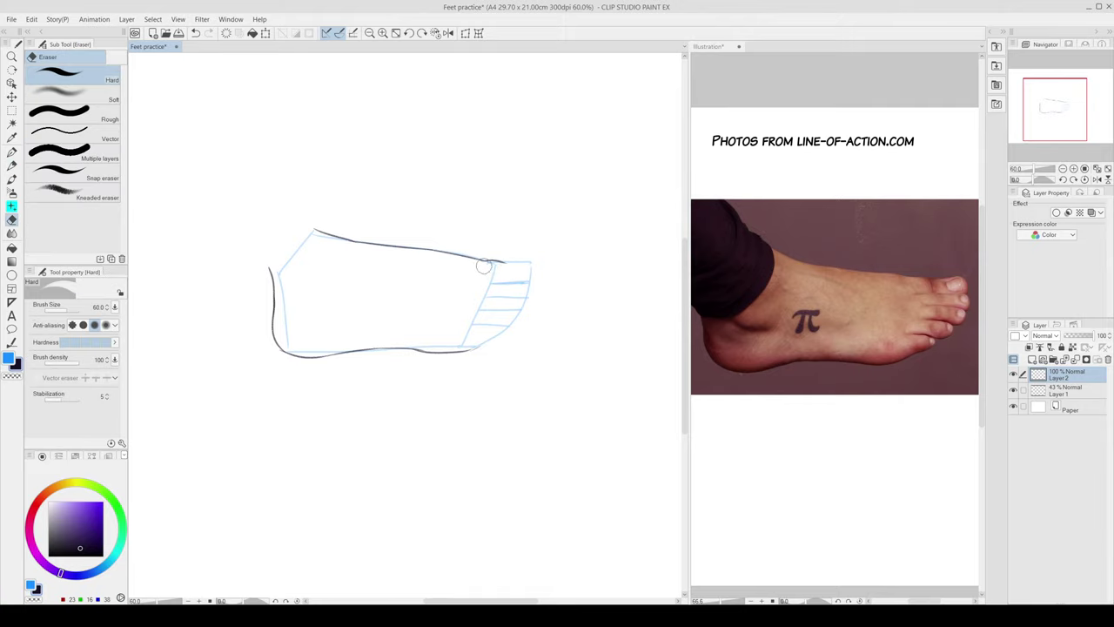
key(ctrl+z)
mouse_move(510, 261)
mouse_down()
mouse_move(482, 265)
mouse_move(499, 261)
mouse_up()
key(p)
key(ctrl+z)
key(e)
key(p)
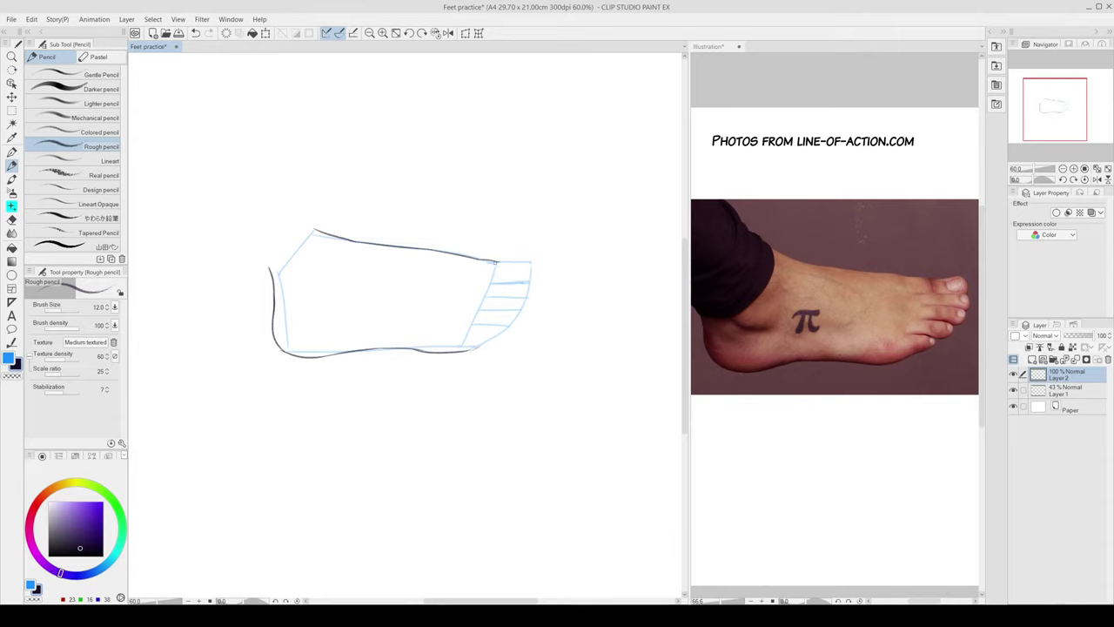
Step: Outline the big toe in dark pencil with a rounded tip and a lower edge along the first division
key(ctrl+z)
mouse_move(497, 262)
mouse_down()
mouse_move(532, 259)
mouse_move(524, 296)
mouse_move(542, 346)
mouse_up()
key(ctrl+z)
key(ctrl+z)
key(ctrl+z)
key(ctrl+z)
key(ctrl+z)
key(ctrl+z)
key(ctrl+z)
Step: Sketch a large rounded arch below the toes as a toe-tip shape example, and undo it
mouse_move(566, 290)
mouse_down()
mouse_move(567, 311)
mouse_move(588, 303)
mouse_move(573, 330)
mouse_up()
key(ctrl+z)
key(ctrl+z)
mouse_move(545, 325)
mouse_down()
mouse_move(595, 347)
mouse_move(570, 378)
mouse_move(541, 363)
mouse_move(563, 337)
mouse_move(596, 341)
mouse_move(613, 381)
mouse_up()
key(ctrl+z)
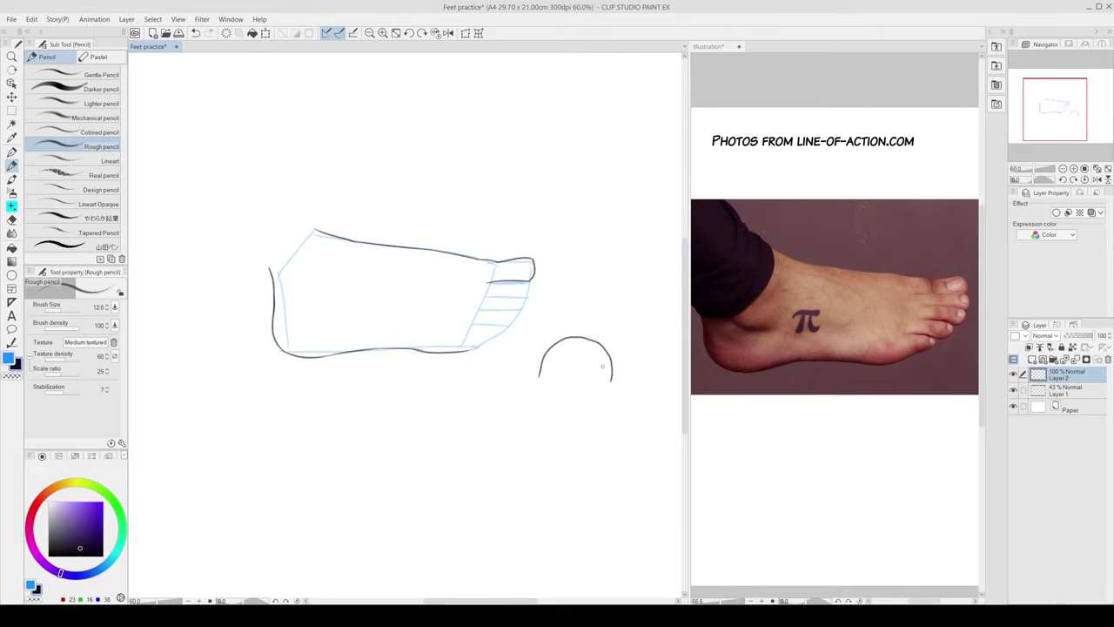
key(ctrl+z)
Step: Outline the second toe in dark pencil with a rounded tip and a lower edge along the second division
drag(529, 283, 526, 299)
key(ctrl+z)
key(ctrl+z)
key(ctrl+z)
key(ctrl+z)
key(ctrl+z)
drag(487, 298, 523, 298)
key(ctrl+z)
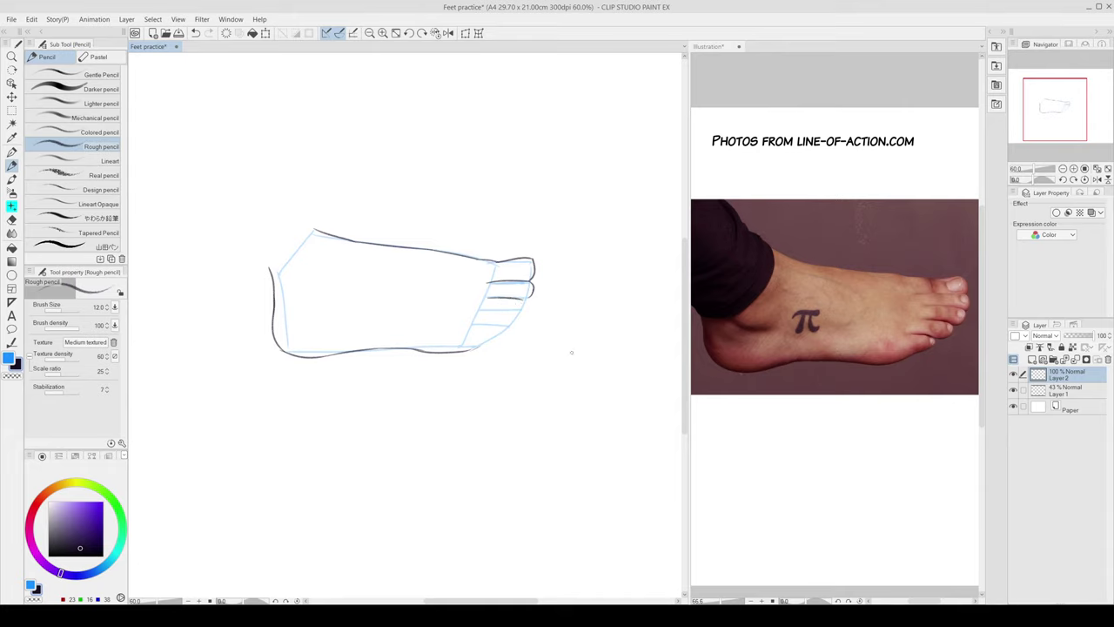
key(ctrl+z)
Step: Outline the third toe with a shorter rounded tip that tucks under the second toe
mouse_move(489, 297)
mouse_down()
mouse_move(525, 299)
mouse_move(517, 317)
mouse_up()
key(ctrl+z)
key(ctrl+z)
key(ctrl+z)
key(ctrl+z)
key(ctrl+z)
mouse_move(531, 294)
mouse_down()
mouse_move(477, 341)
mouse_move(484, 324)
mouse_move(494, 340)
mouse_up()
key(ctrl+z)
key(ctrl+z)
Step: Erase the guide lines of the two smallest toes on Layer 1 and redraw them in light blue, slanting slightly downward
click(1059, 389)
key(e)
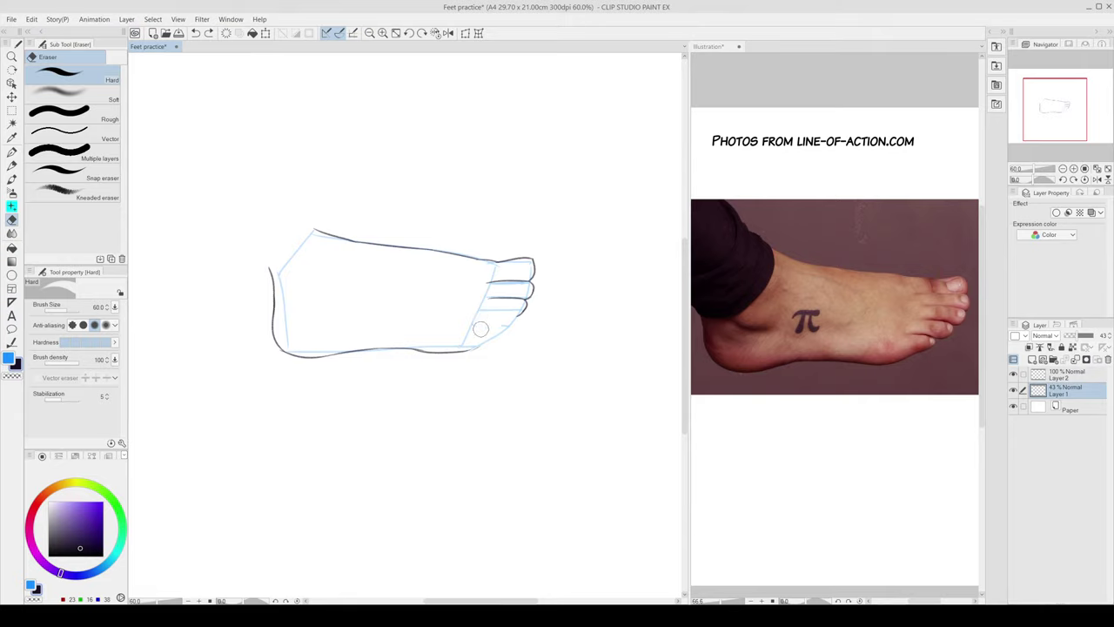
drag(494, 325, 503, 328)
key(p)
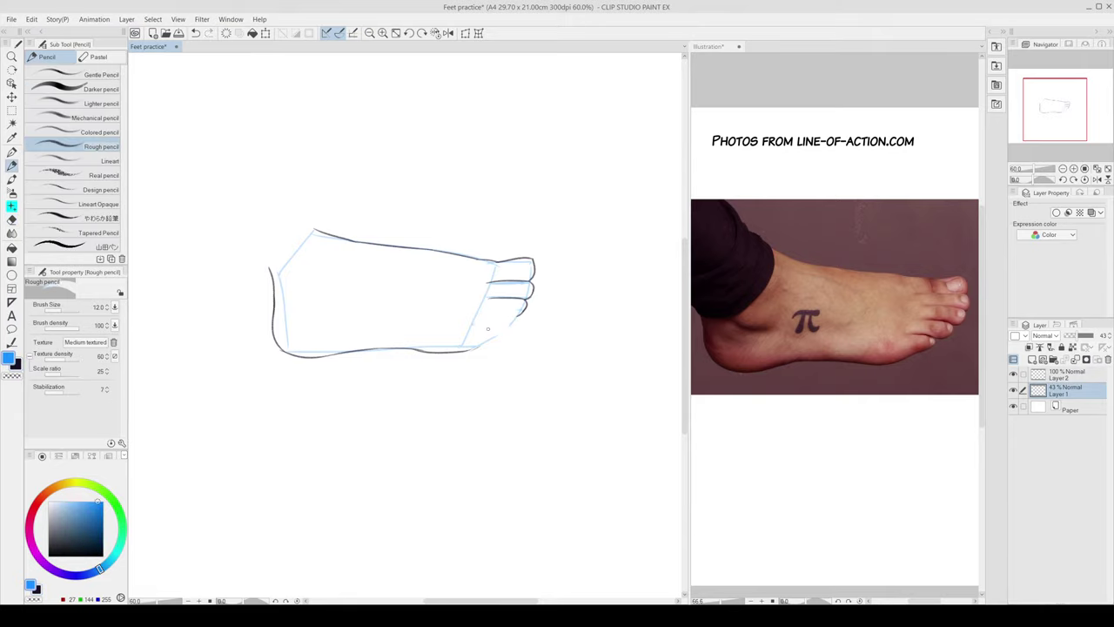
mouse_move(479, 315)
mouse_down()
mouse_move(513, 319)
mouse_move(481, 336)
mouse_move(504, 328)
mouse_move(476, 327)
mouse_up()
key(ctrl+z)
key(ctrl+z)
drag(475, 328, 502, 332)
key(x)
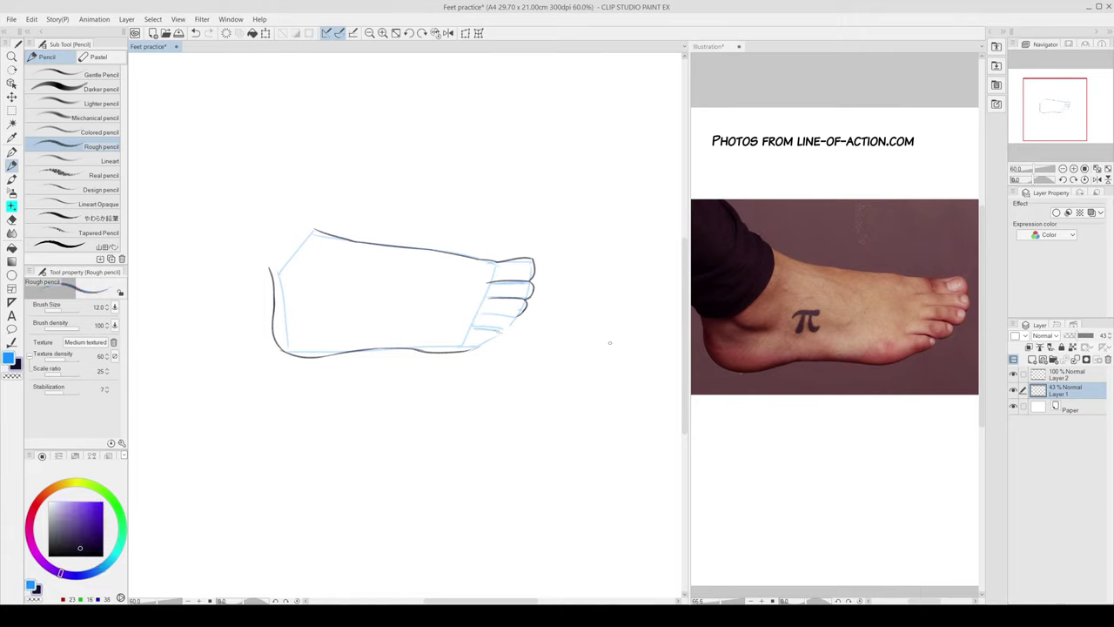
click(1068, 377)
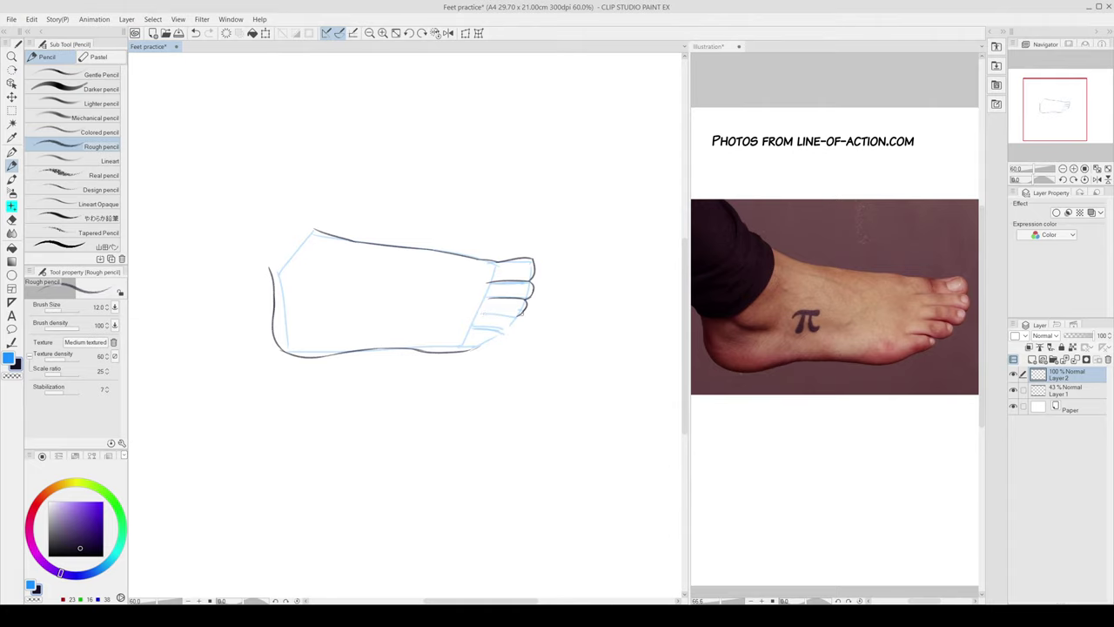
Step: Trace the arc of the toe tips on the reference photo with blue G-pen strokes, and undo them
click(958, 317)
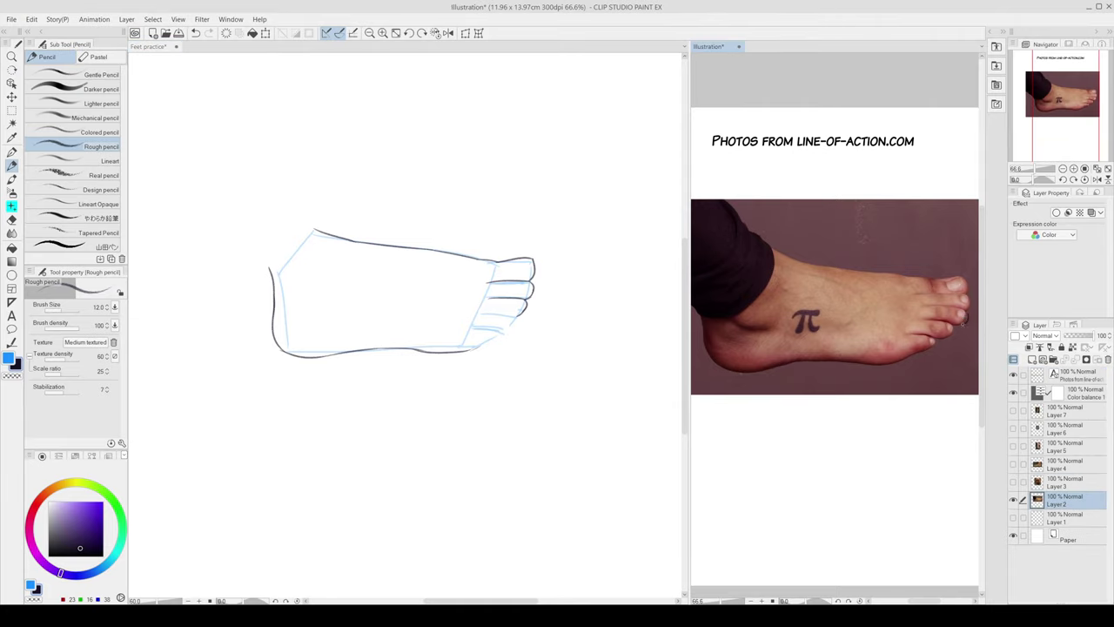
key(p)
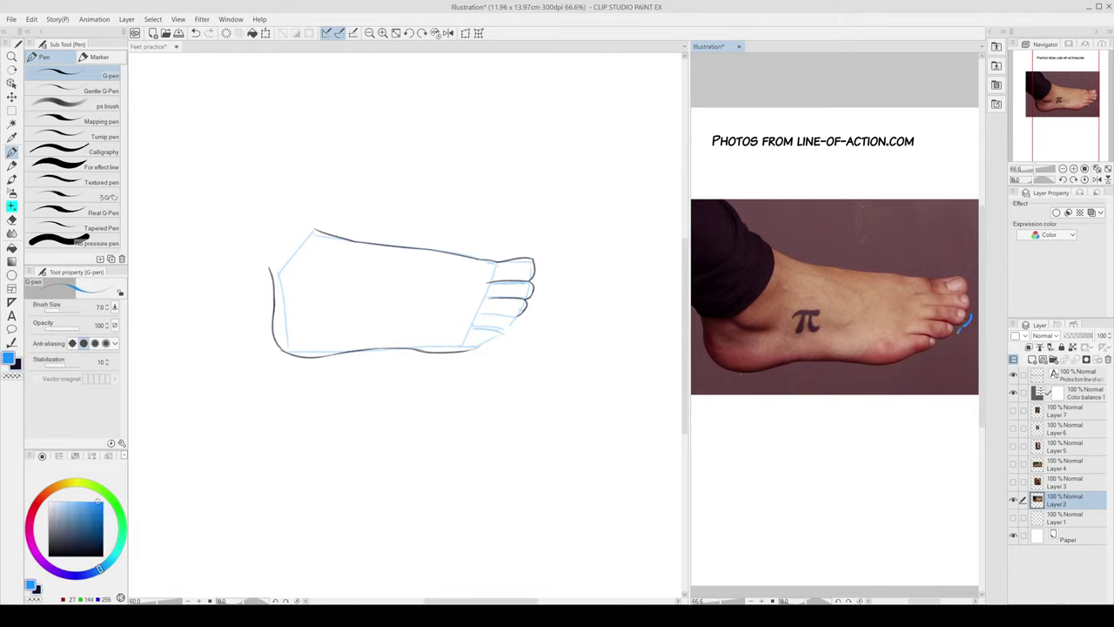
key(ctrl+z)
click(510, 322)
click(906, 372)
drag(969, 280, 965, 326)
key(ctrl+z)
drag(968, 318, 941, 346)
key(ctrl+z)
key(ctrl+z)
Step: Outline the fourth toe on Layer 2 of the feet drawing with the dark Rough pencil, including its upper edge and rounded tip
click(530, 383)
key(x)
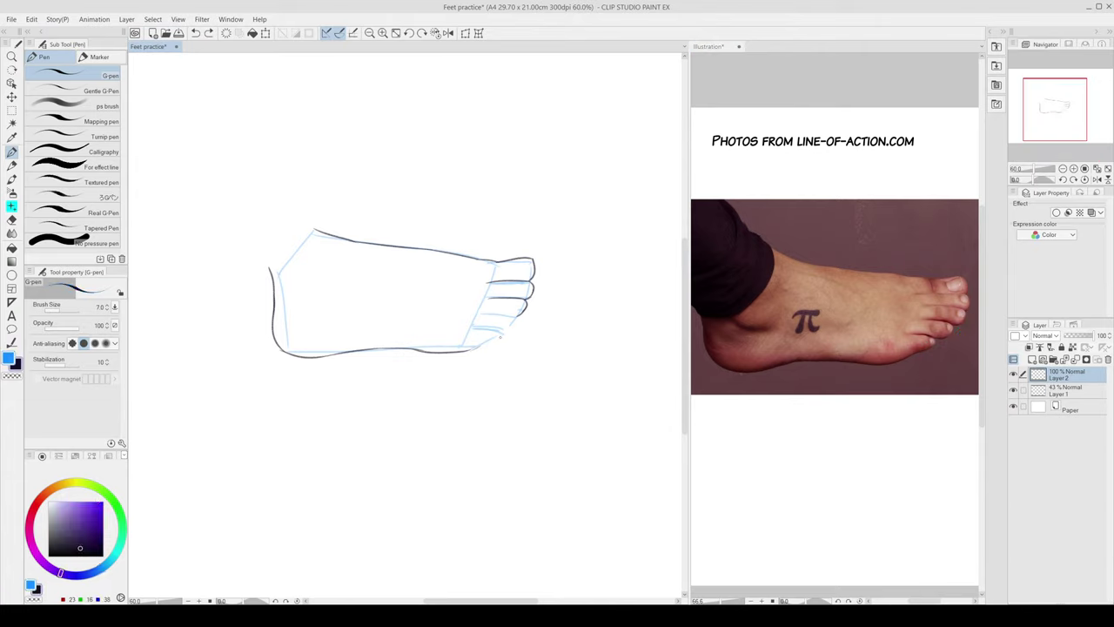
key(g)
key(e)
key(p)
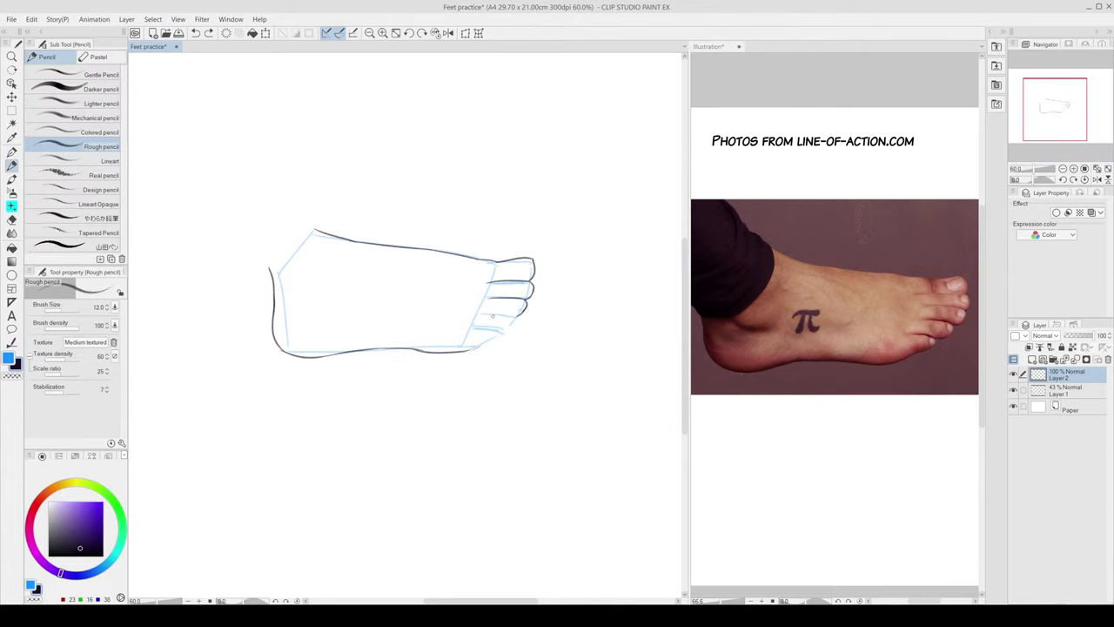
drag(482, 312, 510, 325)
key(e)
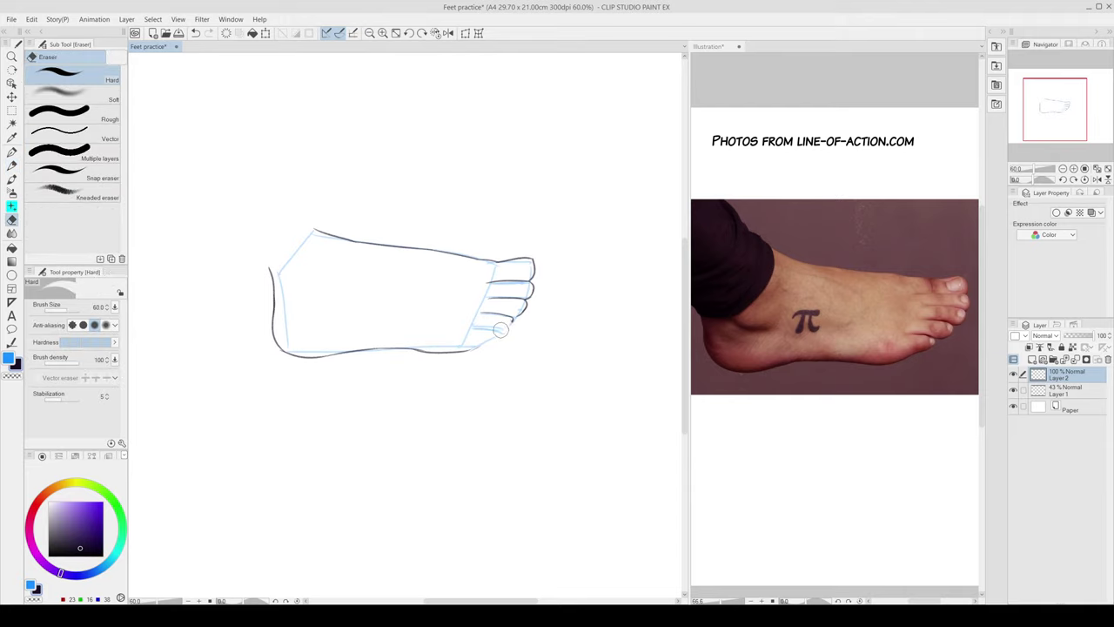
key(p)
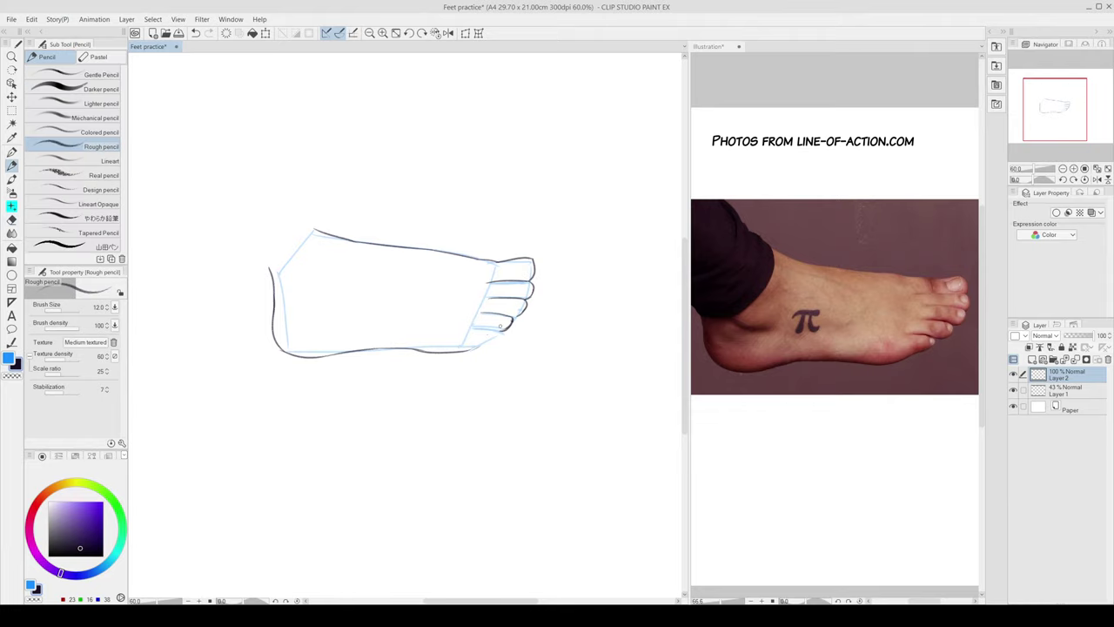
Step: Draw the fourth toe's lower edge and the little toe joining the sole, checking the outline with Layer 1 hidden
key(ctrl+z)
mouse_move(474, 329)
mouse_down()
mouse_move(501, 336)
mouse_move(465, 351)
mouse_move(506, 333)
mouse_move(484, 330)
mouse_up()
key(ctrl+z)
key(ctrl+z)
key(ctrl+z)
key(ctrl+z)
mouse_move(519, 258)
mouse_down()
mouse_move(534, 269)
mouse_move(512, 318)
mouse_up()
key(ctrl+z)
key(ctrl+z)
click(1013, 390)
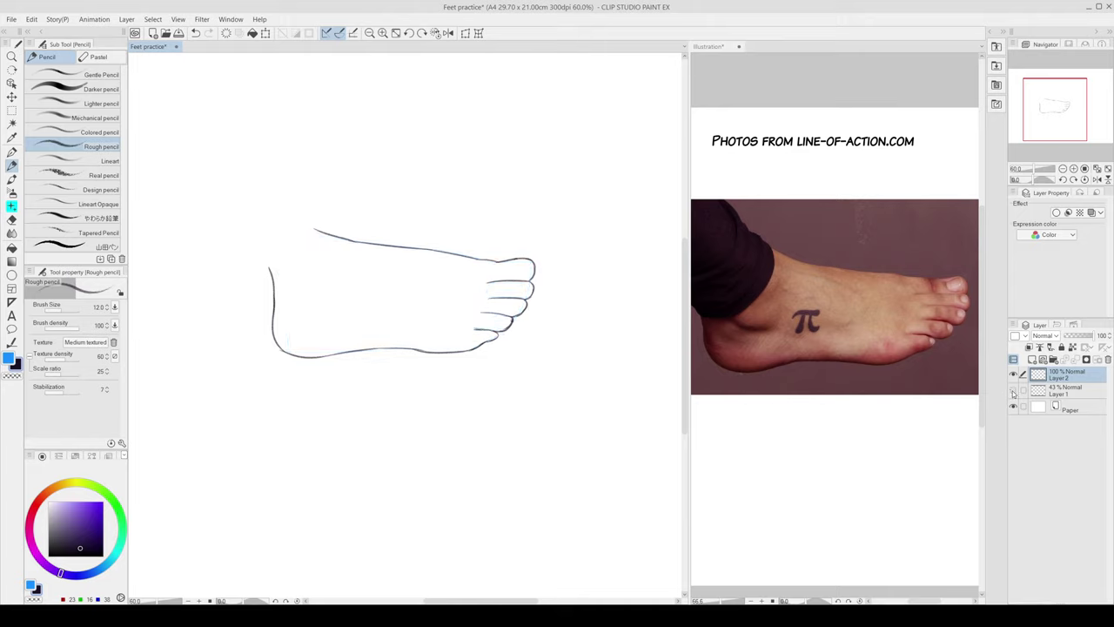
click(1013, 390)
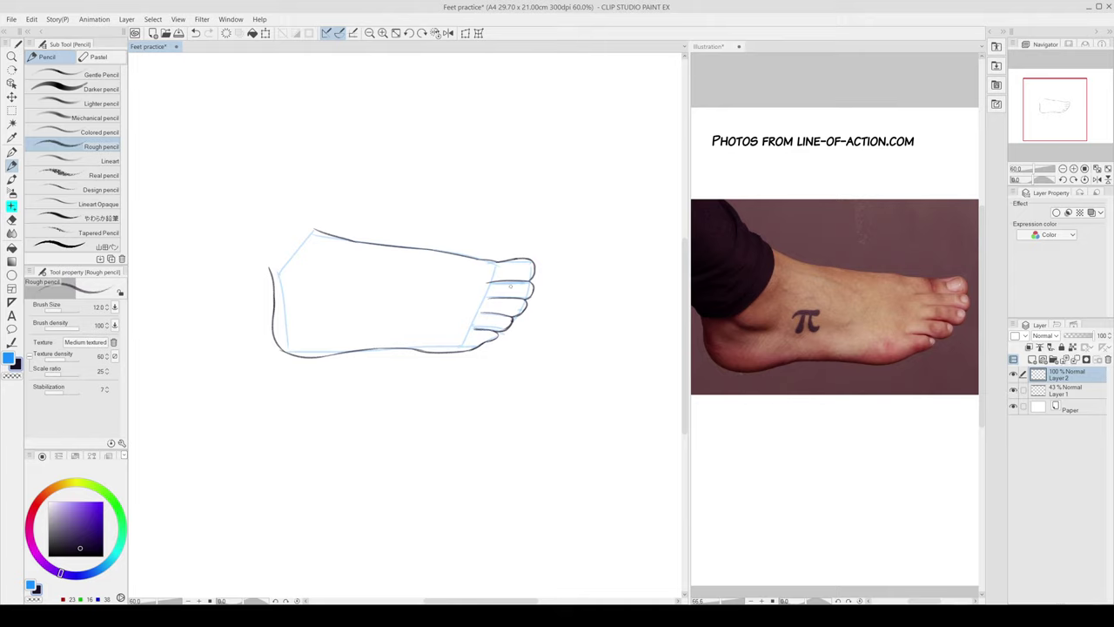
Step: Draw a rounded toenail near the tip of the big toe
drag(524, 261, 513, 265)
key(ctrl+z)
mouse_move(522, 263)
mouse_down()
mouse_move(518, 277)
mouse_move(531, 272)
mouse_up()
Step: Sketch an enlarged toenail shape in the empty space below the toes, and undo it
mouse_move(533, 370)
mouse_down()
mouse_move(595, 367)
mouse_move(548, 430)
mouse_up()
key(ctrl+z)
drag(541, 365, 610, 373)
key(ctrl+z)
mouse_move(533, 369)
mouse_down()
mouse_move(540, 409)
mouse_move(587, 408)
mouse_up()
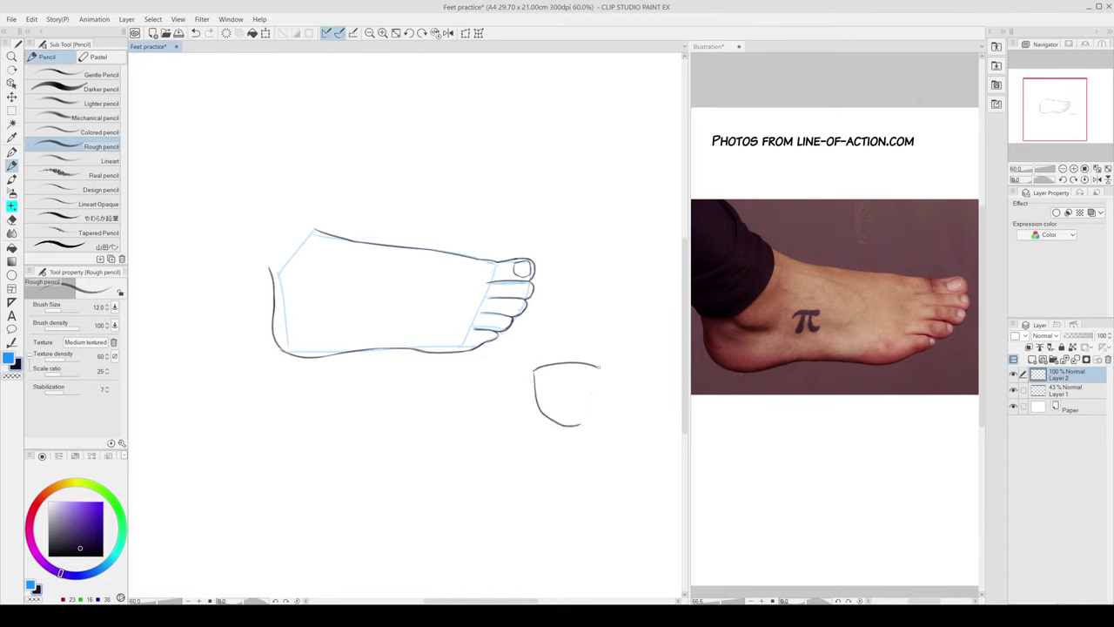
drag(599, 366, 580, 423)
key(ctrl+z)
key(ctrl+z)
key(ctrl+z)
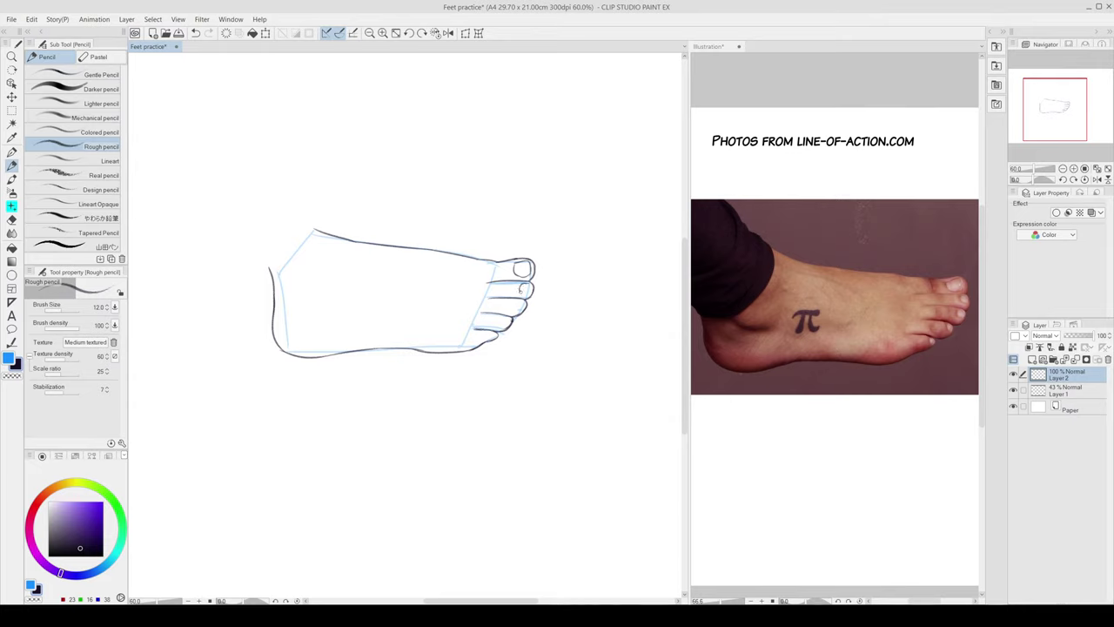
Step: Draw small rounded toenails on the second and third toes, redoing strokes until they fit
drag(524, 285, 529, 292)
key(ctrl+z)
key(ctrl+z)
drag(521, 301, 520, 308)
key(ctrl+z)
mouse_move(522, 301)
mouse_down()
mouse_move(517, 313)
mouse_move(513, 305)
mouse_up()
key(ctrl+z)
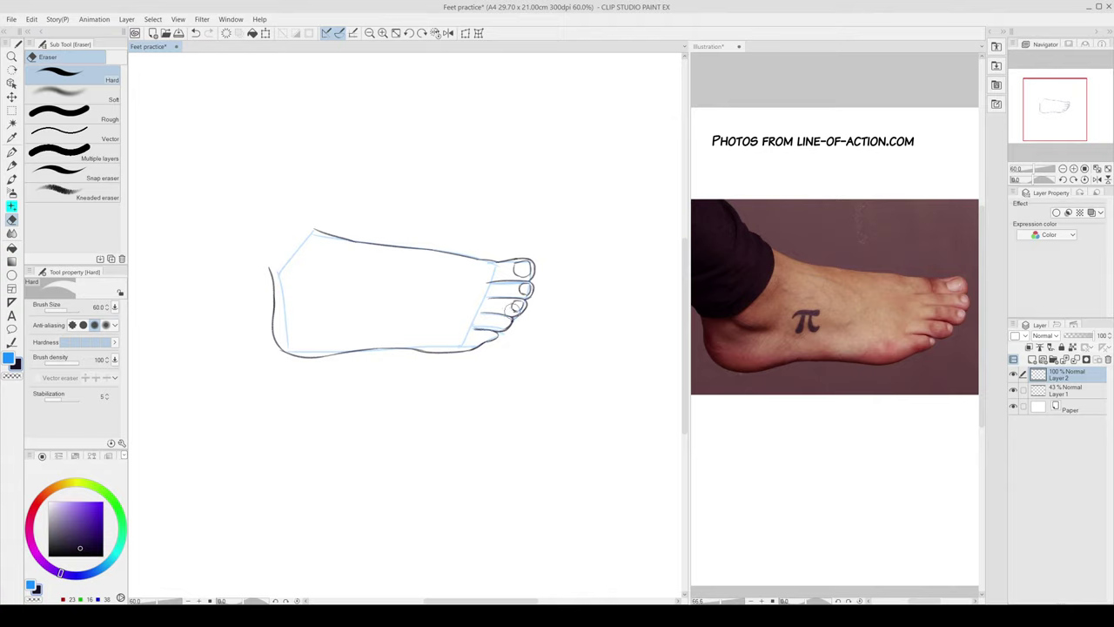
key(e)
key(p)
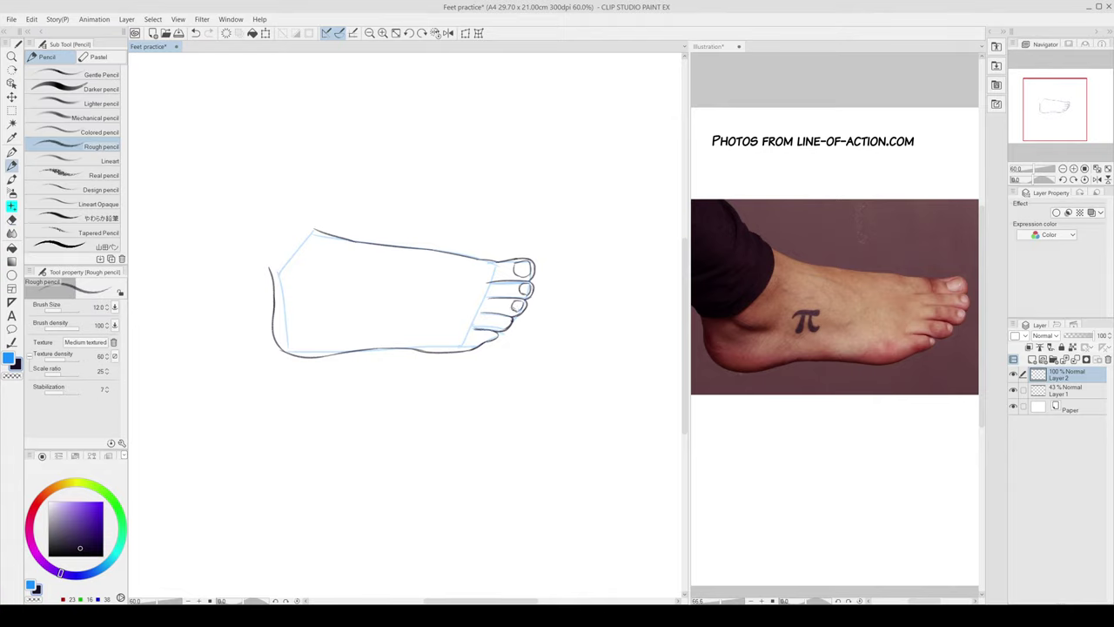
Step: Erase and redraw the second toenail, and add smaller toenails to the fourth and little toes
key(e)
key(p)
key(e)
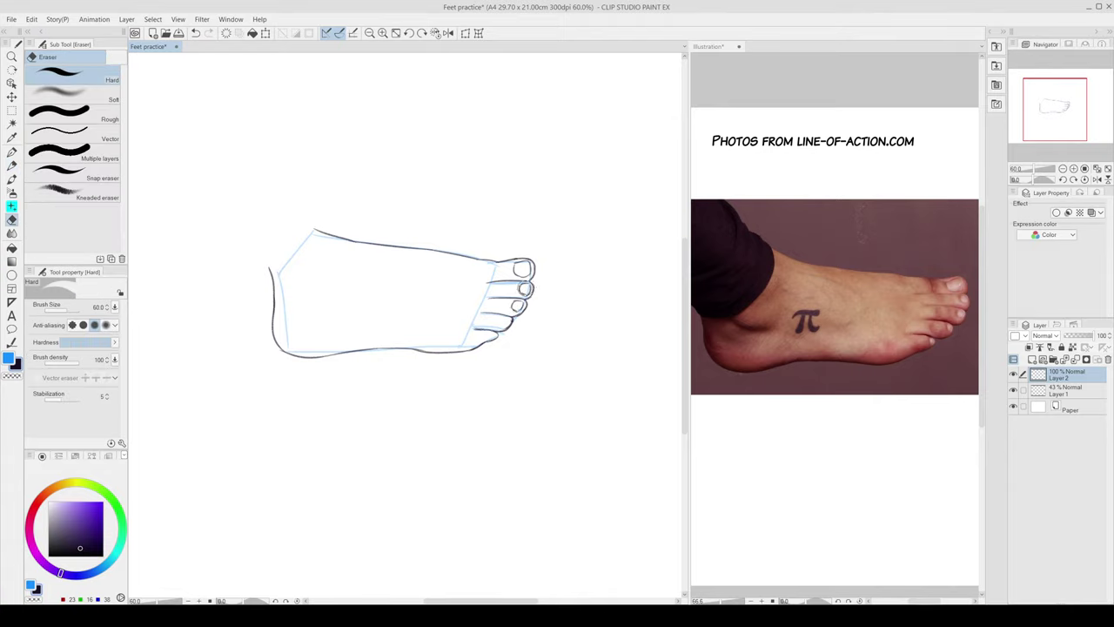
key(p)
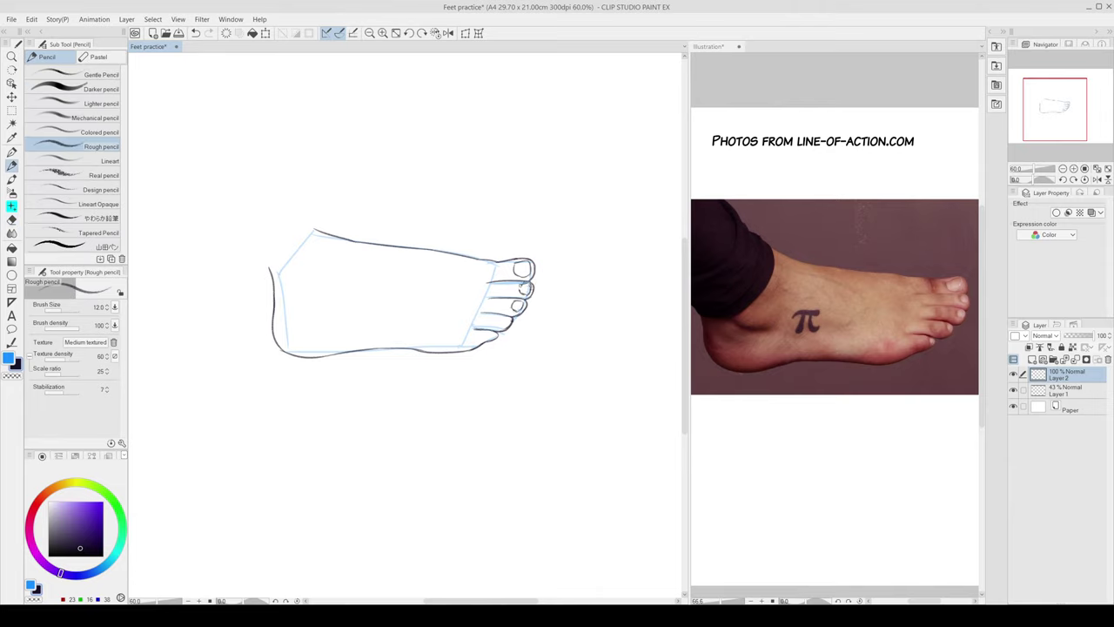
drag(524, 284, 495, 342)
key(ctrl+z)
key(ctrl+z)
key(ctrl+z)
key(ctrl+z)
key(ctrl+z)
Step: Hide Layer 1, redraw the line between the second and third toes, and add a short crease at the big toe's base
click(1013, 391)
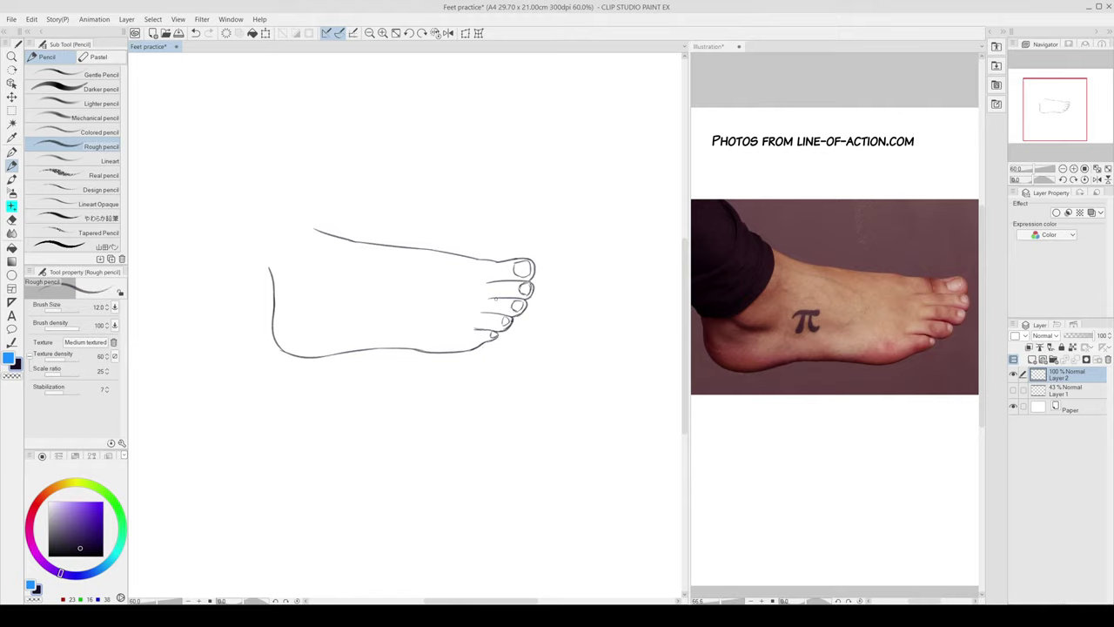
key(e)
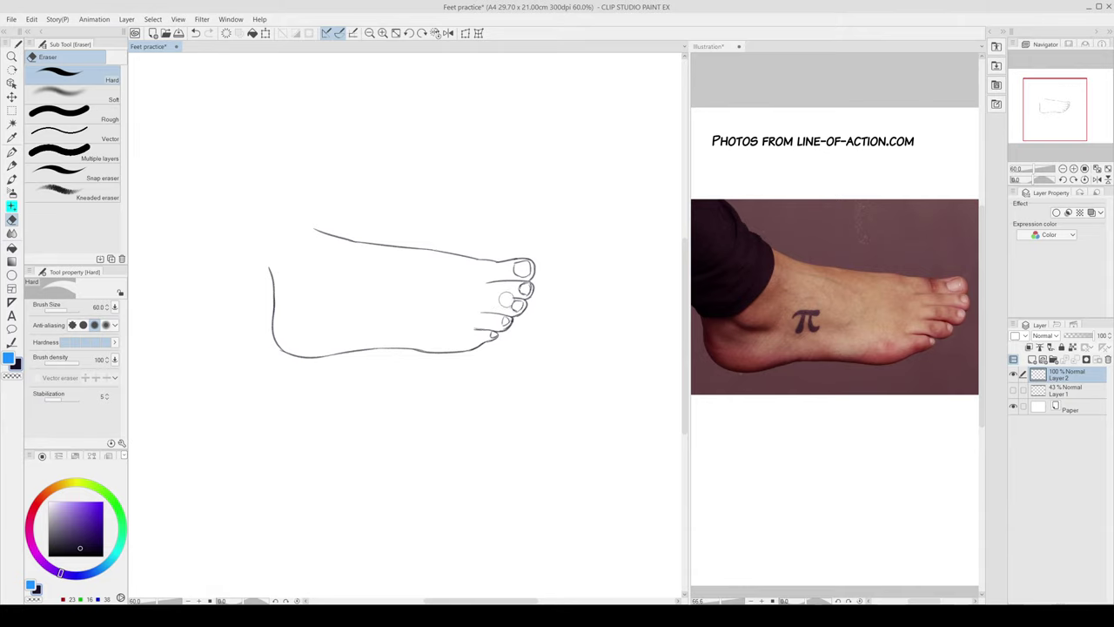
key(p)
mouse_move(488, 296)
mouse_down()
mouse_move(523, 299)
mouse_move(484, 284)
mouse_move(503, 272)
mouse_move(474, 258)
mouse_up()
key(e)
key(p)
key(e)
key(p)
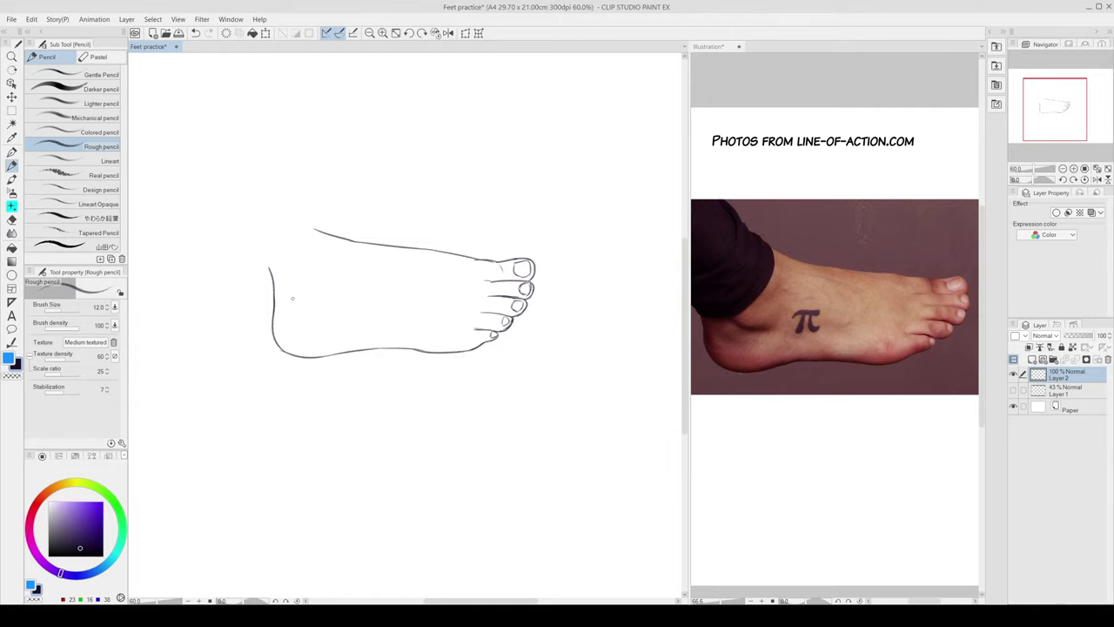
Step: Mark the ankle area on the reference photo with a blue G-pen stroke, and undo it
click(738, 323)
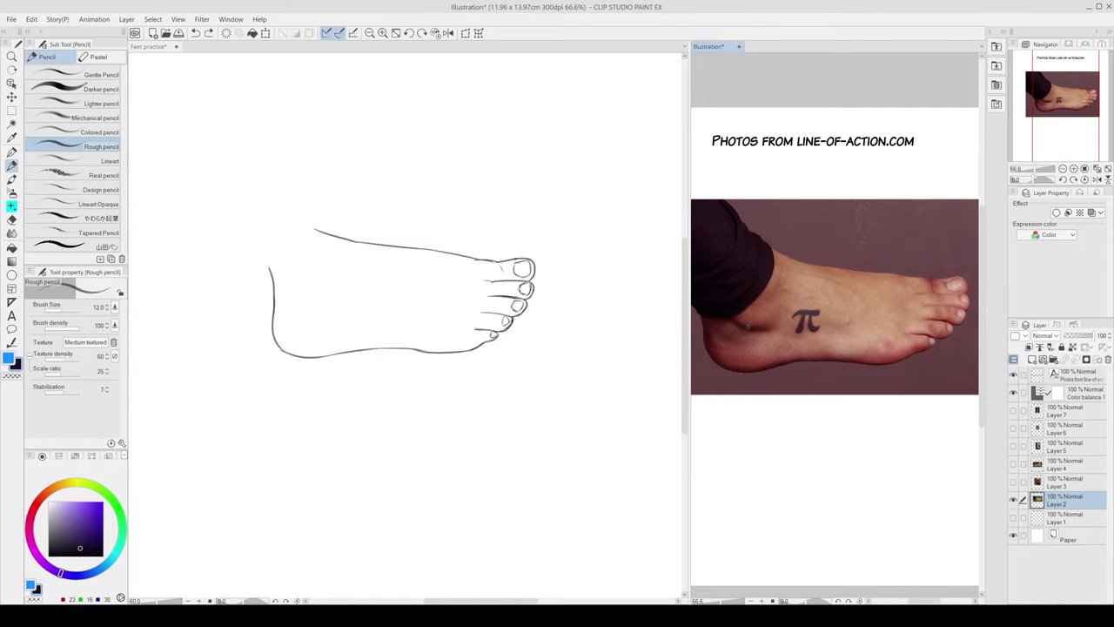
key(p)
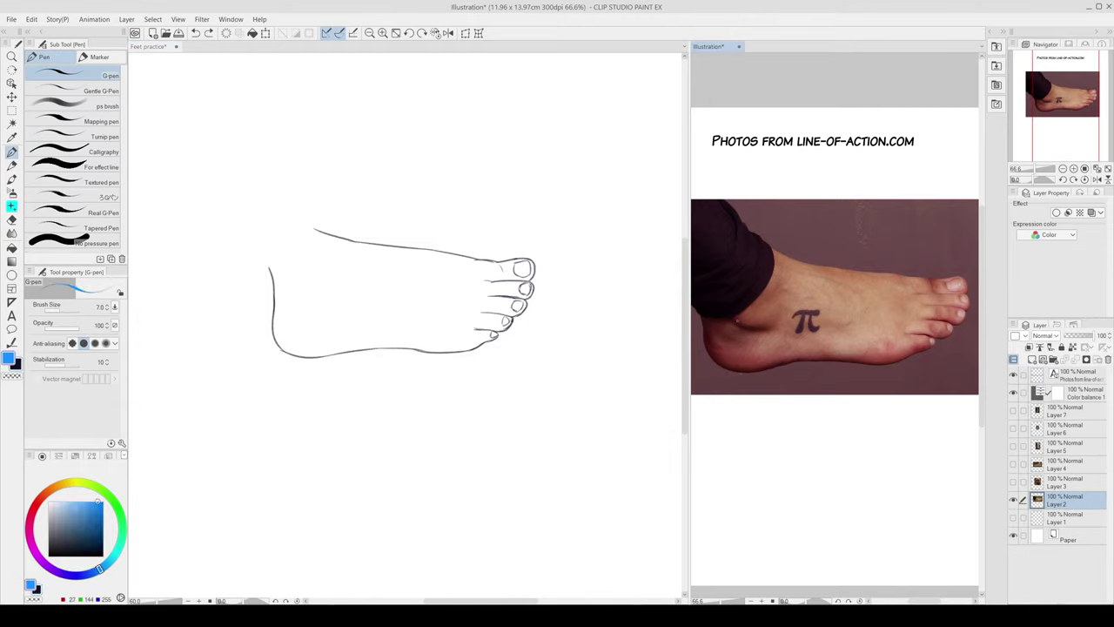
drag(724, 308, 766, 328)
key(ctrl+z)
key(p)
click(302, 289)
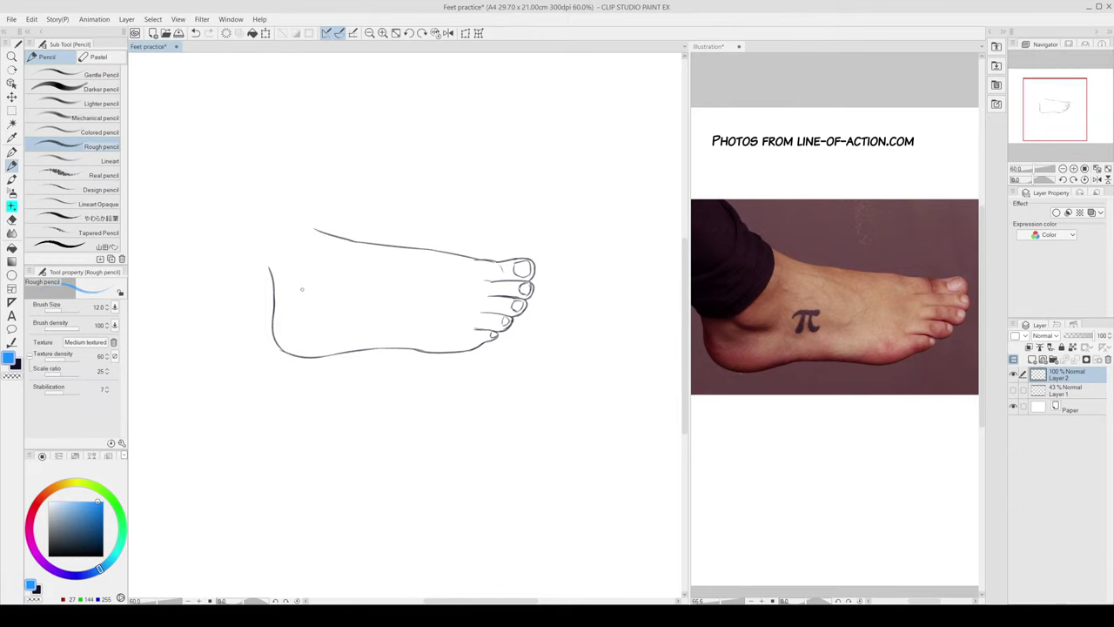
Step: Draw a curved ankle line above the heel in dark pencil, redoing it until it sits well
key(x)
drag(285, 273, 318, 307)
key(ctrl+z)
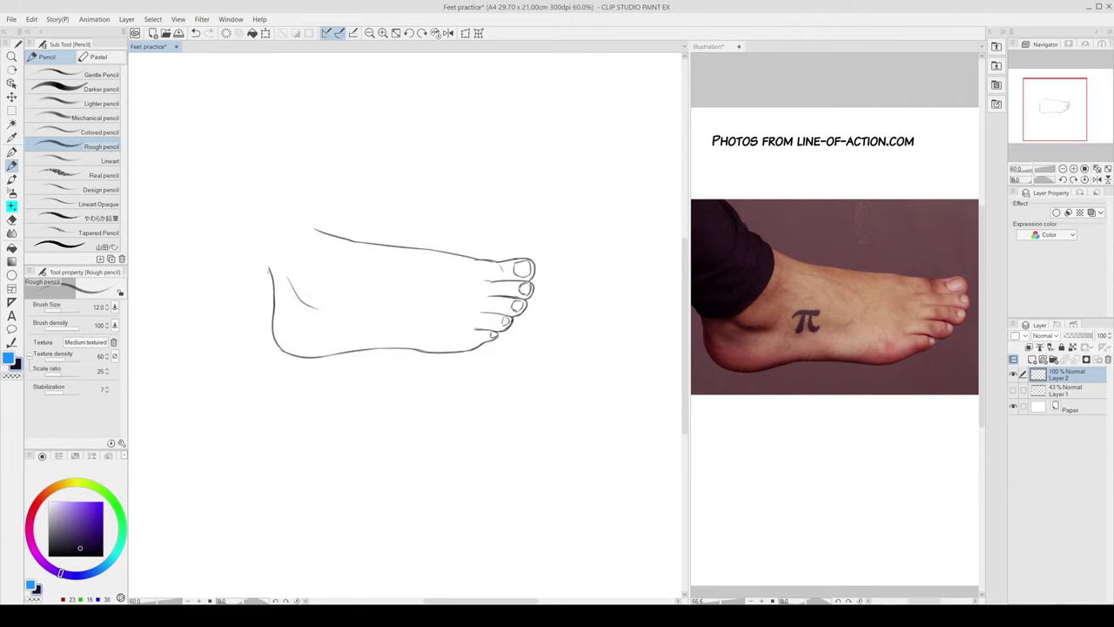
mouse_move(231, 238)
mouse_down()
mouse_move(282, 292)
mouse_move(249, 249)
mouse_move(323, 312)
mouse_up()
key(ctrl+z)
key(ctrl+z)
key(ctrl+z)
Step: Rework the little toe's lower edge where it meets the sole using the Hard eraser and Rough pencil
drag(535, 418, 555, 411)
drag(500, 304, 513, 308)
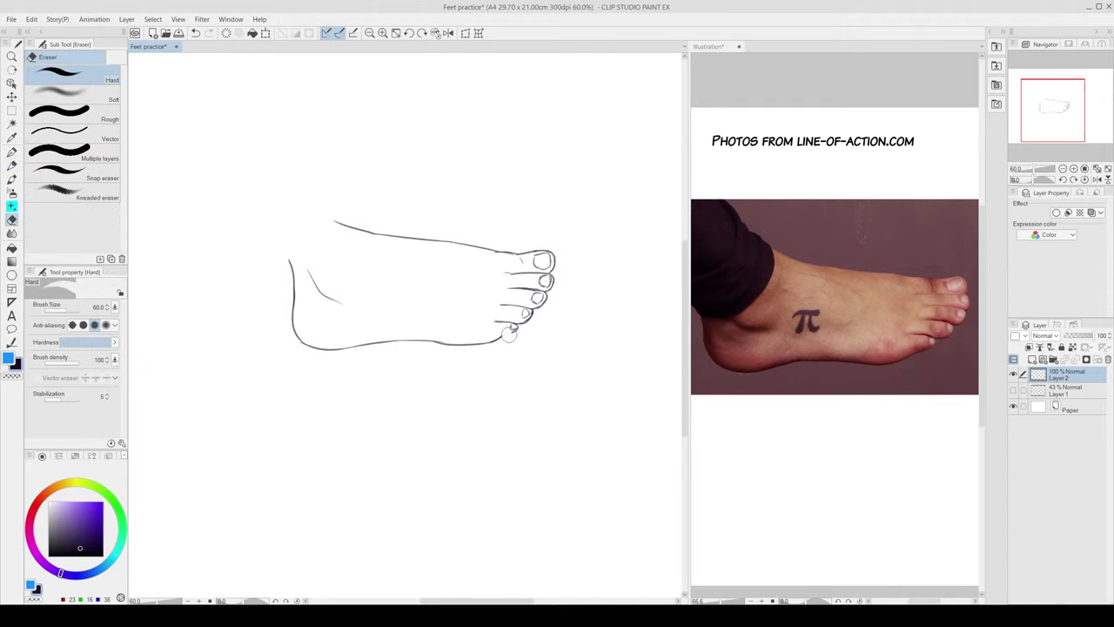
key(ctrl+z)
drag(519, 328, 508, 333)
key(ctrl+z)
key(ctrl+z)
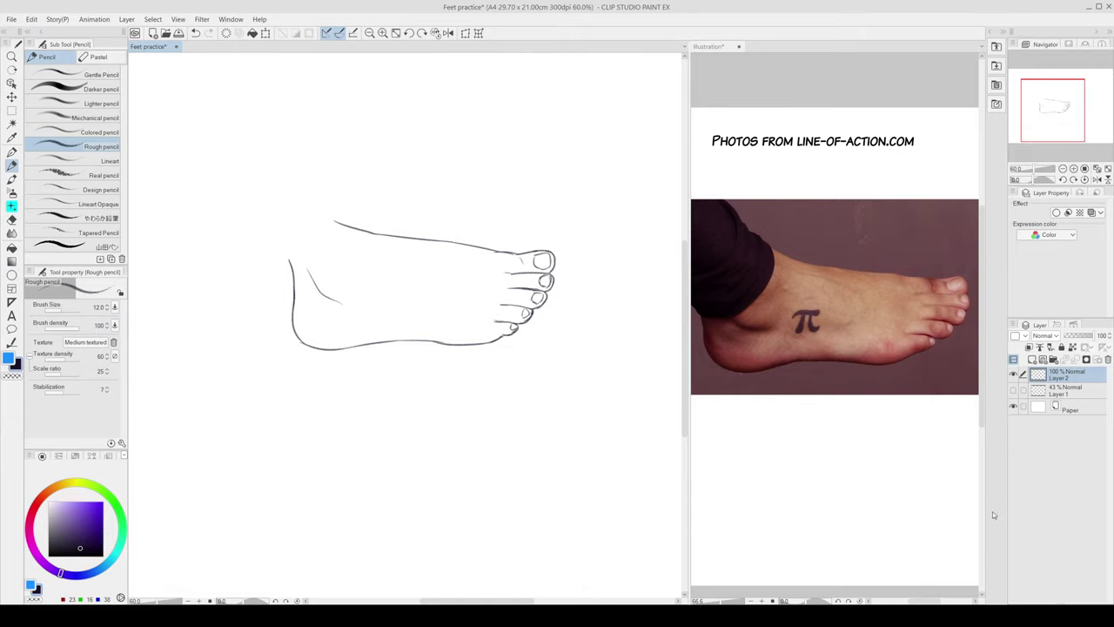
Step: Show Layer 1 again, group it with Layer 2 in a new folder, and collapse the folder
click(1013, 392)
shift+click(1061, 395)
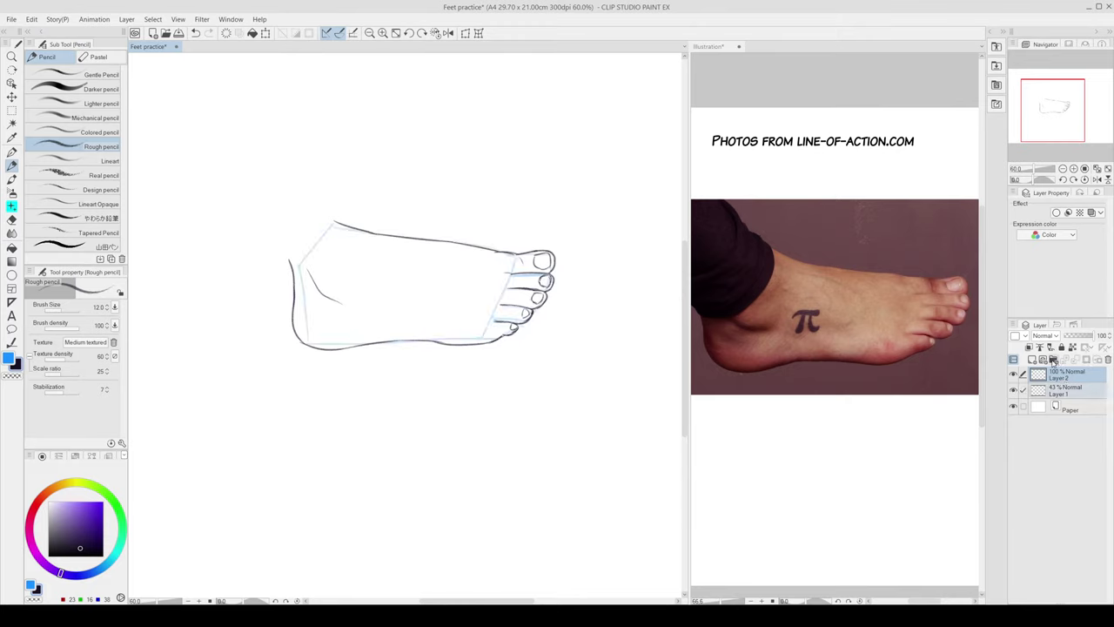
click(1053, 360)
mouse_move(1057, 393)
mouse_down()
mouse_move(1061, 376)
mouse_move(1060, 401)
mouse_up()
click(1033, 375)
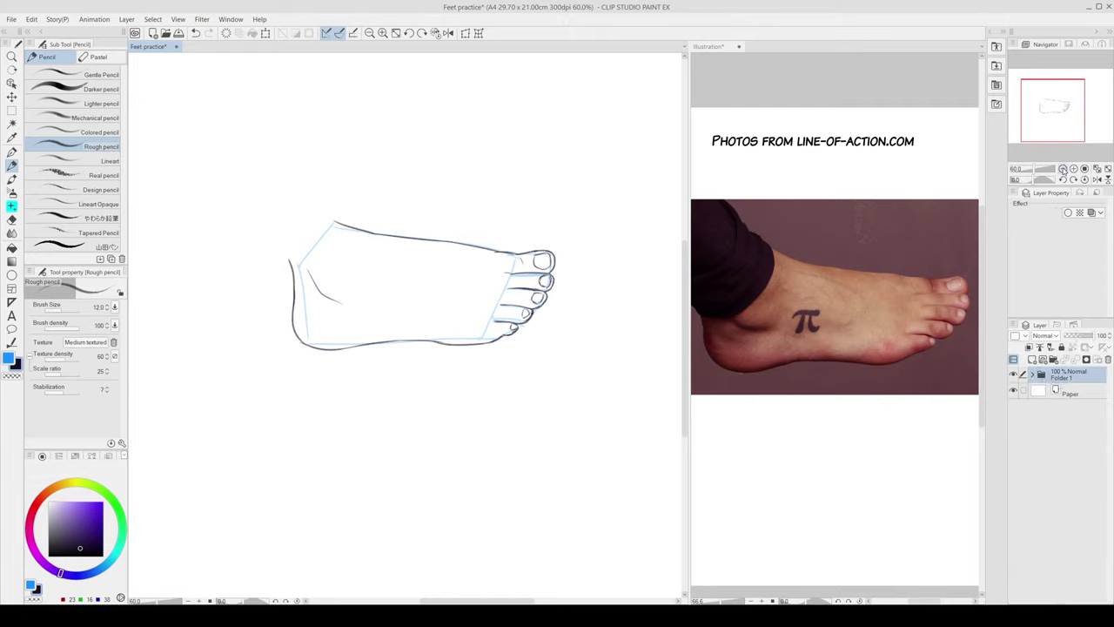
Step: Move the whole foot folder to the upper-left area of the page with Move layer
click(1063, 168)
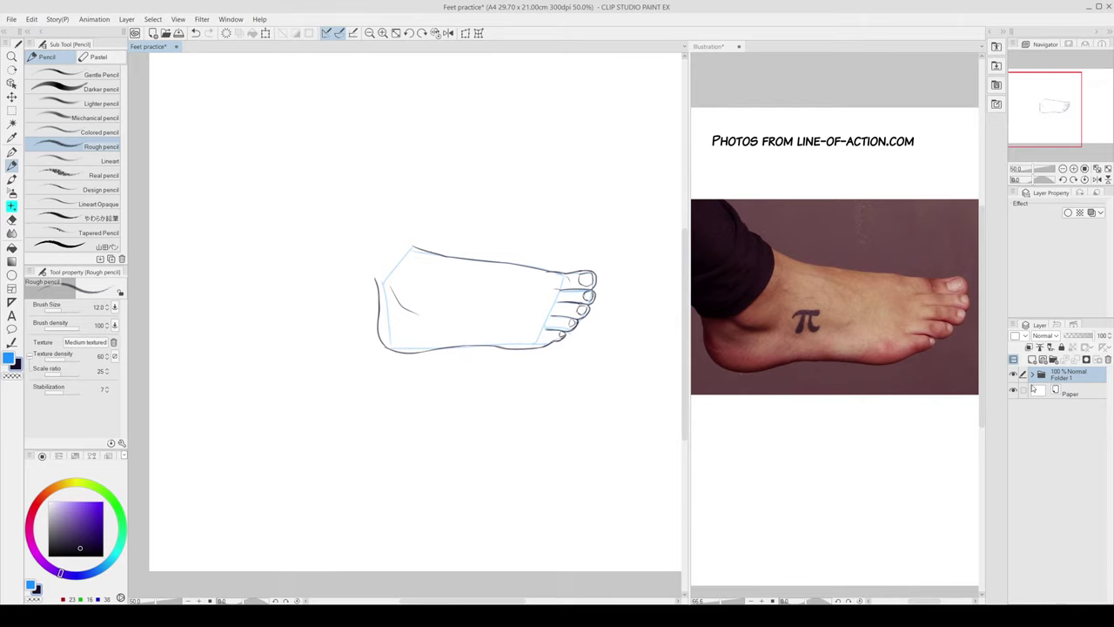
key(k)
mouse_move(469, 337)
mouse_down()
mouse_move(293, 187)
mouse_move(261, 228)
mouse_up()
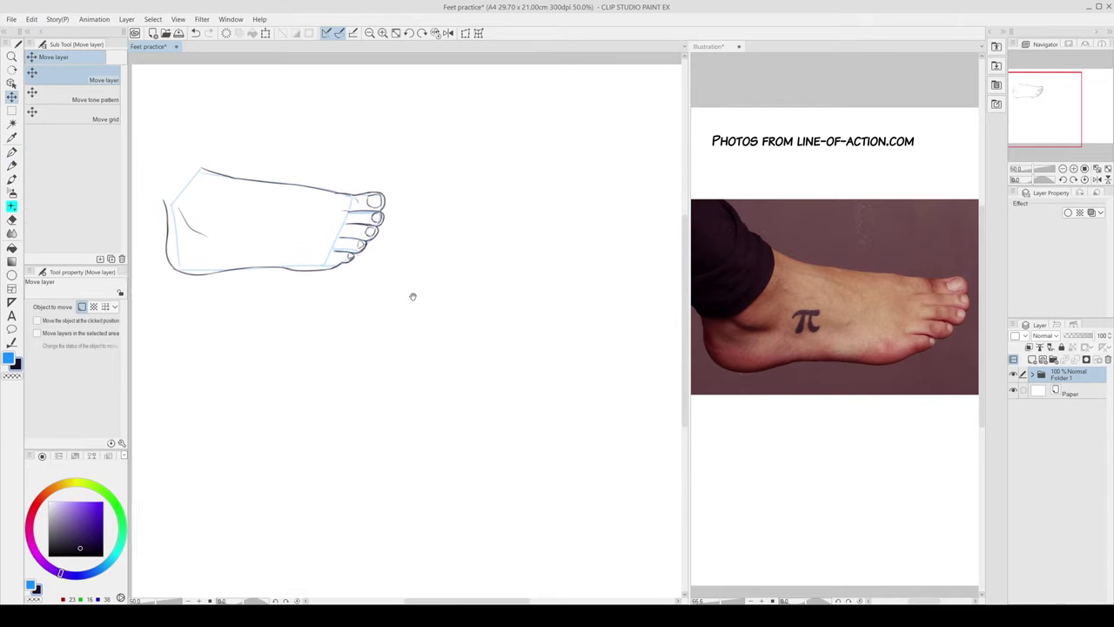
drag(412, 296, 408, 290)
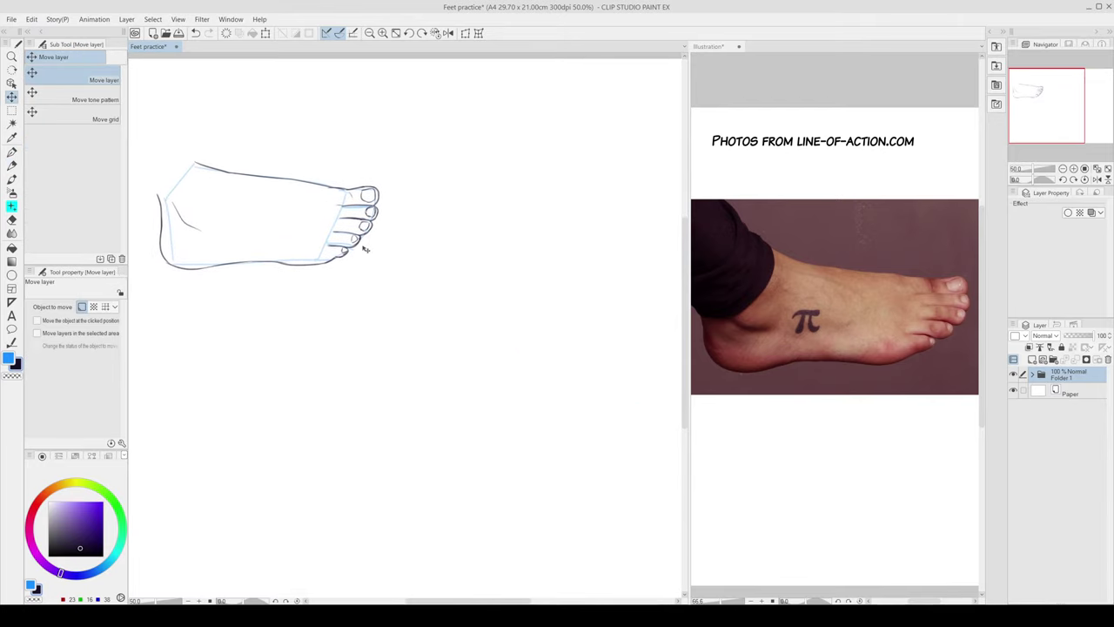
Step: Delete Layer 2 with the already drawn side-view foot photo from the reference illustration
key(p)
click(722, 49)
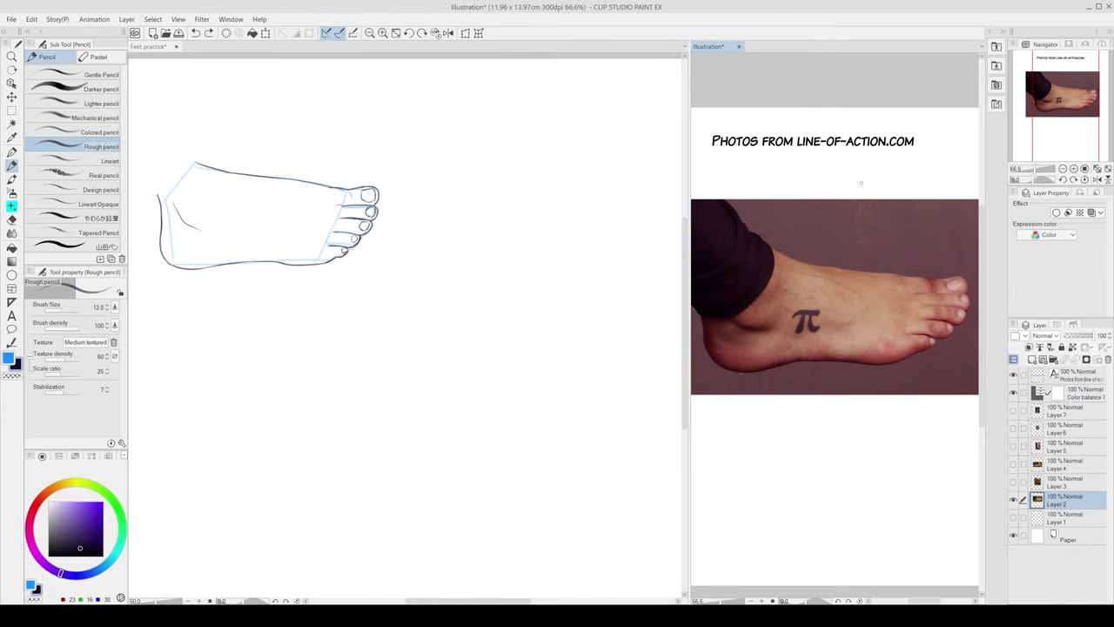
click(1107, 359)
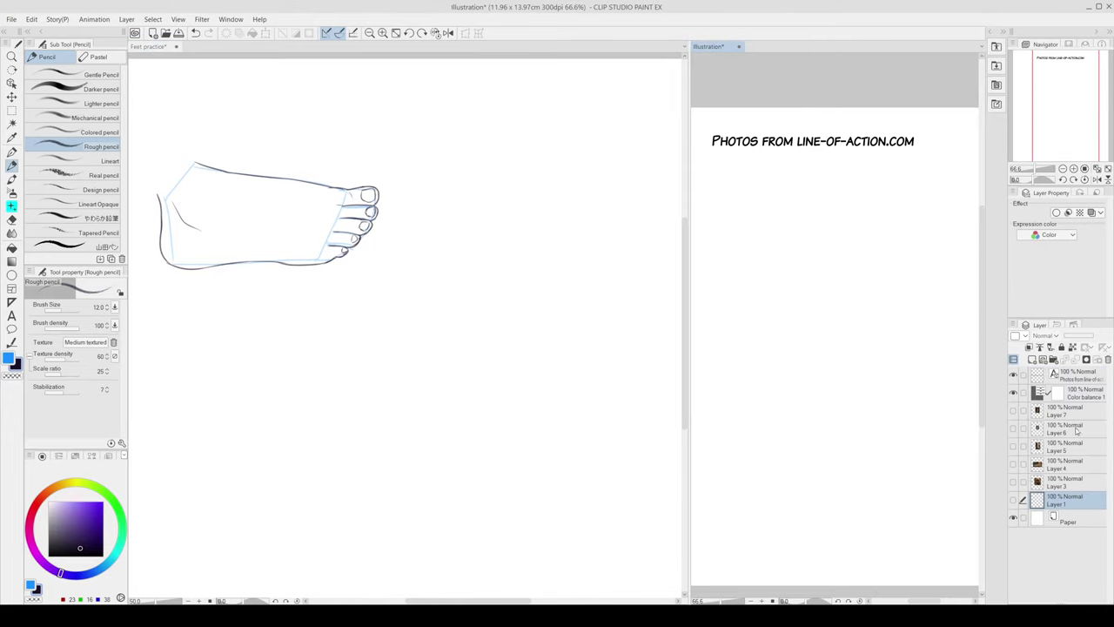
Step: Preview the remaining reference photo layers one at a time and leave only the front-view foot on Layer 6 visible
click(1055, 484)
click(1013, 483)
click(1014, 483)
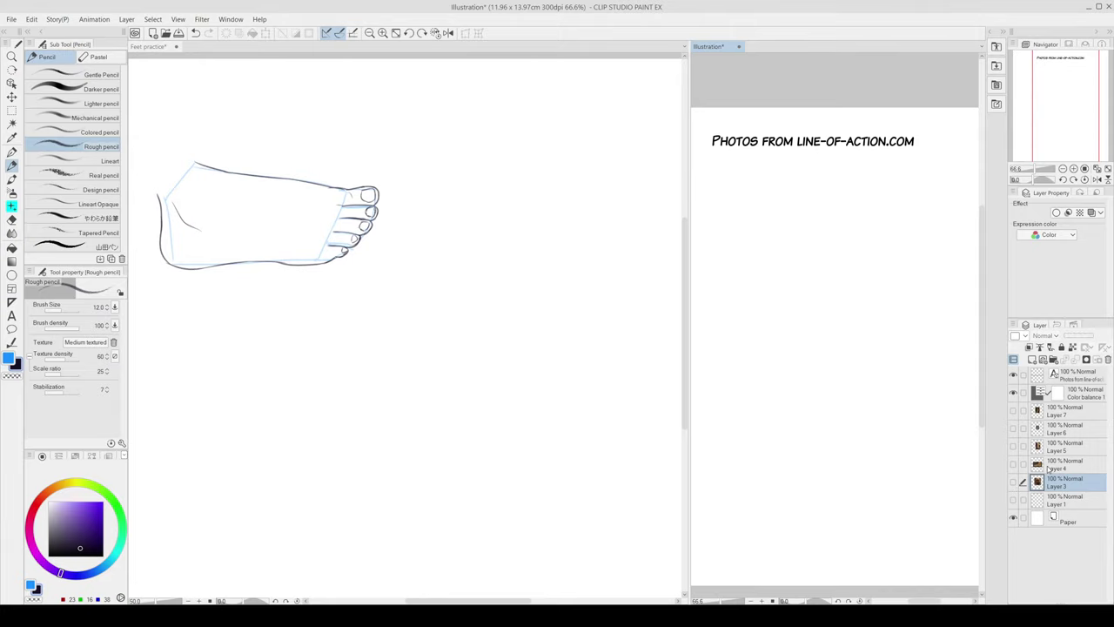
click(1047, 468)
click(1014, 415)
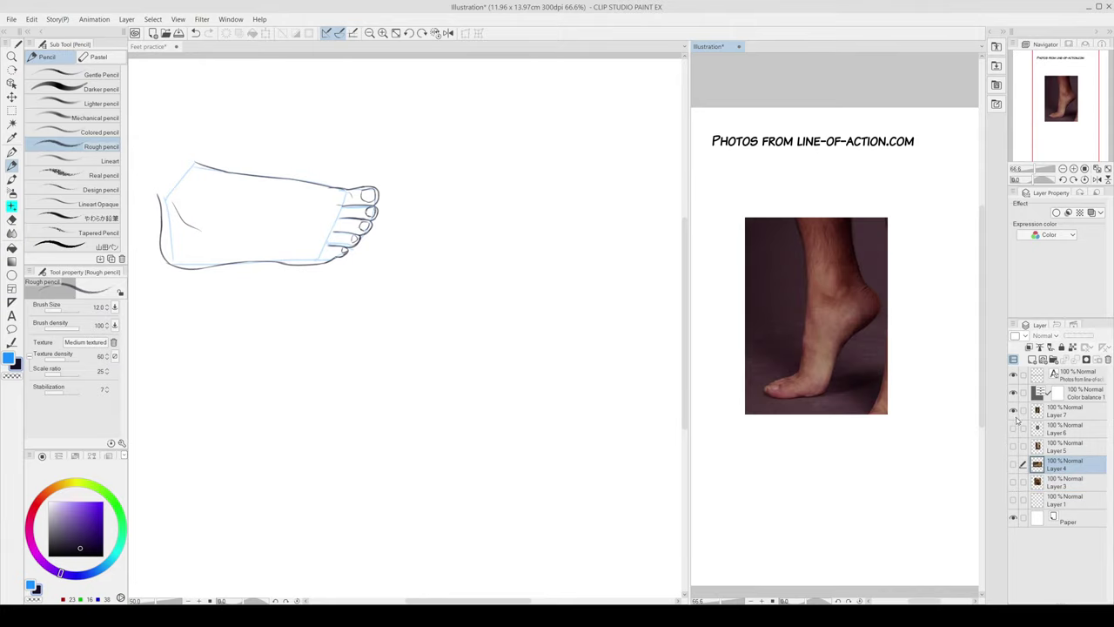
click(1014, 415)
click(1013, 446)
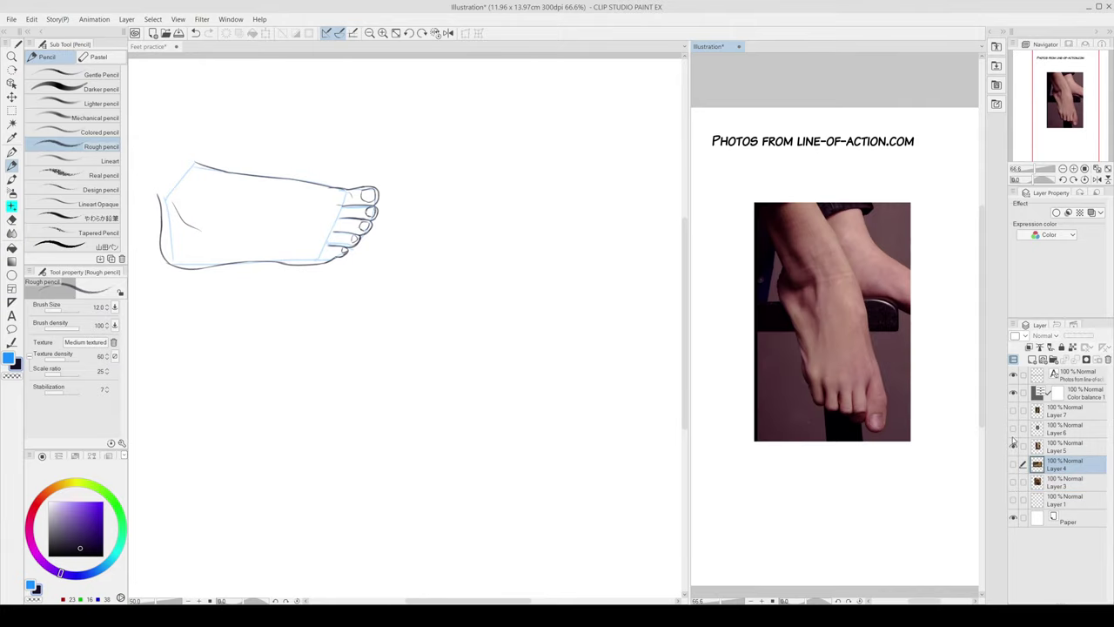
click(1013, 445)
click(1013, 429)
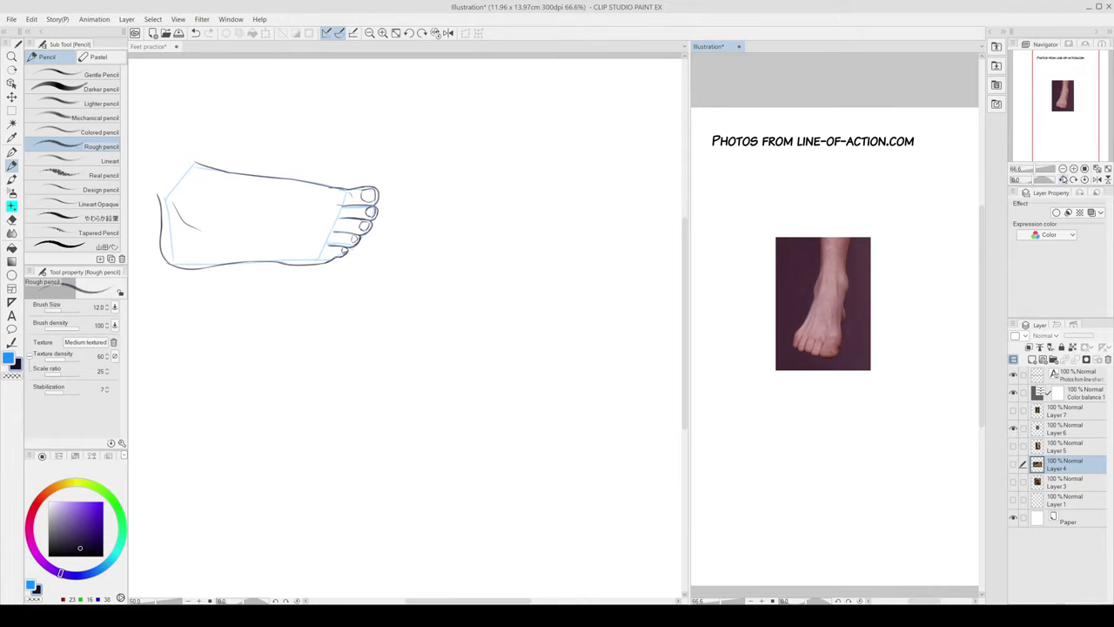
click(1014, 429)
click(1013, 411)
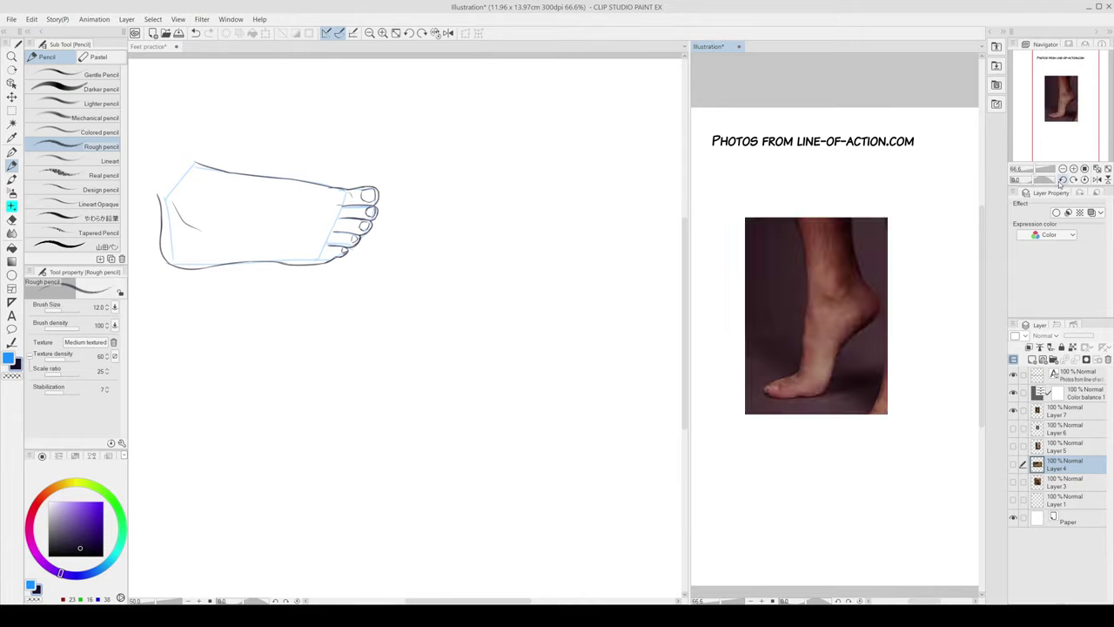
click(1013, 428)
click(1013, 411)
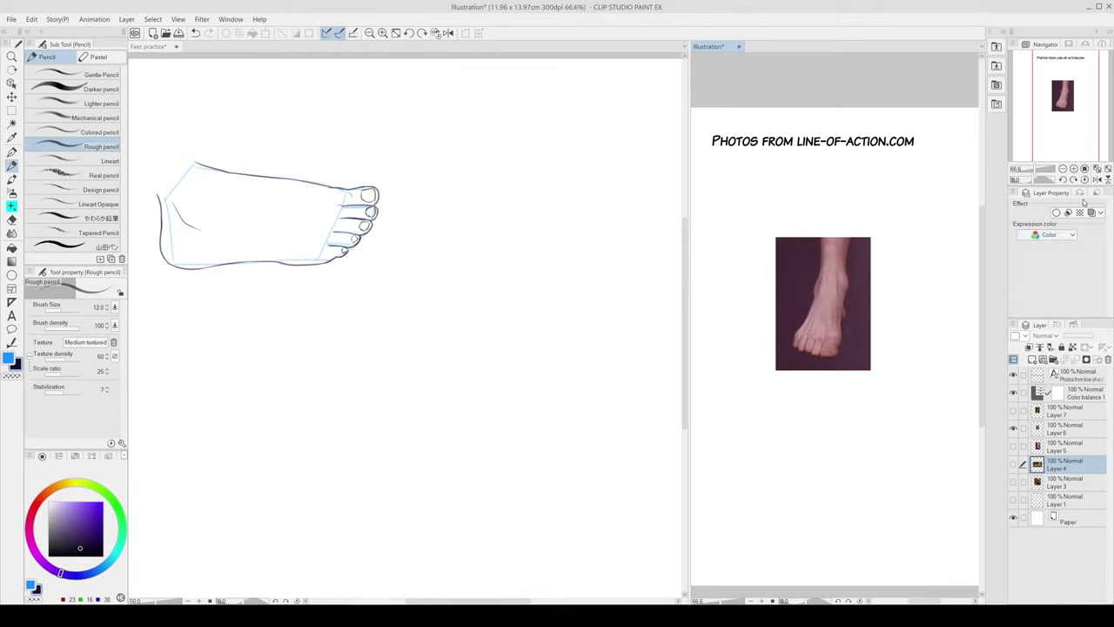
Step: Enlarge the foot photo on Layer 6 with a scale transform and centre it below the photo credit
click(1074, 168)
drag(930, 276, 951, 335)
scroll(824, 346, down, 2)
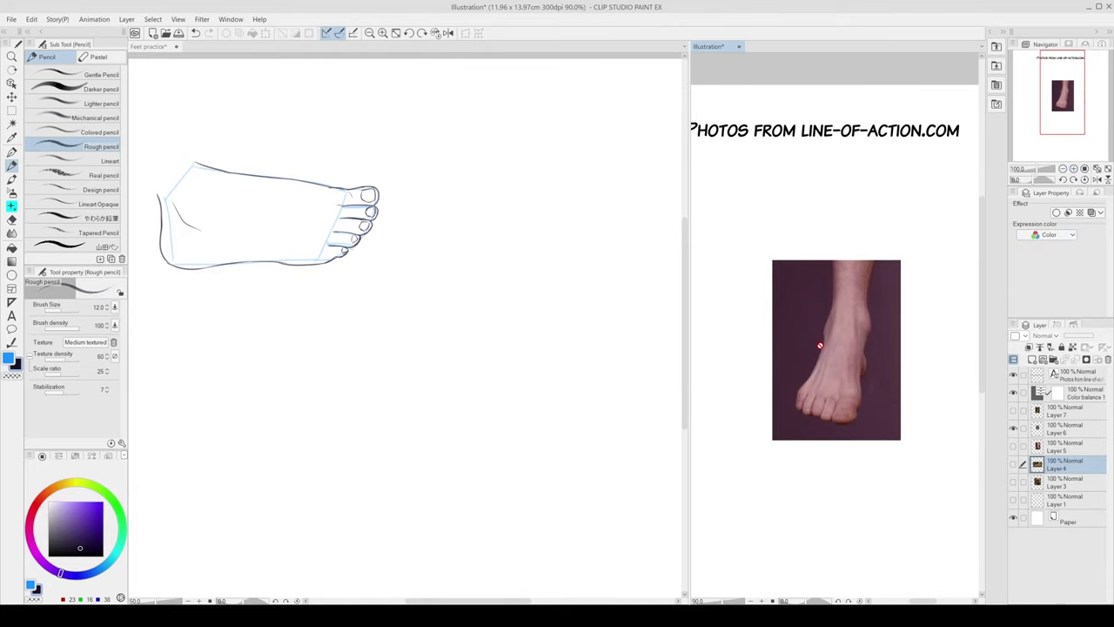
scroll(825, 346, up, 1)
drag(828, 345, 838, 344)
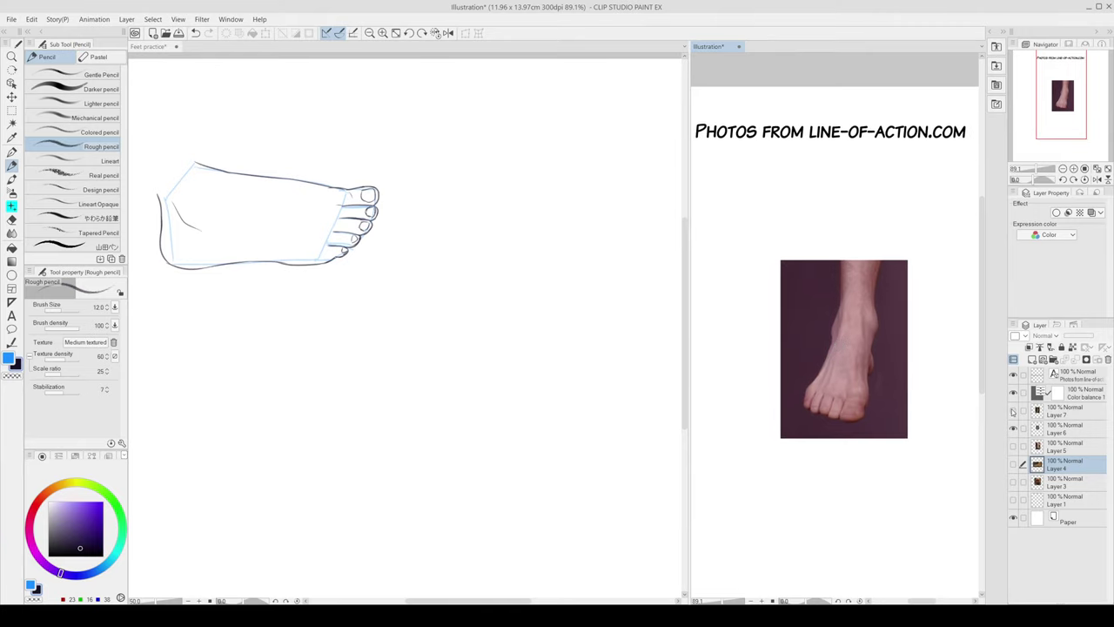
click(1069, 447)
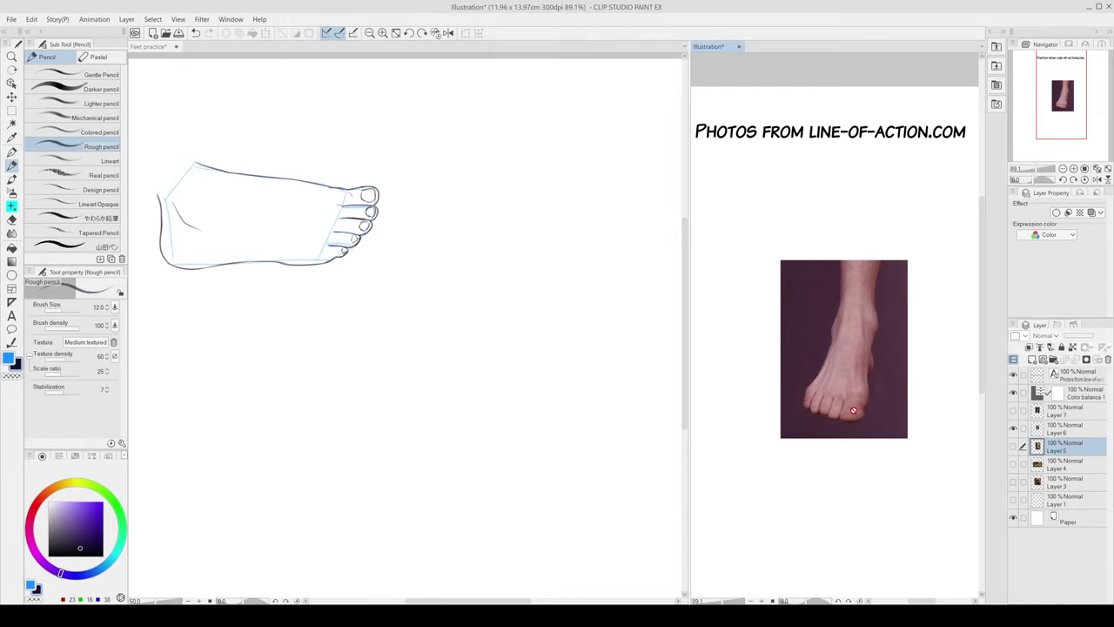
click(1070, 429)
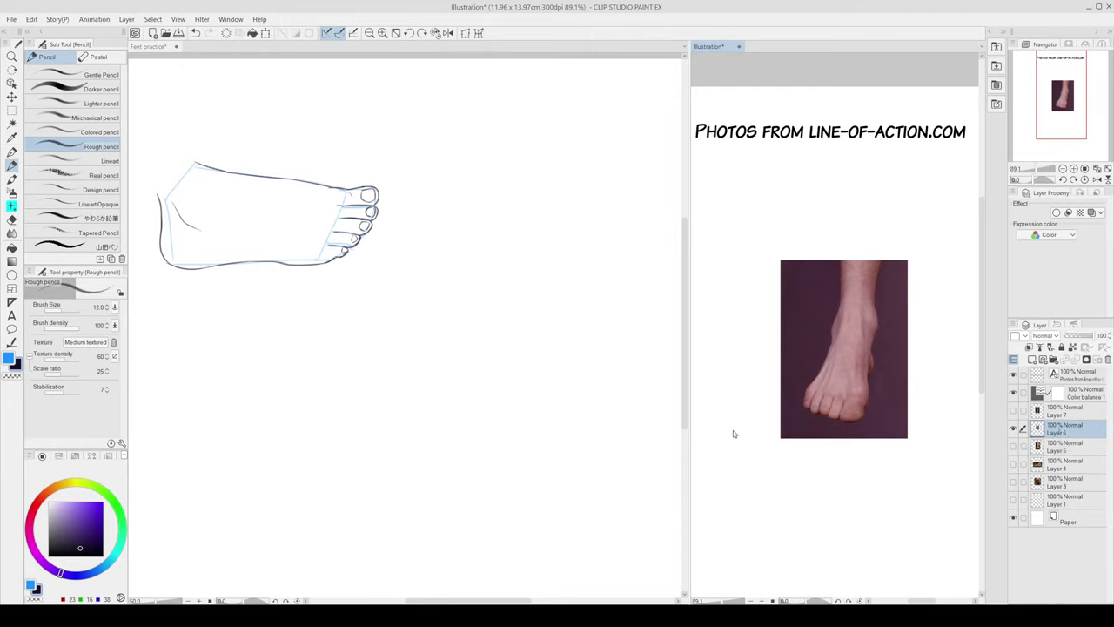
key(ctrl+t)
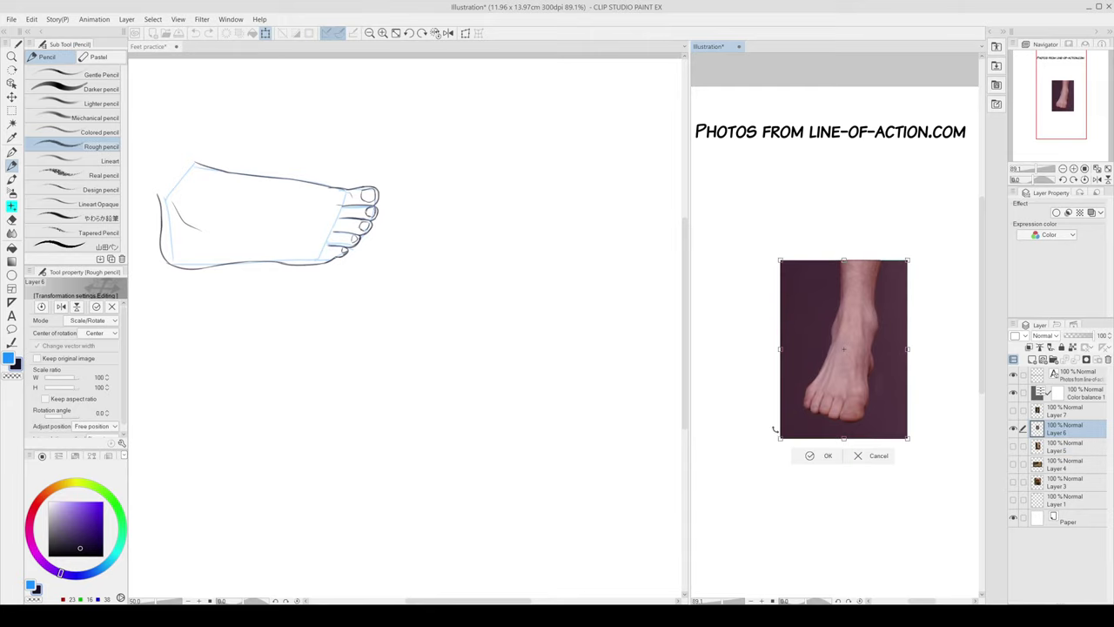
drag(779, 437, 710, 516)
drag(798, 476, 831, 419)
key(Return)
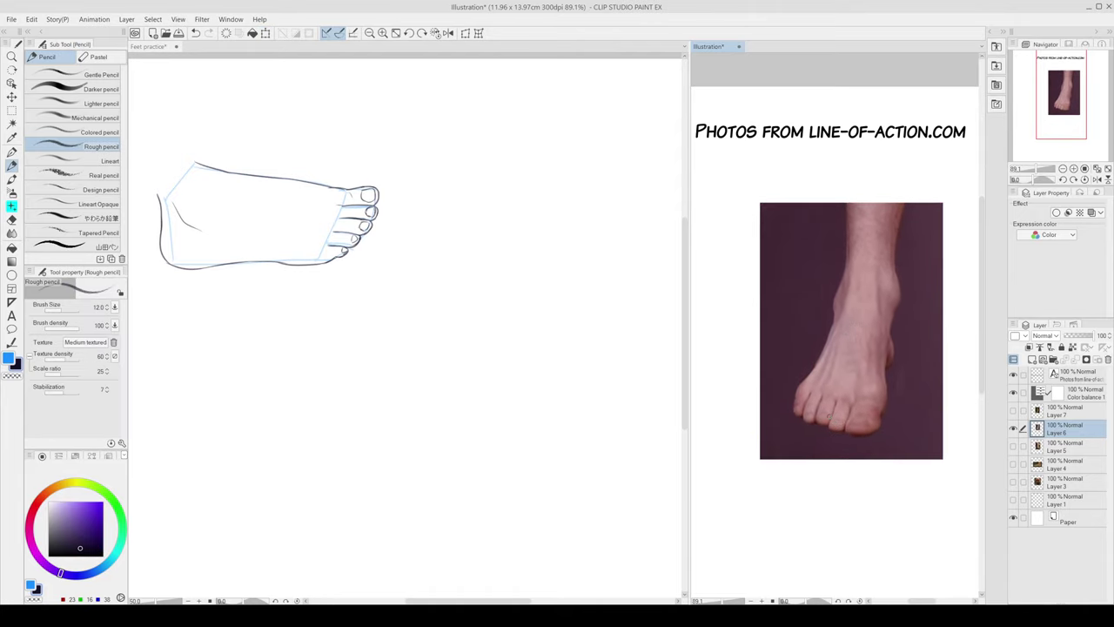
Step: Return to the Feet practice page and create a new folder above Folder 1 with an empty raster layer inside
click(577, 315)
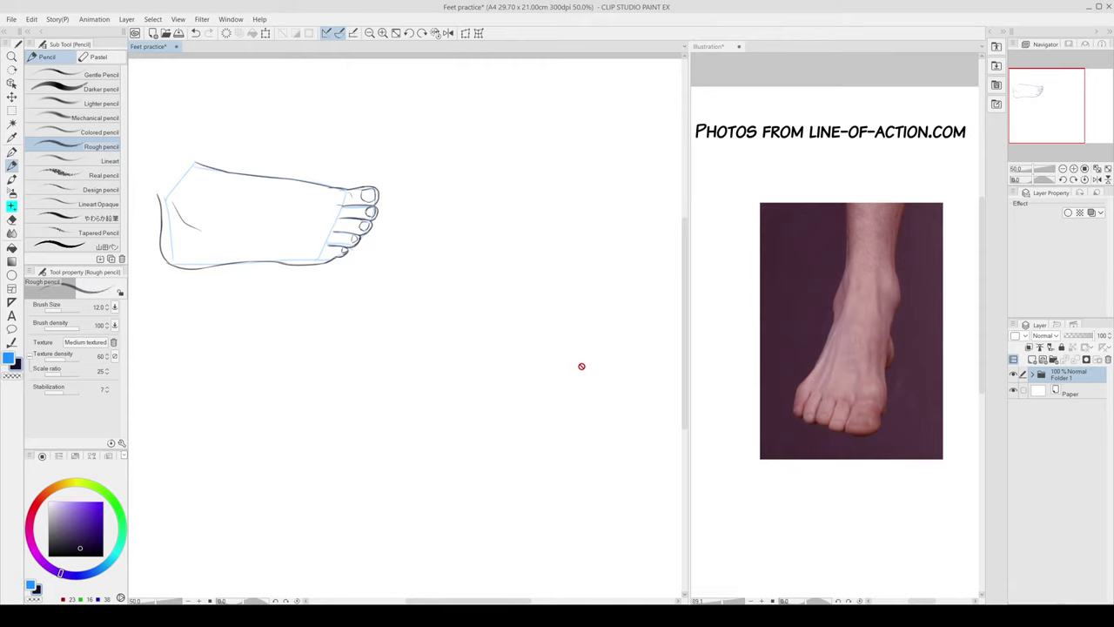
click(1053, 359)
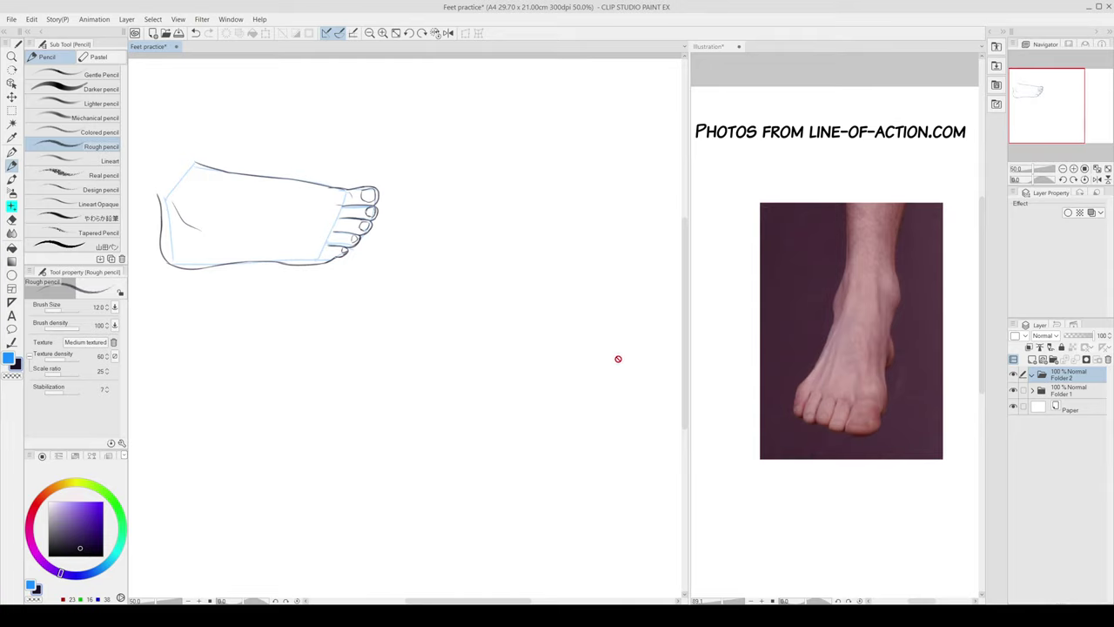
click(1032, 359)
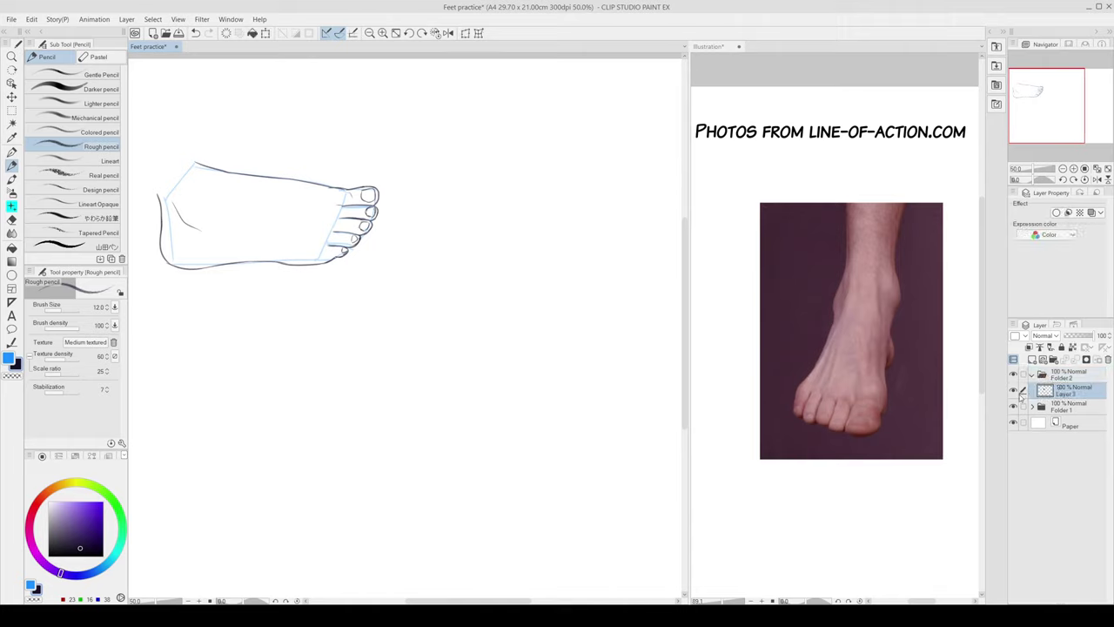
Step: Block in the front-view foot as a blue wedge with a slanted base line and an angular heel bump on its right side
key(x)
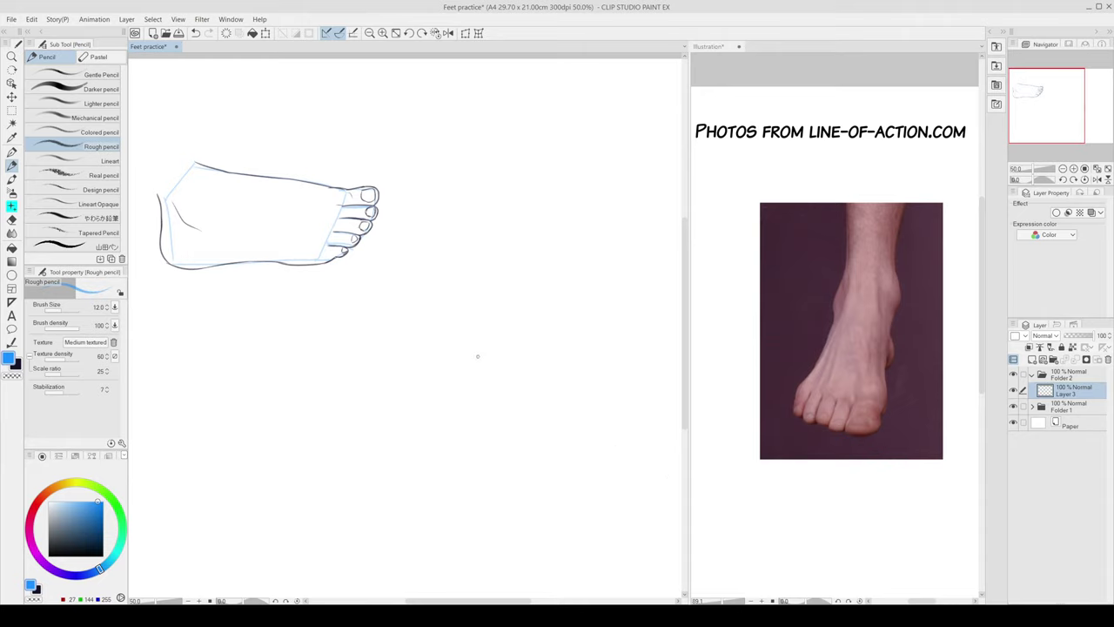
drag(485, 322, 455, 420)
key(ctrl+z)
drag(490, 315, 447, 424)
mouse_move(530, 314)
mouse_down()
mouse_move(540, 439)
mouse_move(448, 428)
mouse_move(472, 433)
mouse_up()
key(ctrl+z)
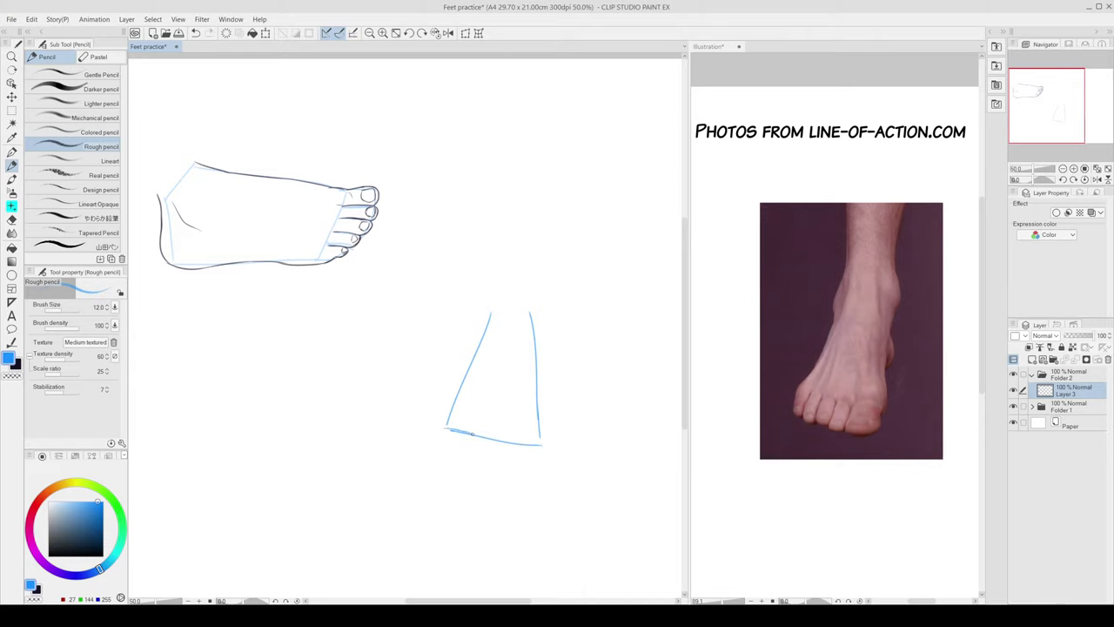
drag(542, 336, 538, 375)
drag(536, 326, 546, 347)
Step: Erase the wedge's base line and redraw it as a cleaner, slightly slanted line in blue Rough pencil
key(e)
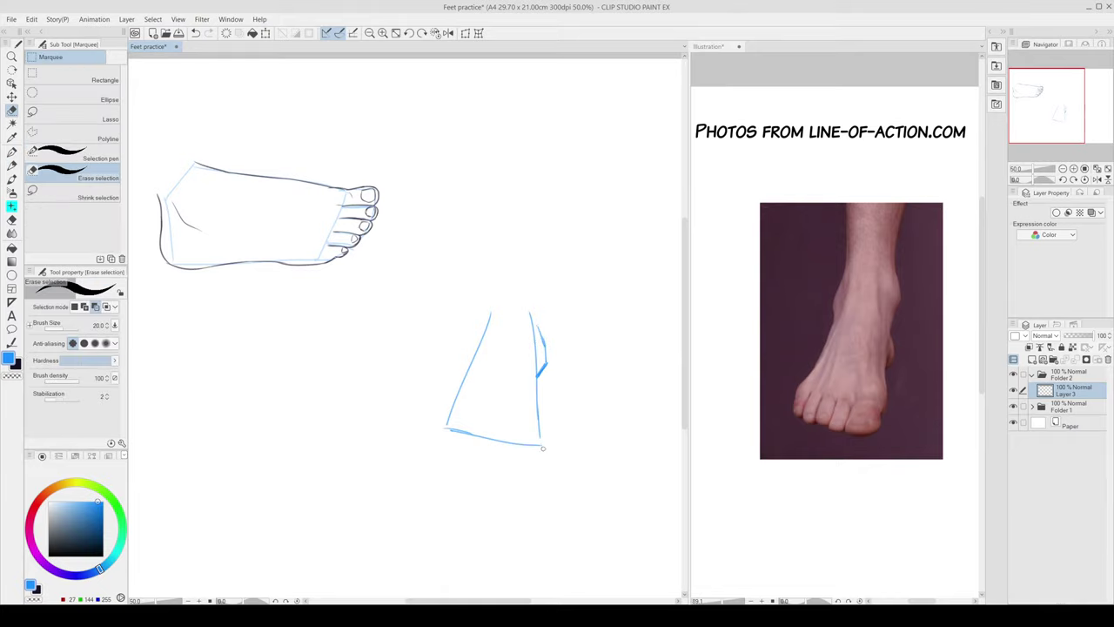
key(e)
mouse_move(543, 446)
mouse_down()
mouse_move(446, 429)
mouse_move(460, 427)
mouse_up()
key(p)
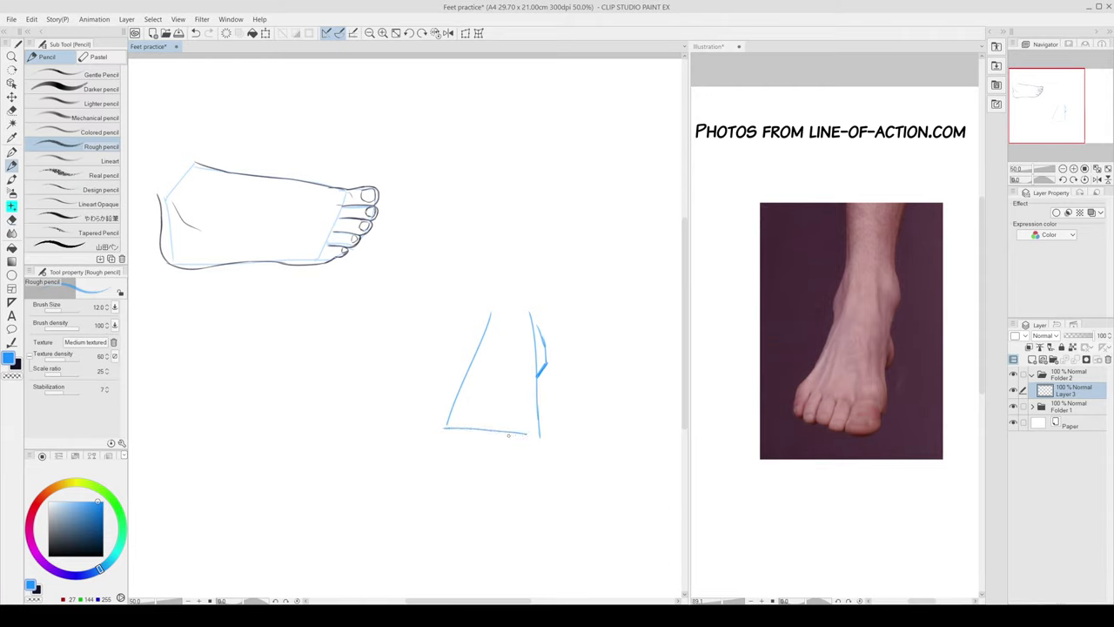
key(ctrl+z)
drag(539, 443, 449, 432)
Step: Sketch a blue toe block beneath the wedge's base line, redoing its edges until the shape fits
mouse_move(538, 438)
mouse_down()
mouse_move(532, 470)
mouse_move(539, 436)
mouse_move(543, 475)
mouse_move(444, 447)
mouse_up()
key(ctrl+z)
key(ctrl+z)
key(ctrl+z)
mouse_move(541, 473)
mouse_down()
mouse_move(480, 469)
mouse_move(442, 449)
mouse_up()
key(ctrl+z)
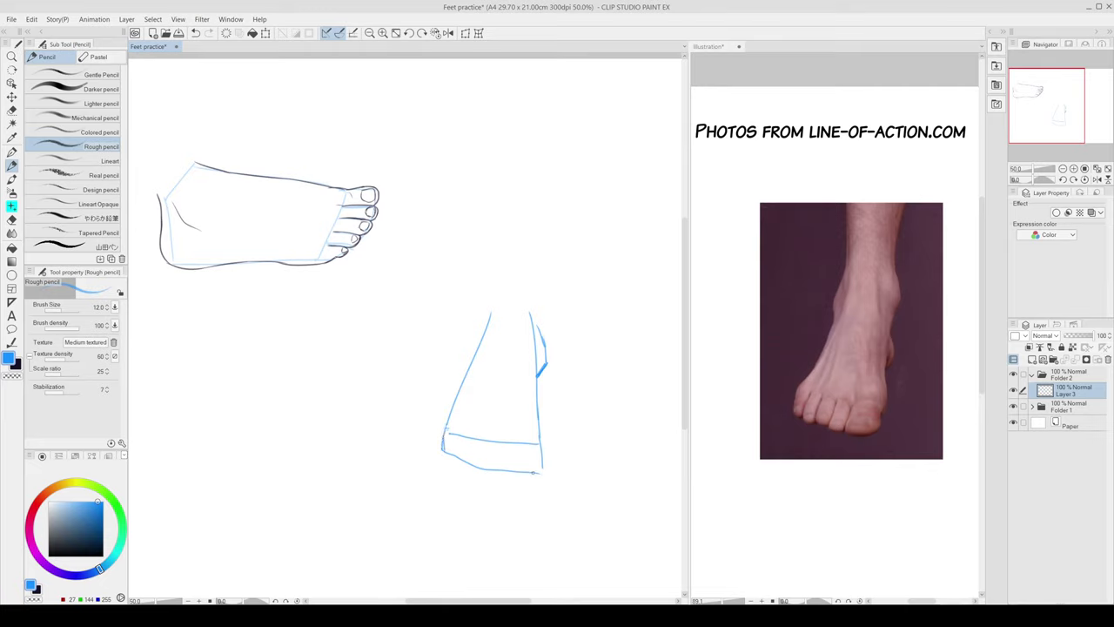
drag(537, 444, 506, 439)
key(ctrl+z)
mouse_move(542, 460)
mouse_down()
mouse_move(520, 480)
mouse_move(446, 443)
mouse_up()
key(ctrl+z)
Step: Sketch the two sides of the lower leg above the foot wedge in blue, redoing them until the ankle width fits
drag(533, 252, 529, 311)
mouse_move(531, 272)
mouse_down()
mouse_move(542, 337)
mouse_move(485, 249)
mouse_move(488, 335)
mouse_up()
key(ctrl+z)
key(ctrl+z)
drag(489, 258, 487, 338)
drag(538, 250, 533, 331)
key(ctrl+z)
drag(538, 244, 530, 338)
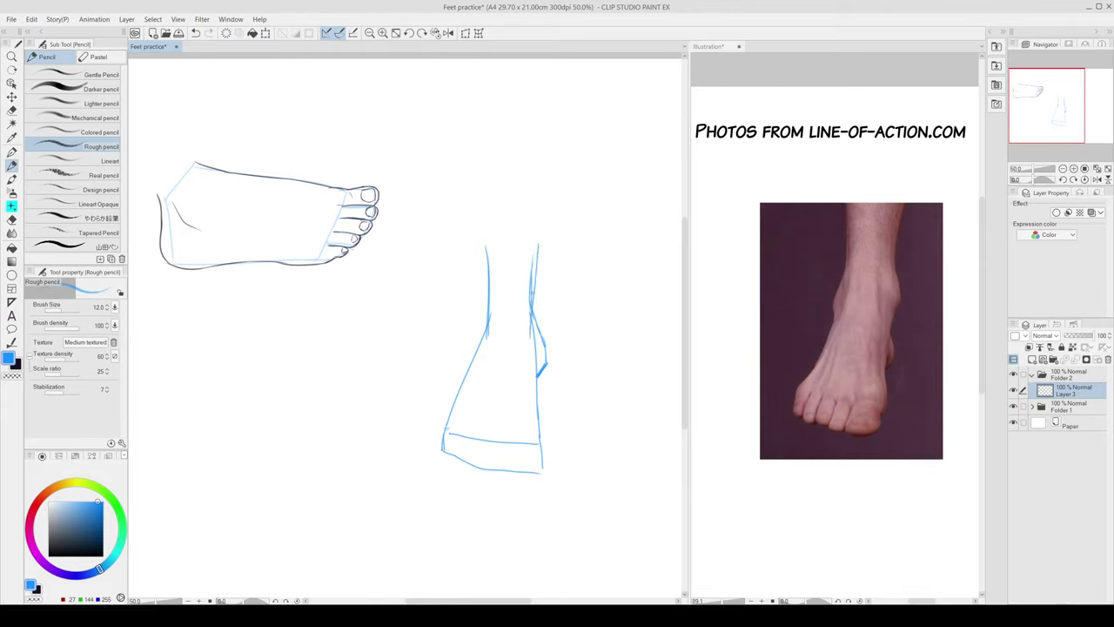
Step: Clean up the leg's right side with the eraser and restate the line in blue pencil
key(e)
drag(529, 254, 525, 313)
key(p)
drag(534, 253, 532, 295)
Step: Lower the blue sketch layer's opacity to 26%, add a new layer above it, and switch to the dark pencil color
click(1076, 336)
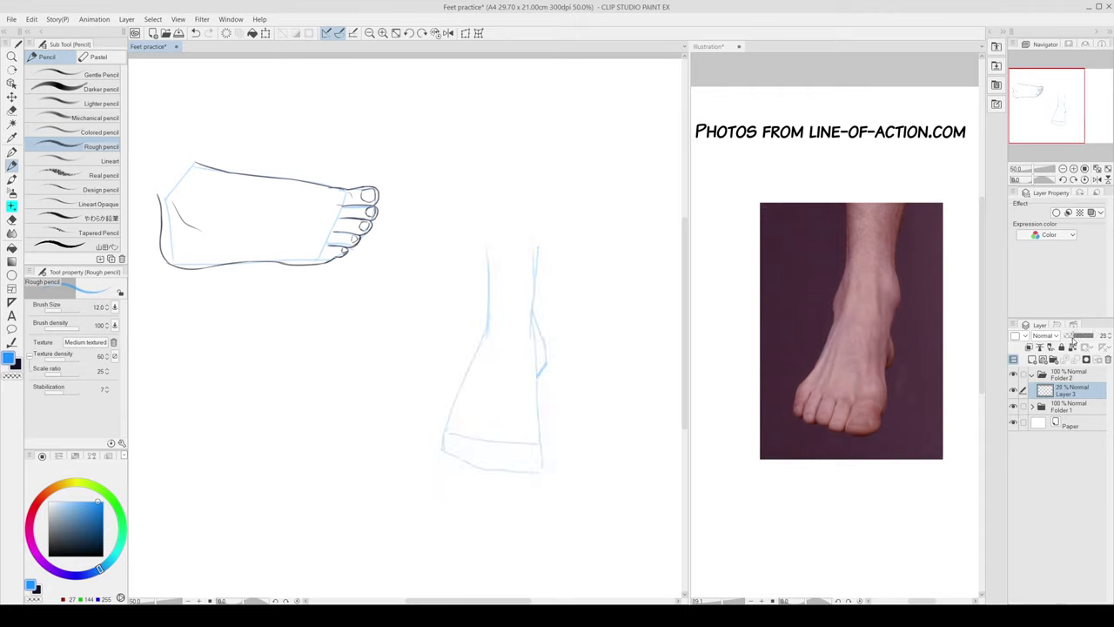
click(1032, 359)
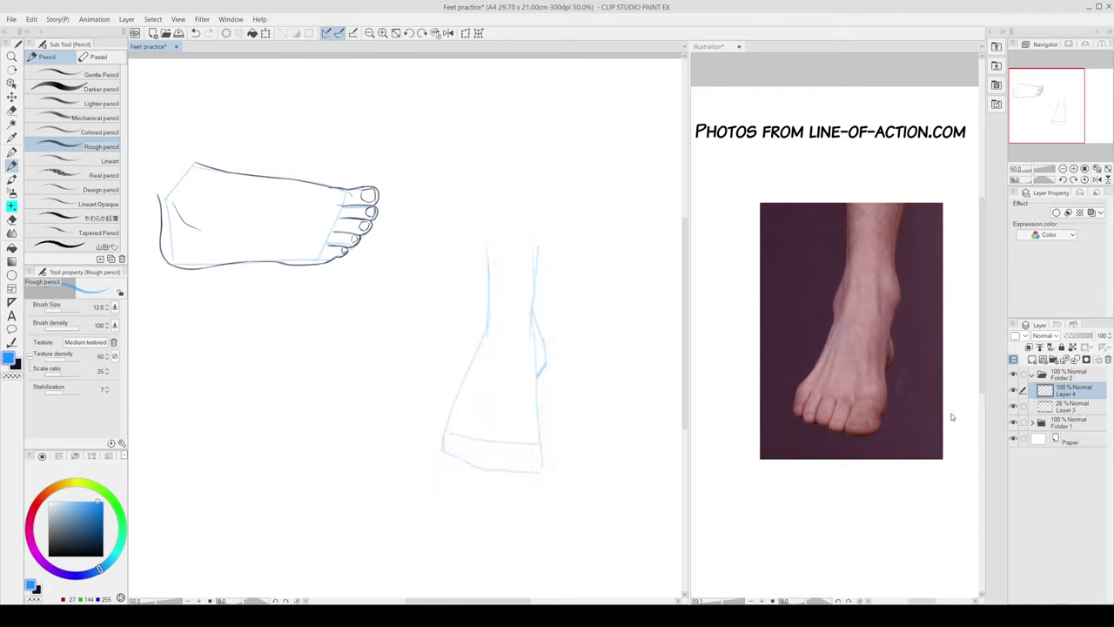
key(x)
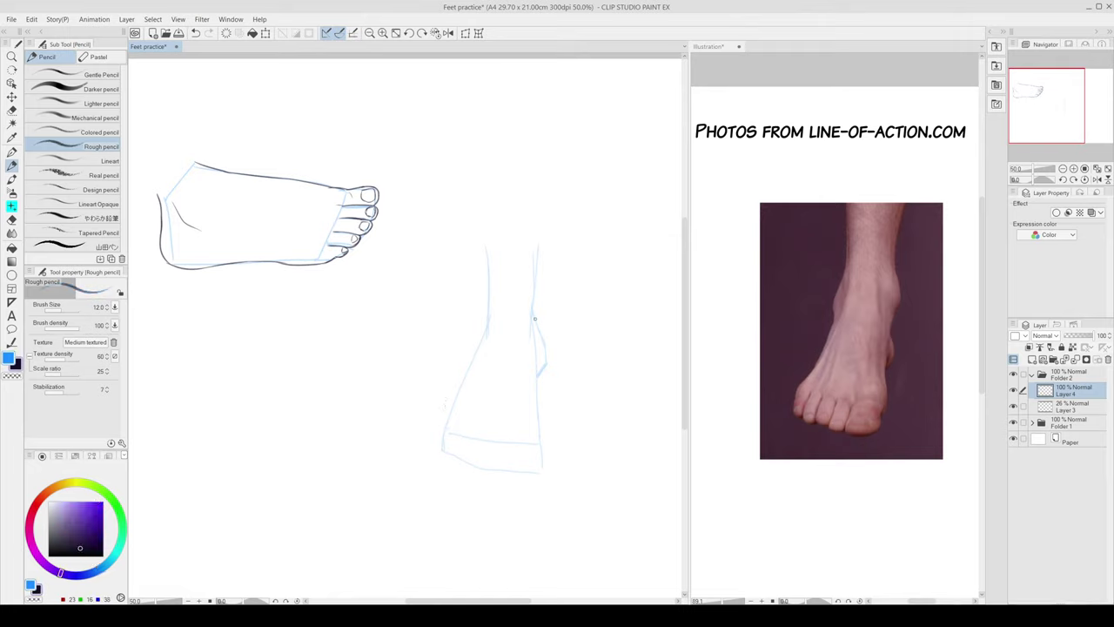
Step: Outline the heel bump on the foot's right side in dark pencil, redoing the curve until it sits well
drag(532, 310, 547, 356)
key(ctrl+z)
key(ctrl+z)
mouse_move(533, 313)
mouse_down()
mouse_move(547, 351)
mouse_move(538, 368)
mouse_up()
key(ctrl+z)
drag(546, 348, 537, 382)
key(ctrl+z)
key(ctrl+z)
key(ctrl+z)
key(ctrl+y)
Step: Draw the foot's right edge in dark pencil from the heel bump down to the toe block, retrying the stroke several times
drag(535, 357, 540, 439)
key(ctrl+z)
drag(534, 378, 540, 433)
key(ctrl+z)
drag(534, 384, 539, 421)
key(ctrl+z)
drag(533, 383, 541, 449)
key(ctrl+z)
key(ctrl+z)
drag(535, 402, 540, 444)
drag(526, 444, 512, 459)
key(ctrl+z)
key(ctrl+z)
Step: Restore Layer 3 to 100% opacity and divide the toe block into five toes with short blue lines
key(x)
click(1071, 405)
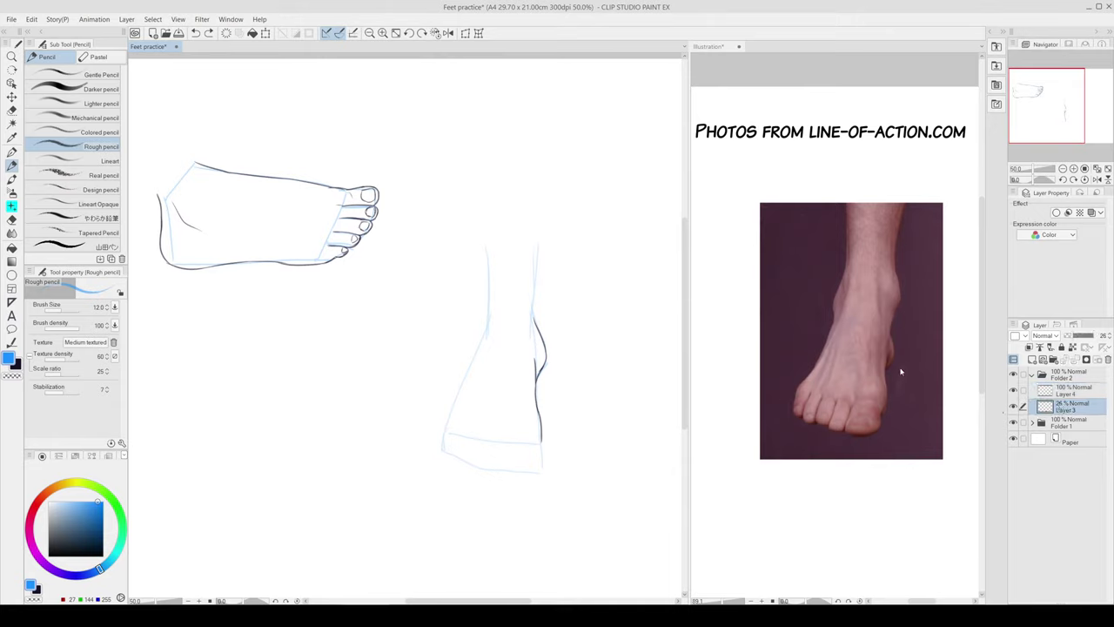
click(1088, 336)
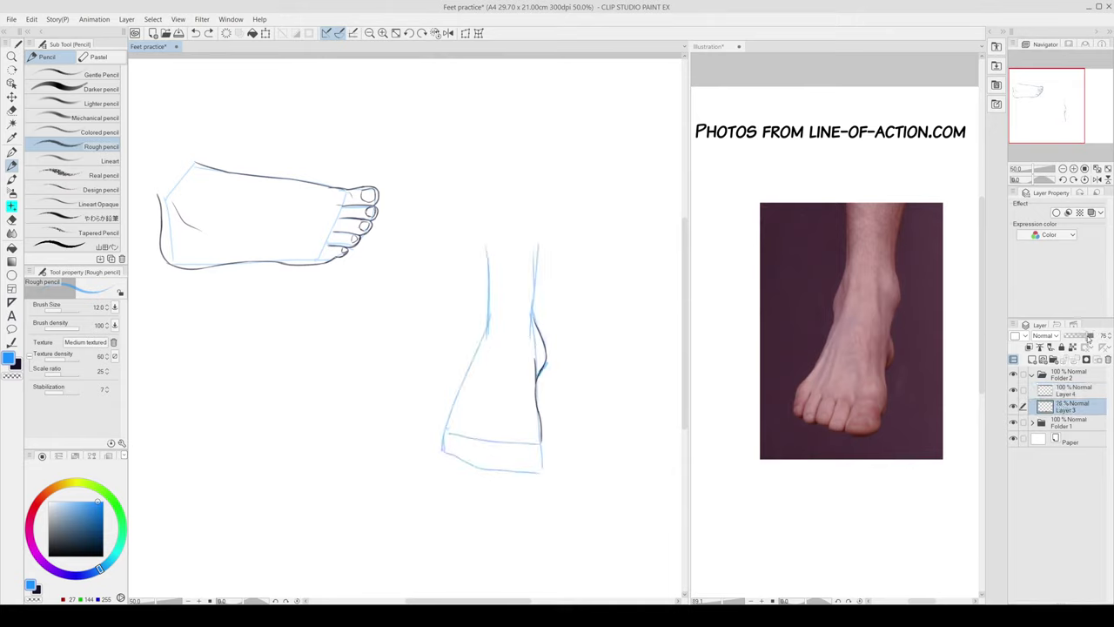
click(1098, 336)
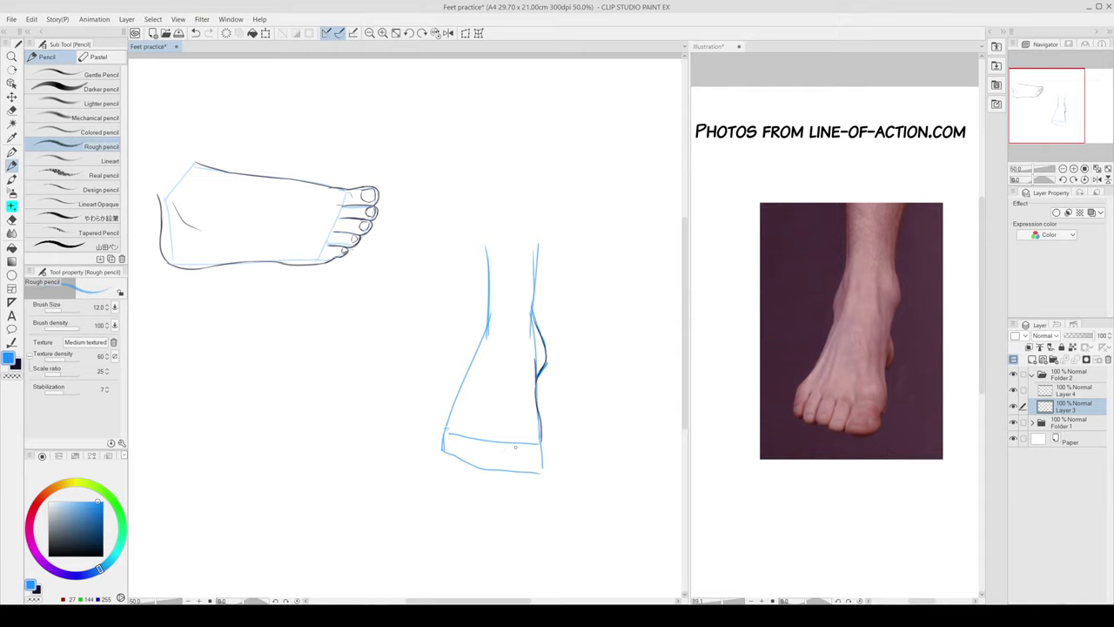
drag(509, 445, 500, 471)
key(ctrl+z)
key(ctrl+z)
drag(474, 439, 470, 465)
drag(489, 443, 485, 470)
key(ctrl+z)
key(ctrl+z)
drag(456, 435, 454, 457)
Step: Lower Layer 3's opacity to 51%, then make Layer 4 active with the dark pencil color
click(1079, 337)
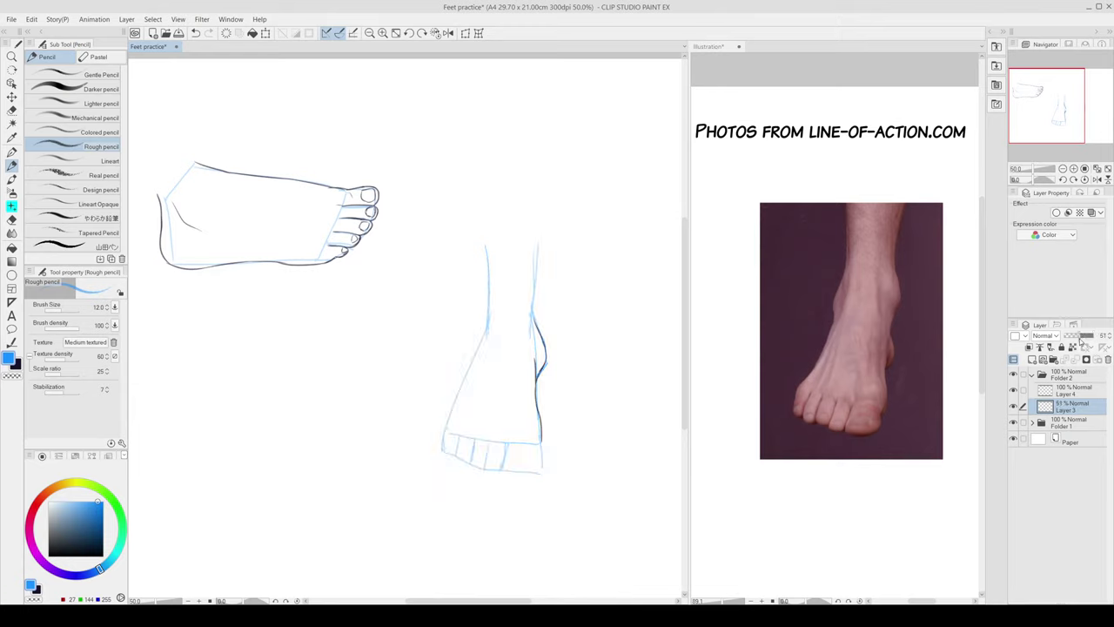
click(1076, 390)
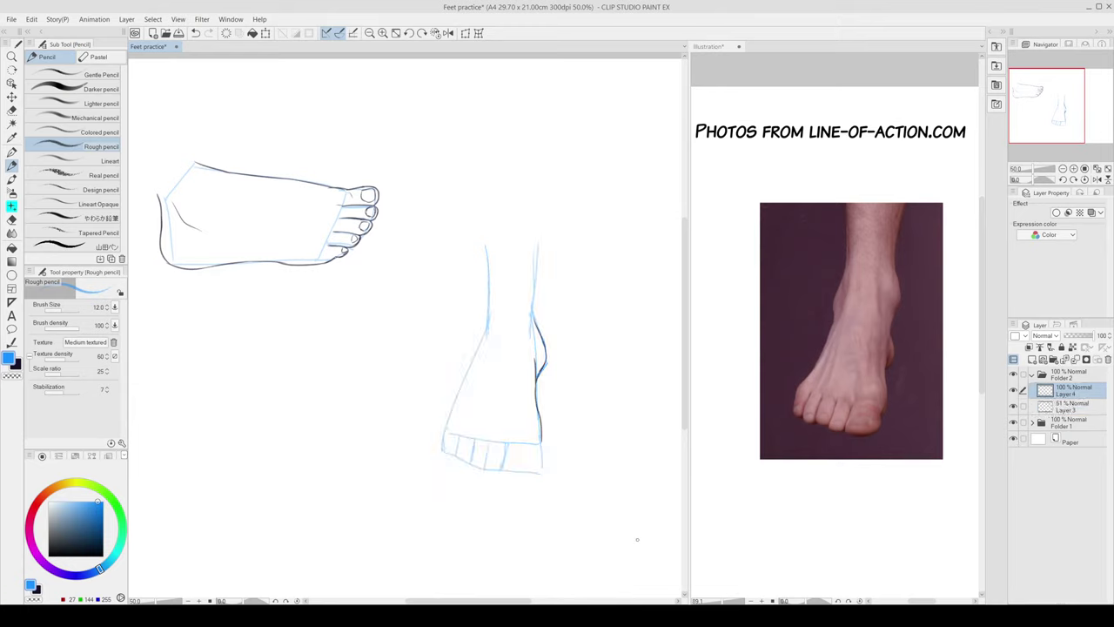
key(x)
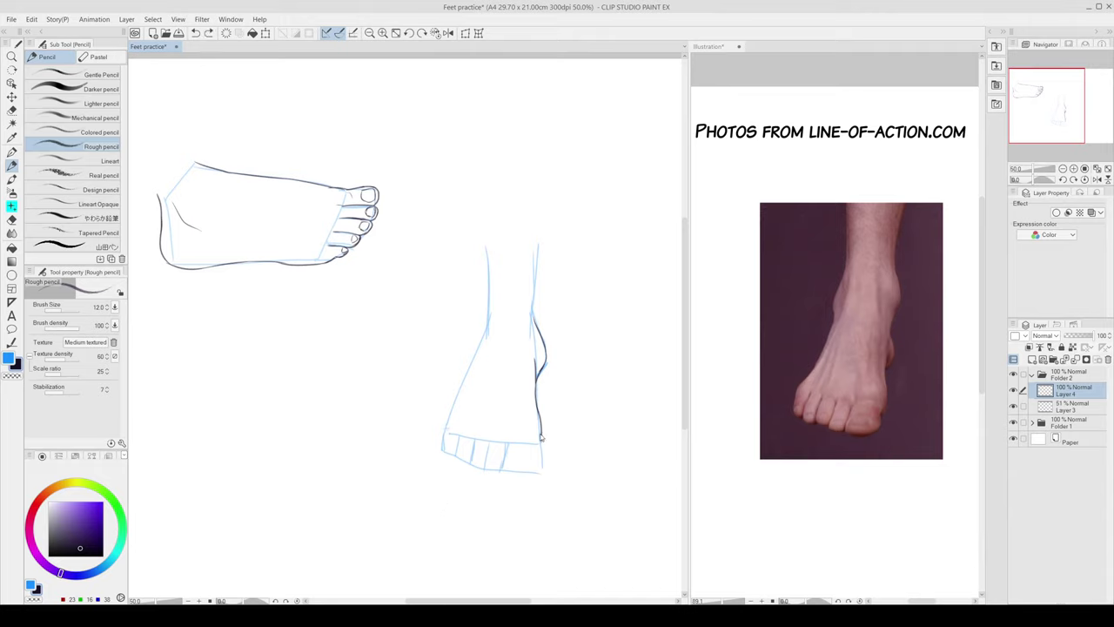
Step: Trim the lower end of the foot's dark right edge above the big toe with the Hard eraser
key(r)
drag(541, 434, 537, 428)
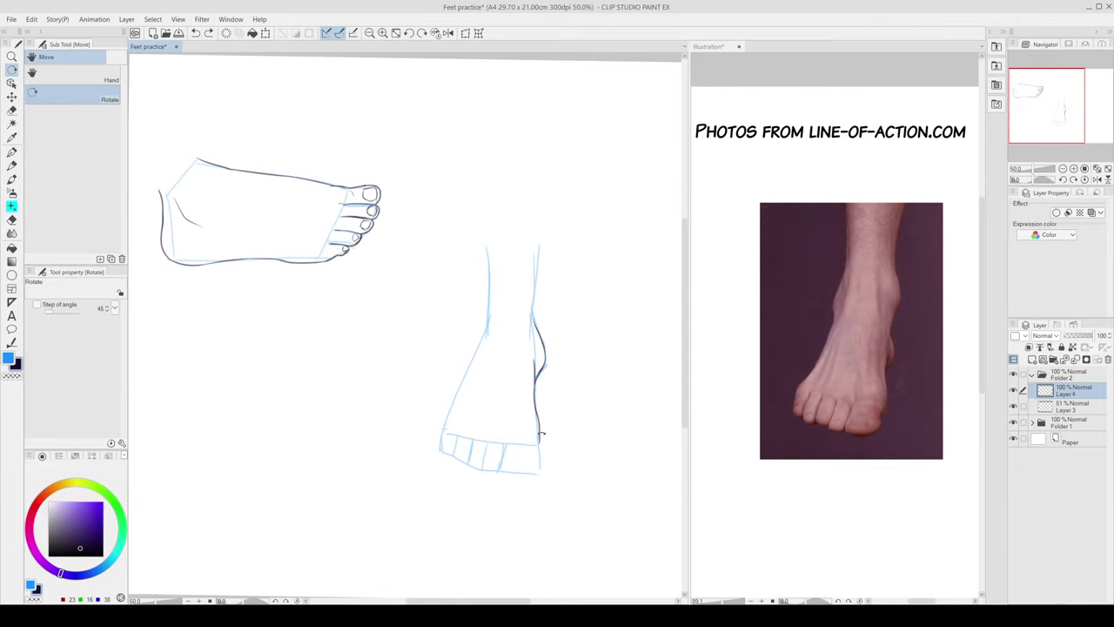
click(435, 33)
key(p)
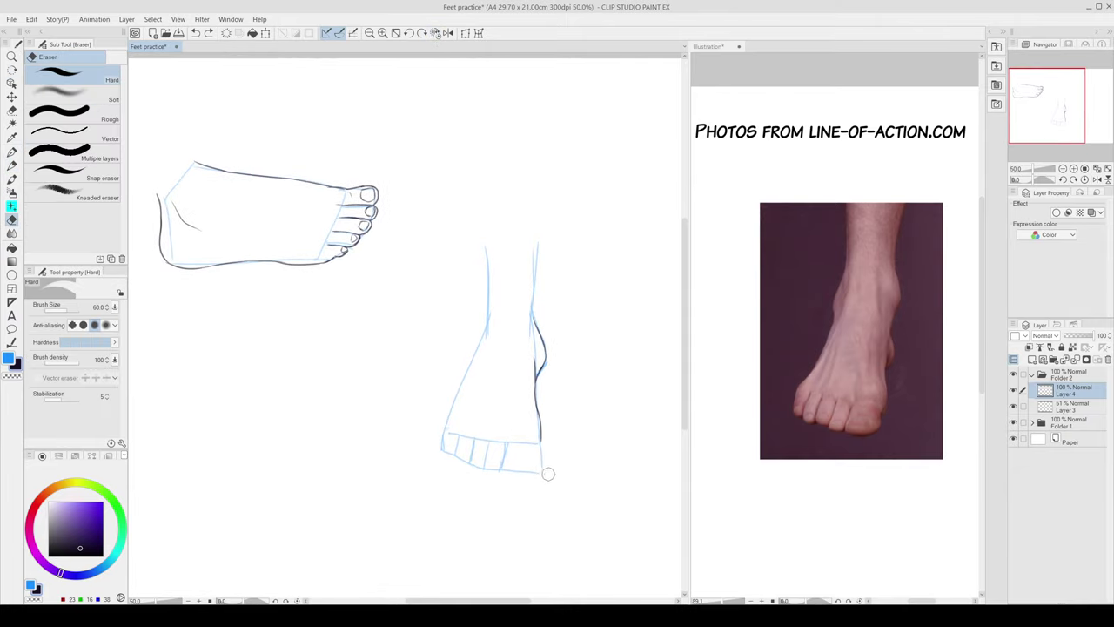
click(893, 390)
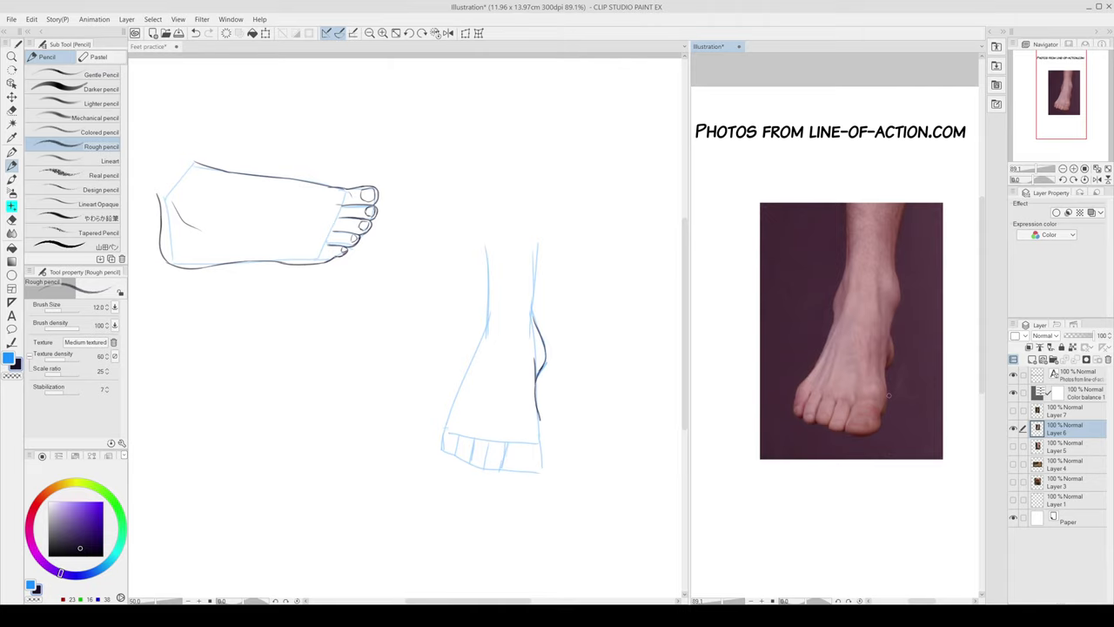
key(p)
mouse_move(886, 383)
mouse_down()
mouse_move(883, 415)
mouse_move(909, 421)
mouse_move(890, 442)
mouse_up()
key(ctrl+z)
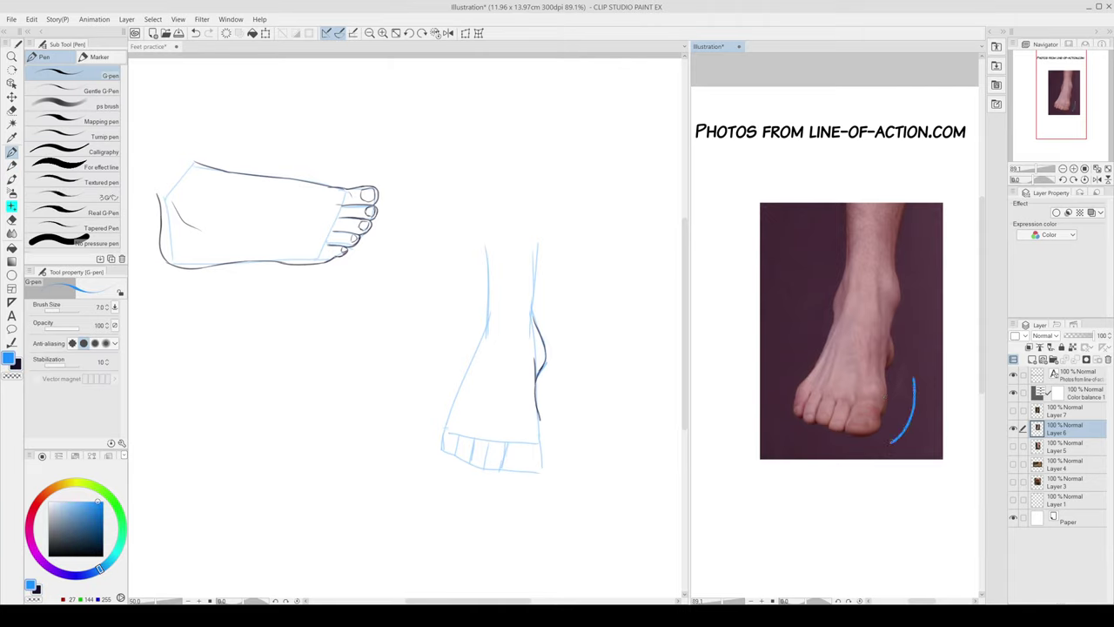
key(ctrl+z)
mouse_move(885, 383)
mouse_down()
mouse_move(879, 427)
mouse_move(862, 433)
mouse_up()
key(ctrl+z)
Step: Outline the big toe of the front-view foot in dark pencil, from the foot's inner edge around to the toe's underside, retrying the strokes
key(x)
click(576, 519)
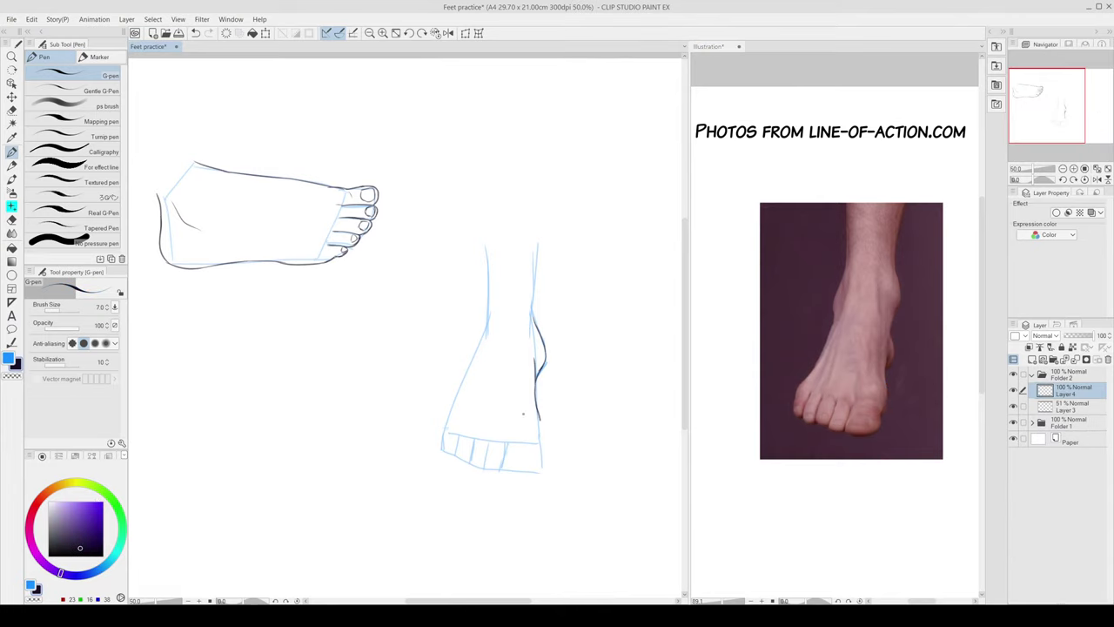
key(ctrl+z)
drag(539, 414, 538, 444)
key(ctrl+z)
key(ctrl+y)
key(ctrl+z)
key(p)
key(ctrl+z)
mouse_move(539, 417)
mouse_down()
mouse_move(542, 463)
mouse_move(504, 471)
mouse_up()
key(ctrl+z)
key(ctrl+y)
key(ctrl+z)
key(ctrl+z)
key(ctrl+z)
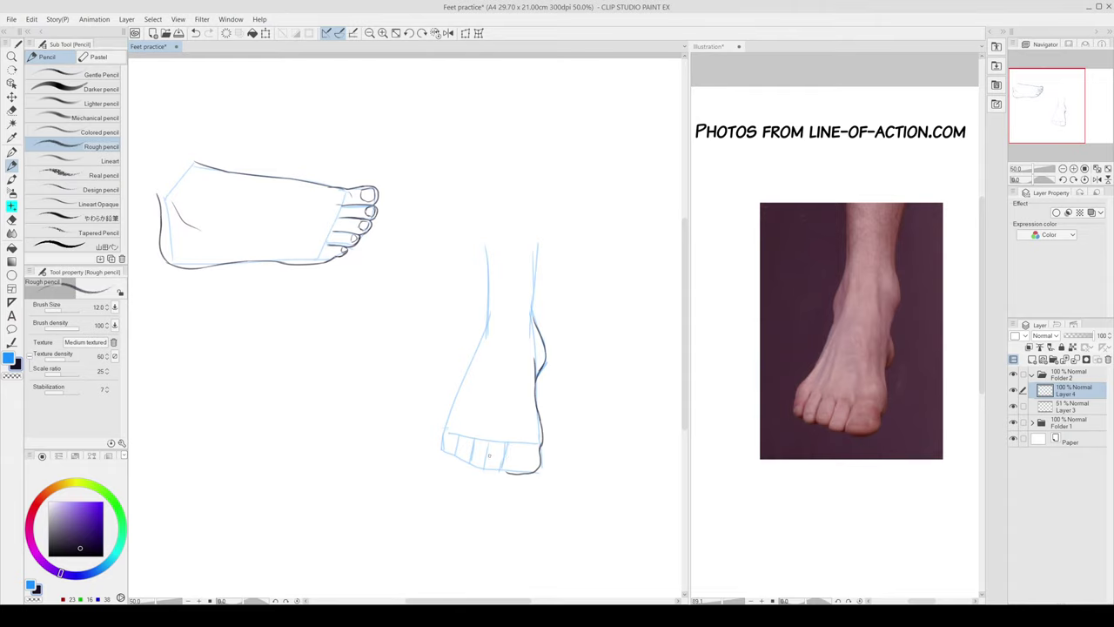
Step: Separate the big toe and outline the middle toes in dark pencil over the blue toe divisions, retrying the strokes
mouse_move(507, 442)
mouse_down()
mouse_move(510, 474)
mouse_move(506, 450)
mouse_move(484, 470)
mouse_move(502, 476)
mouse_up()
key(ctrl+z)
key(ctrl+z)
key(ctrl+z)
key(ctrl+z)
key(ctrl+z)
key(ctrl+z)
key(ctrl+z)
key(ctrl+z)
drag(473, 437, 467, 462)
key(ctrl+z)
key(ctrl+z)
mouse_move(473, 438)
mouse_down()
mouse_move(479, 470)
mouse_move(457, 456)
mouse_up()
key(ctrl+z)
key(ctrl+z)
Step: Outline the little toe's outer side in dark pencil and clean its lower end with the Hard eraser
drag(445, 430, 447, 453)
key(e)
drag(447, 452, 453, 456)
key(p)
key(ctrl+z)
key(ctrl+z)
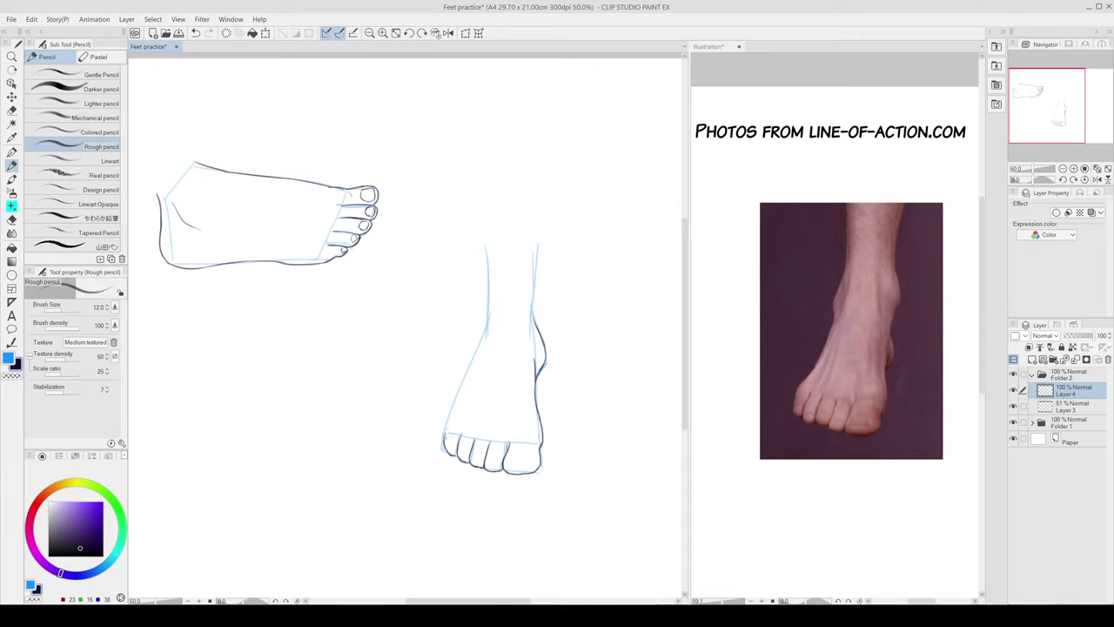
Step: Draw the short section of the foot's outer edge just above the little toe, erasing and retrying the strokes
key(ctrl+z)
drag(446, 438, 453, 403)
key(ctrl+z)
key(ctrl+z)
drag(445, 430, 445, 416)
key(e)
key(p)
mouse_move(448, 415)
mouse_down()
mouse_move(441, 446)
mouse_move(450, 455)
mouse_move(452, 399)
mouse_up()
key(ctrl+z)
key(ctrl+z)
key(e)
key(p)
key(ctrl+z)
key(ctrl+z)
key(ctrl+z)
key(ctrl+z)
key(ctrl+z)
key(ctrl+z)
key(ctrl+z)
Step: Draw the foot's outer edge in dark pencil from above the little toe up to and around the outer ankle bump
drag(451, 416, 475, 352)
key(ctrl+z)
mouse_move(447, 414)
mouse_down()
mouse_move(485, 326)
mouse_move(472, 372)
mouse_up()
key(ctrl+z)
drag(485, 333, 478, 350)
drag(486, 291, 483, 349)
key(ctrl+z)
Step: Outline the inner ankle bump and both sides of the lower leg in dark pencil
mouse_move(533, 280)
mouse_down()
mouse_move(532, 339)
mouse_move(528, 323)
mouse_up()
key(e)
key(p)
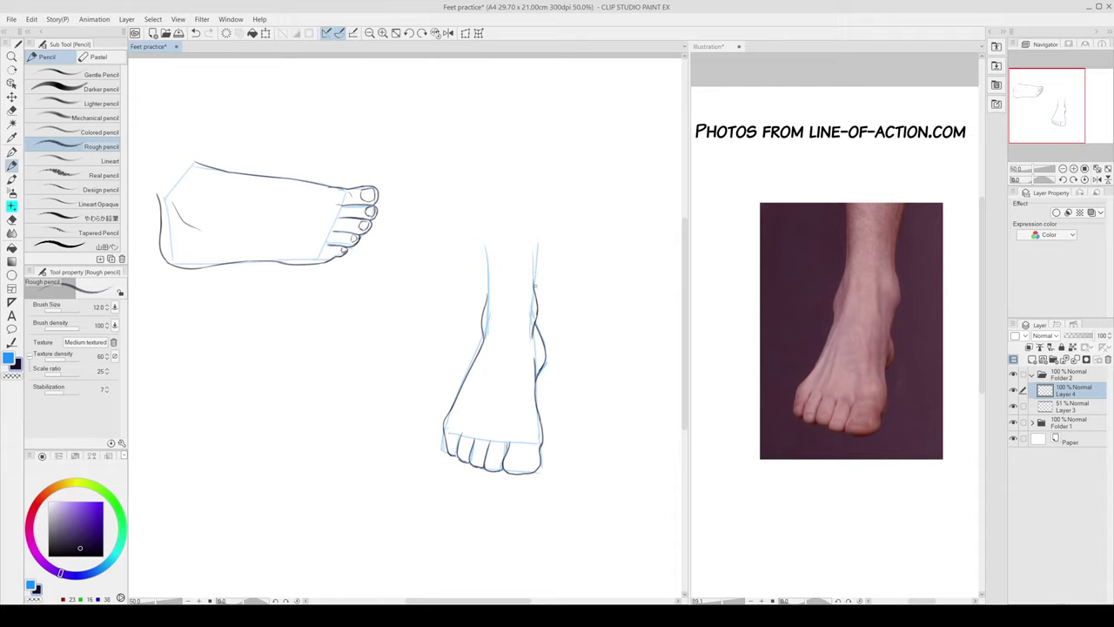
drag(534, 242, 533, 286)
key(ctrl+z)
drag(537, 243, 534, 289)
key(ctrl+z)
key(ctrl+z)
key(ctrl+z)
drag(486, 248, 485, 309)
Step: Hide the blue sketch on Layer 3 and draw a toenail on each of the five toes
click(1012, 406)
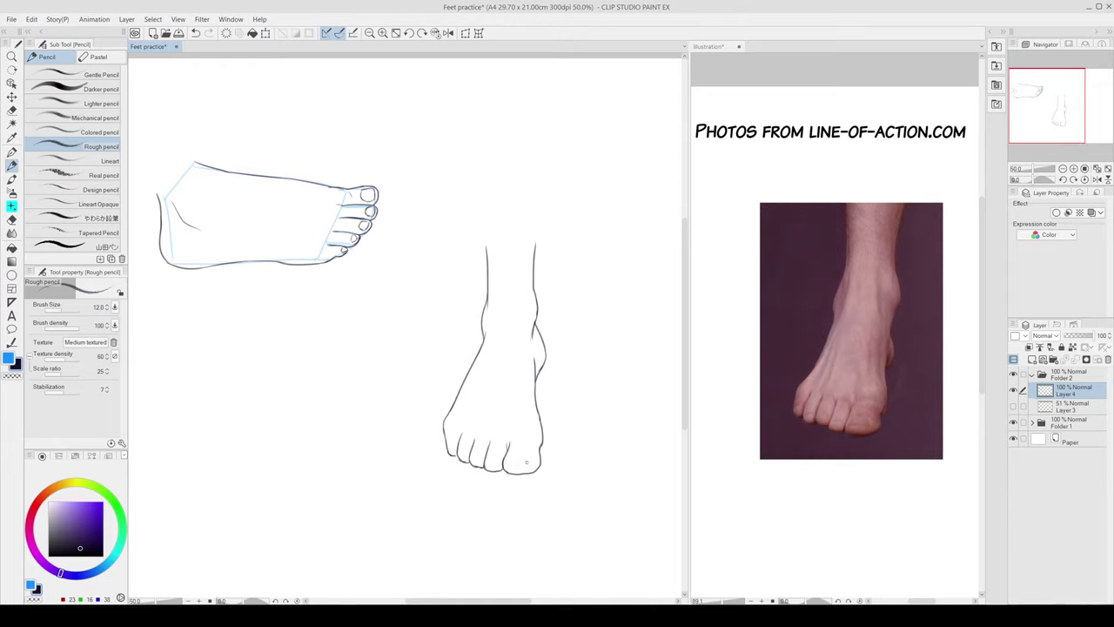
drag(509, 462, 529, 455)
key(ctrl+z)
drag(488, 463, 500, 456)
key(ctrl+z)
drag(473, 458, 483, 459)
key(ctrl+z)
key(ctrl+z)
key(ctrl+z)
drag(459, 451, 471, 459)
key(ctrl+z)
mouse_move(459, 451)
mouse_down()
mouse_move(471, 460)
mouse_move(455, 448)
mouse_up()
key(ctrl+z)
drag(451, 441, 456, 448)
key(ctrl+z)
drag(449, 448, 455, 449)
Step: Erase the outer edge around the little toe and redraw it, retouching the outline beside the big toe
key(e)
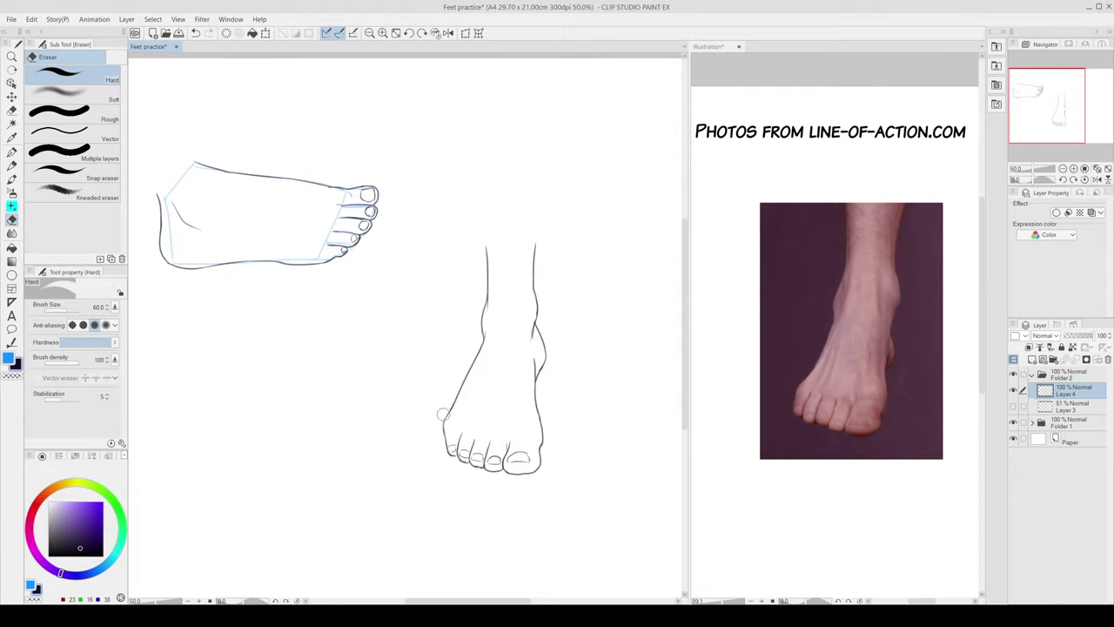
mouse_move(454, 400)
mouse_down()
mouse_move(442, 426)
mouse_move(448, 417)
mouse_move(450, 456)
mouse_up()
key(p)
key(ctrl+z)
key(ctrl+z)
key(ctrl+z)
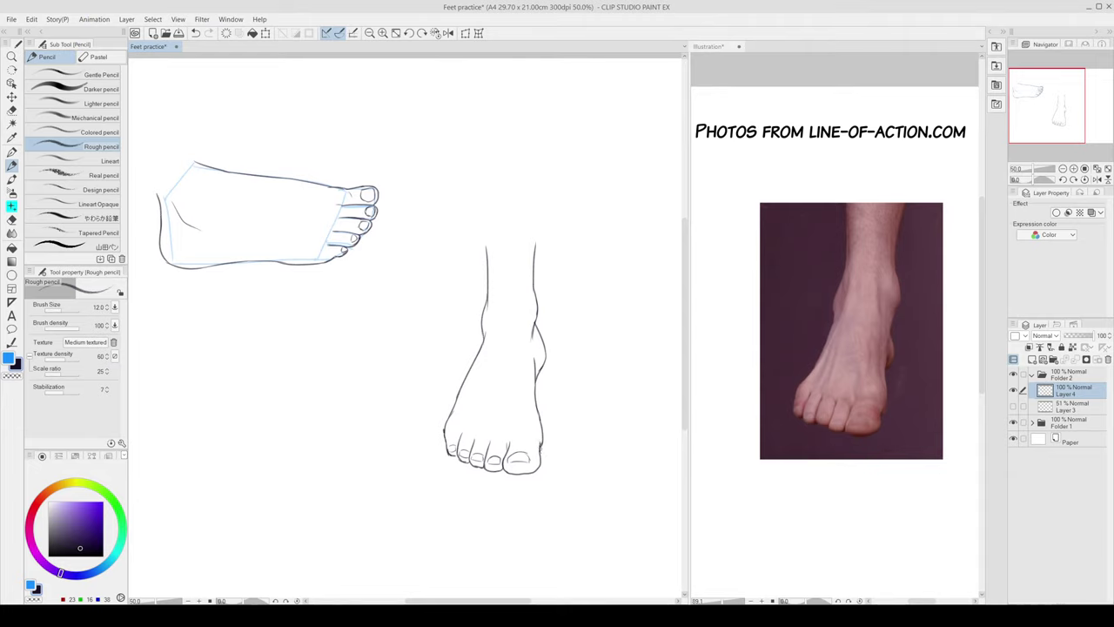
key(ctrl+z)
drag(541, 447, 541, 454)
key(ctrl+z)
Step: Show Layer 3 again, collapse Folder 2 and move the whole folder below the first foot
click(1014, 407)
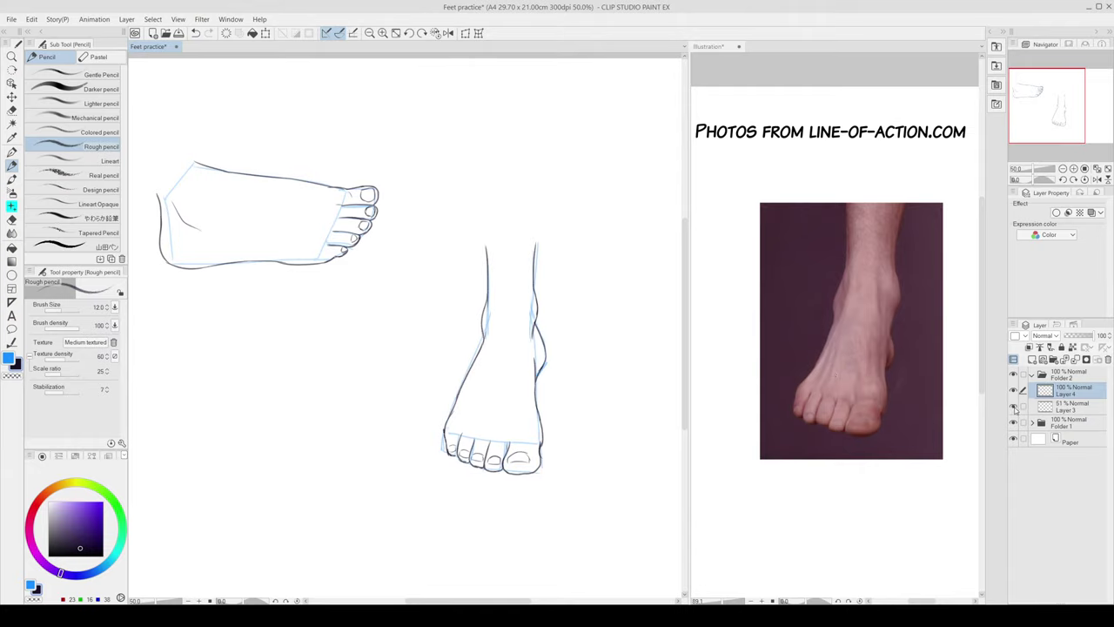
click(1032, 374)
key(k)
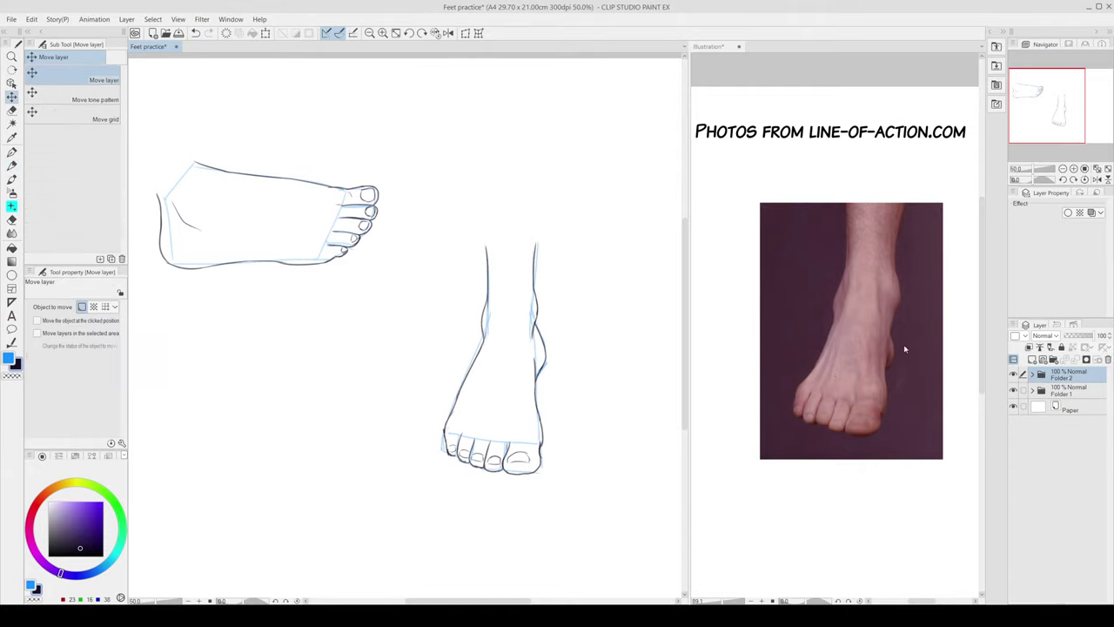
click(1063, 171)
drag(478, 406, 301, 442)
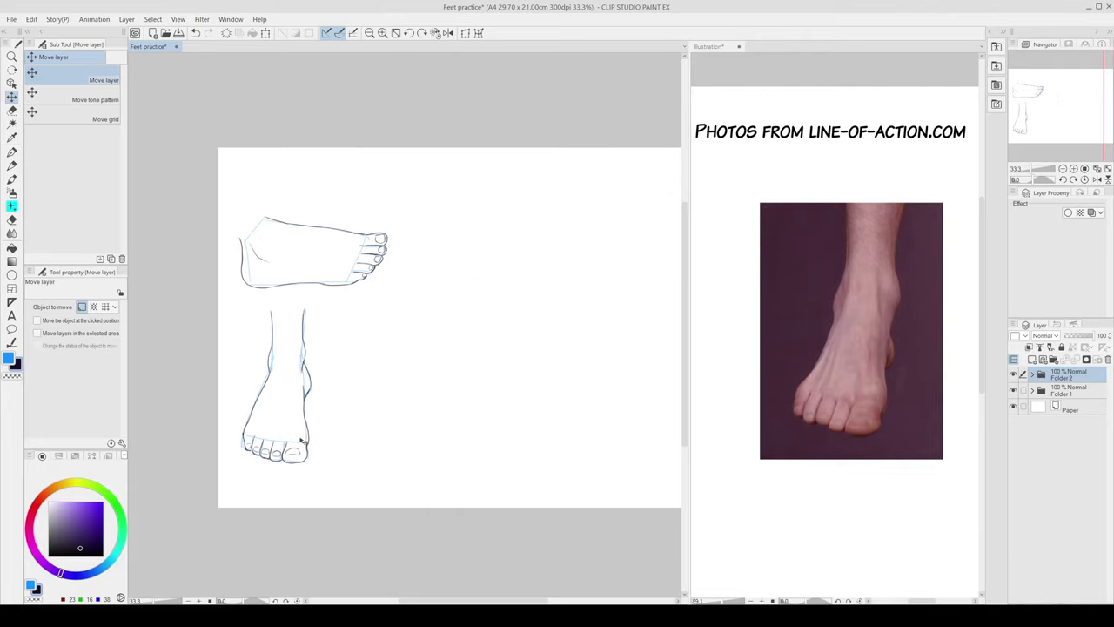
Step: Delete reference photo Layer 6, show the raised-heel photo on Layer 7, and narrow the reference window to enlarge the drawing area
click(907, 398)
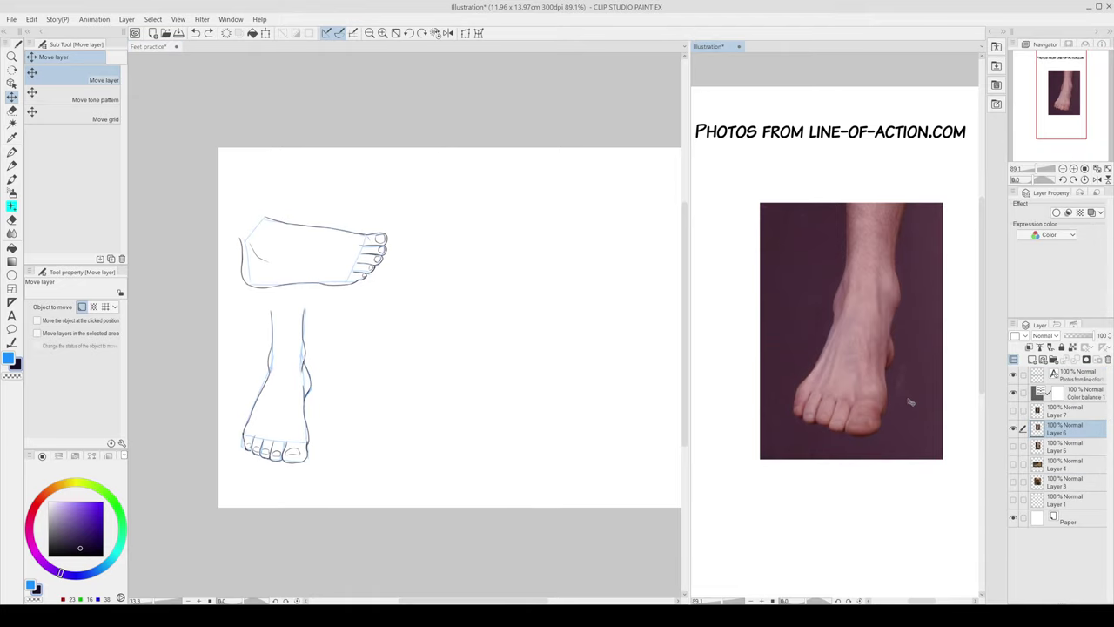
click(1107, 361)
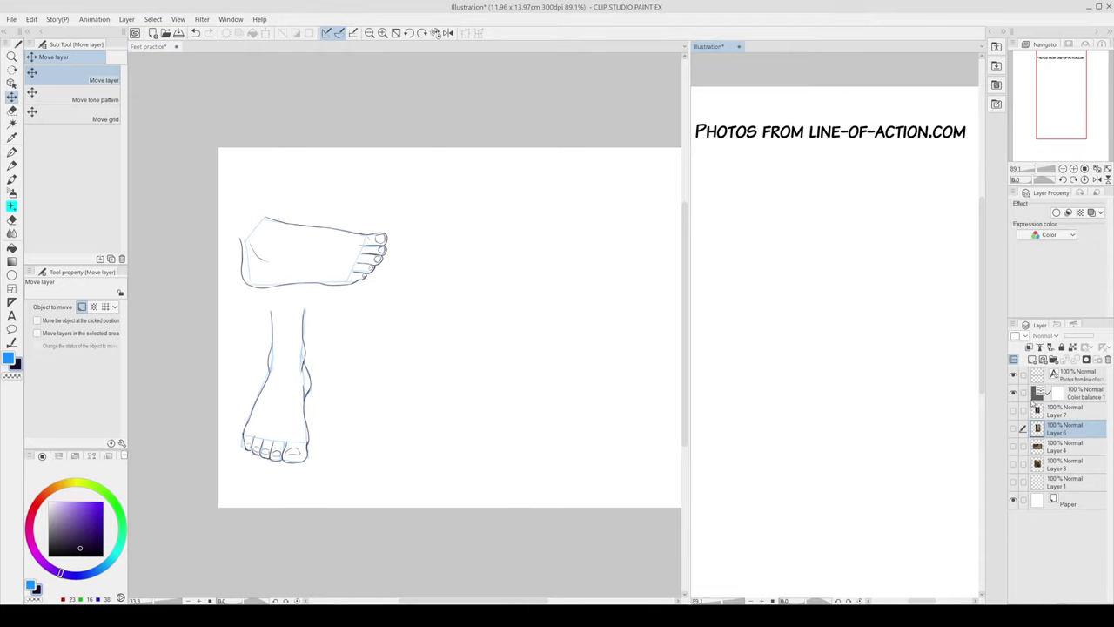
click(1012, 410)
click(1063, 410)
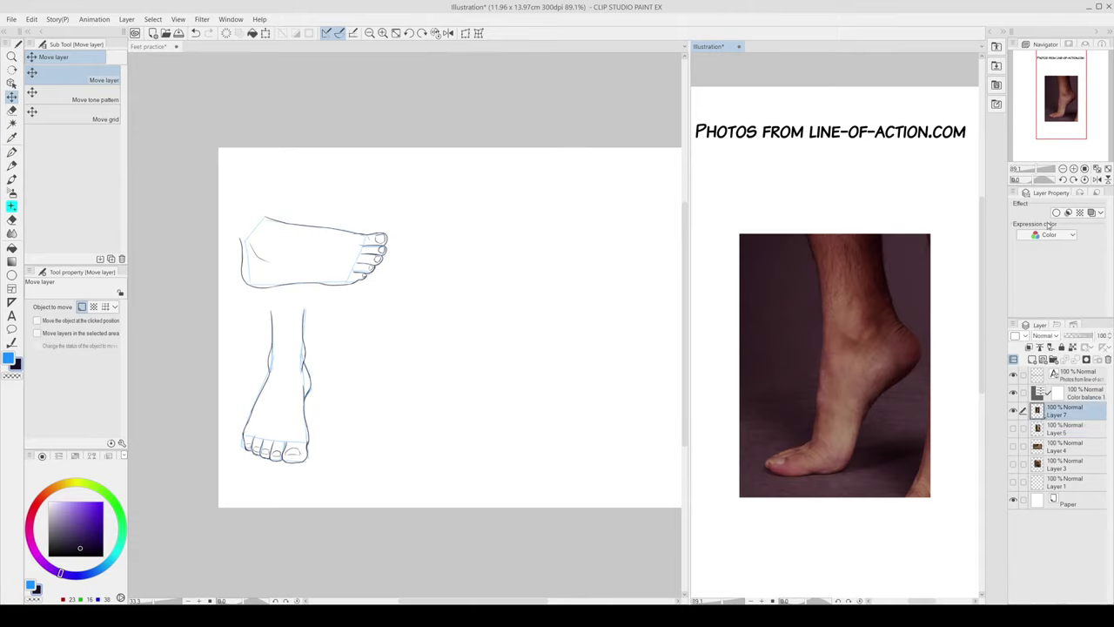
click(1062, 168)
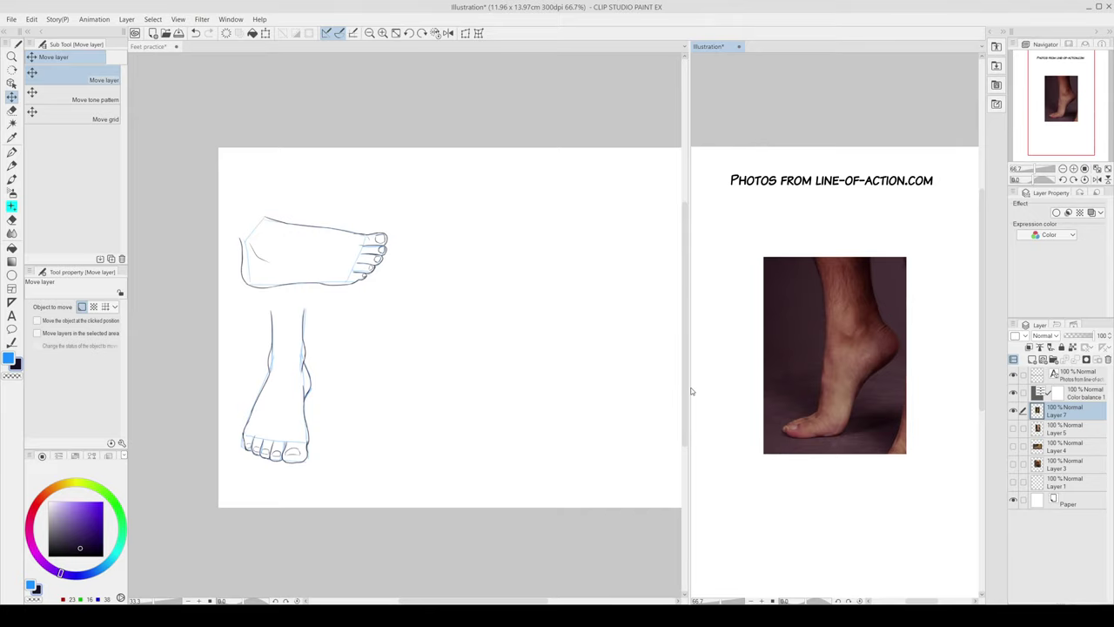
drag(691, 391, 764, 391)
Step: Create a new layer folder above Folder 2 in the feet drawing and add a raster layer inside it
click(582, 358)
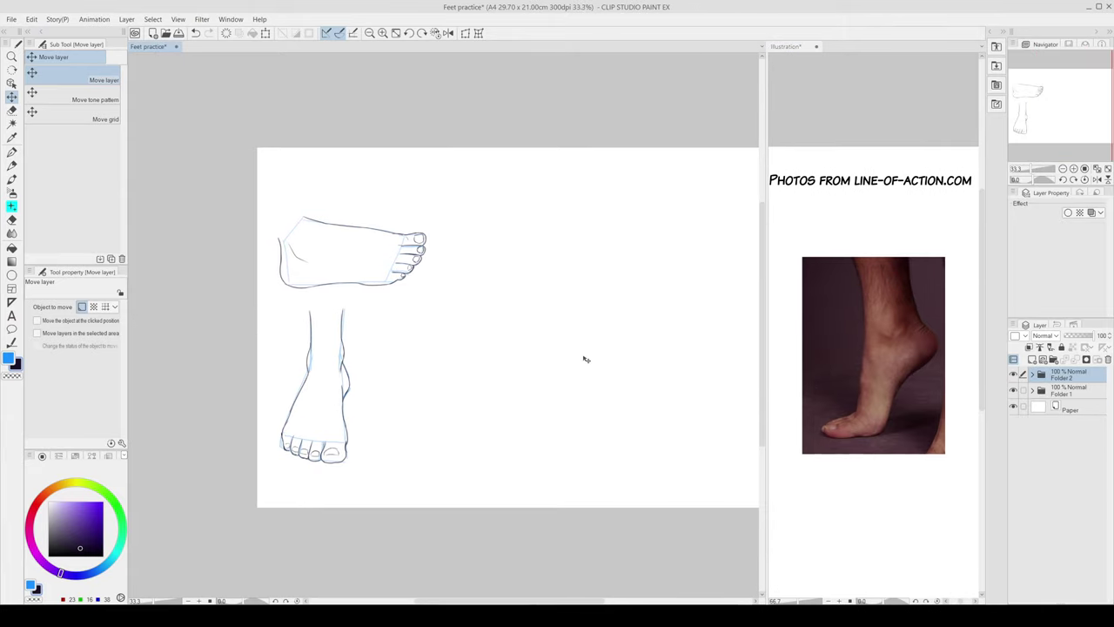
click(1074, 169)
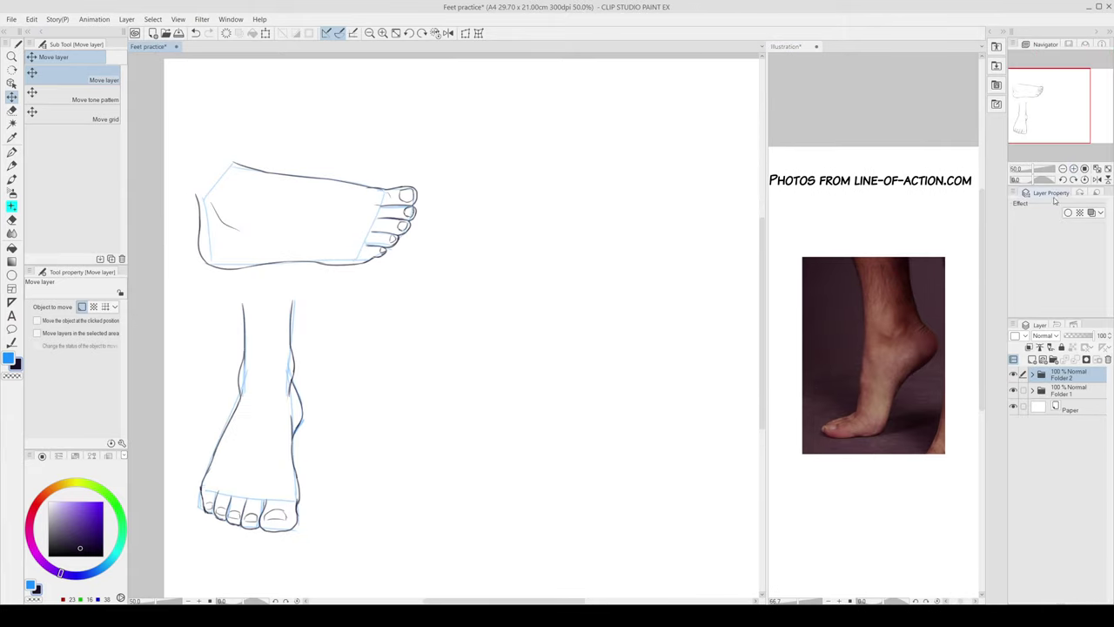
key(g)
click(1050, 361)
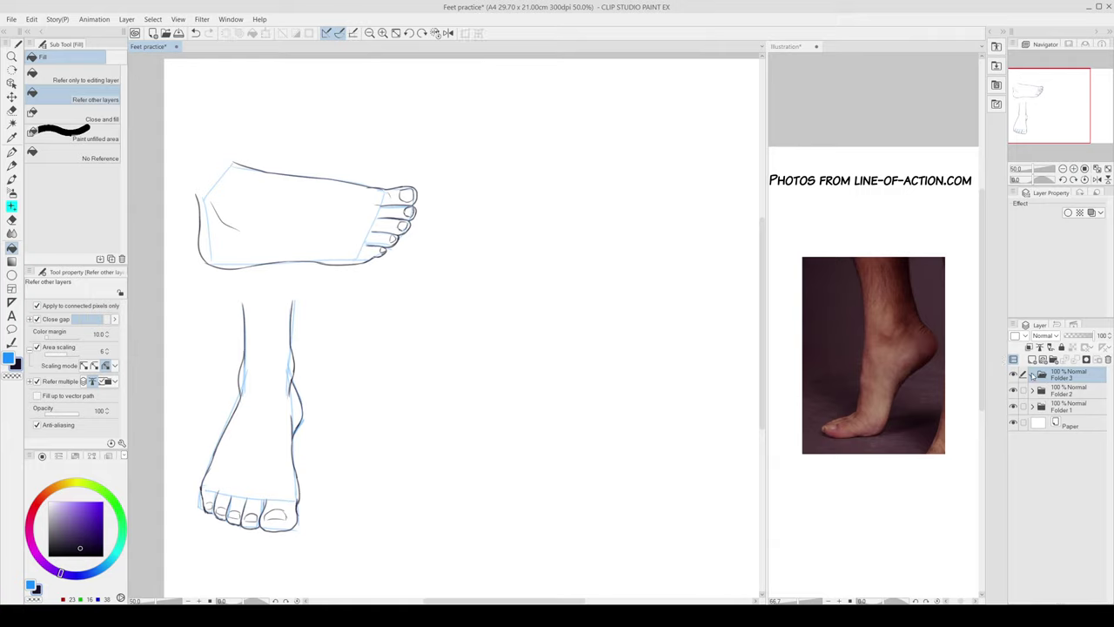
click(1032, 360)
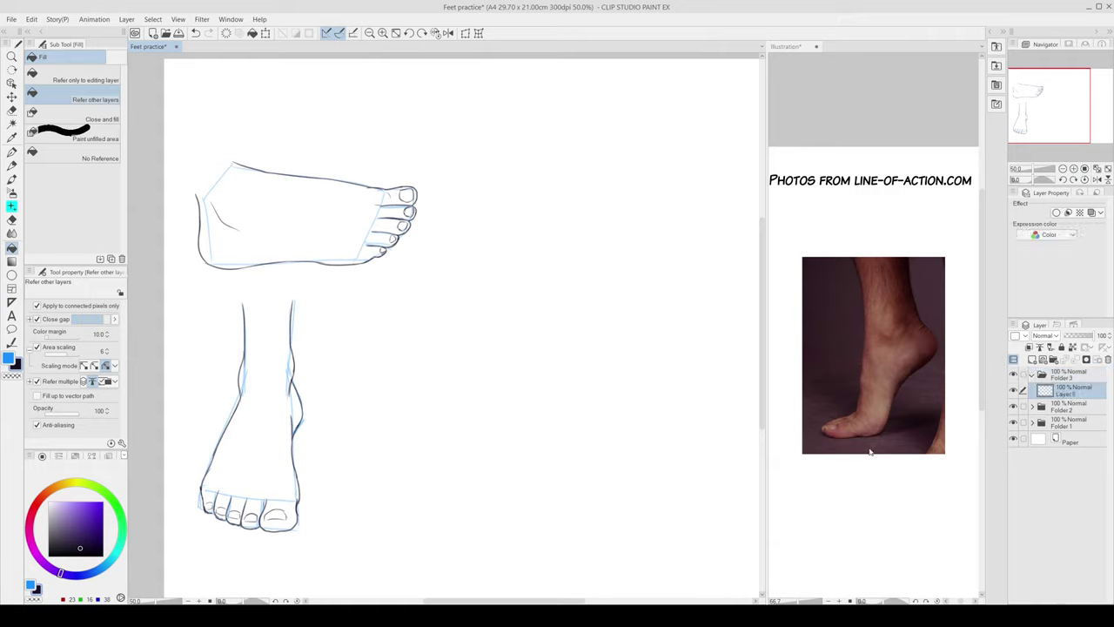
Step: Block in the raised foot's heel angle and front edge with blue Rough pencil lines in the empty area beside the front-view foot
key(p)
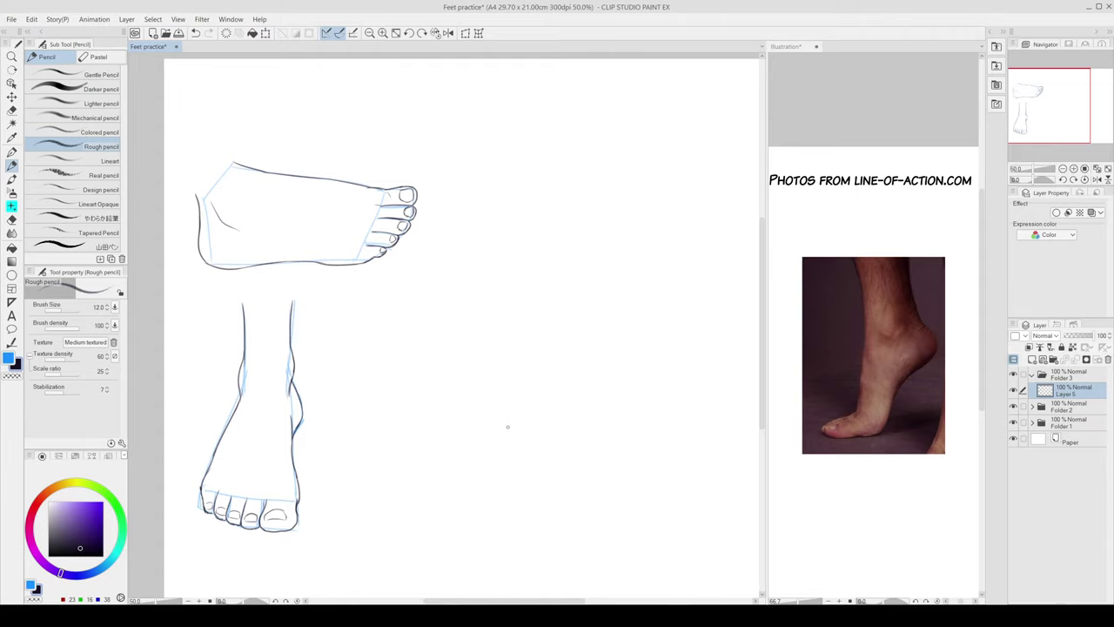
drag(580, 309, 604, 347)
key(ctrl+z)
key(ctrl+z)
mouse_move(591, 298)
mouse_down()
mouse_move(611, 342)
mouse_move(561, 383)
mouse_up()
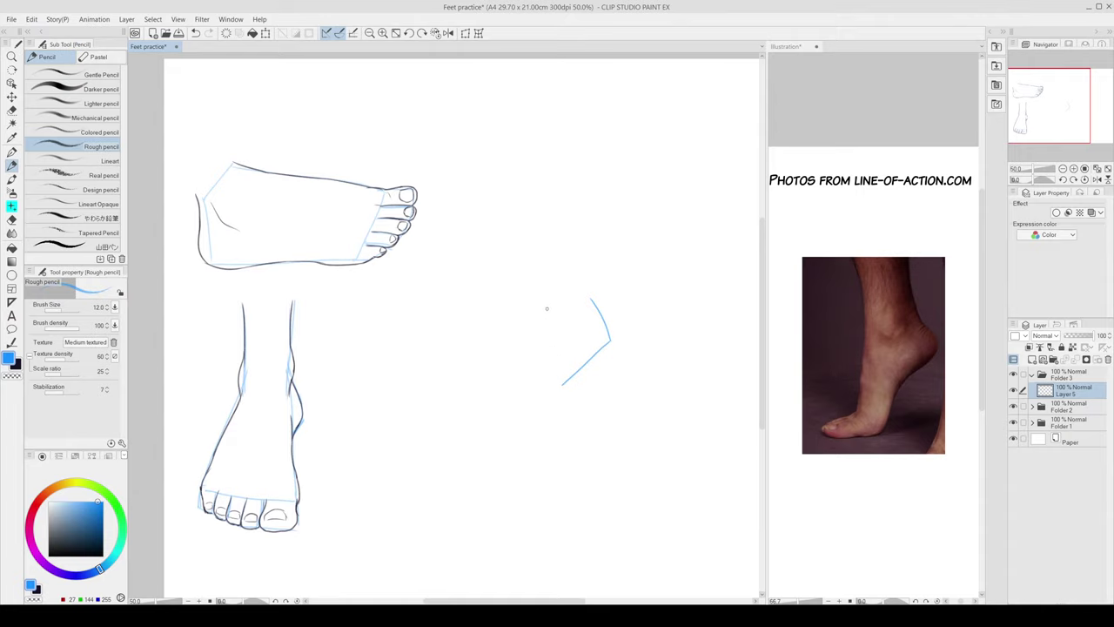
key(ctrl+z)
drag(543, 313, 527, 386)
Step: Block in the ball of the raised foot, the flat sole and a toe block in blue, erasing the stray front line
drag(571, 372, 568, 427)
key(ctrl+z)
mouse_move(564, 374)
mouse_down()
mouse_move(565, 429)
mouse_move(561, 393)
mouse_move(555, 429)
mouse_move(488, 432)
mouse_up()
key(ctrl+z)
key(e)
mouse_move(527, 363)
mouse_down()
mouse_move(530, 397)
mouse_move(535, 328)
mouse_move(517, 398)
mouse_up()
key(p)
mouse_move(516, 396)
mouse_down()
mouse_move(484, 409)
mouse_move(492, 426)
mouse_up()
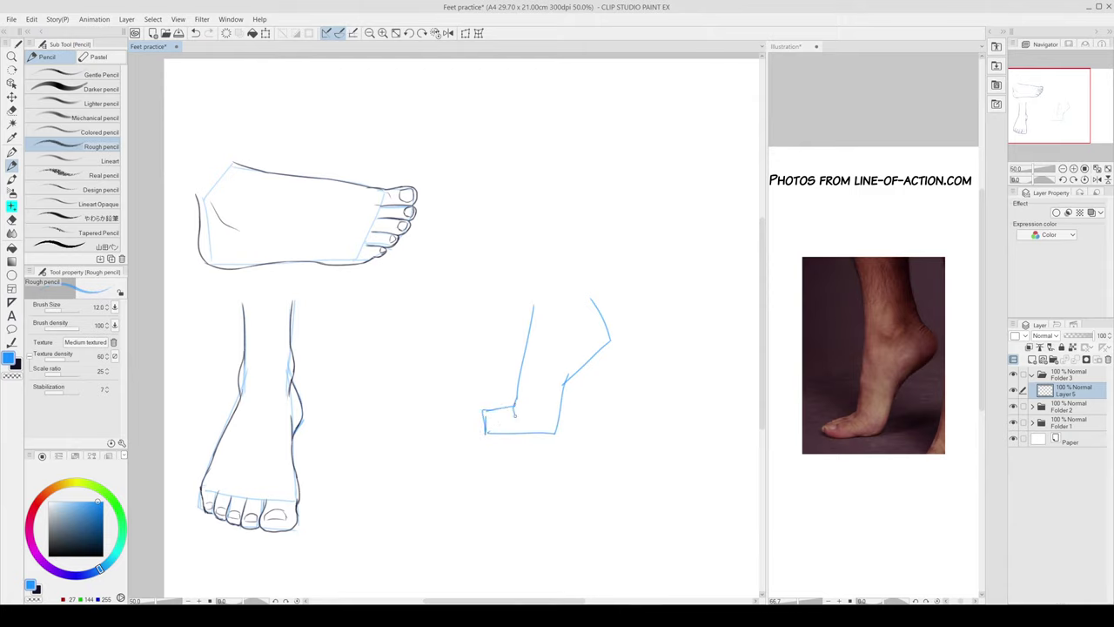
Step: Separate the toe block from the ball with a slanted blue line and reshape its front into a tapered tip
drag(512, 405, 522, 433)
key(e)
key(p)
mouse_move(490, 409)
mouse_down()
mouse_move(474, 416)
mouse_move(484, 431)
mouse_up()
drag(483, 412, 475, 423)
key(e)
key(p)
drag(554, 515, 551, 509)
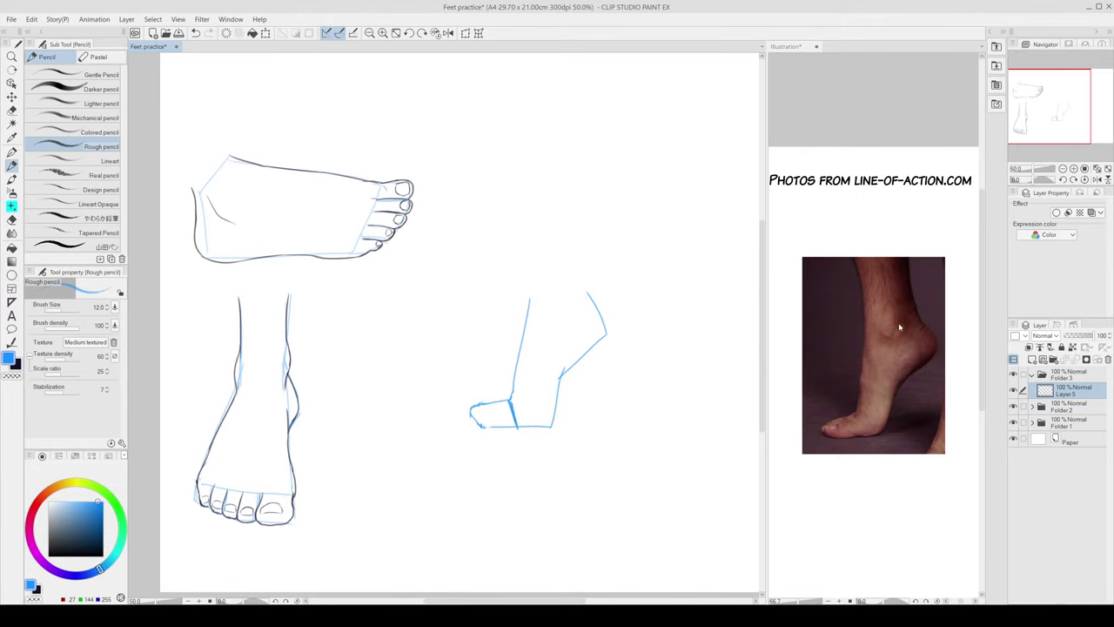
Step: Erase the arch junction and the upper front line of the raised foot, and redraw the front line
key(e)
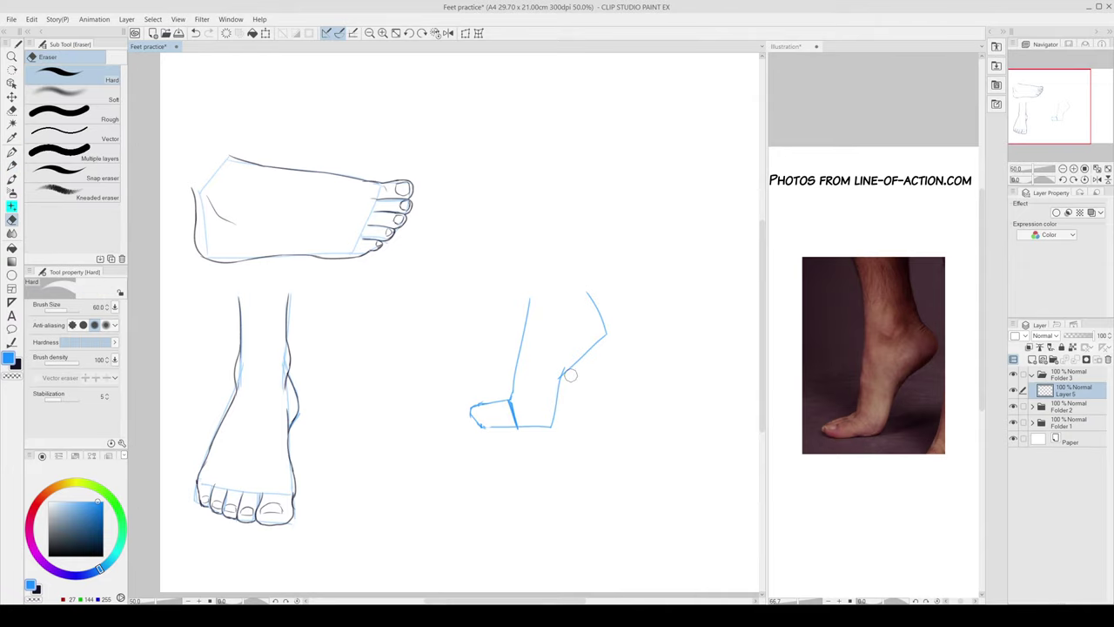
drag(570, 375, 567, 372)
key(p)
key(e)
drag(536, 288, 515, 345)
key(p)
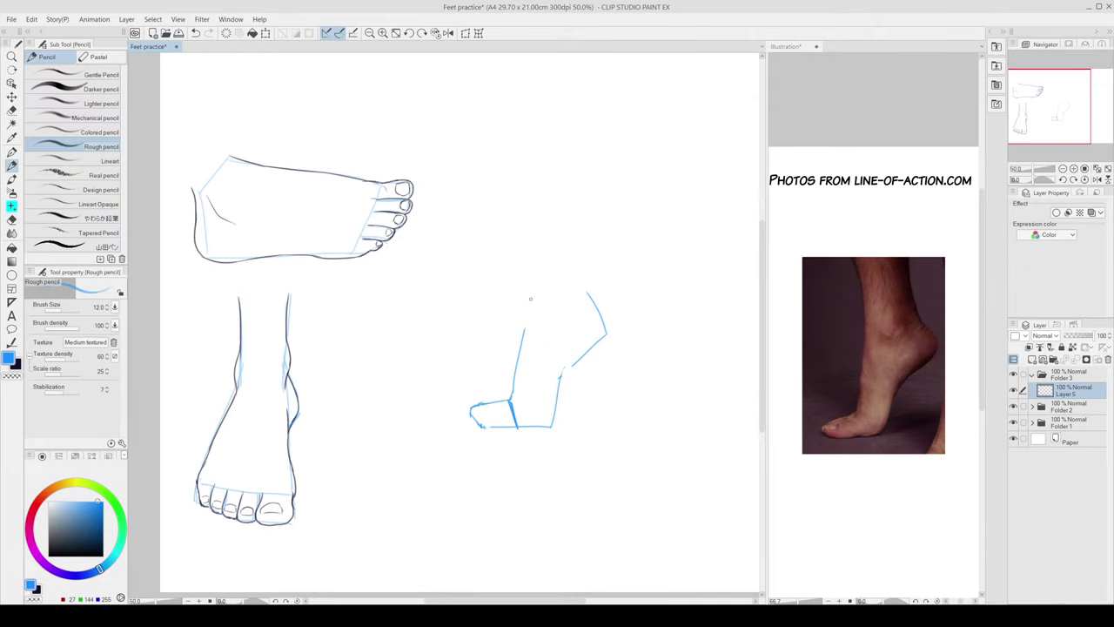
key(ctrl+z)
drag(531, 299, 522, 344)
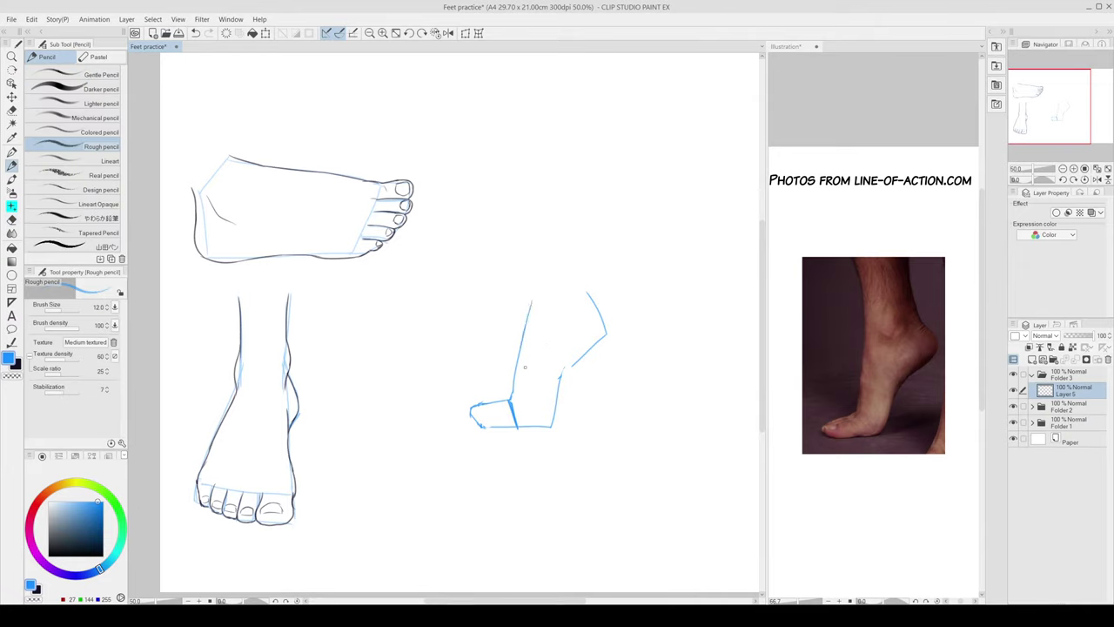
Step: Redraw the blue arch line so it connects the raised heel to the ball of the foot
click(1073, 168)
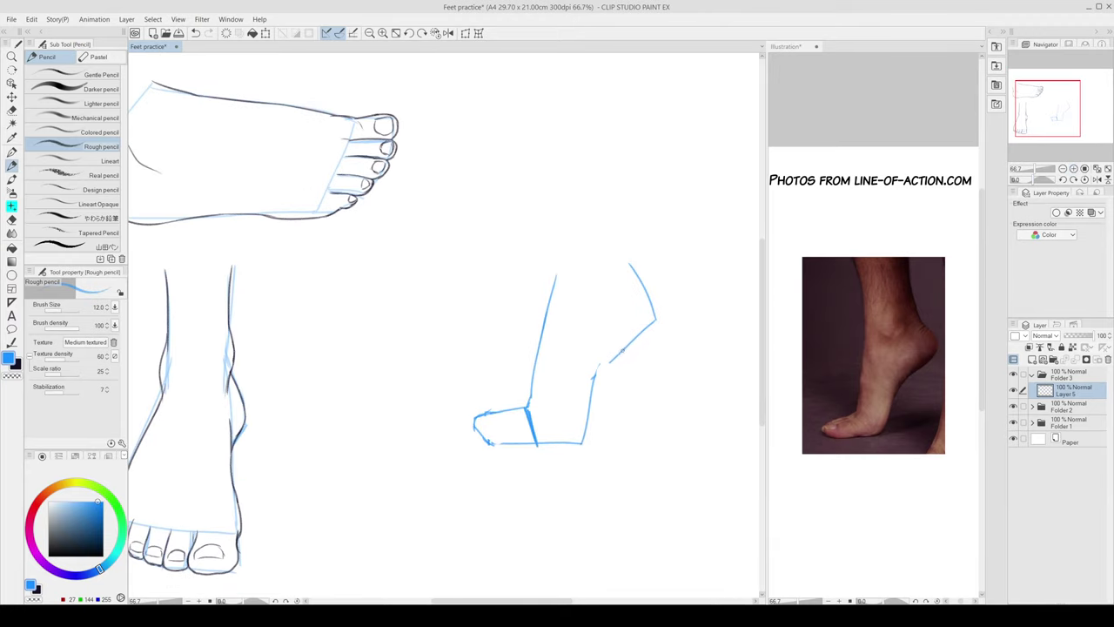
key(ctrl+z)
drag(622, 349, 587, 385)
key(ctrl+z)
key(ctrl+z)
key(ctrl+z)
Step: Extend the raised foot's blue sketch upward with the back ankle line and the front shin line
drag(619, 256, 644, 297)
mouse_move(620, 257)
mouse_down()
mouse_move(609, 217)
mouse_move(616, 245)
mouse_up()
drag(543, 179, 554, 287)
key(ctrl+z)
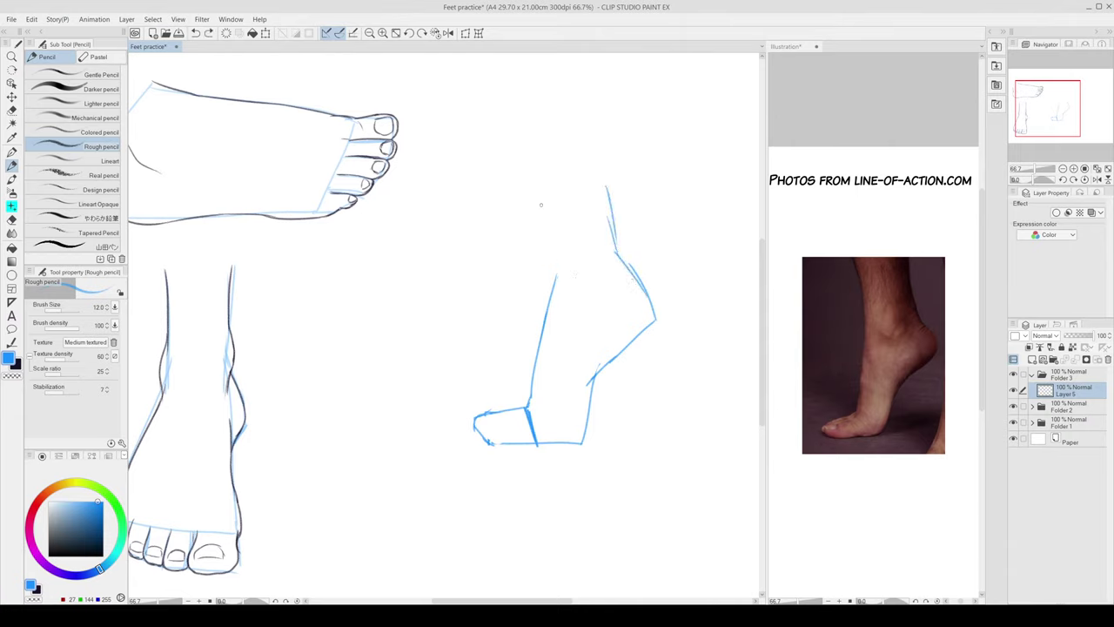
drag(548, 179, 561, 305)
key(ctrl+z)
drag(545, 202, 554, 303)
Step: Lower the blue sketch layer's opacity to 59% and add a new layer above it for dark outlining
click(1083, 336)
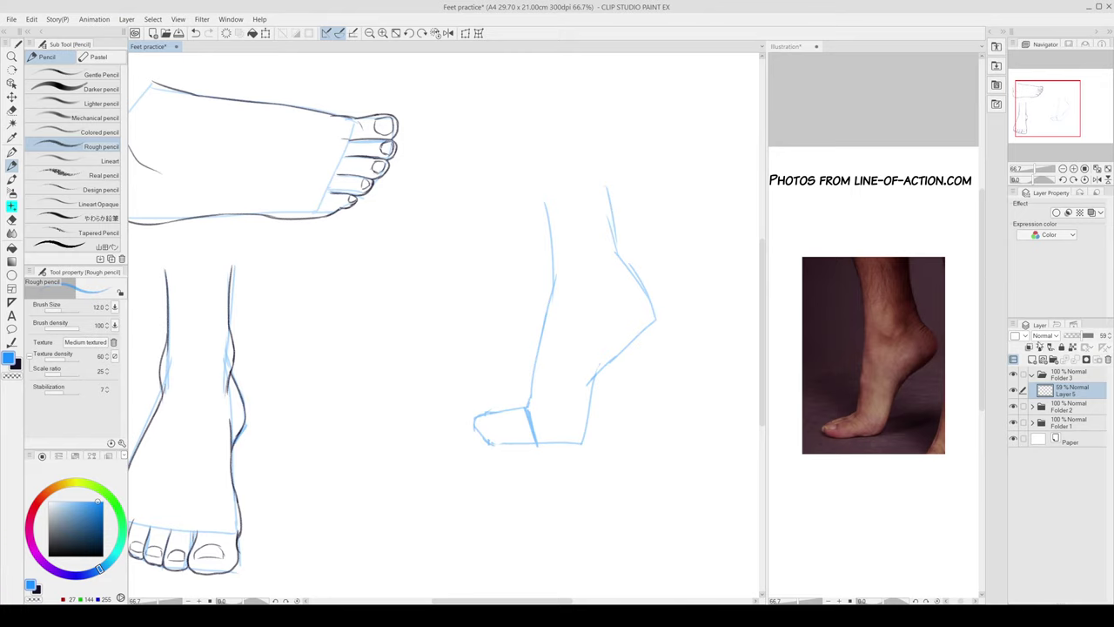
click(1032, 359)
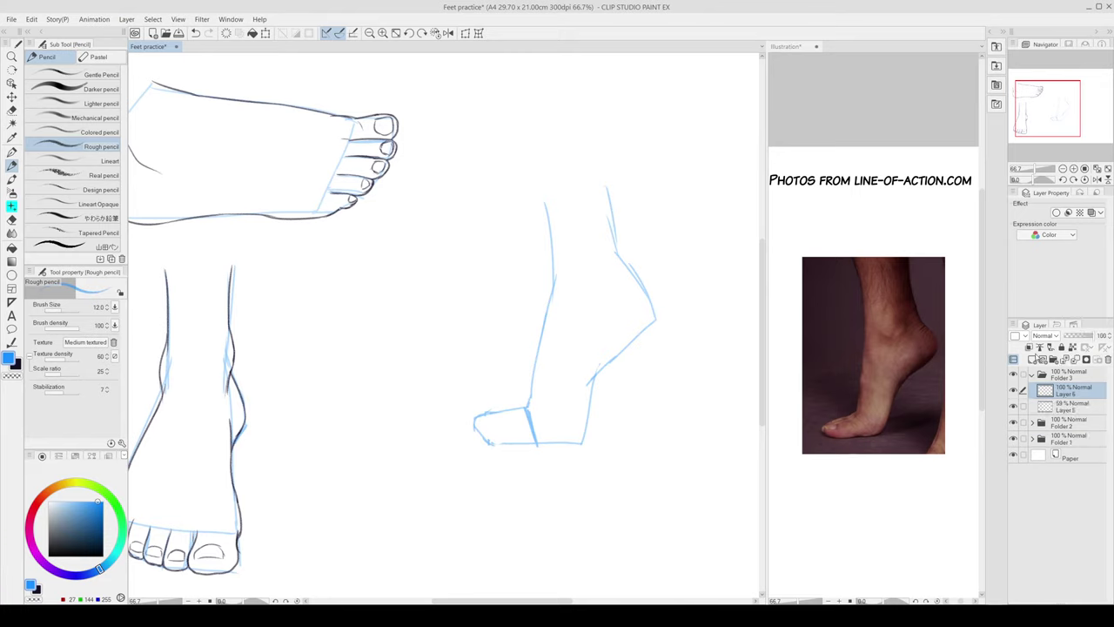
key(x)
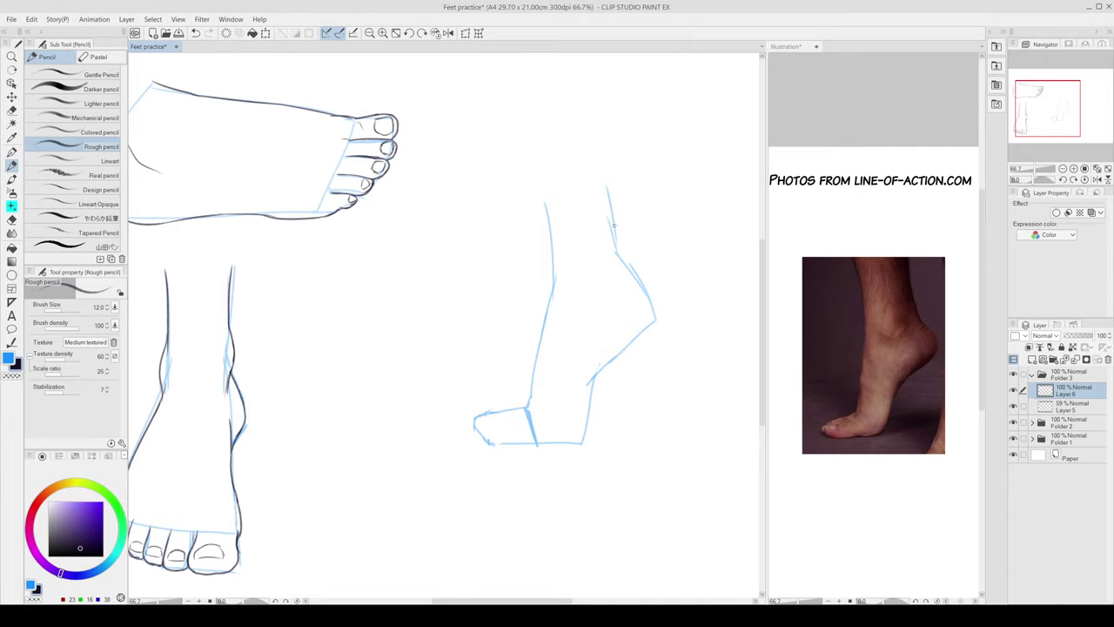
Step: Outline the back of the raised foot's ankle and the rounded heel with the dark pencil
drag(609, 182, 617, 258)
key(ctrl+z)
drag(608, 183, 624, 264)
key(ctrl+z)
key(ctrl+z)
key(ctrl+z)
key(ctrl+z)
key(ctrl+z)
mouse_move(618, 256)
mouse_down()
mouse_move(653, 313)
mouse_move(624, 349)
mouse_up()
key(ctrl+z)
key(ctrl+z)
key(ctrl+z)
Step: Outline the underside of the raised heel in dark pencil, running down the arch towards the ball
drag(654, 308, 622, 349)
key(ctrl+z)
drag(655, 310, 611, 358)
key(ctrl+z)
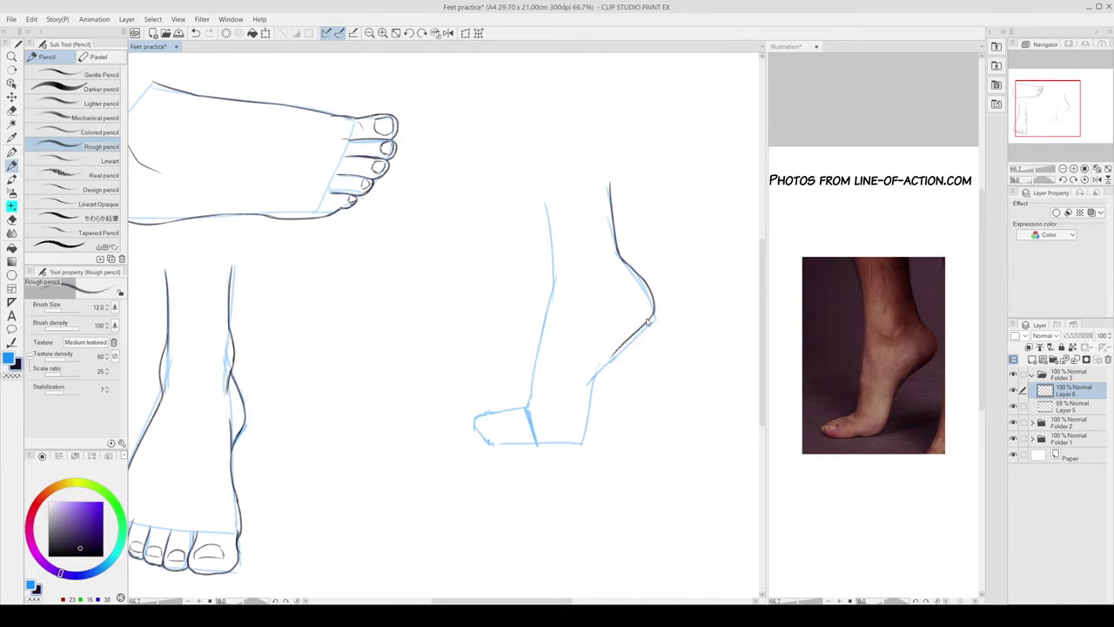
key(ctrl+z)
mouse_move(655, 310)
mouse_down()
mouse_move(597, 368)
mouse_move(583, 429)
mouse_up()
key(ctrl+z)
key(ctrl+z)
Step: Outline the ball of the raised foot and its flat sole in dark pencil
drag(597, 372, 584, 425)
key(ctrl+z)
mouse_move(597, 373)
mouse_down()
mouse_move(580, 436)
mouse_move(535, 444)
mouse_up()
key(ctrl+z)
key(ctrl+z)
Step: Outline the raised foot's big toe with a rounded underside, tip and upper edge in dark pencil
mouse_move(536, 443)
mouse_down()
mouse_move(484, 435)
mouse_move(482, 418)
mouse_move(486, 442)
mouse_move(479, 426)
mouse_up()
key(ctrl+z)
key(ctrl+z)
key(ctrl+z)
key(ctrl+z)
key(e)
key(p)
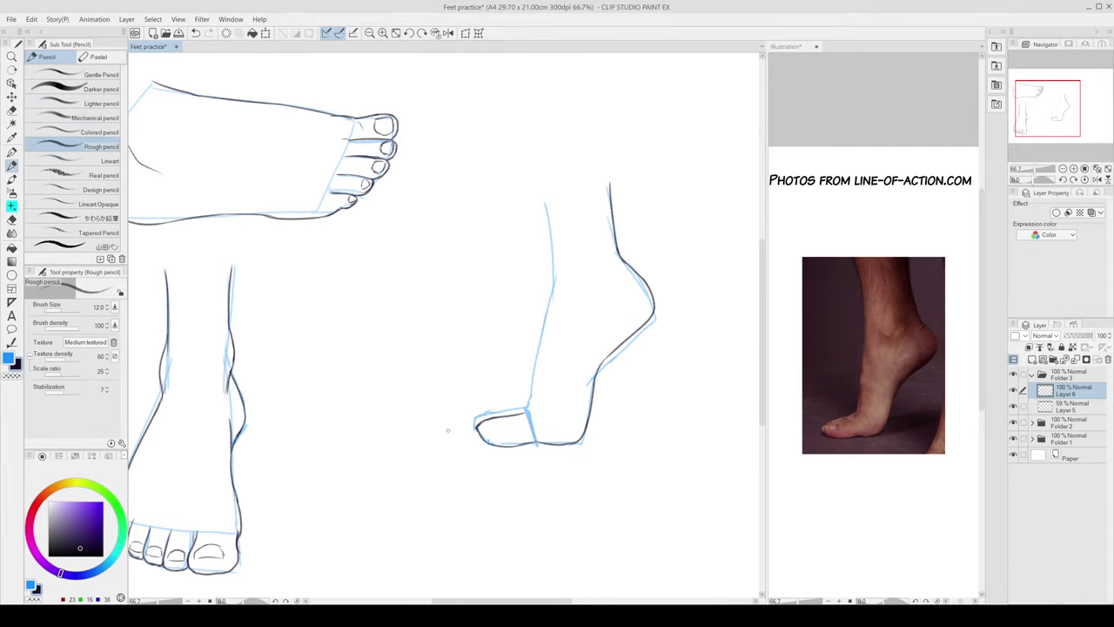
Step: Add a second toe line above the big toe and outline the front of the instep in dark pencil
mouse_move(482, 418)
mouse_down()
mouse_move(481, 434)
mouse_move(502, 414)
mouse_move(493, 415)
mouse_move(520, 408)
mouse_move(484, 415)
mouse_move(511, 410)
mouse_up()
key(ctrl+z)
drag(532, 403, 525, 414)
key(ctrl+z)
drag(528, 406, 537, 379)
key(ctrl+z)
mouse_move(527, 406)
mouse_down()
mouse_move(547, 310)
mouse_move(529, 385)
mouse_up()
key(ctrl+z)
key(ctrl+z)
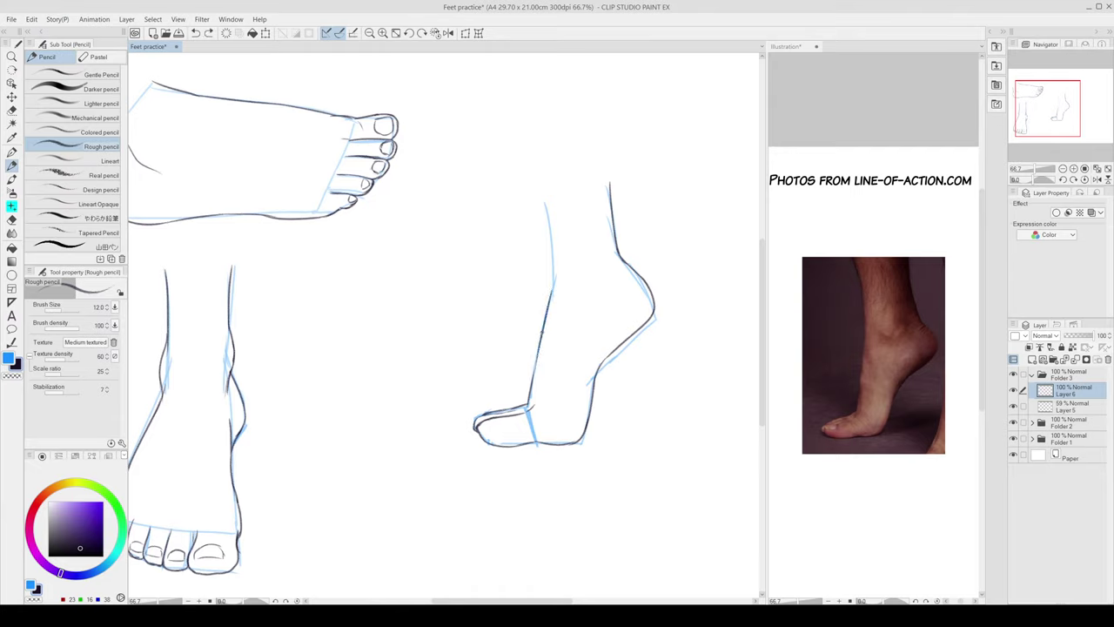
Step: Outline the front of the ankle and shin in dark pencil, joining it to the instep line
drag(542, 337, 530, 386)
key(ctrl+z)
drag(549, 299, 554, 260)
key(ctrl+z)
key(ctrl+z)
drag(544, 203, 552, 265)
key(ctrl+z)
drag(545, 200, 554, 272)
key(ctrl+z)
drag(549, 228, 550, 304)
key(ctrl+z)
key(ctrl+z)
Step: Draw the short angled ankle bone line inside the raised foot's ankle
mouse_move(595, 253)
mouse_down()
mouse_move(597, 303)
mouse_move(566, 296)
mouse_up()
key(ctrl+z)
key(ctrl+z)
key(ctrl+z)
key(ctrl+z)
Step: Draw the toenail on the raised foot's big toe and clean up its edges with the eraser
drag(499, 418, 498, 429)
key(ctrl+z)
key(ctrl+z)
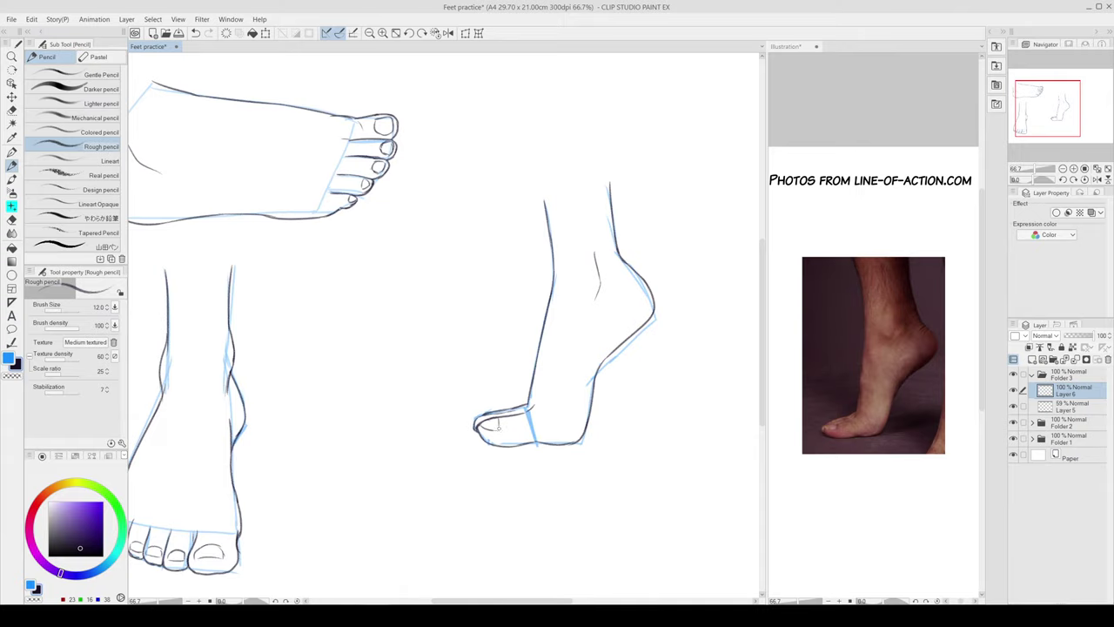
key(ctrl+z)
click(501, 428)
key(ctrl+z)
drag(482, 426, 498, 428)
key(e)
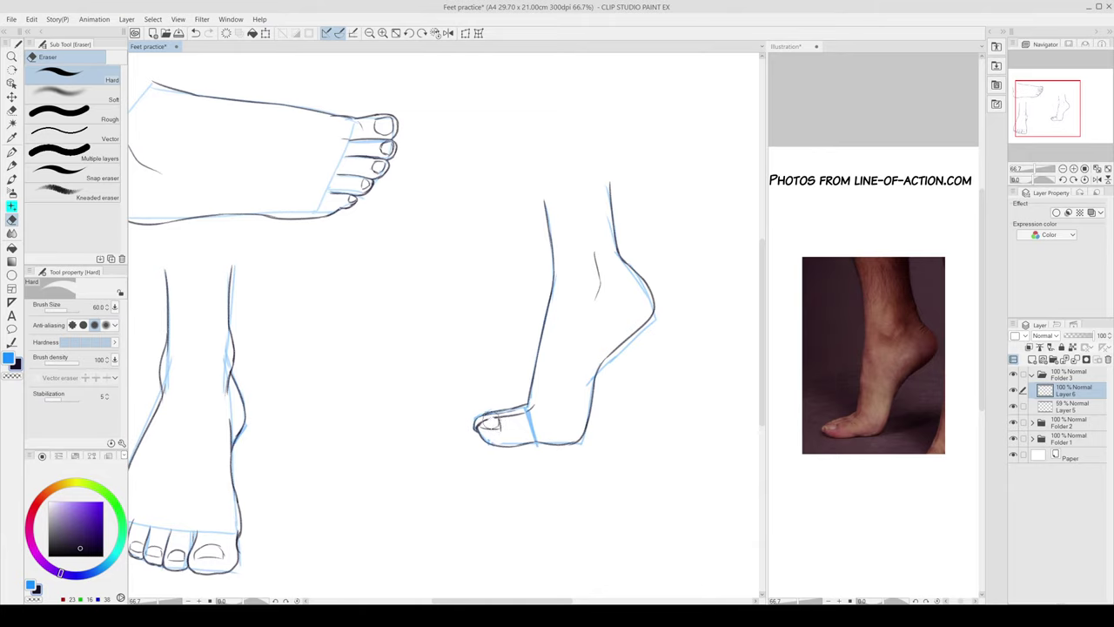
drag(488, 423, 500, 430)
key(p)
key(ctrl+z)
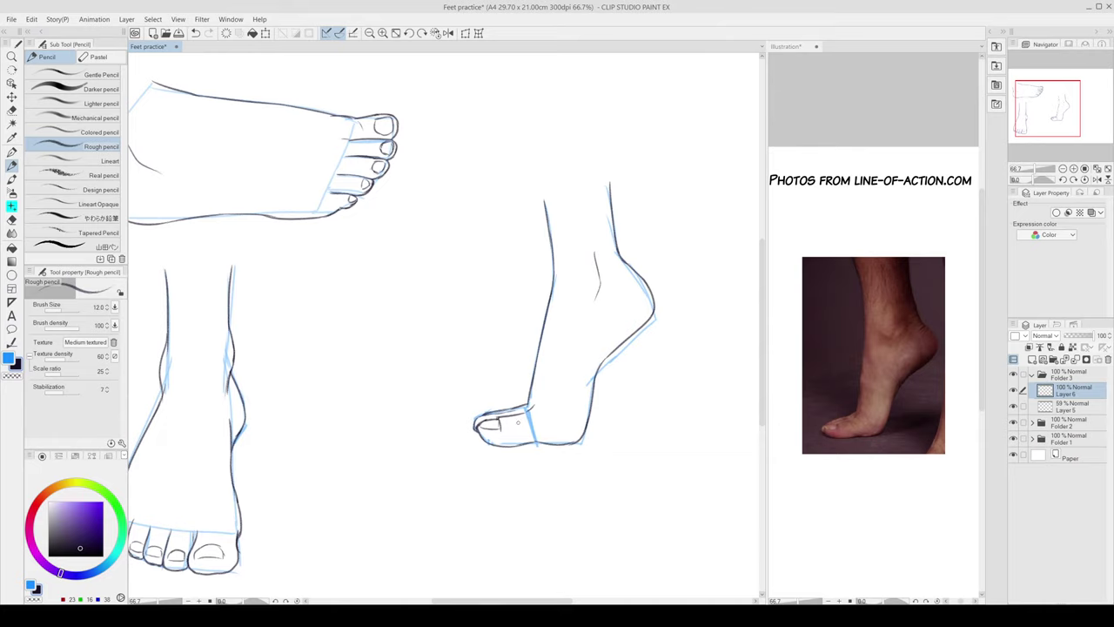
Step: Erase and redraw the overlapping toe lines above the big toe's nail
key(e)
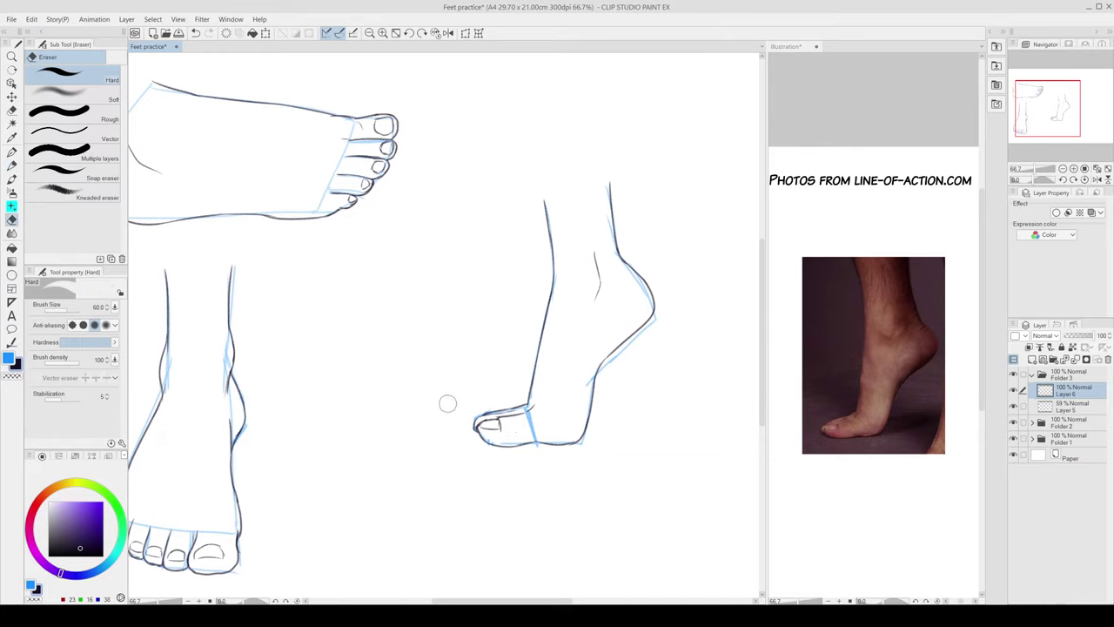
key(p)
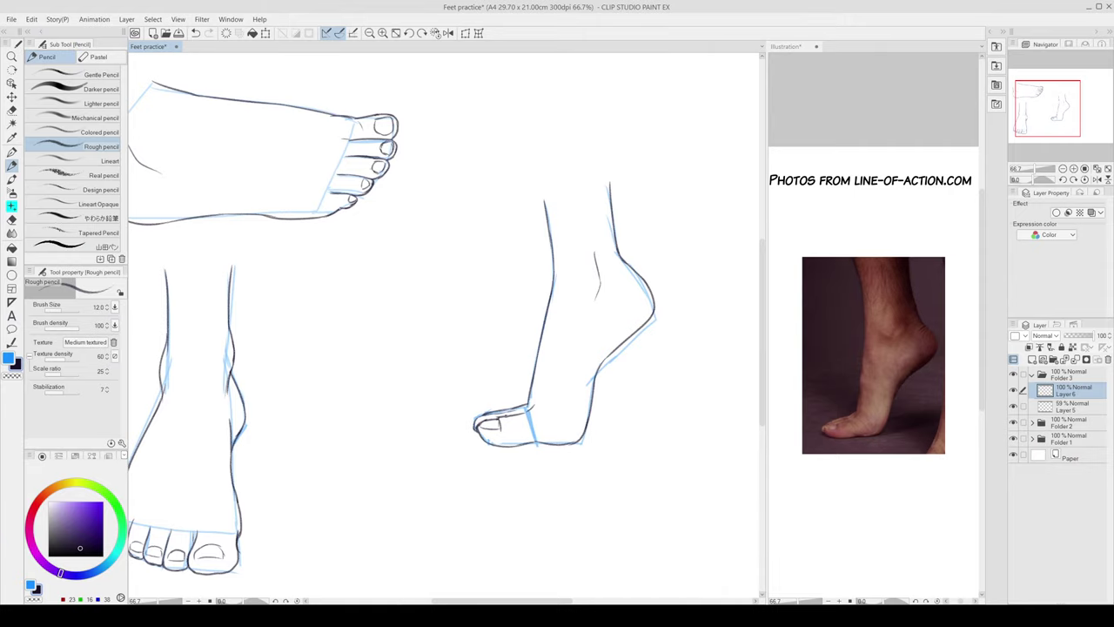
key(e)
mouse_move(499, 415)
mouse_down()
mouse_move(526, 415)
mouse_move(470, 429)
mouse_move(487, 412)
mouse_up()
key(p)
key(ctrl+z)
key(e)
key(p)
key(ctrl+z)
Step: Hide the blue sketch layer, then erase and redraw the dark lines at the tip of the toes
click(1013, 406)
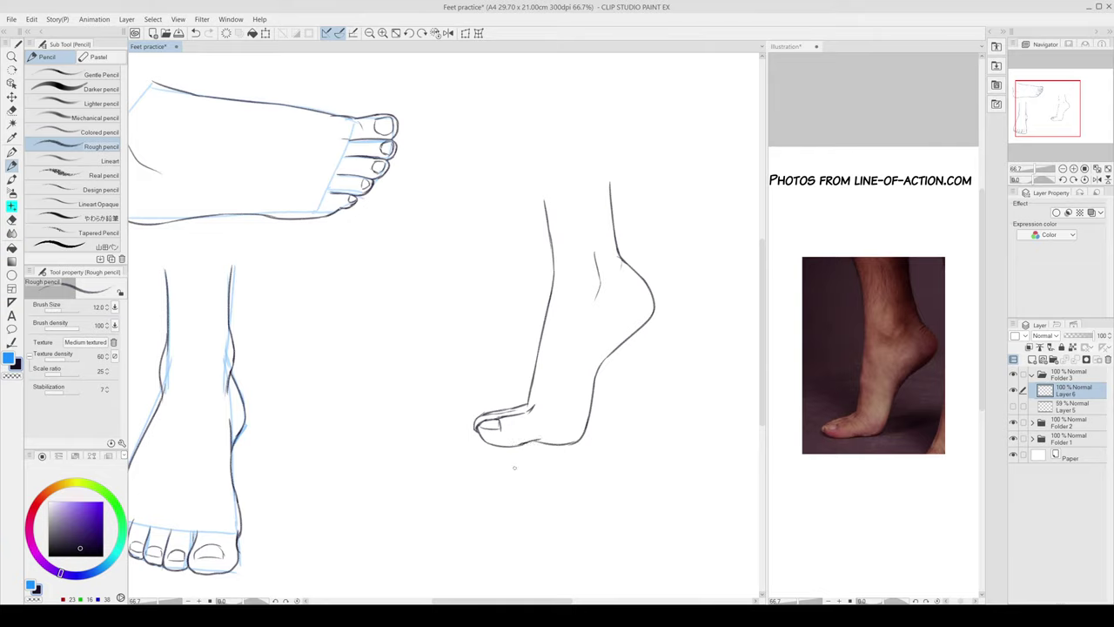
key(e)
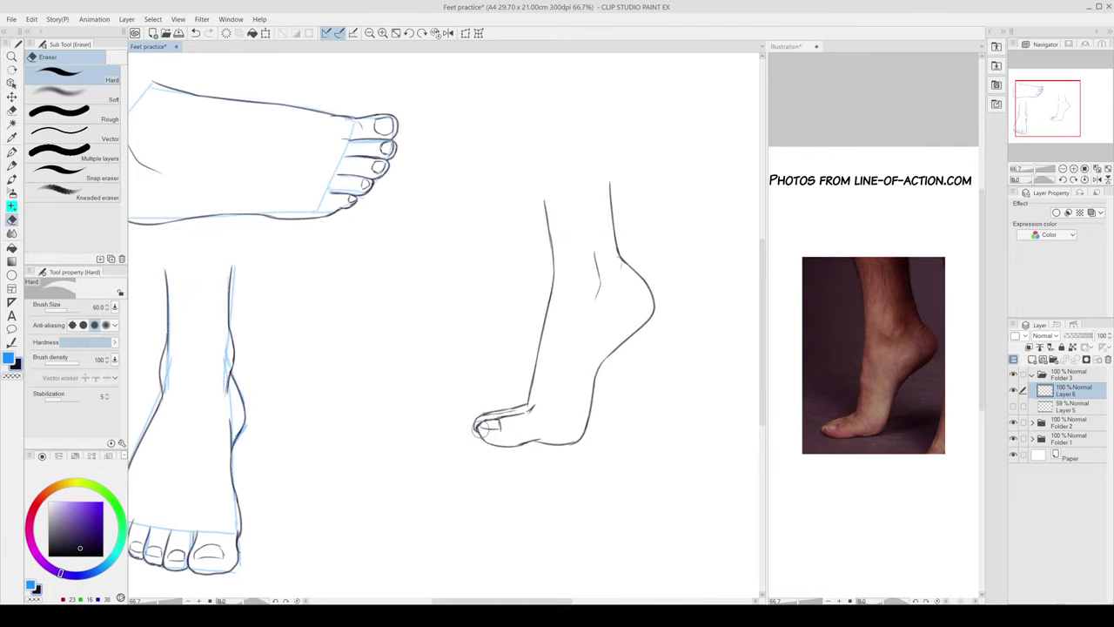
mouse_move(479, 433)
mouse_down()
mouse_move(491, 444)
mouse_move(485, 429)
mouse_up()
key(p)
key(ctrl+z)
key(e)
key(p)
key(e)
key(p)
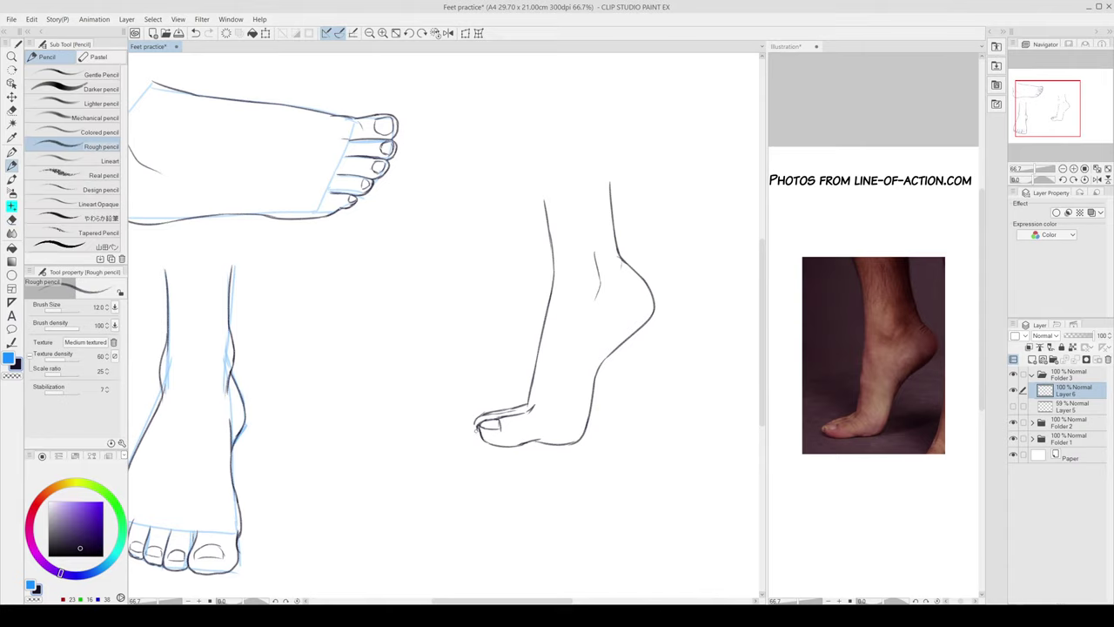
drag(480, 422, 481, 436)
Step: Show the blue sketch layer again and move the raised foot's folder next to the front-view foot
click(1063, 170)
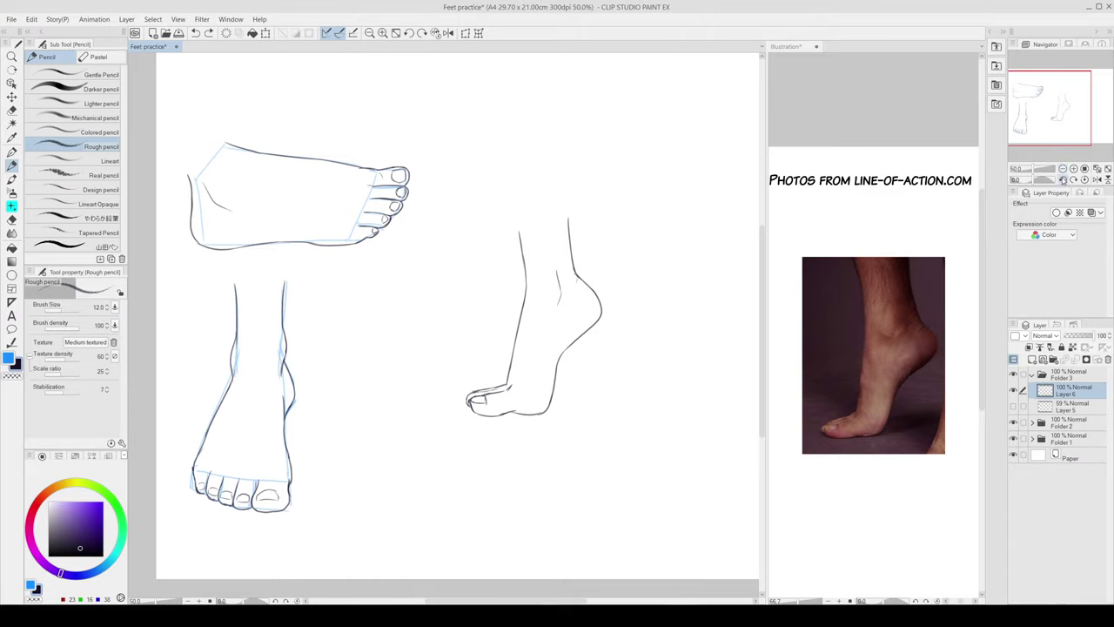
click(1013, 406)
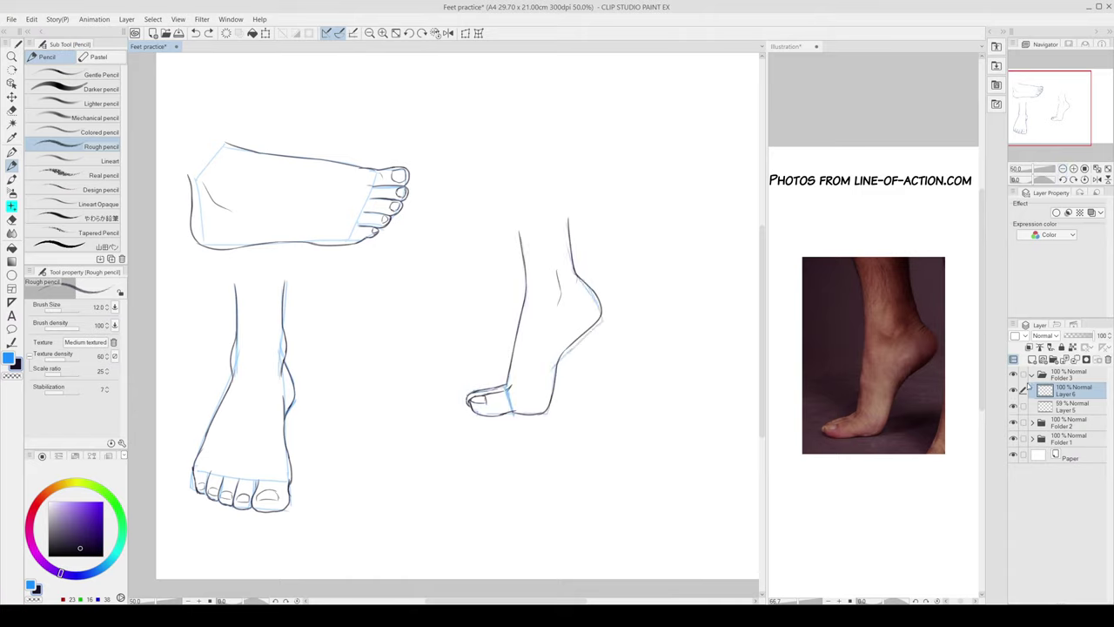
click(1032, 375)
key(k)
mouse_move(539, 334)
mouse_down()
mouse_move(380, 415)
mouse_move(386, 403)
mouse_up()
Step: In the reference document, delete the raised foot photo, show the hanging foot photo on Layer 5 and centre it
click(917, 319)
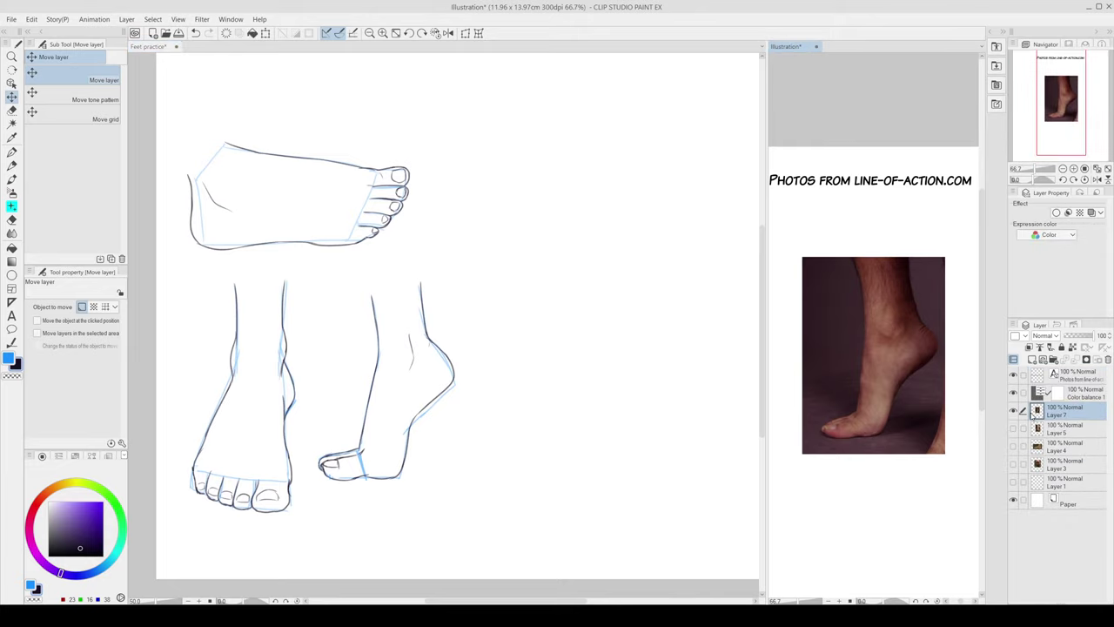
click(1014, 413)
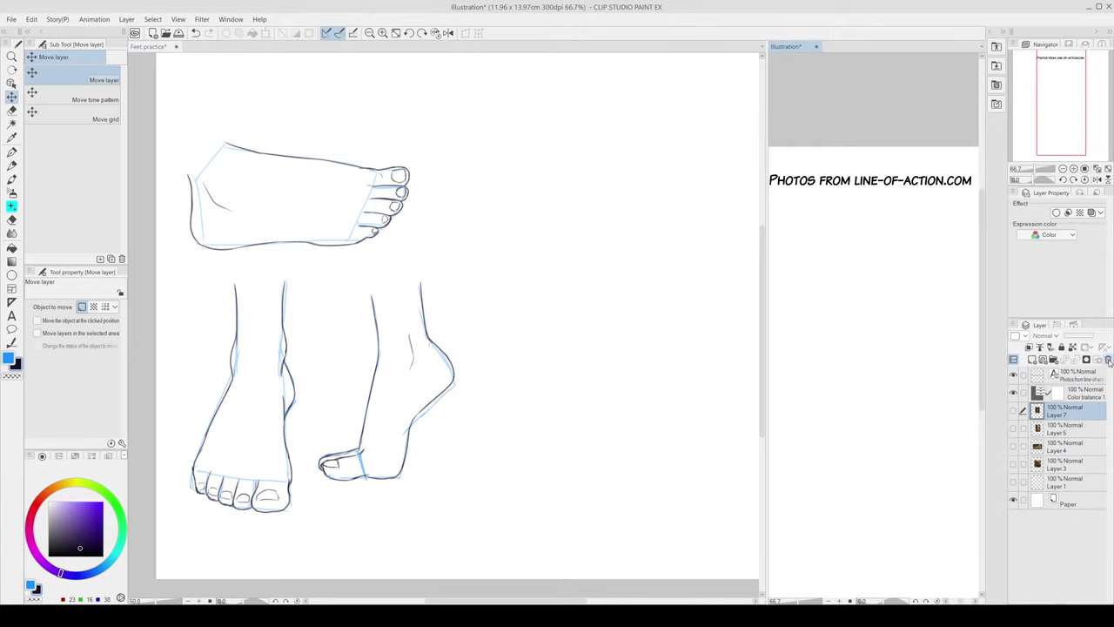
click(1108, 360)
click(1013, 409)
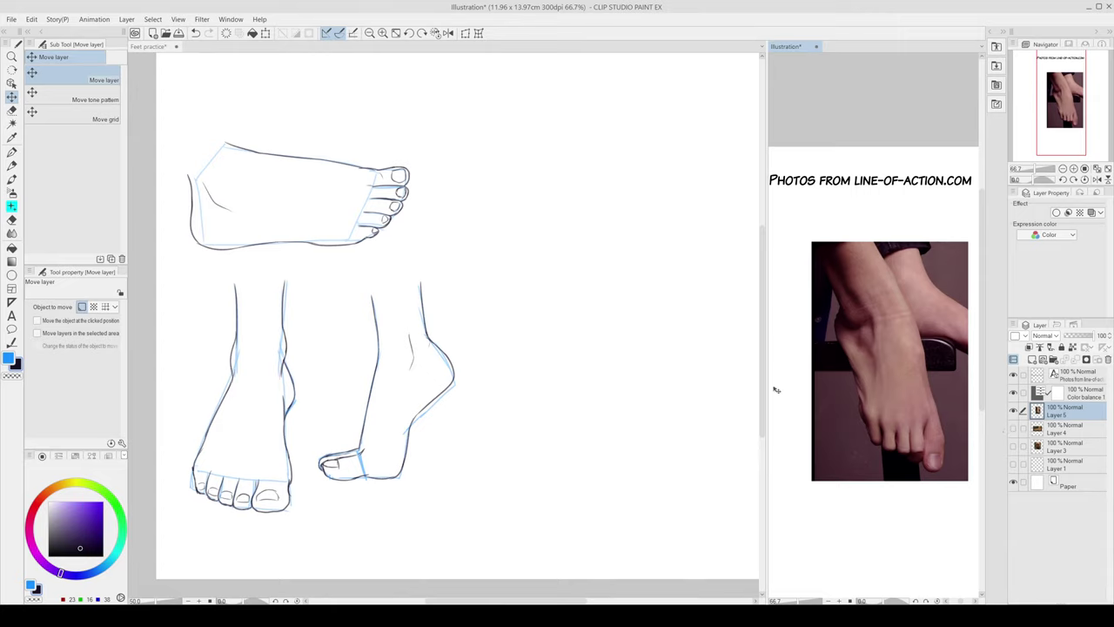
drag(901, 395, 885, 398)
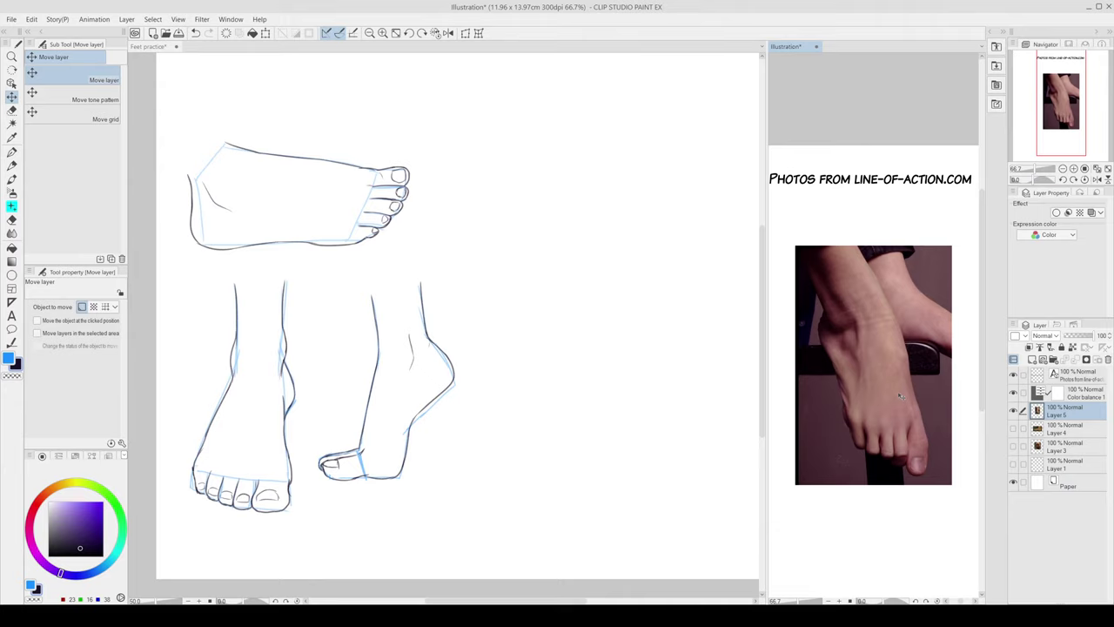
Step: Return to the Feet practice document and create a new folder containing a new layer for blue sketching
click(552, 392)
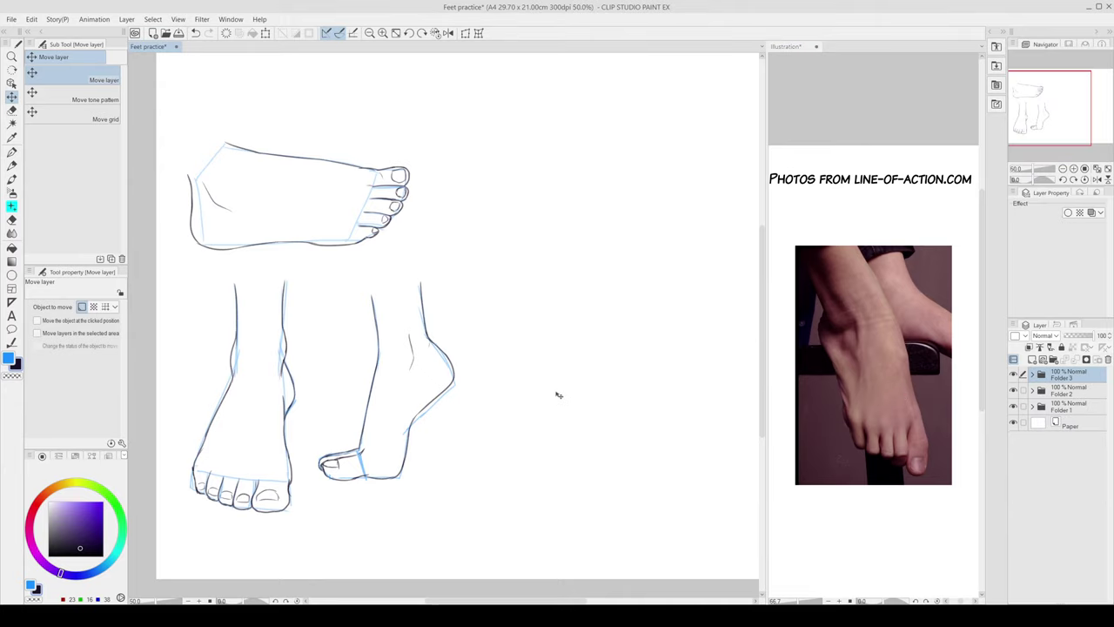
key(p)
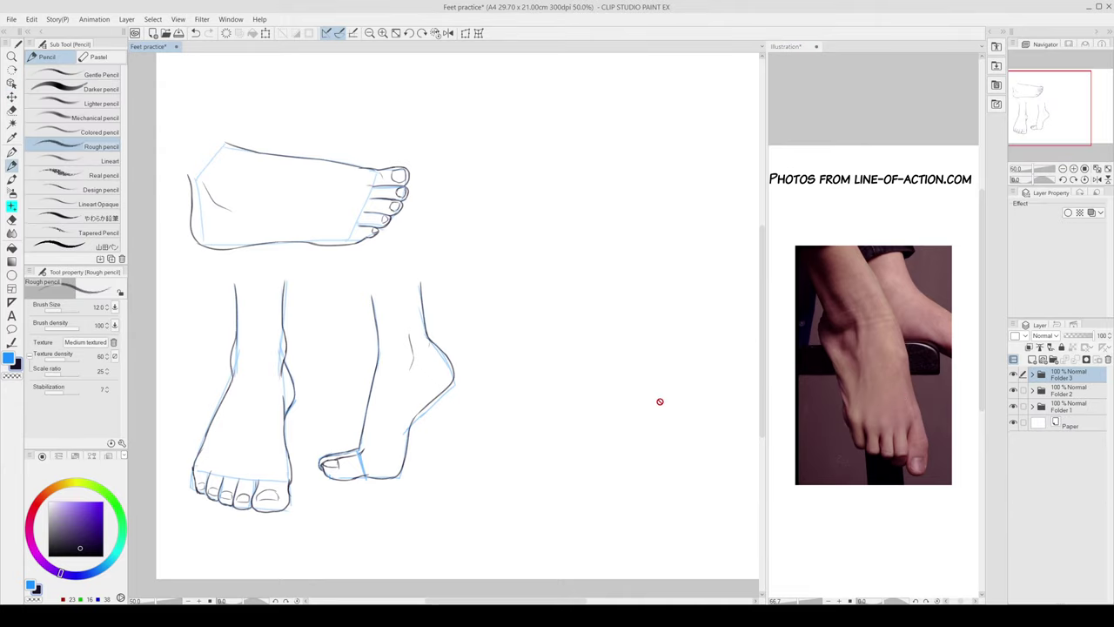
click(1052, 359)
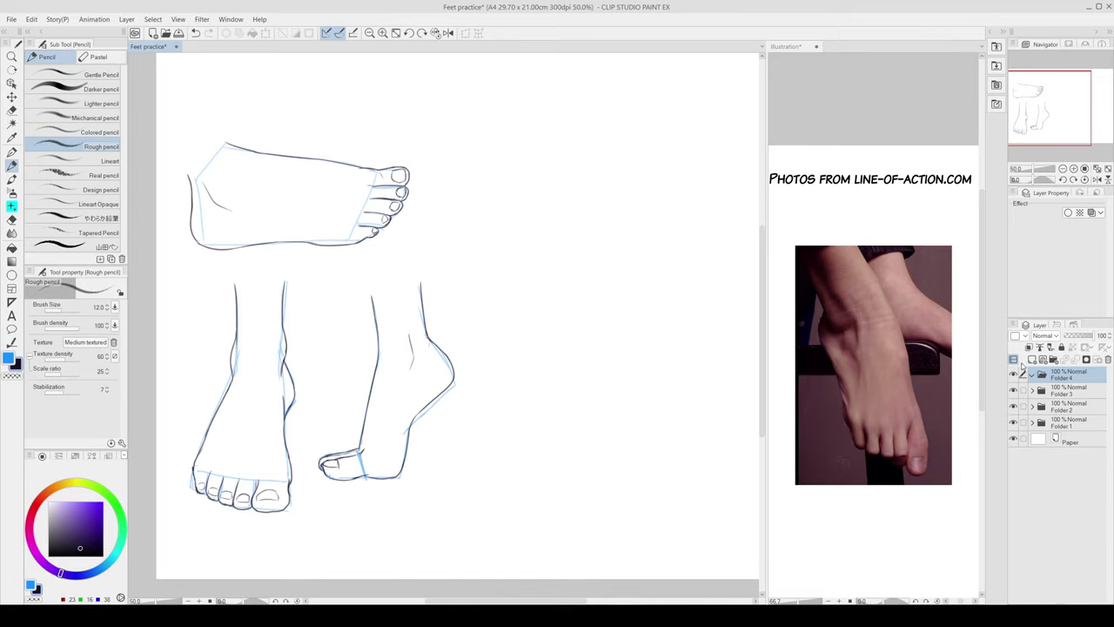
click(1032, 359)
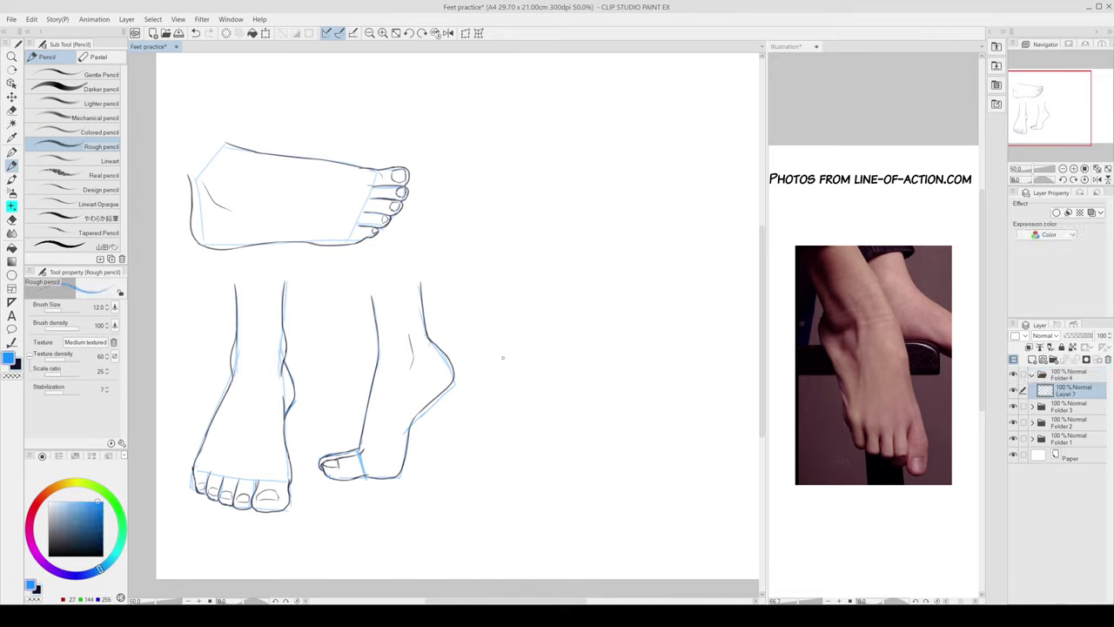
Step: Block in the hanging foot's outer side in blue, angled at the ankle and running down to the toes
drag(522, 298, 520, 383)
key(ctrl+z)
drag(529, 290, 542, 361)
key(ctrl+z)
drag(523, 318, 560, 419)
Step: Block in the hanging foot's long inner side and a narrow toe band across its end in blue
drag(594, 283, 619, 352)
key(ctrl+z)
mouse_move(595, 282)
mouse_down()
mouse_move(650, 432)
mouse_move(604, 428)
mouse_move(628, 439)
mouse_move(598, 440)
mouse_move(557, 416)
mouse_move(575, 455)
mouse_move(638, 461)
mouse_up()
key(e)
key(p)
key(ctrl+z)
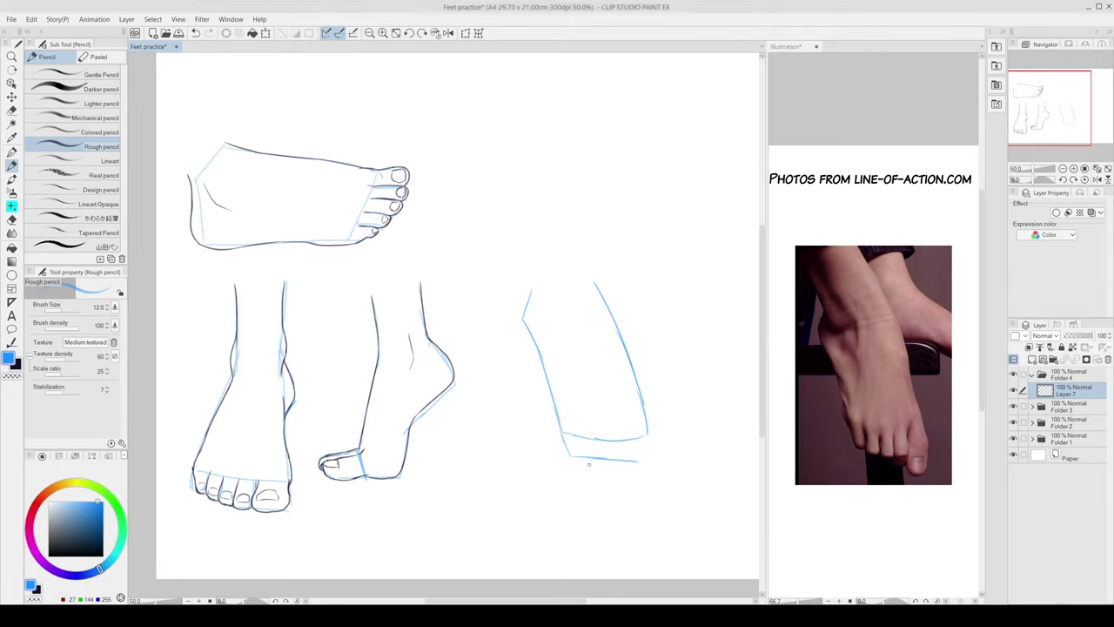
Step: Sketch the longer big toe block at the inner end of the hanging foot in blue
mouse_move(647, 443)
mouse_down()
mouse_move(651, 472)
mouse_move(632, 474)
mouse_move(645, 473)
mouse_up()
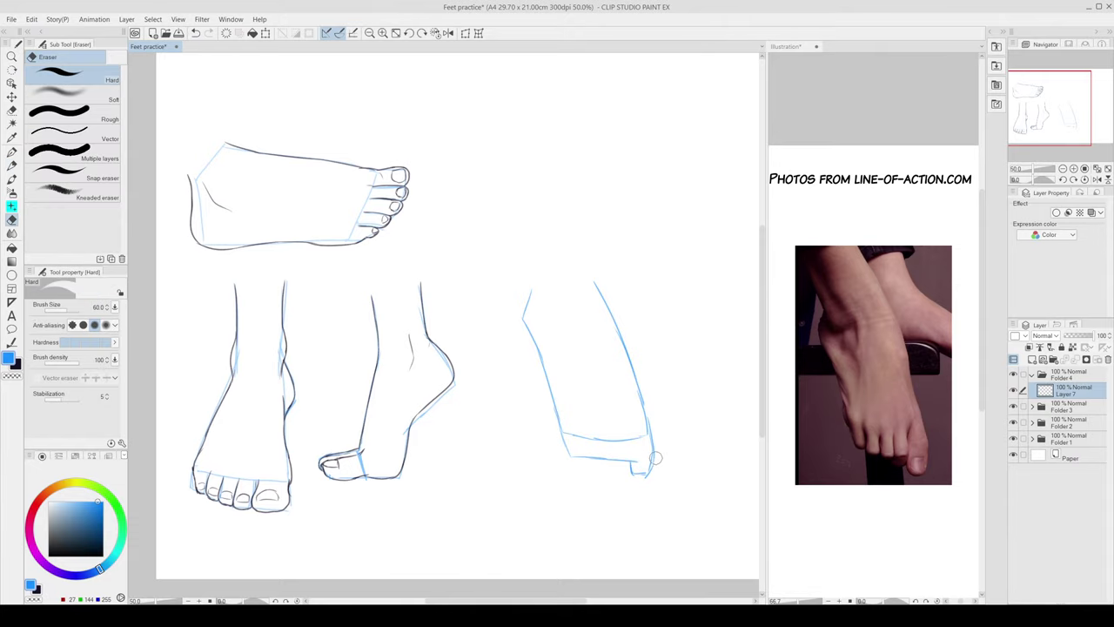
mouse_move(642, 397)
mouse_down()
mouse_move(656, 463)
mouse_move(633, 475)
mouse_up()
key(e)
key(p)
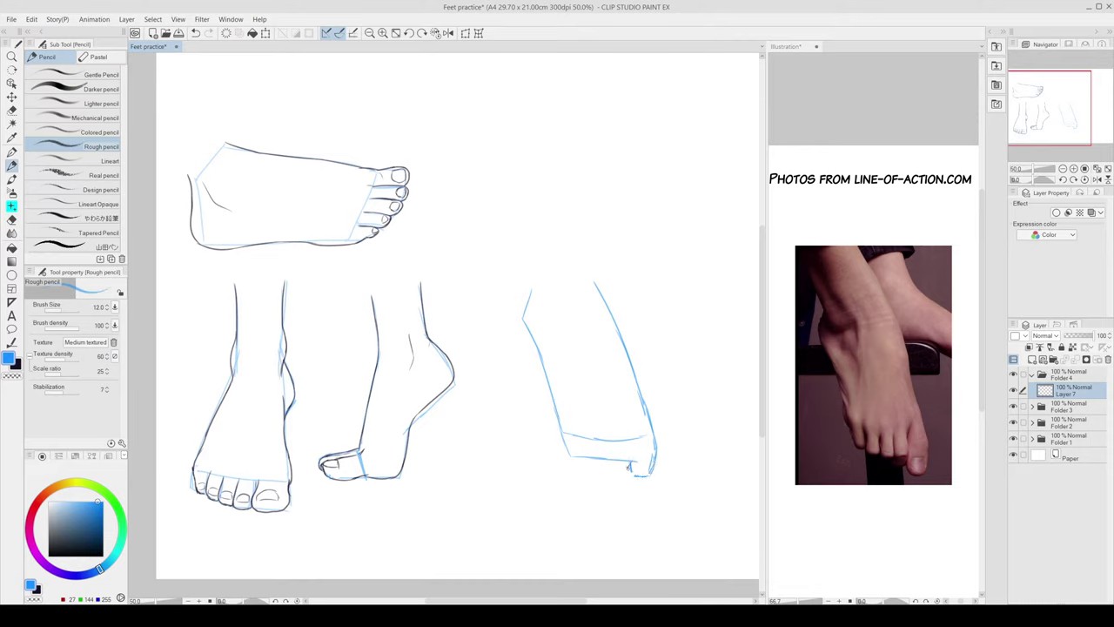
Step: Divide the toe band into smaller toes in blue and erase and redraw its outer corner
mouse_move(628, 468)
mouse_down()
mouse_move(618, 470)
mouse_move(633, 451)
mouse_move(633, 467)
mouse_move(617, 451)
mouse_up()
key(e)
mouse_move(565, 439)
mouse_down()
mouse_move(569, 455)
mouse_move(604, 458)
mouse_up()
key(p)
drag(630, 437, 621, 470)
drag(561, 433, 577, 459)
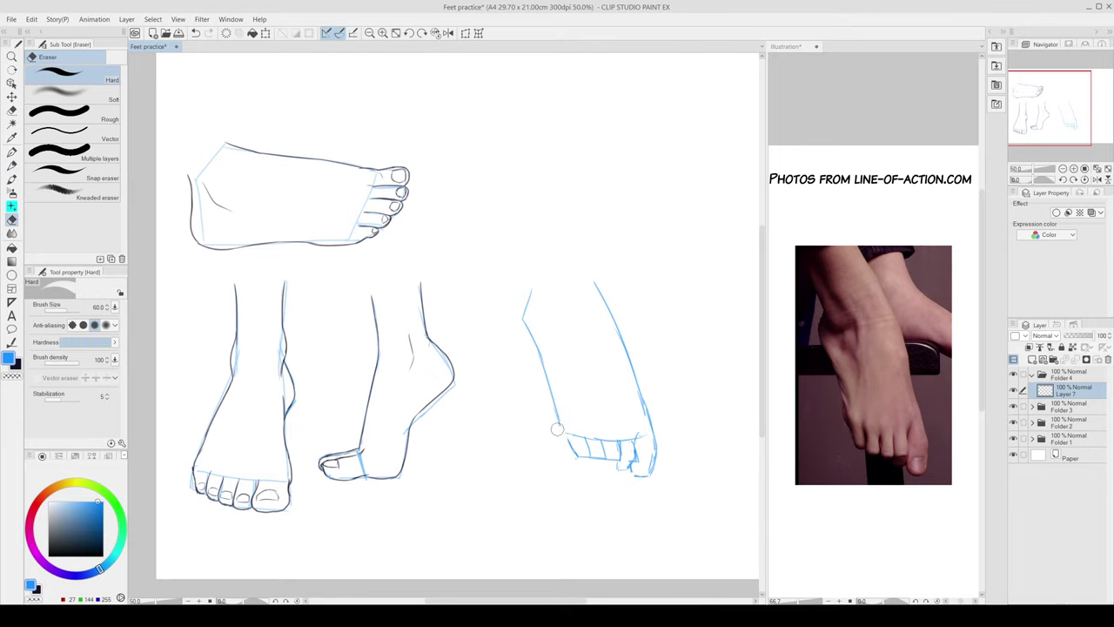
drag(558, 422, 572, 453)
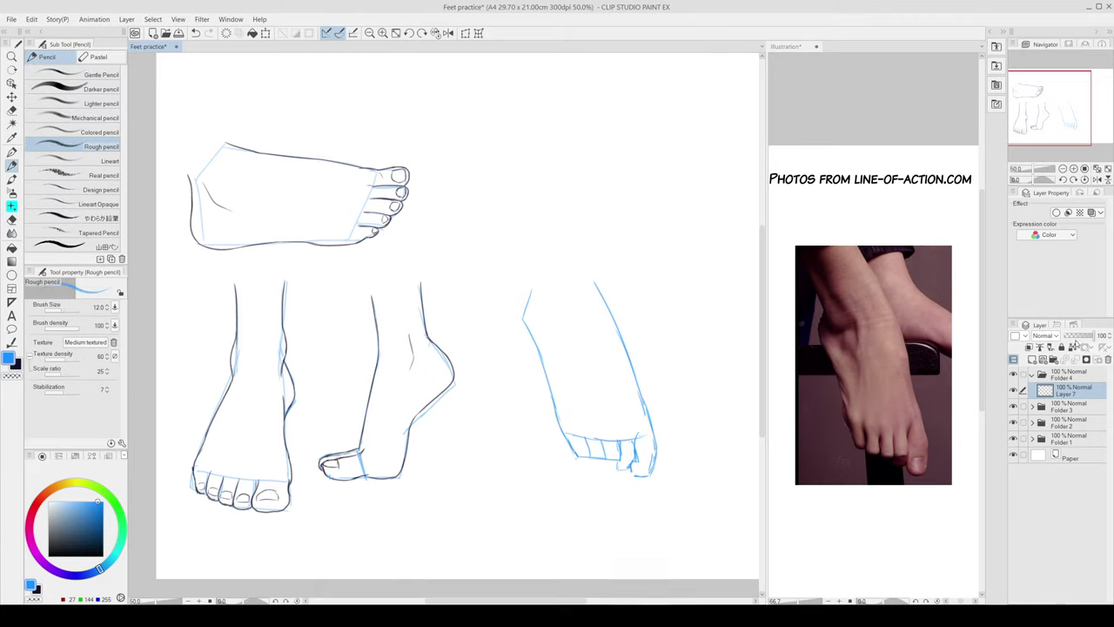
Step: Lower the hanging foot sketch layer's opacity to 41% and add a new layer above it for dark outlining
click(1080, 336)
click(1033, 359)
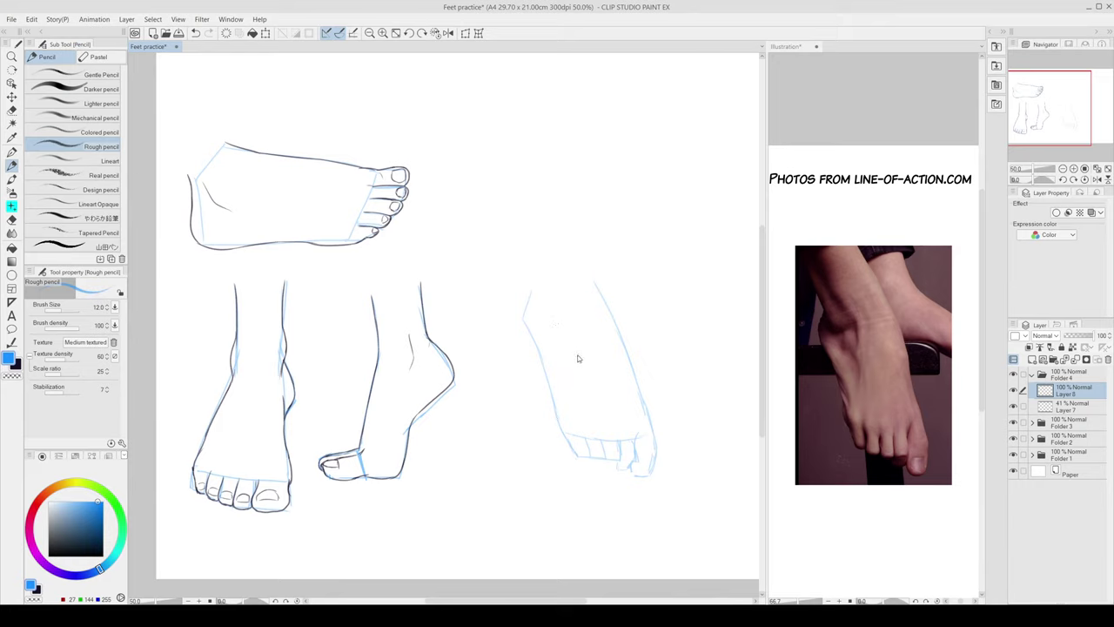
key(ctrl+z)
key(x)
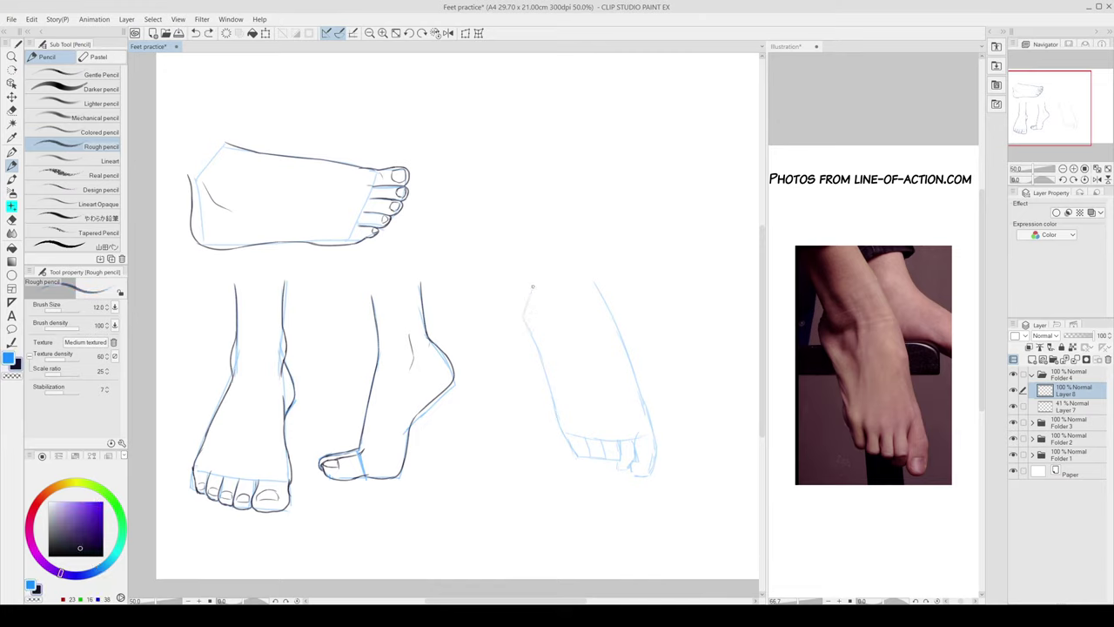
Step: Outline the hanging foot's outer side in dark pencil, curving around the ankle down to the little toe
key(ctrl+z)
mouse_move(533, 285)
mouse_down()
mouse_move(523, 321)
mouse_move(536, 356)
mouse_up()
key(ctrl+z)
key(ctrl+z)
drag(523, 316, 565, 437)
key(ctrl+z)
key(ctrl+z)
key(ctrl+z)
drag(552, 398, 571, 442)
Step: Outline the upper inner side of the hanging foot in dark pencil, from the shin down over the instep
drag(597, 287, 616, 319)
key(ctrl+z)
drag(591, 277, 635, 372)
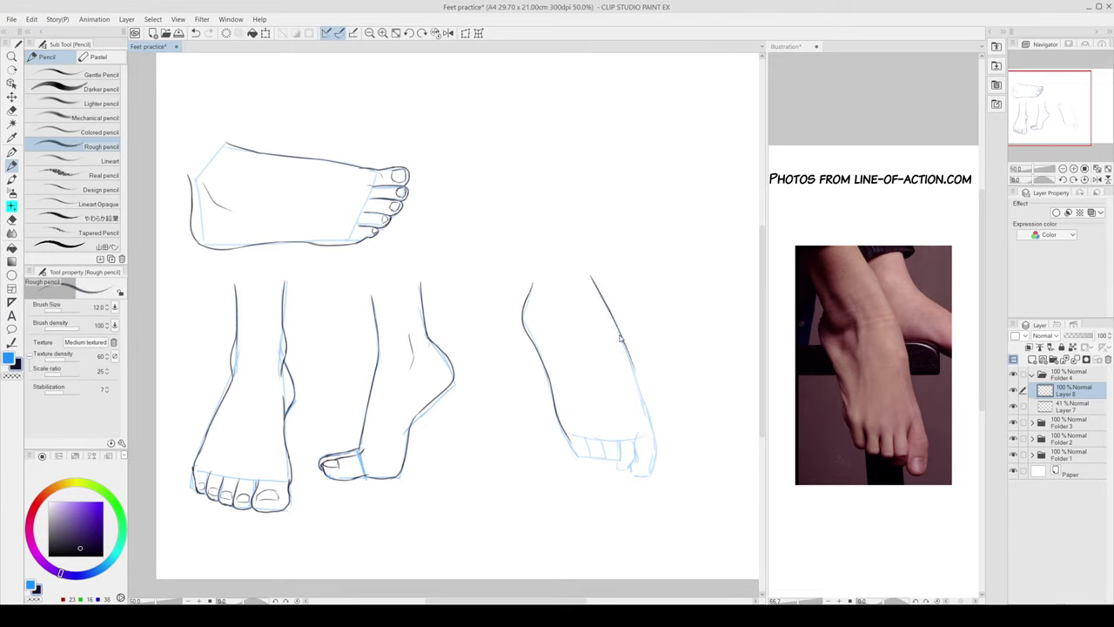
key(ctrl+z)
drag(612, 314, 632, 374)
key(ctrl+z)
key(ctrl+z)
drag(612, 319, 649, 421)
key(ctrl+z)
Step: Continue the hanging foot's inner outline down to the big toe, undoing and redrawing the lower stroke until it follows the sketch
mouse_move(635, 378)
mouse_down()
mouse_move(646, 415)
mouse_move(634, 379)
mouse_move(654, 445)
mouse_up()
key(ctrl+z)
key(ctrl+z)
key(ctrl+z)
drag(635, 382, 649, 428)
key(ctrl+z)
drag(637, 388, 655, 445)
key(ctrl+z)
key(ctrl+z)
drag(635, 378, 655, 438)
key(ctrl+z)
key(ctrl+z)
key(ctrl+z)
drag(634, 380, 654, 464)
key(ctrl+z)
key(ctrl+z)
key(ctrl+z)
Step: Outline the hanging foot's big toe in dark pencil, rounding its tip and redrawing the edge facing the second toe
drag(667, 485, 648, 445)
click(1073, 169)
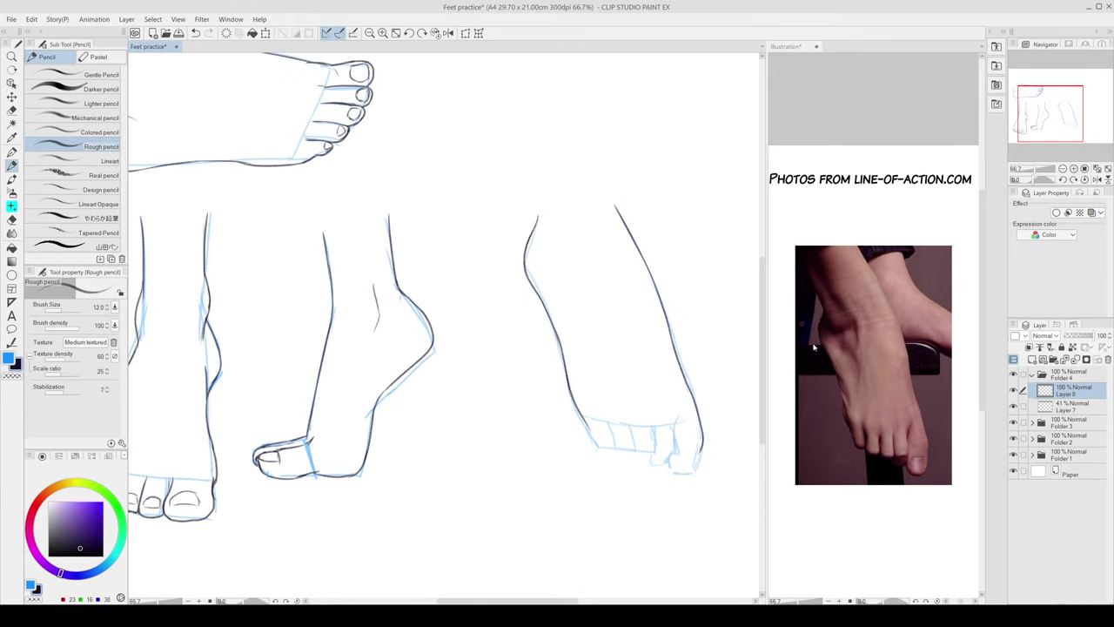
mouse_move(696, 478)
mouse_down()
mouse_move(609, 473)
mouse_move(645, 465)
mouse_move(627, 470)
mouse_move(636, 469)
mouse_up()
key(ctrl+z)
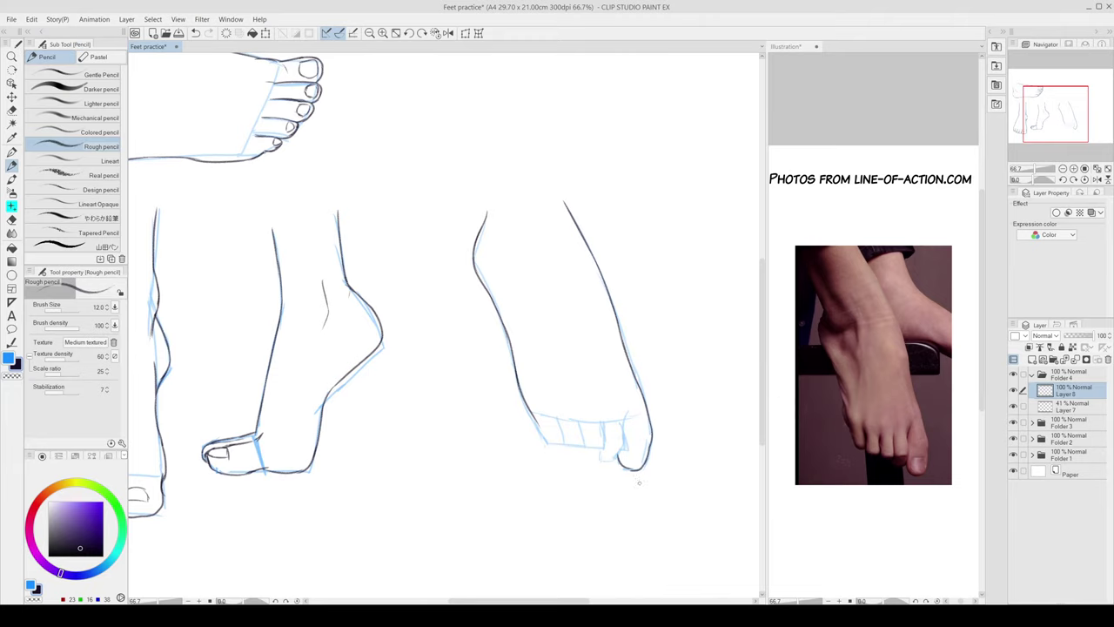
key(ctrl+z)
mouse_move(618, 454)
mouse_down()
mouse_move(626, 470)
mouse_move(619, 461)
mouse_up()
key(ctrl+z)
key(ctrl+y)
key(ctrl+z)
drag(624, 419, 622, 446)
key(ctrl+z)
Step: Outline the toe next to the big toe on the hanging foot, redrawing its tip and dividing line
key(e)
key(p)
drag(600, 445, 603, 461)
drag(620, 448, 617, 460)
mouse_move(602, 421)
mouse_down()
mouse_move(599, 453)
mouse_move(583, 447)
mouse_move(597, 452)
mouse_up()
key(ctrl+z)
key(ctrl+z)
key(ctrl+z)
key(ctrl+z)
Step: Outline the remaining smaller toes of the hanging foot out to the little toe
drag(557, 420, 564, 444)
drag(577, 444, 585, 452)
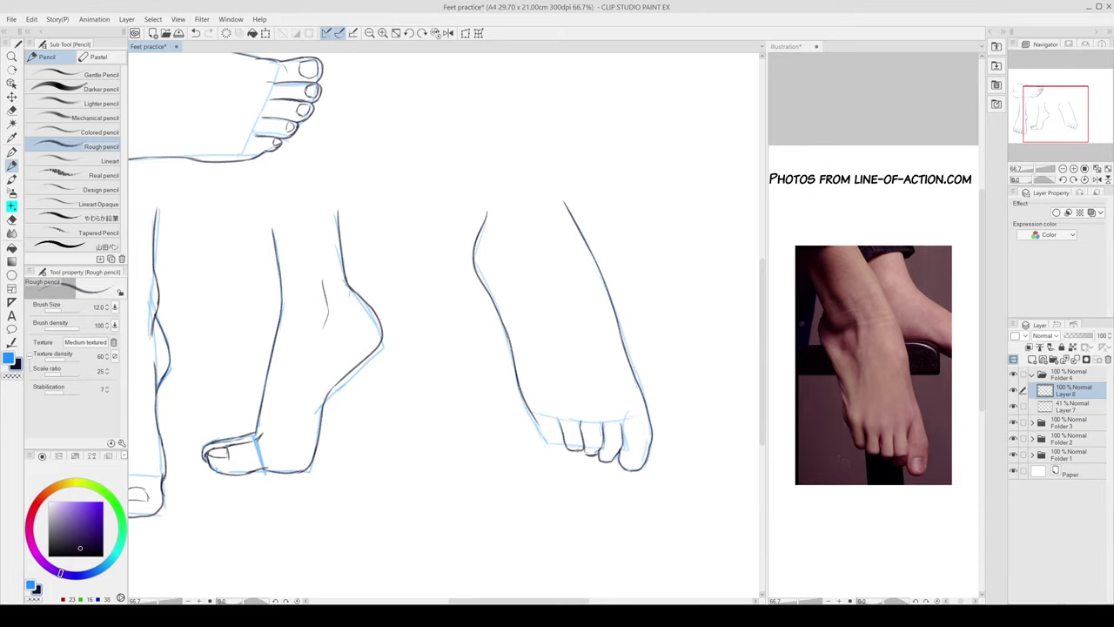
mouse_move(538, 418)
mouse_down()
mouse_move(546, 440)
mouse_move(563, 444)
mouse_move(561, 434)
mouse_up()
key(ctrl+z)
key(ctrl+z)
key(ctrl+z)
Step: Redraw the short dividing line at the base of the hanging foot's big toe
drag(626, 412, 621, 430)
key(ctrl+z)
key(ctrl+z)
key(ctrl+z)
key(ctrl+z)
Step: Draw nails on the hanging foot's big toe and the toe beside it, erasing and redrawing the big toenail
drag(639, 450, 625, 451)
key(e)
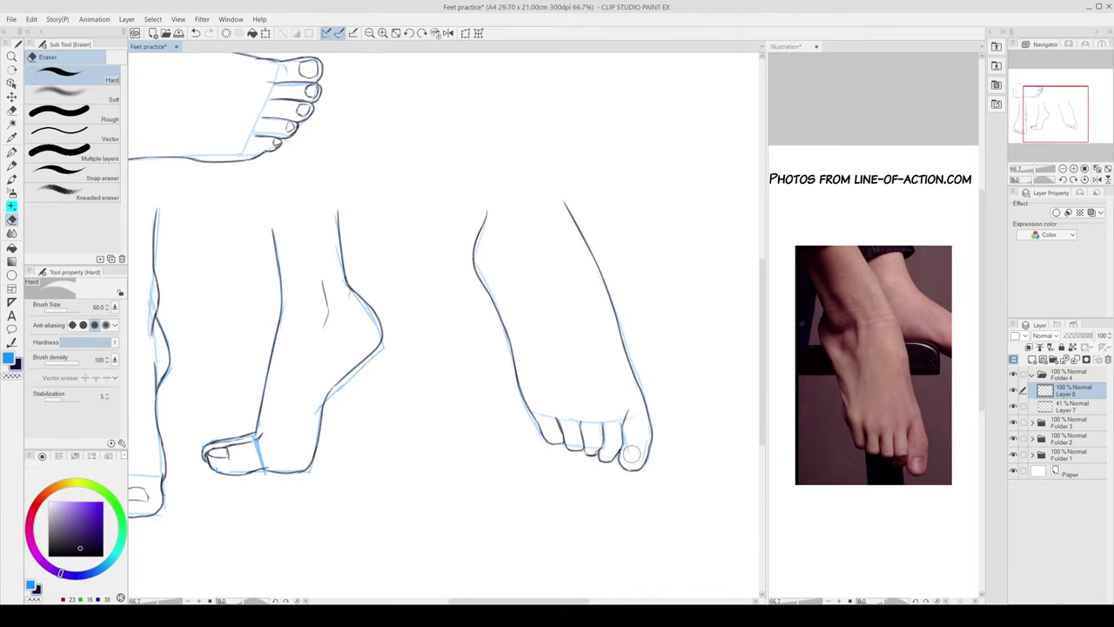
key(p)
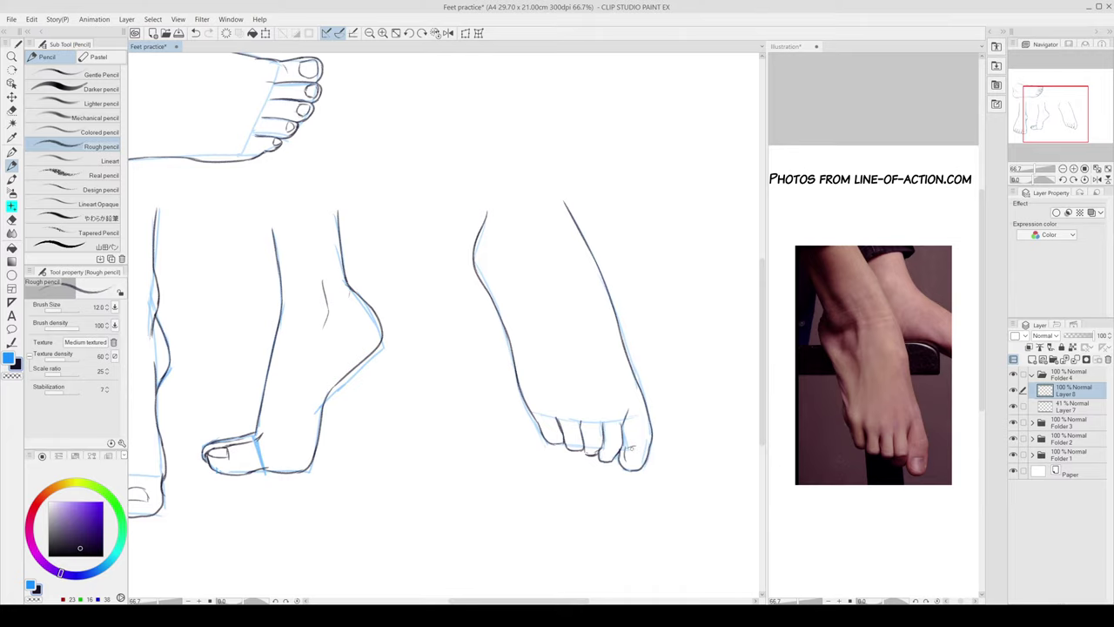
key(e)
mouse_move(642, 446)
mouse_down()
mouse_move(628, 448)
mouse_move(643, 448)
mouse_move(641, 466)
mouse_up()
key(p)
key(ctrl+z)
key(ctrl+z)
mouse_move(611, 452)
mouse_down()
mouse_move(600, 454)
mouse_move(611, 459)
mouse_up()
Step: Add short contour lines inside the hanging foot's ankle to suggest the bone and tendon
drag(500, 316, 515, 362)
drag(506, 211, 516, 307)
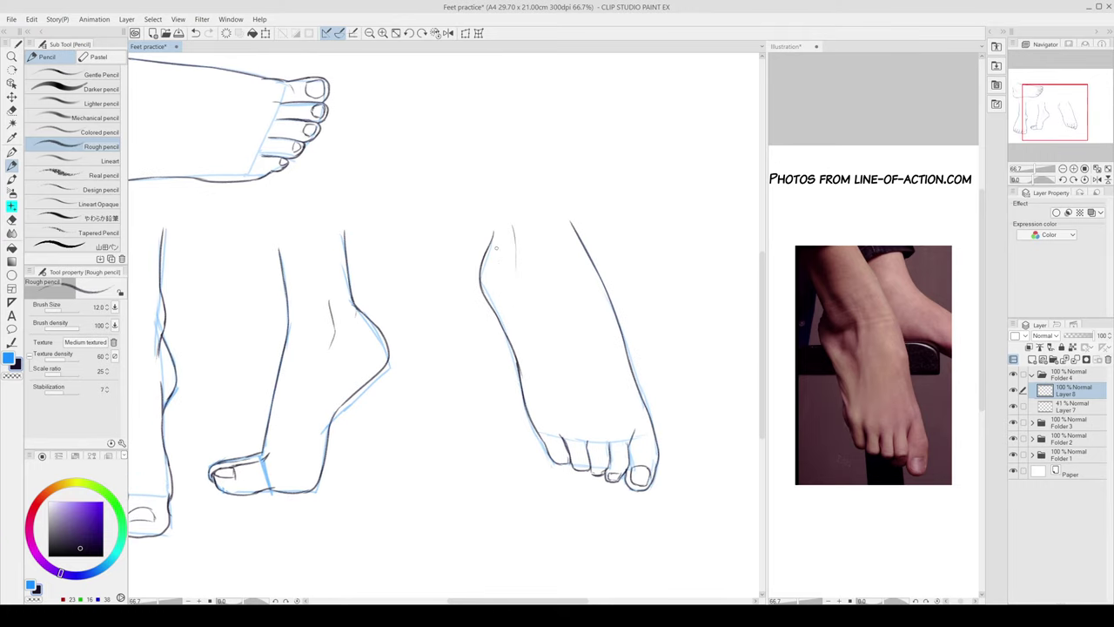
drag(498, 233, 513, 287)
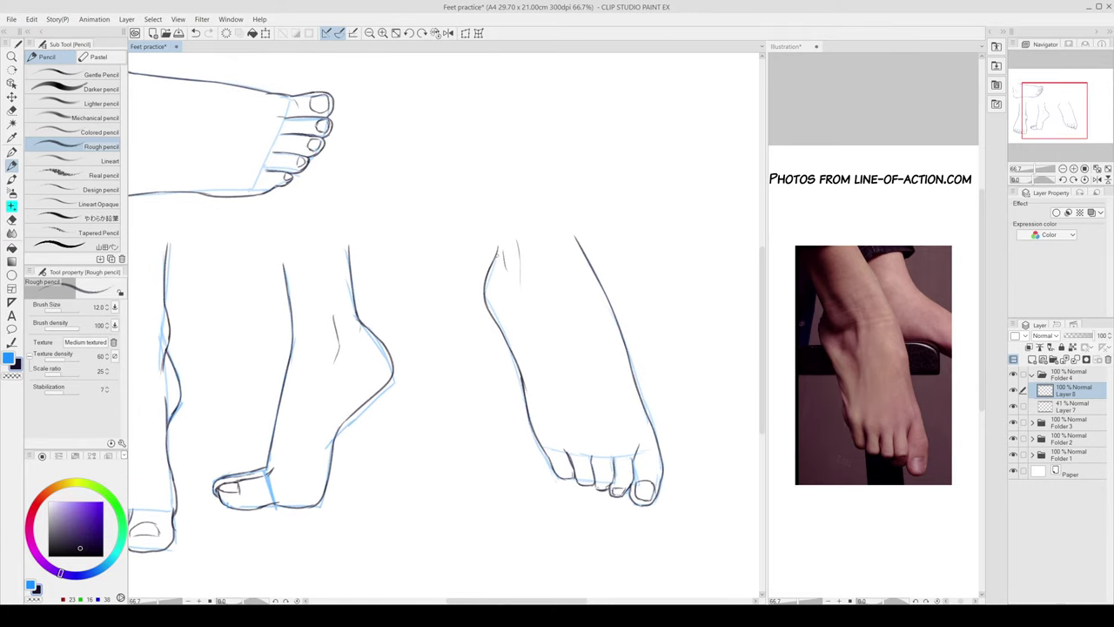
Step: Extend both sides of the hanging foot's leg upward above the ankle in dark pencil
drag(470, 194, 497, 249)
drag(538, 167, 571, 228)
mouse_move(549, 186)
mouse_down()
mouse_move(582, 248)
mouse_move(578, 238)
mouse_up()
drag(662, 471, 666, 494)
key(ctrl+z)
click(1063, 168)
drag(591, 462, 642, 476)
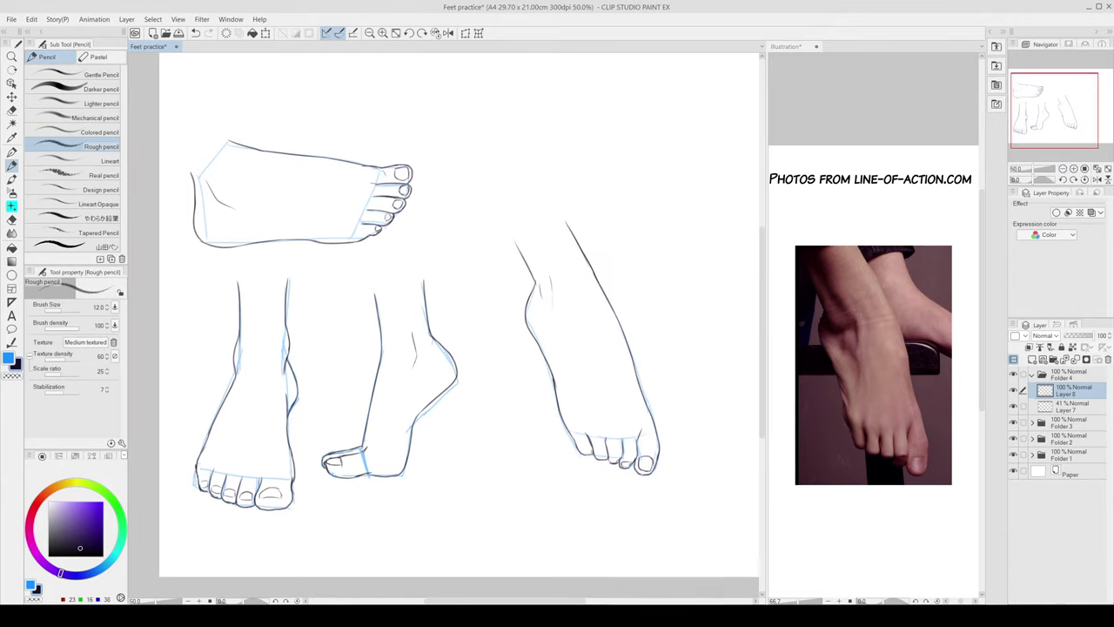
Step: Move and shrink the Folder 4 foot into the space beside the upper foot's toes, and save the file
key(k)
click(1032, 375)
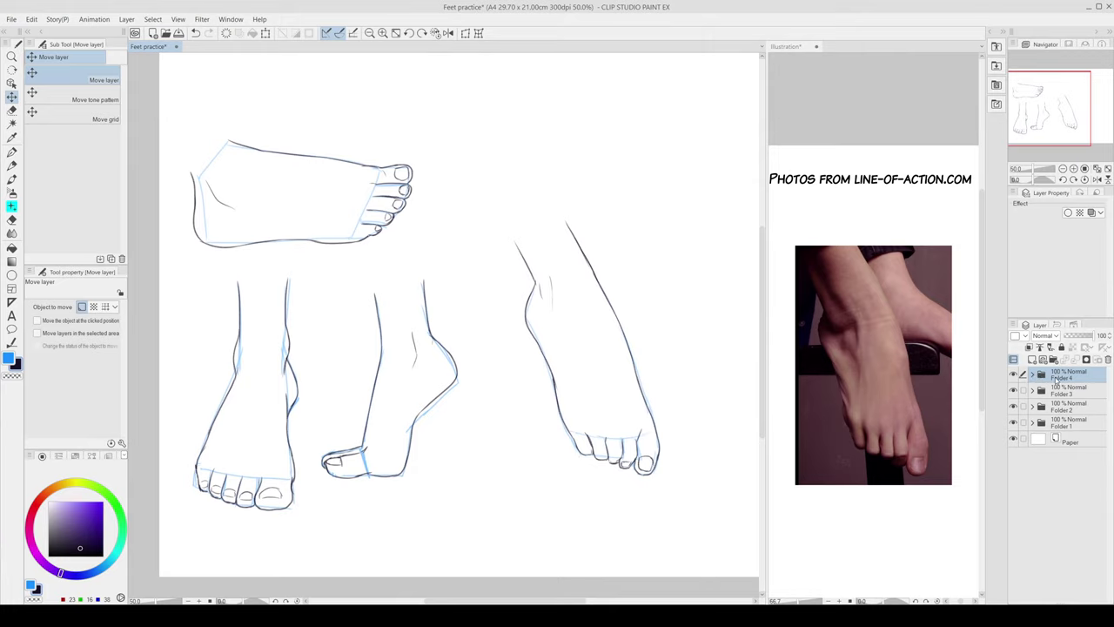
mouse_move(642, 422)
mouse_down()
mouse_move(555, 277)
mouse_move(552, 286)
mouse_up()
key(ctrl+t)
mouse_move(569, 340)
mouse_down()
mouse_move(519, 293)
mouse_move(497, 249)
mouse_up()
key(Return)
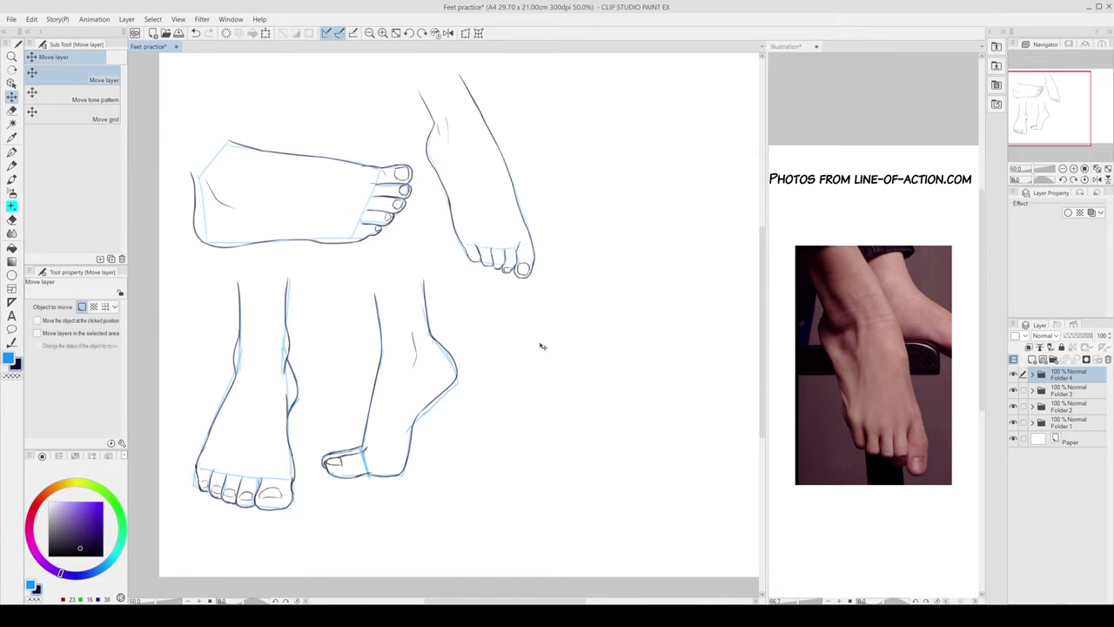
key(ctrl+s)
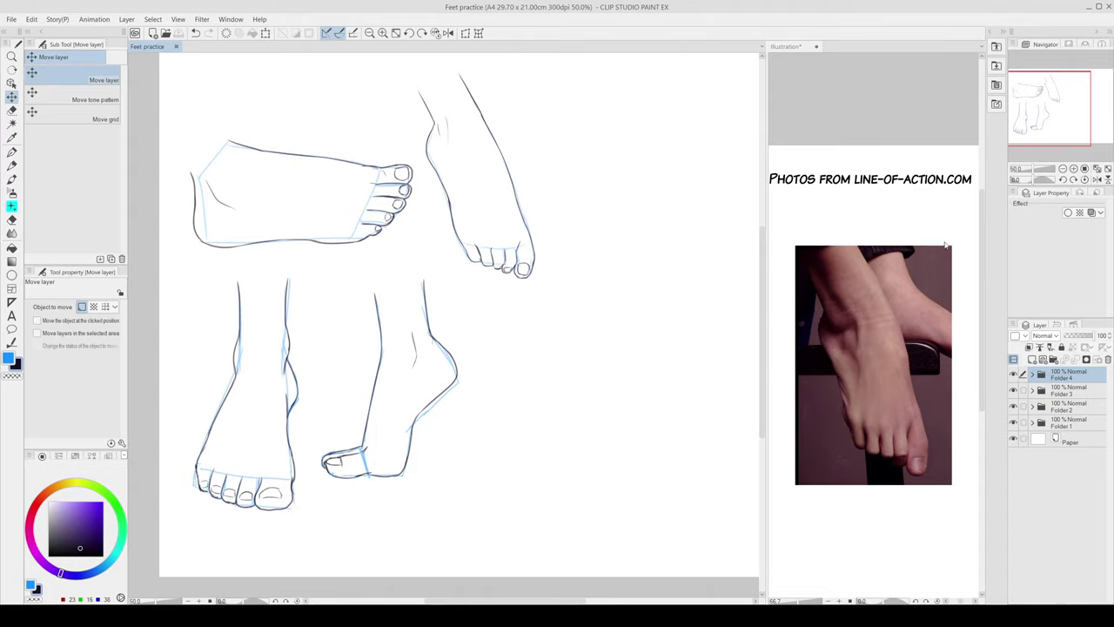
Step: In the reference document, remove the hanging foot photo, check the remaining photos, and show the side-view foot on Layer 4
click(790, 46)
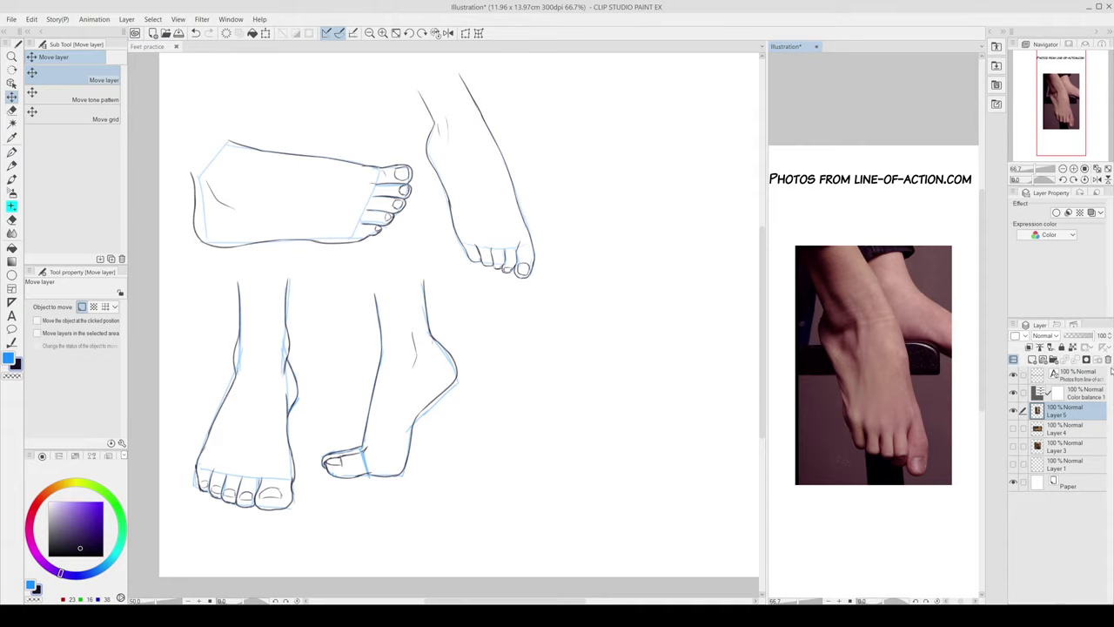
click(1013, 411)
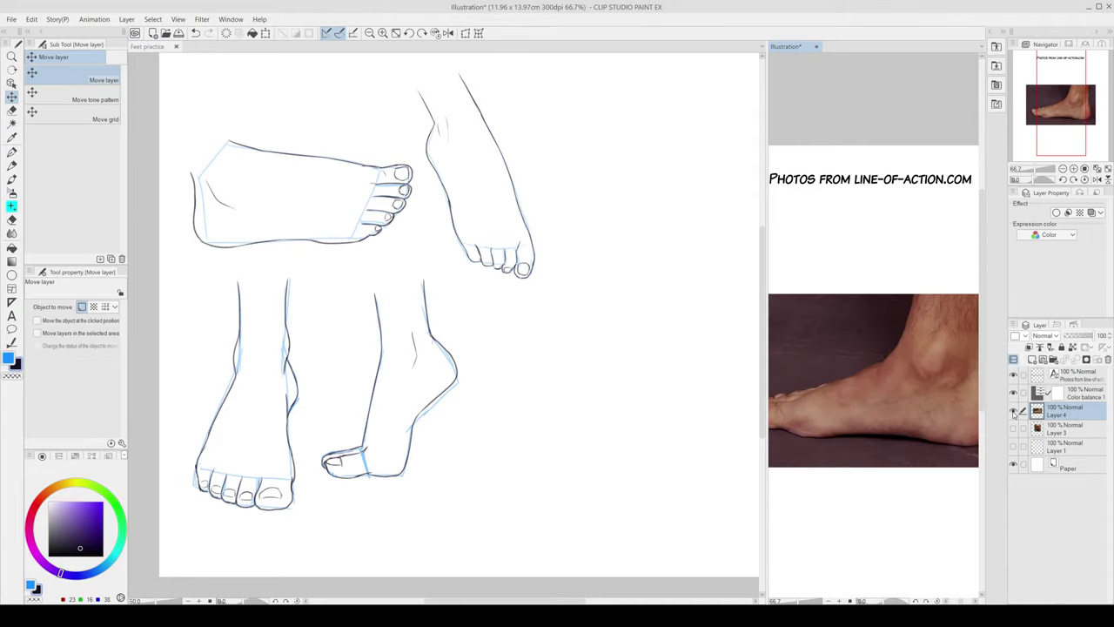
click(1013, 412)
click(1013, 430)
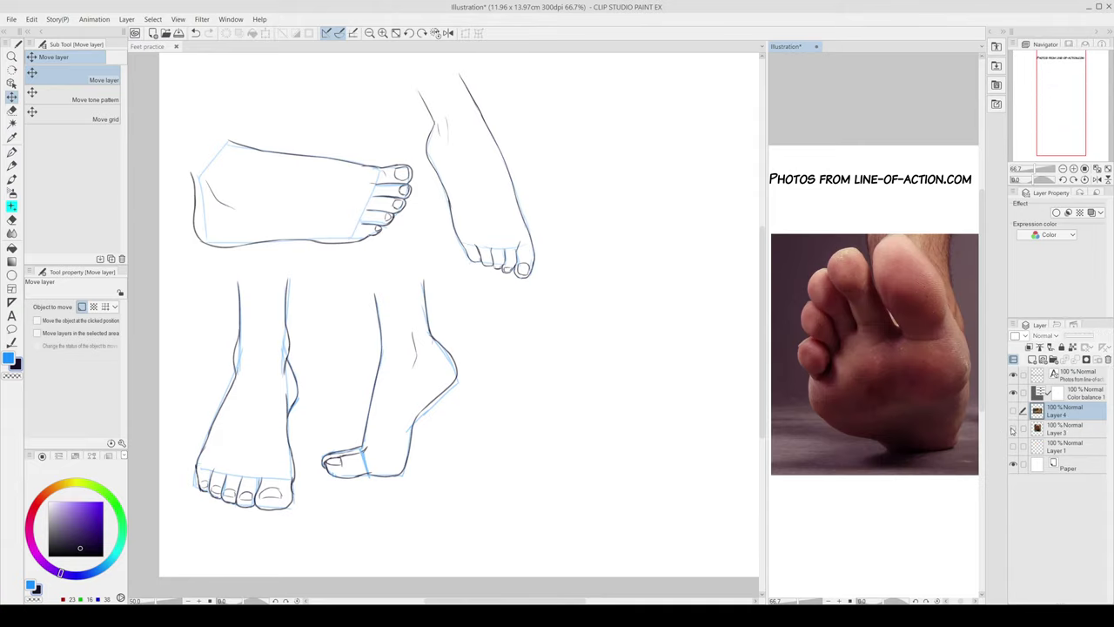
click(1013, 429)
click(1013, 412)
scroll(892, 391, down, 2)
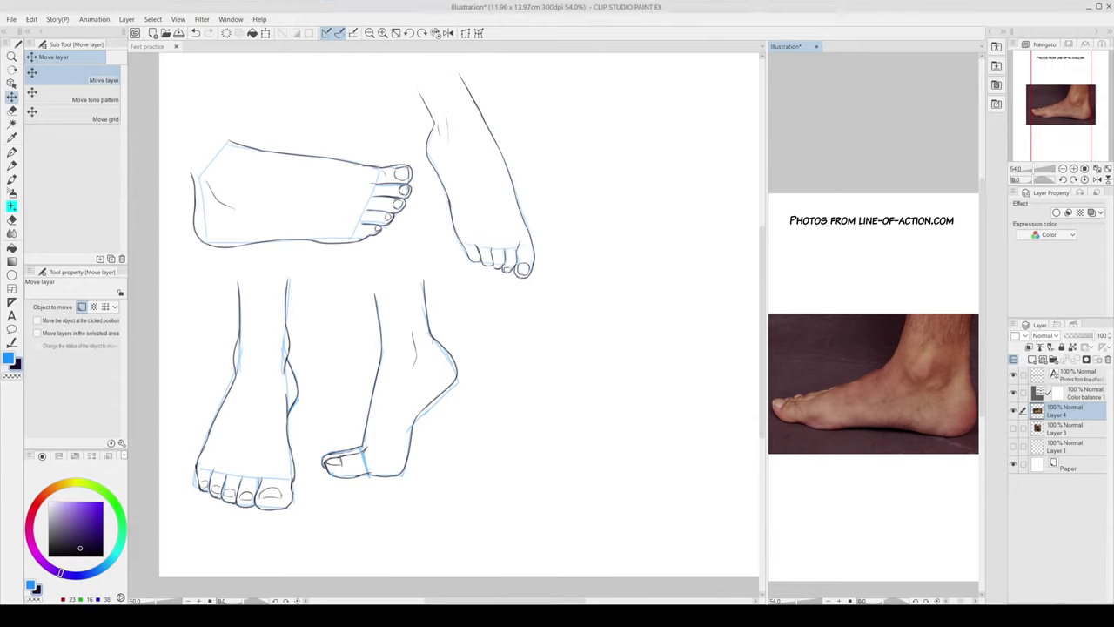
Step: Return to the Feet practice canvas and create a new folder above the others with a blank layer inside
click(612, 486)
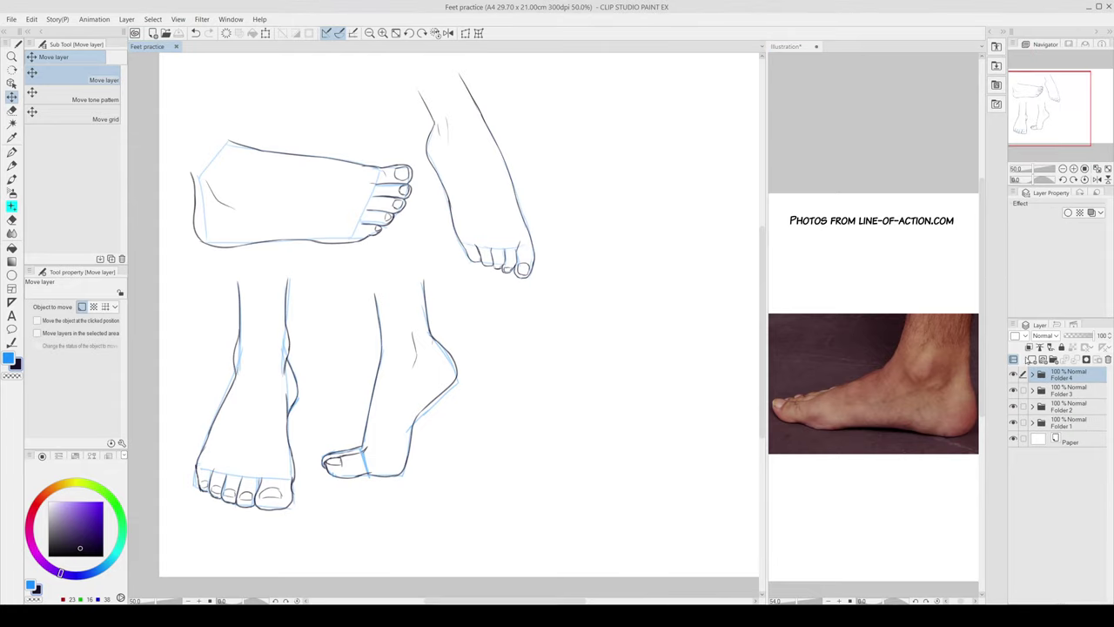
click(1015, 373)
click(1015, 374)
click(1057, 361)
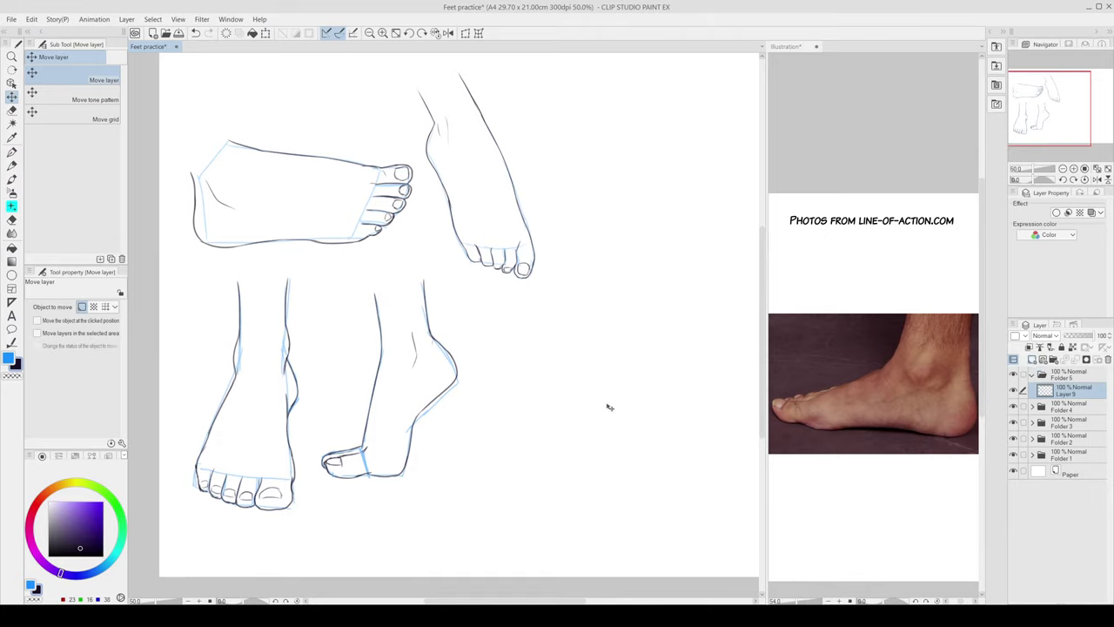
Step: Block in the side-view foot's straight heel, flat sole and sloping instep as a simple wedge in blue
key(p)
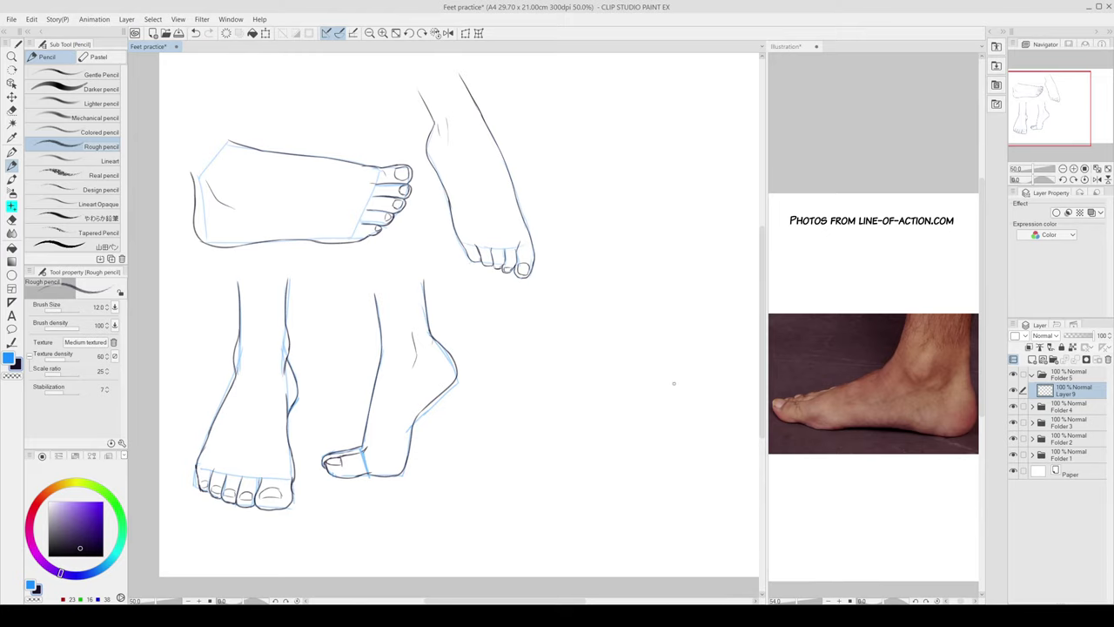
drag(674, 319, 696, 355)
key(ctrl+z)
key(x)
mouse_move(678, 312)
mouse_down()
mouse_move(698, 350)
mouse_move(703, 412)
mouse_move(583, 411)
mouse_up()
key(ctrl+z)
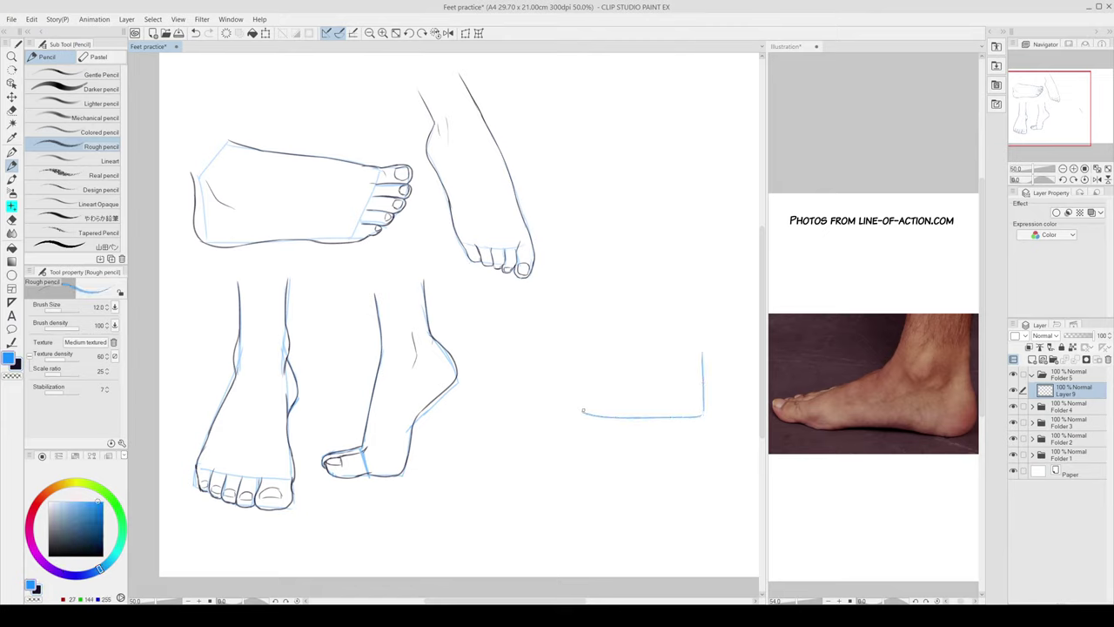
key(ctrl+z)
mouse_move(635, 346)
mouse_down()
mouse_move(540, 377)
mouse_move(520, 402)
mouse_move(595, 412)
mouse_up()
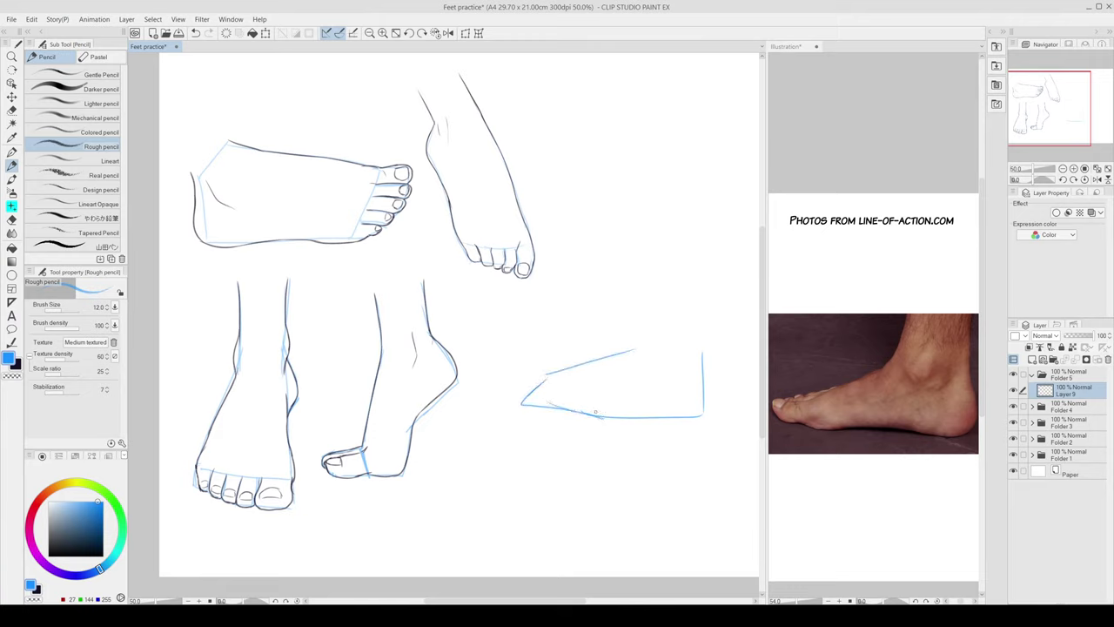
Step: Rework the side-view foot's tip into a blue toe block with a slanted dividing line, and add the lower leg lines
mouse_move(552, 378)
mouse_down()
mouse_move(508, 387)
mouse_move(513, 403)
mouse_move(557, 371)
mouse_move(527, 401)
mouse_move(566, 368)
mouse_move(542, 403)
mouse_move(532, 397)
mouse_move(543, 406)
mouse_move(513, 393)
mouse_move(546, 383)
mouse_move(508, 397)
mouse_move(518, 401)
mouse_move(518, 379)
mouse_move(499, 401)
mouse_move(521, 383)
mouse_move(507, 398)
mouse_move(518, 411)
mouse_move(536, 402)
mouse_move(563, 369)
mouse_up()
key(e)
key(p)
key(e)
key(p)
key(e)
key(p)
key(e)
key(p)
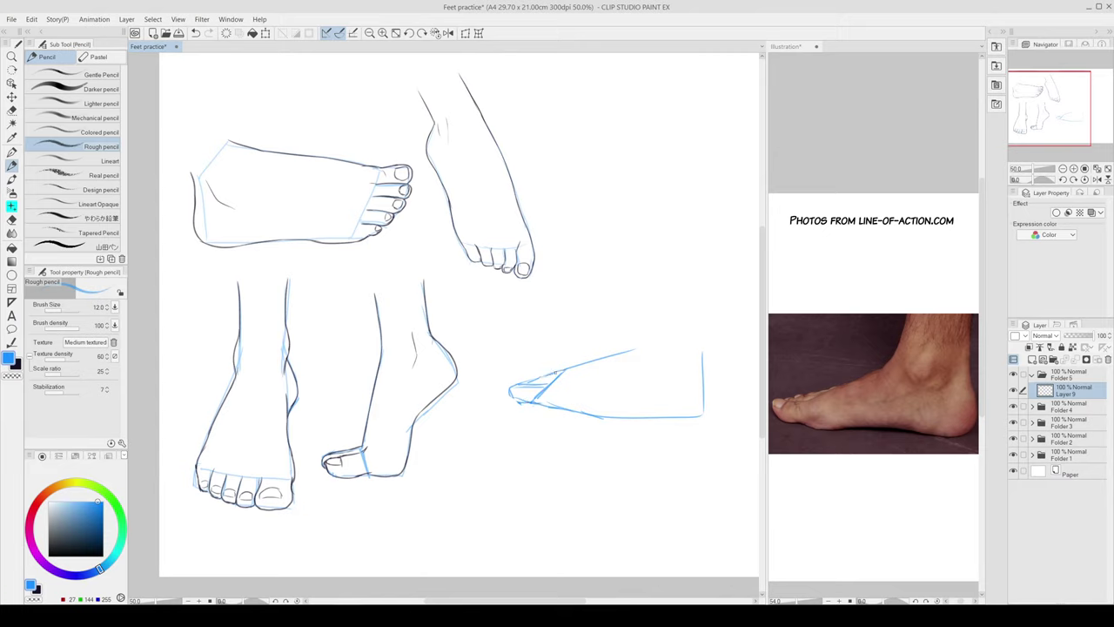
mouse_move(639, 352)
mouse_down()
mouse_move(655, 310)
mouse_move(701, 330)
mouse_move(708, 379)
mouse_up()
Step: Lower the side-view sketch layer's opacity to 28%, add a layer above it, and switch to the dark colour
drag(1089, 335, 1075, 335)
click(1032, 360)
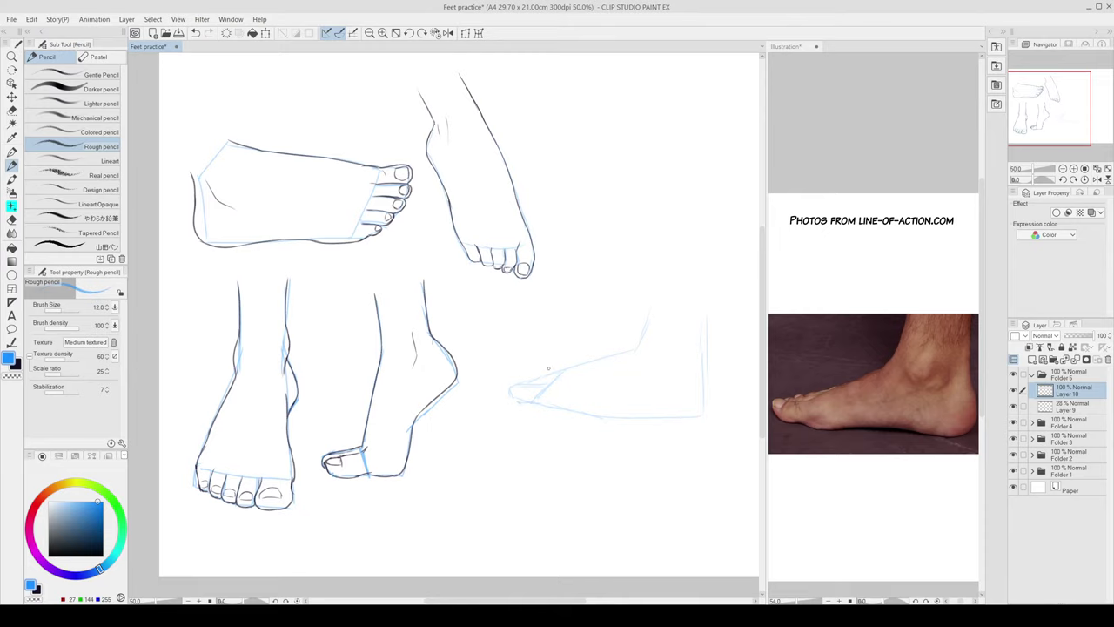
drag(563, 364, 553, 395)
key(ctrl+z)
drag(592, 429, 579, 421)
key(x)
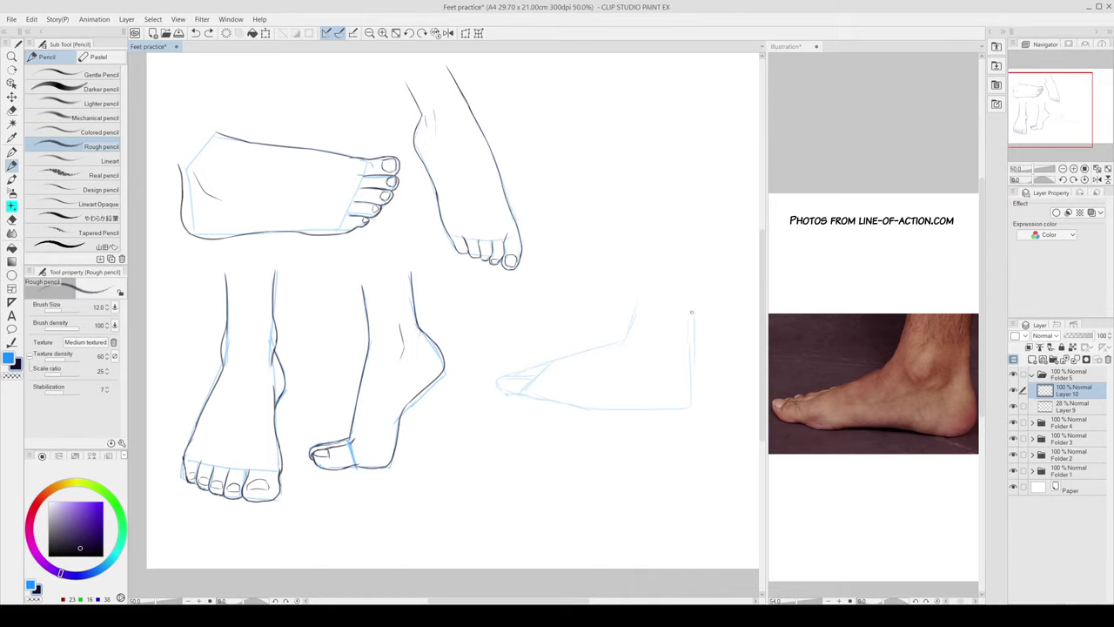
Step: Outline the side-view foot's back of leg, rounded heel and sole in dark pencil, undoing and redrawing strokes
mouse_move(694, 320)
mouse_down()
mouse_move(688, 405)
mouse_move(692, 392)
mouse_move(666, 411)
mouse_move(679, 407)
mouse_move(602, 410)
mouse_up()
key(ctrl+z)
key(ctrl+z)
key(ctrl+z)
key(ctrl+z)
key(ctrl+z)
key(ctrl+z)
mouse_move(675, 405)
mouse_down()
mouse_move(507, 393)
mouse_move(560, 402)
mouse_up()
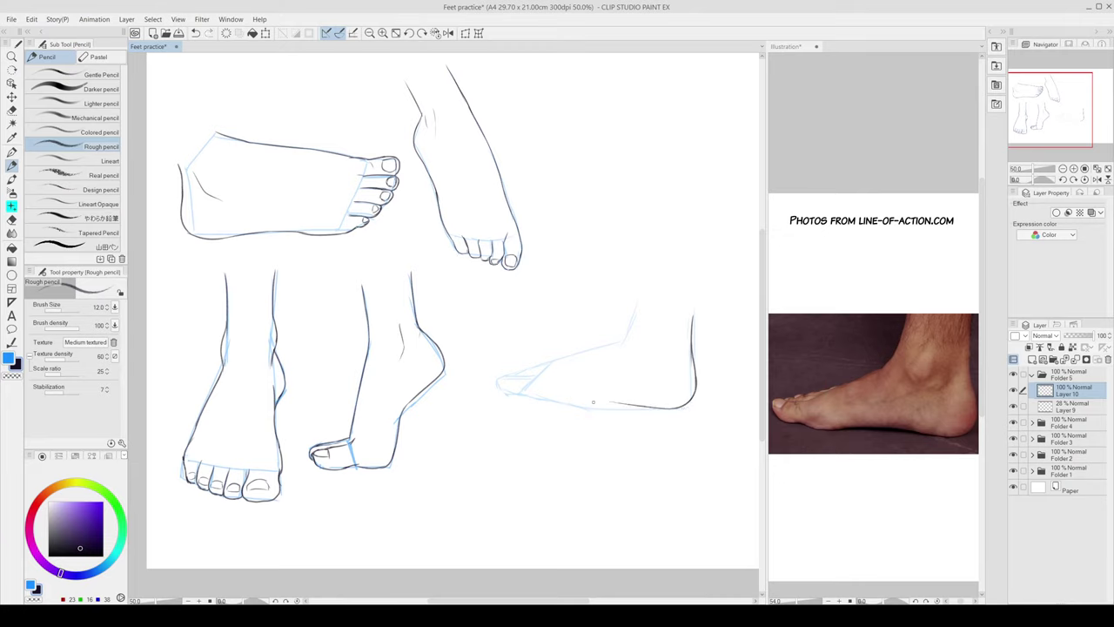
key(ctrl+z)
key(ctrl+z)
key(ctrl+z)
key(ctrl+z)
key(ctrl+z)
key(ctrl+z)
key(ctrl+z)
key(ctrl+z)
Step: Draw the front of the side-view foot's shin and the ankle bone curve, and retouch the sole line
drag(638, 308, 621, 343)
key(ctrl+z)
key(ctrl+z)
mouse_move(638, 304)
mouse_down()
mouse_move(623, 346)
mouse_move(659, 361)
mouse_up()
drag(589, 401, 621, 405)
key(ctrl+z)
key(ctrl+z)
Step: Outline the top of the side-view foot from the shin down the instep toward the toes
click(1074, 169)
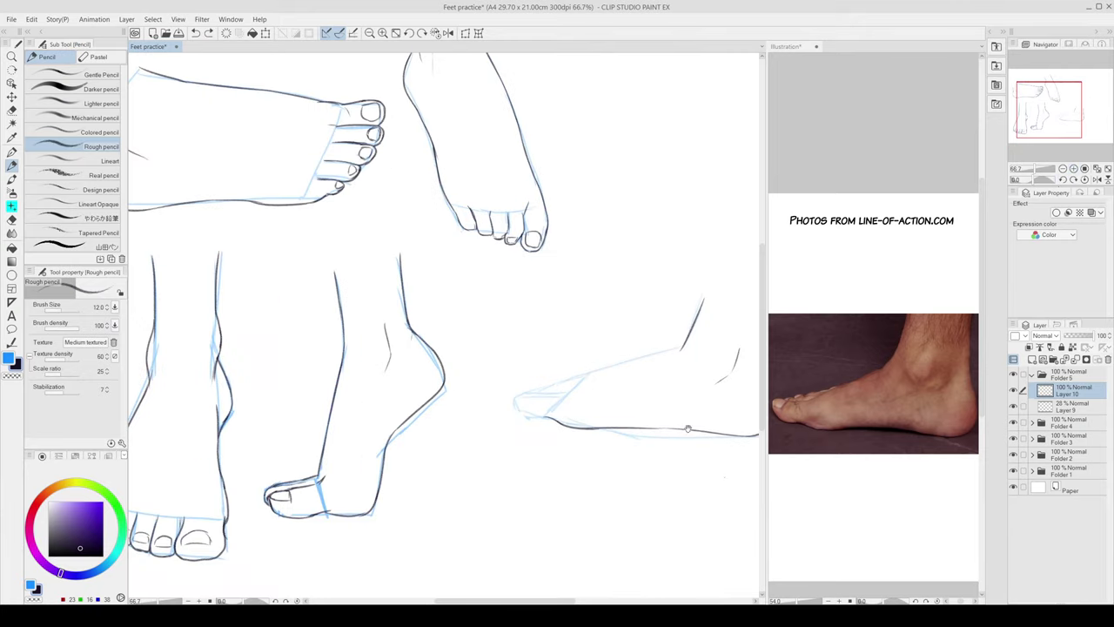
drag(689, 429, 666, 422)
drag(659, 338, 560, 372)
key(ctrl+z)
key(ctrl+z)
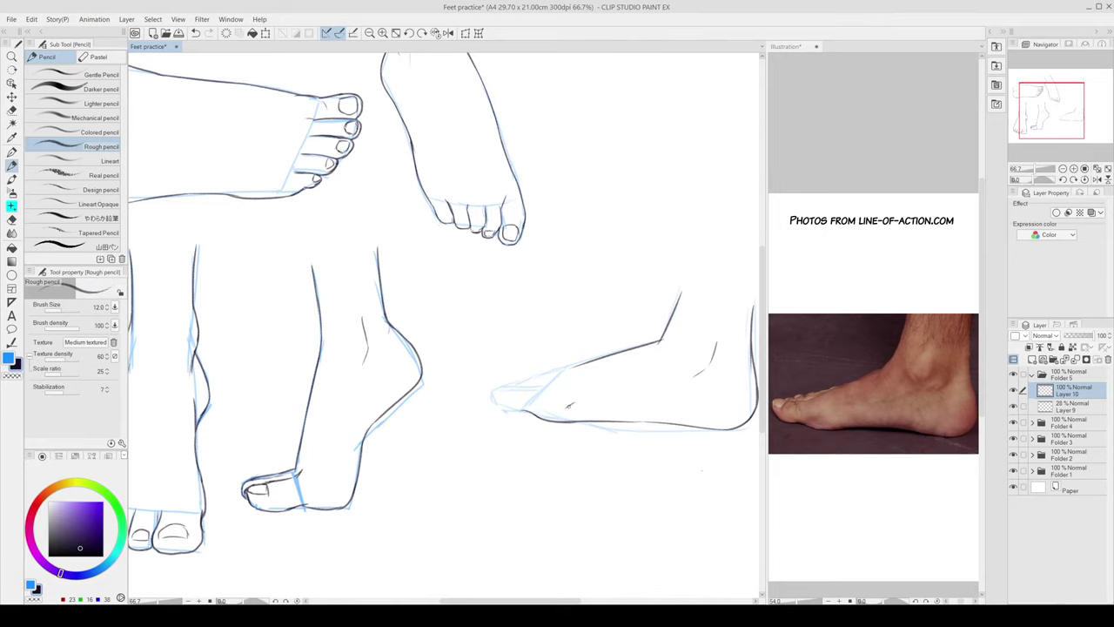
Step: Outline the side-view foot's big toe in dark pencil, erasing and redrawing its rounded tip and underside
mouse_move(550, 381)
mouse_down()
mouse_move(494, 390)
mouse_move(503, 409)
mouse_move(530, 414)
mouse_move(493, 414)
mouse_move(543, 419)
mouse_move(496, 409)
mouse_move(518, 416)
mouse_up()
key(ctrl+z)
key(ctrl+z)
key(ctrl+z)
key(e)
key(p)
key(ctrl+z)
key(e)
key(p)
key(e)
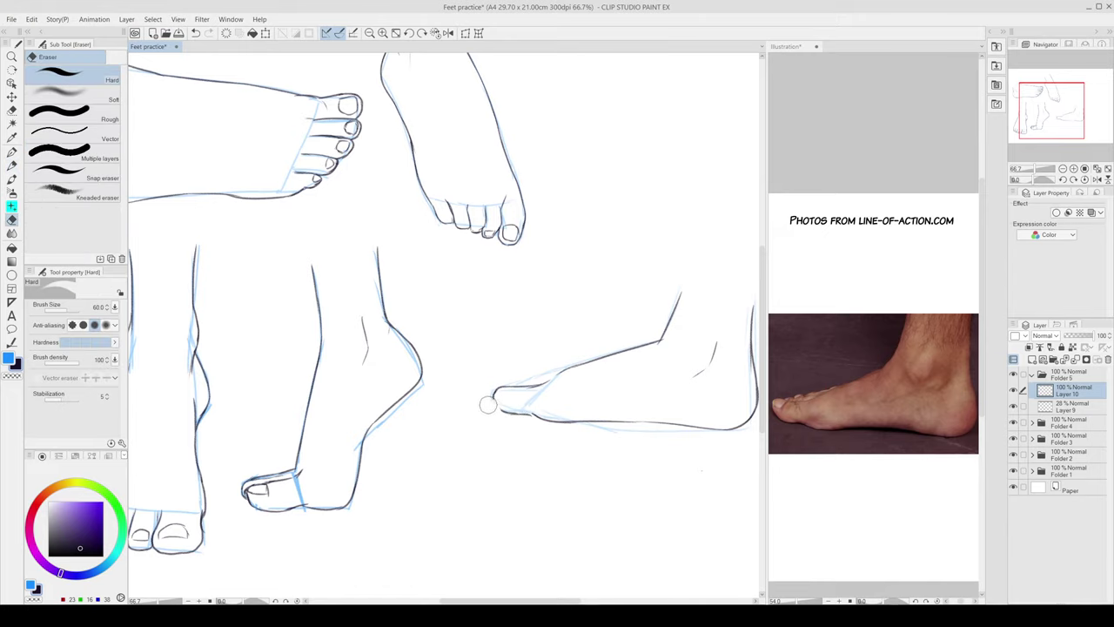
key(p)
mouse_move(498, 388)
mouse_down()
mouse_move(495, 404)
mouse_move(520, 415)
mouse_up()
key(ctrl+z)
key(ctrl+z)
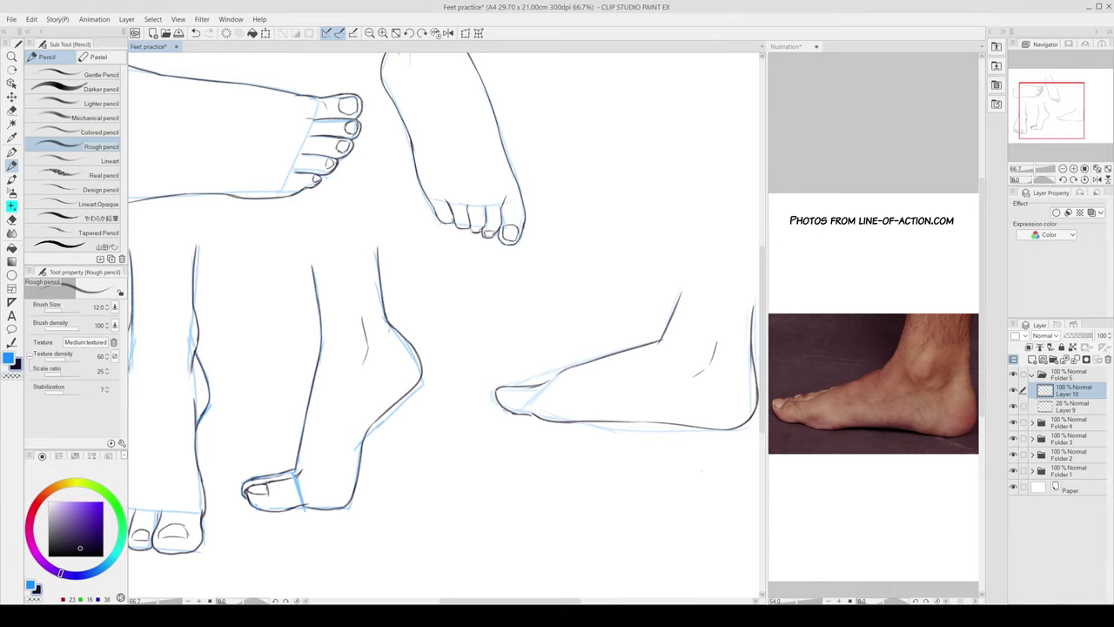
Step: Add the big toe's nail and the smaller toes behind it on the side-view foot, and save the drawing
mouse_move(525, 413)
mouse_down()
mouse_move(536, 416)
mouse_move(513, 401)
mouse_up()
key(e)
key(p)
mouse_move(515, 383)
mouse_down()
mouse_move(558, 373)
mouse_move(548, 373)
mouse_up()
key(ctrl+z)
key(ctrl+z)
key(ctrl+z)
key(ctrl+z)
mouse_move(529, 414)
mouse_down()
mouse_move(540, 421)
mouse_move(501, 396)
mouse_up()
key(ctrl+z)
key(ctrl+z)
key(ctrl+s)
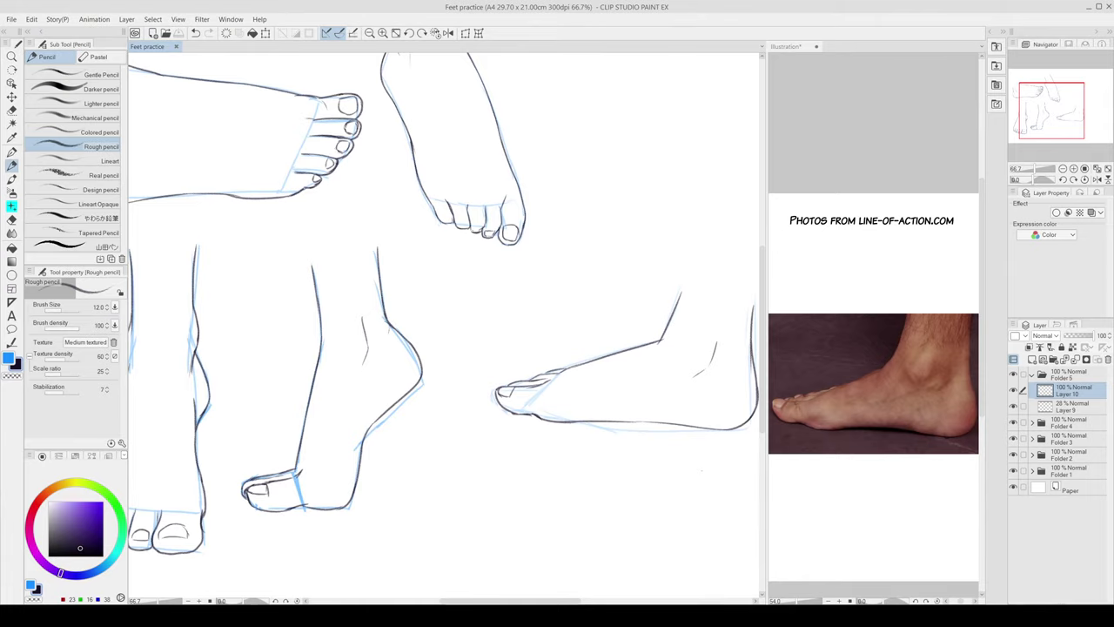
Step: Retouch the underside of the side-view foot's toe area with the eraser and pencil
scroll(659, 414, down, 4)
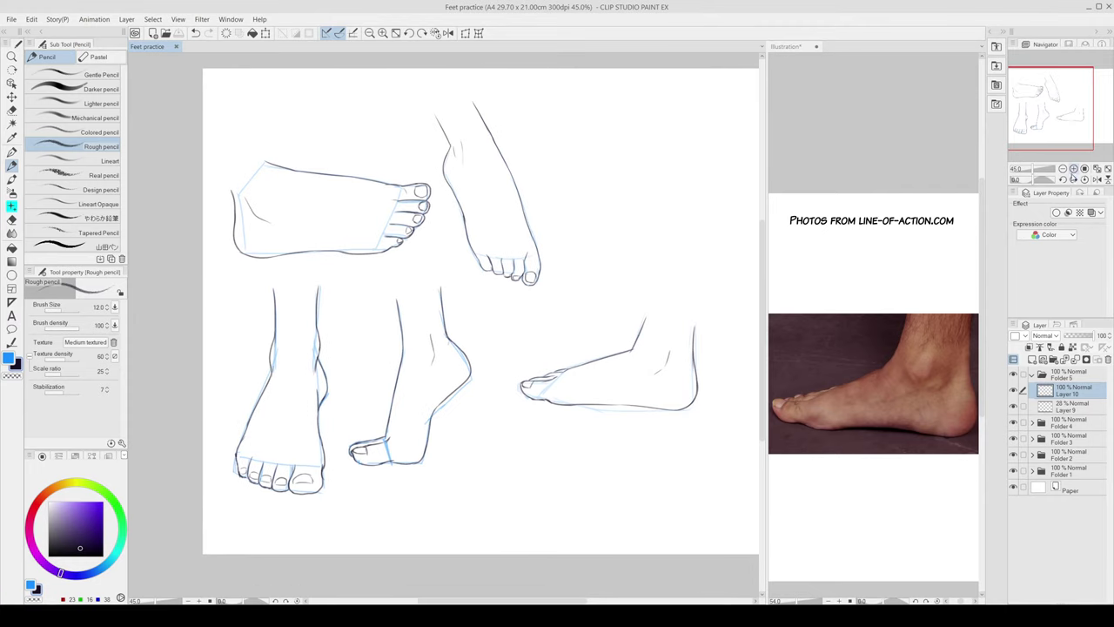
click(1073, 169)
click(1073, 169)
key(e)
mouse_move(564, 406)
mouse_down()
mouse_move(580, 405)
mouse_move(559, 413)
mouse_up()
key(p)
key(ctrl+z)
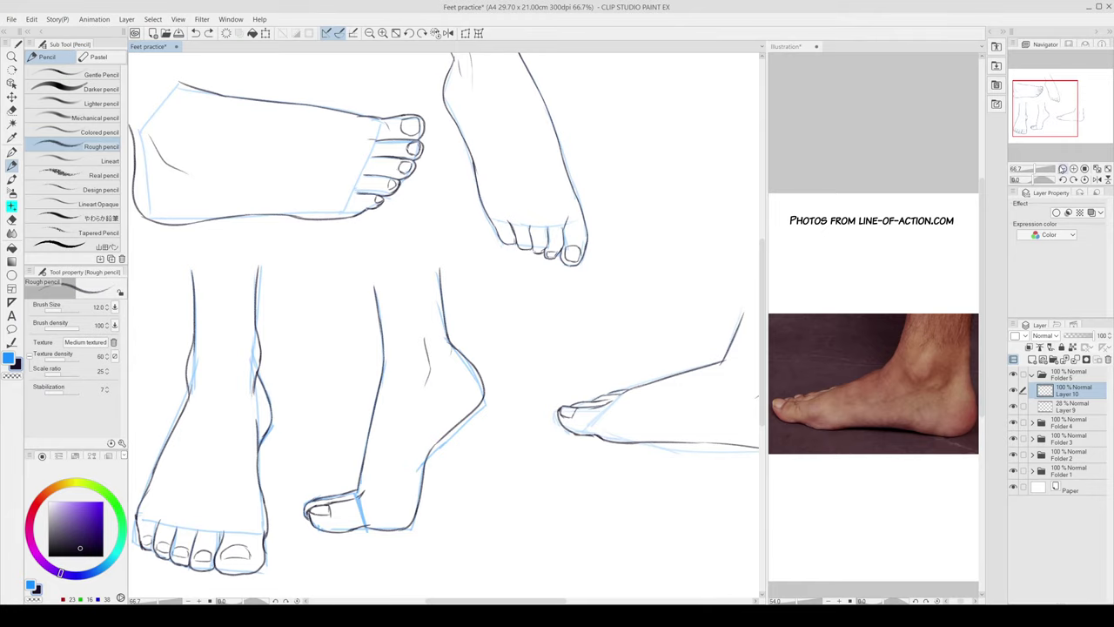
Step: Move the whole Folder 5 side-view foot to the space below the raised-heel foot and save the drawing
click(1061, 168)
drag(697, 459, 673, 479)
click(1014, 407)
key(k)
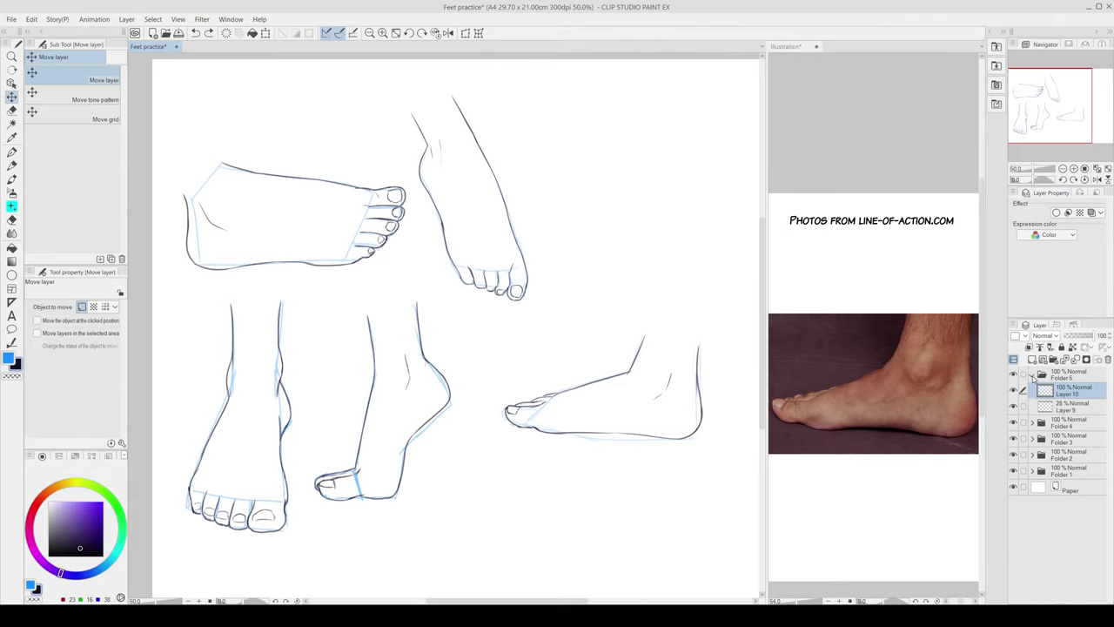
click(1033, 376)
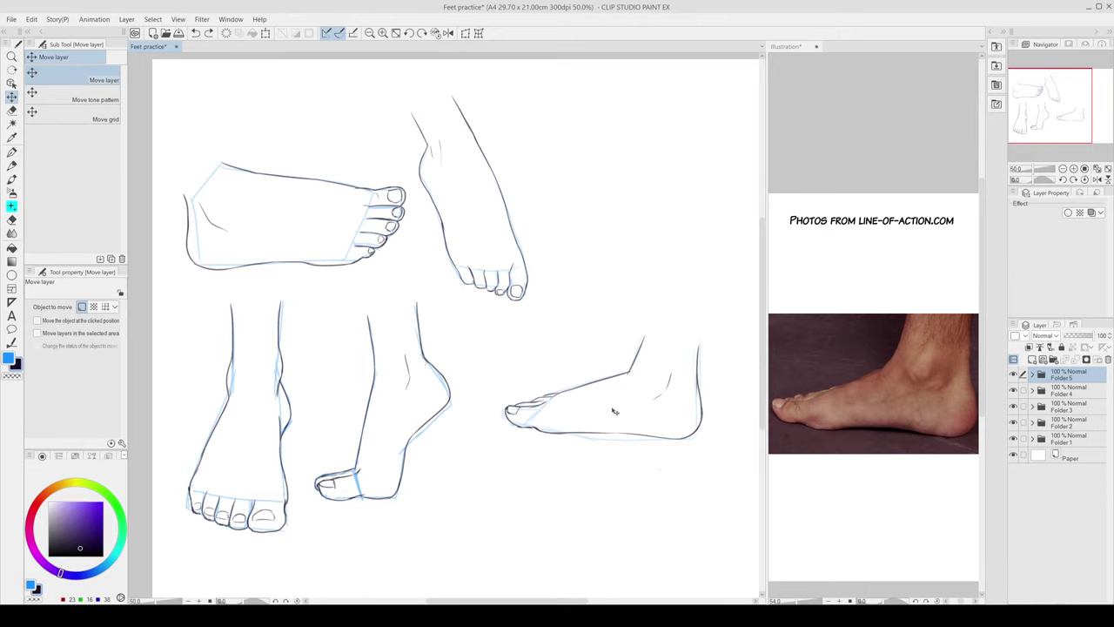
mouse_move(623, 414)
mouse_down()
mouse_move(492, 533)
mouse_move(420, 548)
mouse_up()
key(ctrl+s)
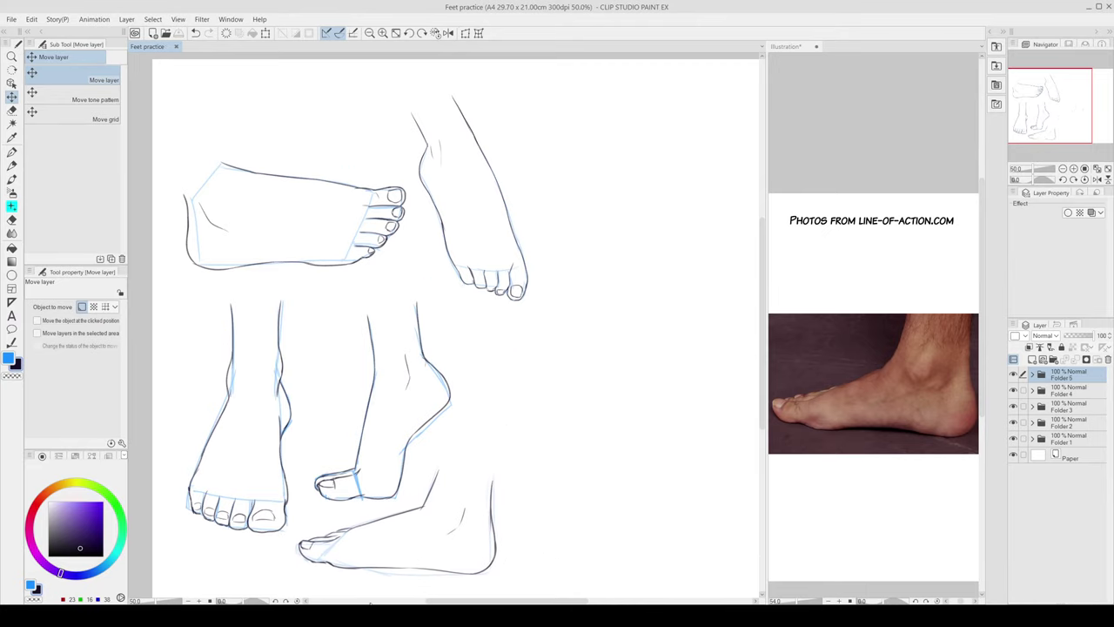
Step: Delete the side-view photo layer in the reference document and show the sole-of-foot photo on Layer 3
click(935, 273)
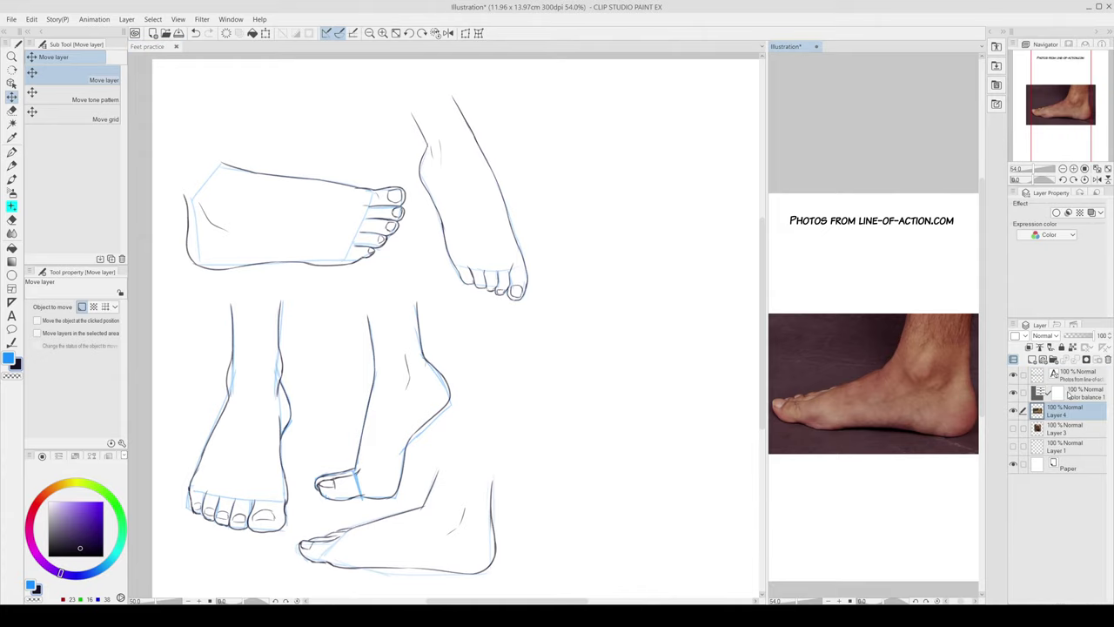
click(1107, 359)
click(1013, 411)
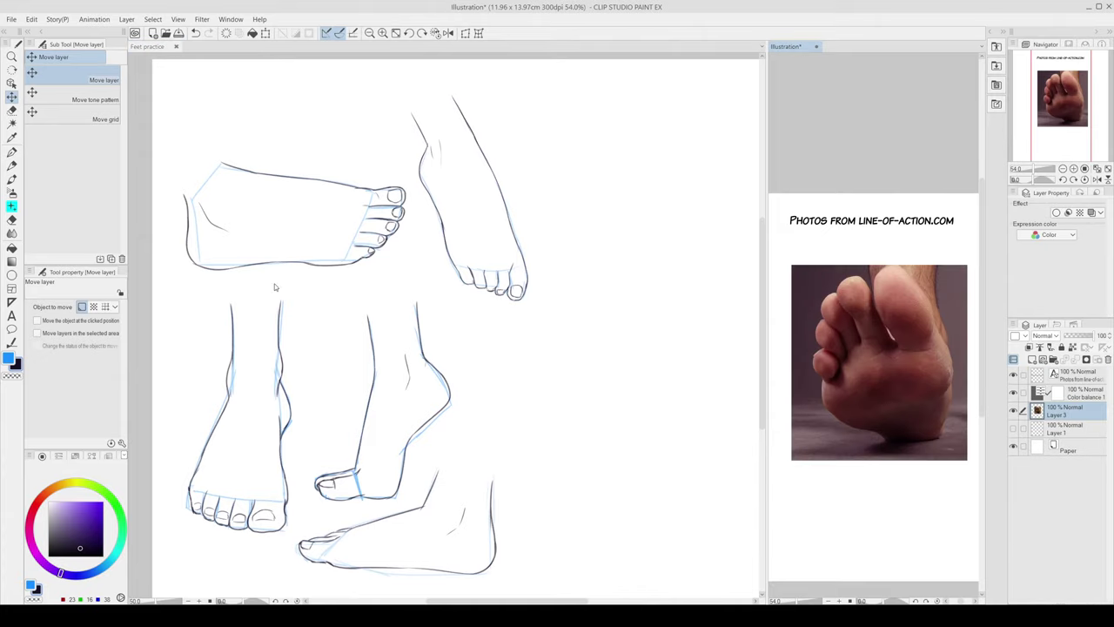
Step: Add a new folder containing a new layer to the feet practice drawing and switch the pencil to blue
click(620, 341)
key(p)
click(1060, 360)
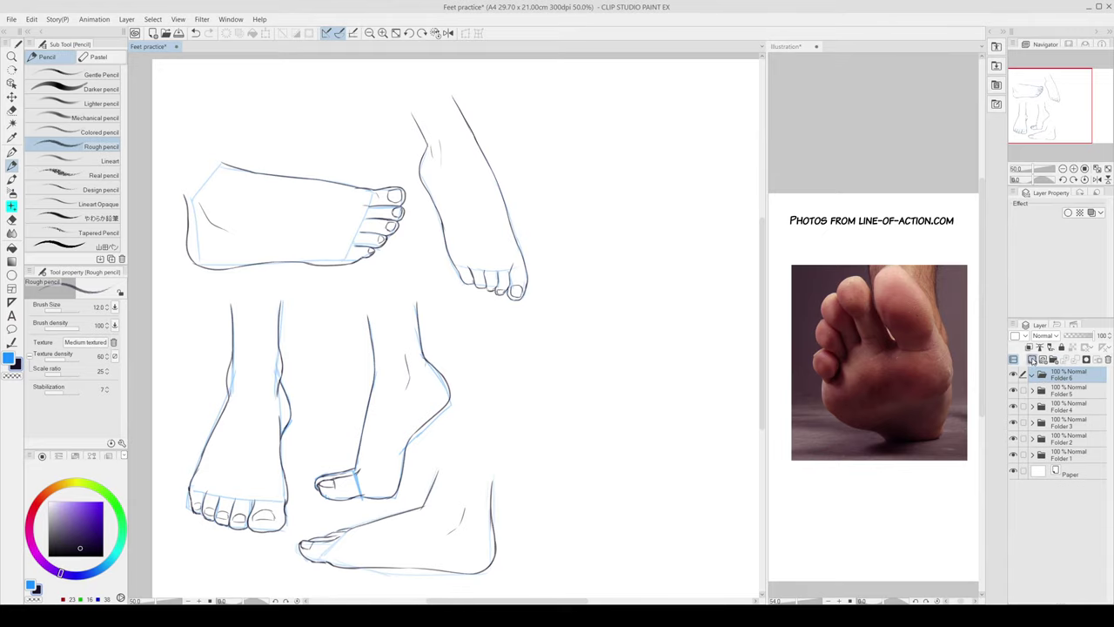
click(1032, 359)
scroll(613, 430, right, 2)
key(x)
scroll(575, 370, right, 2)
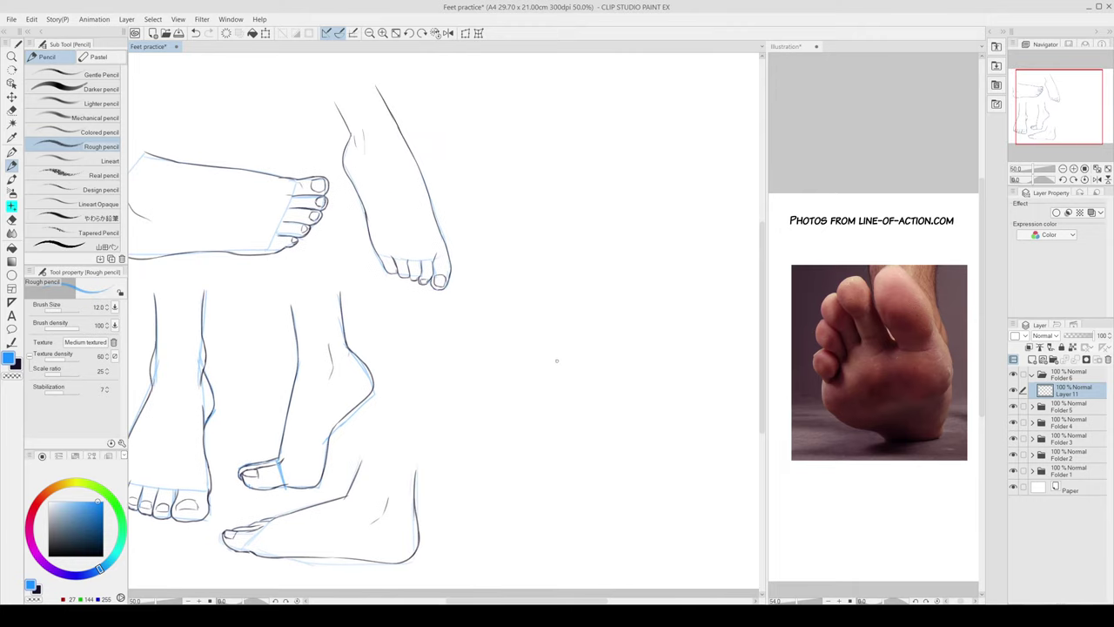
Step: Block in the ball of the sole-view foot as a blue rounded shape with a narrow heel strip beneath it
drag(505, 372, 558, 429)
drag(508, 368, 606, 318)
key(ctrl+z)
mouse_move(504, 371)
mouse_down()
mouse_move(568, 333)
mouse_move(639, 327)
mouse_move(631, 322)
mouse_move(660, 341)
mouse_move(652, 421)
mouse_move(547, 425)
mouse_move(597, 446)
mouse_move(658, 433)
mouse_up()
key(e)
key(p)
key(ctrl+z)
mouse_move(573, 427)
mouse_down()
mouse_move(595, 447)
mouse_move(653, 436)
mouse_up()
key(ctrl+z)
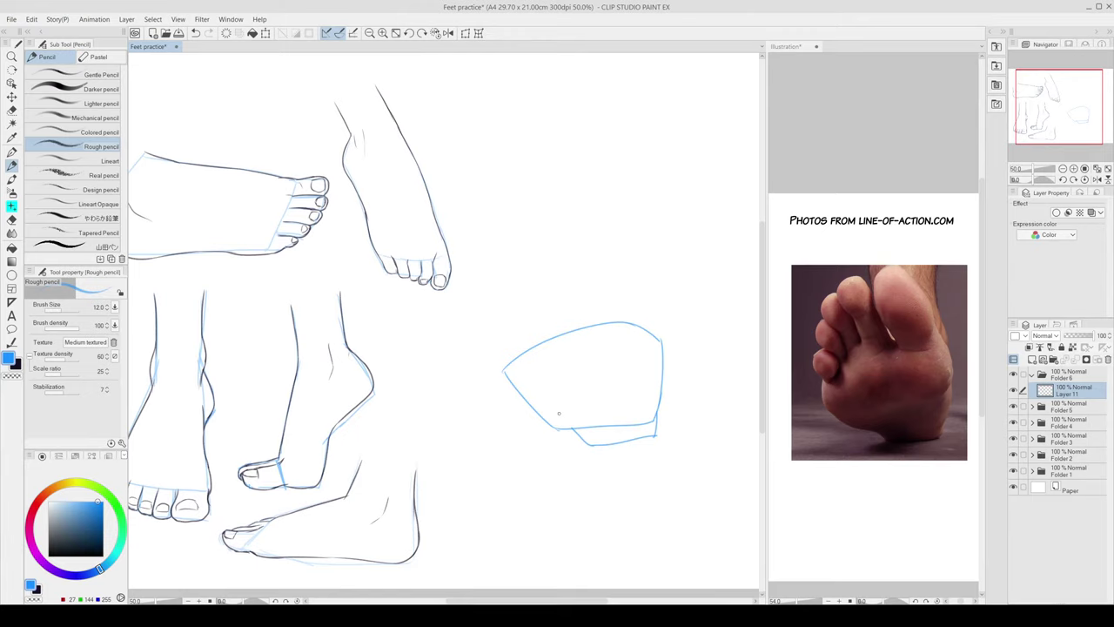
Step: Sketch one large blue arch above the ball of the foot for the mass of the toes
mouse_move(662, 334)
mouse_down()
mouse_move(635, 263)
mouse_move(619, 254)
mouse_move(592, 250)
mouse_move(521, 293)
mouse_up()
key(ctrl+z)
mouse_move(620, 251)
mouse_down()
mouse_move(555, 259)
mouse_move(519, 290)
mouse_move(499, 342)
mouse_move(504, 367)
mouse_up()
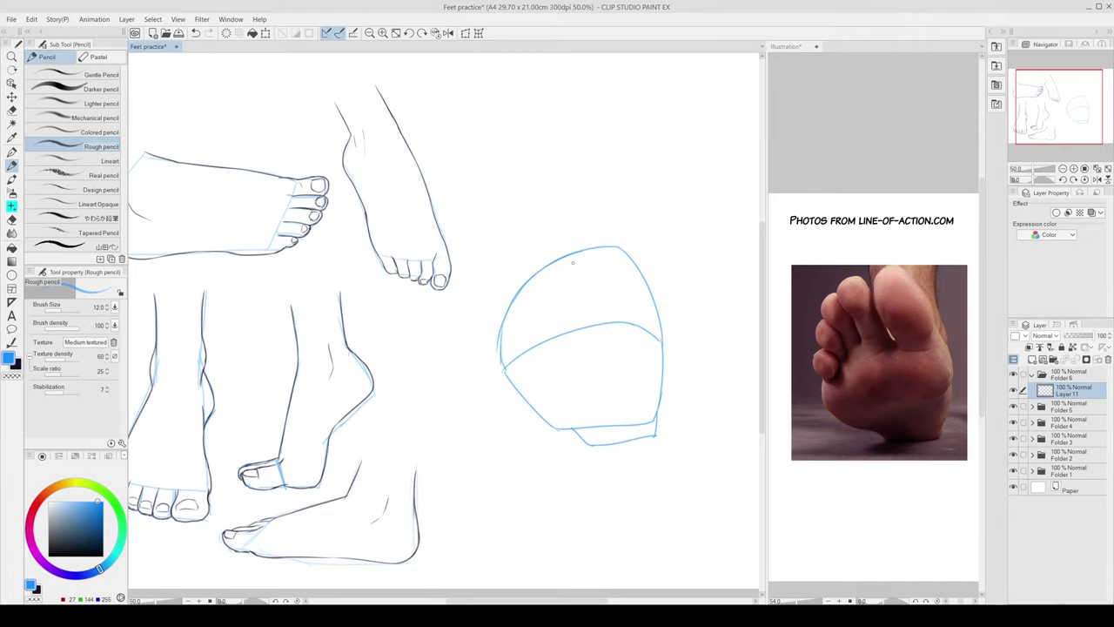
Step: Divide the toe mass into separate toes with blue lines running down to the ball of the foot
drag(574, 254, 601, 322)
mouse_move(583, 252)
mouse_down()
mouse_move(561, 299)
mouse_move(559, 261)
mouse_move(574, 278)
mouse_move(554, 260)
mouse_move(544, 299)
mouse_move(535, 274)
mouse_move(563, 329)
mouse_up()
key(ctrl+z)
mouse_move(535, 275)
mouse_down()
mouse_move(566, 329)
mouse_move(524, 295)
mouse_move(514, 302)
mouse_move(544, 345)
mouse_up()
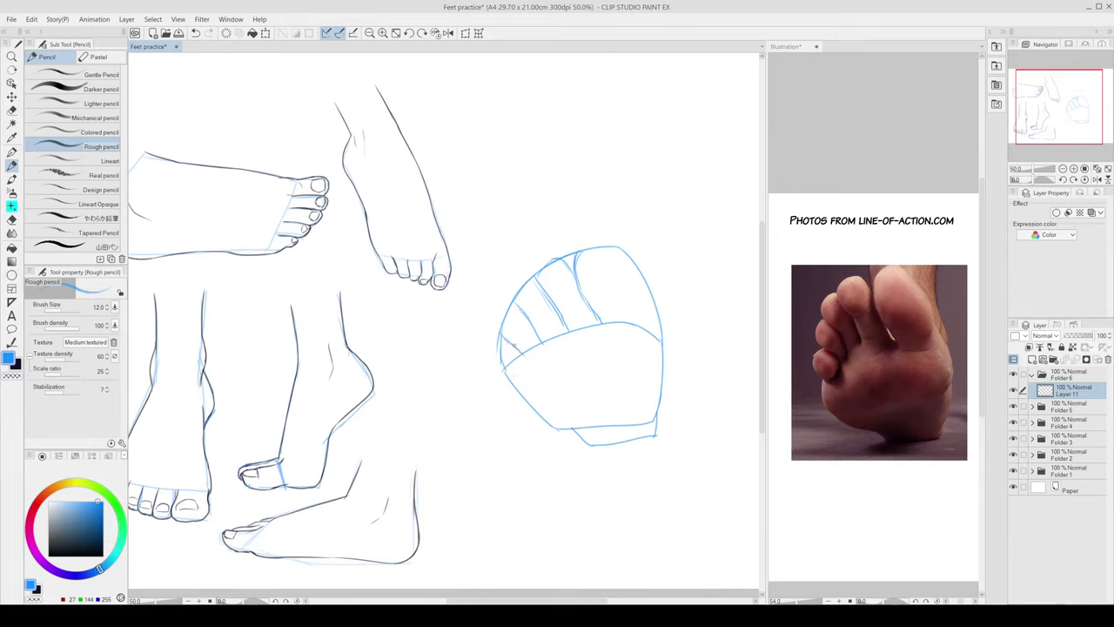
Step: Sketch the little toe as a small blue round shape at the outer end of the toe mass
drag(502, 330, 515, 344)
mouse_move(513, 343)
mouse_down()
mouse_move(519, 351)
mouse_move(493, 355)
mouse_up()
key(ctrl+z)
drag(503, 370, 520, 356)
drag(512, 303, 502, 331)
key(e)
drag(507, 388, 522, 394)
key(p)
key(ctrl+z)
key(ctrl+z)
key(ctrl+z)
Step: Lower the sole-view sketch layer's opacity to 34%, add a layer above it, and switch to the dark colour
click(1079, 337)
click(1074, 336)
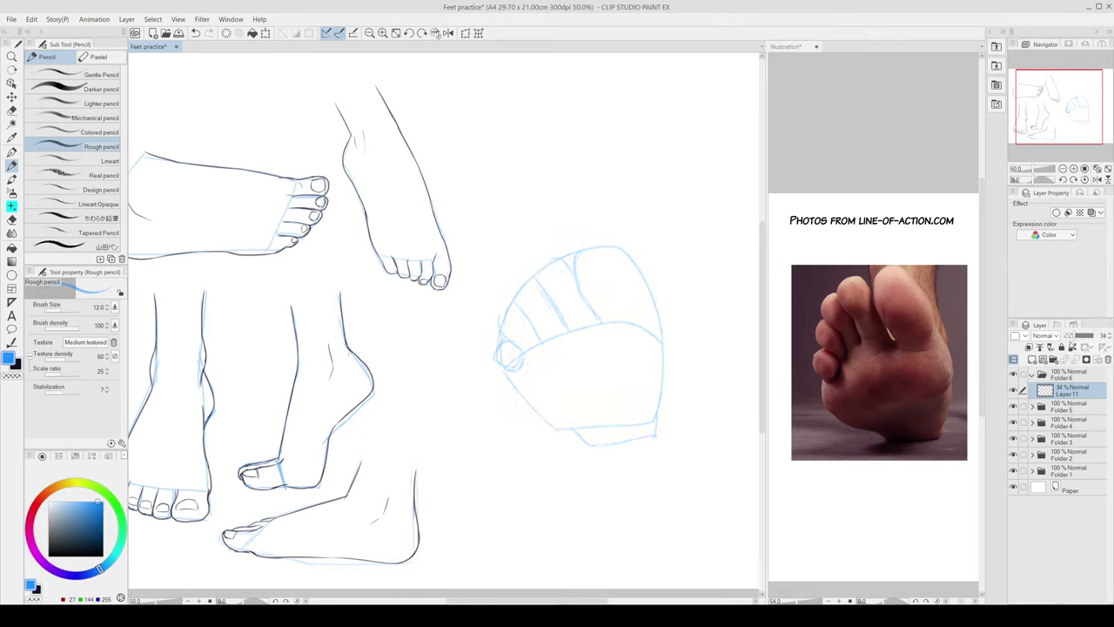
click(1033, 360)
key(x)
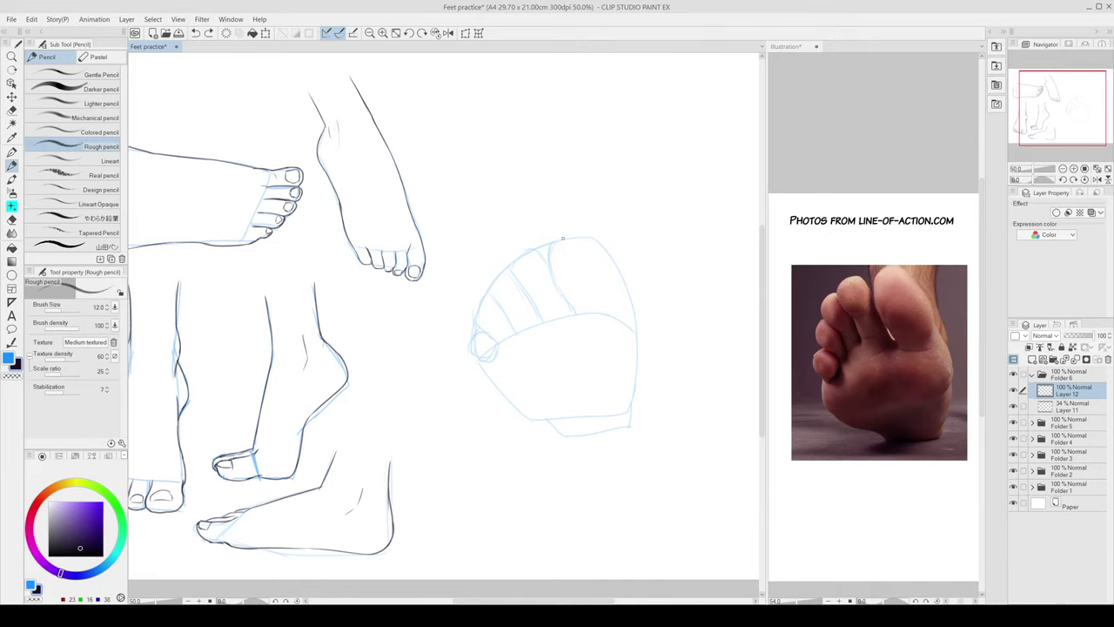
Step: Draw the big toe's inner edge on the sole-view foot in dark pencil down to the ball
drag(551, 246, 557, 286)
drag(562, 290, 566, 307)
drag(566, 300, 576, 312)
Step: Outline the rounded tip of the sole-view foot's big toe, undoing and redrawing the curve
drag(551, 254, 597, 242)
key(ctrl+z)
mouse_move(566, 239)
mouse_down()
mouse_move(594, 252)
mouse_move(566, 242)
mouse_move(594, 240)
mouse_move(564, 238)
mouse_move(605, 249)
mouse_move(591, 243)
mouse_move(626, 295)
mouse_up()
key(ctrl+z)
key(ctrl+z)
key(ctrl+z)
key(ctrl+z)
key(ctrl+z)
key(ctrl+z)
key(ctrl+z)
drag(596, 244, 631, 307)
key(ctrl+z)
key(ctrl+z)
key(ctrl+z)
key(ctrl+z)
key(ctrl+z)
key(ctrl+z)
key(ctrl+z)
Step: Extend the big toe's outer edge down along the side of the ball of the foot
drag(616, 268, 634, 333)
key(ctrl+z)
key(ctrl+z)
drag(623, 291, 636, 341)
key(ctrl+z)
drag(624, 295, 636, 348)
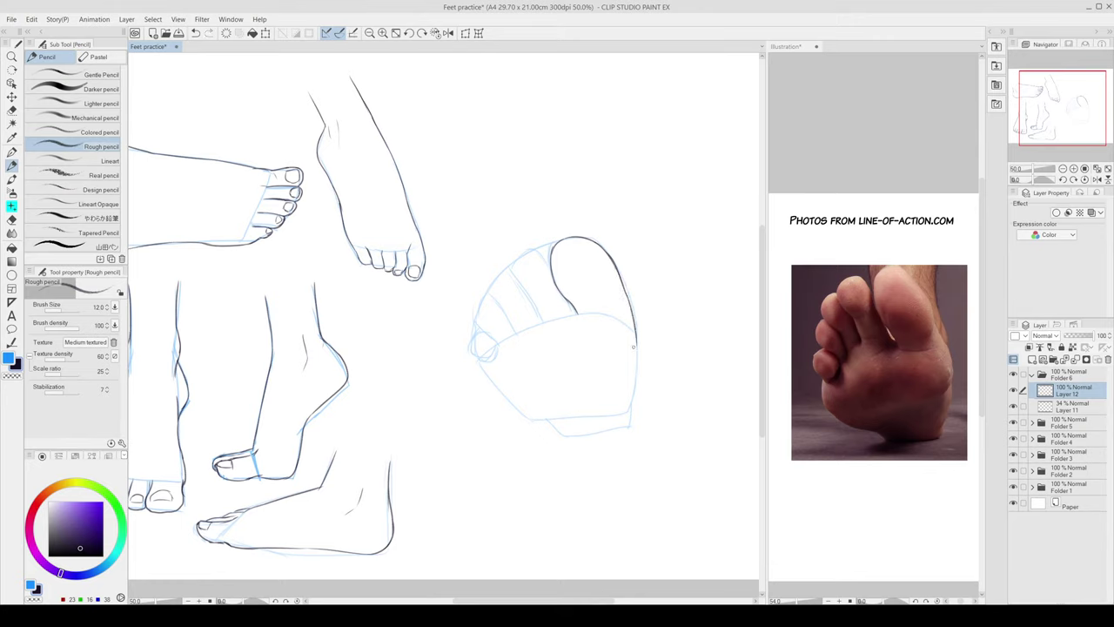
Step: Outline the second toe of the sole-view foot with a rounded tip and an edge reaching the ball
mouse_move(553, 271)
mouse_down()
mouse_move(519, 258)
mouse_move(512, 273)
mouse_move(524, 254)
mouse_up()
key(ctrl+z)
key(ctrl+z)
key(ctrl+z)
key(ctrl+z)
mouse_move(552, 271)
mouse_down()
mouse_move(526, 257)
mouse_move(537, 256)
mouse_move(512, 271)
mouse_move(524, 291)
mouse_move(535, 253)
mouse_move(515, 258)
mouse_move(522, 293)
mouse_up()
key(ctrl+z)
key(ctrl+z)
key(ctrl+z)
key(e)
key(p)
key(ctrl+z)
key(ctrl+z)
key(e)
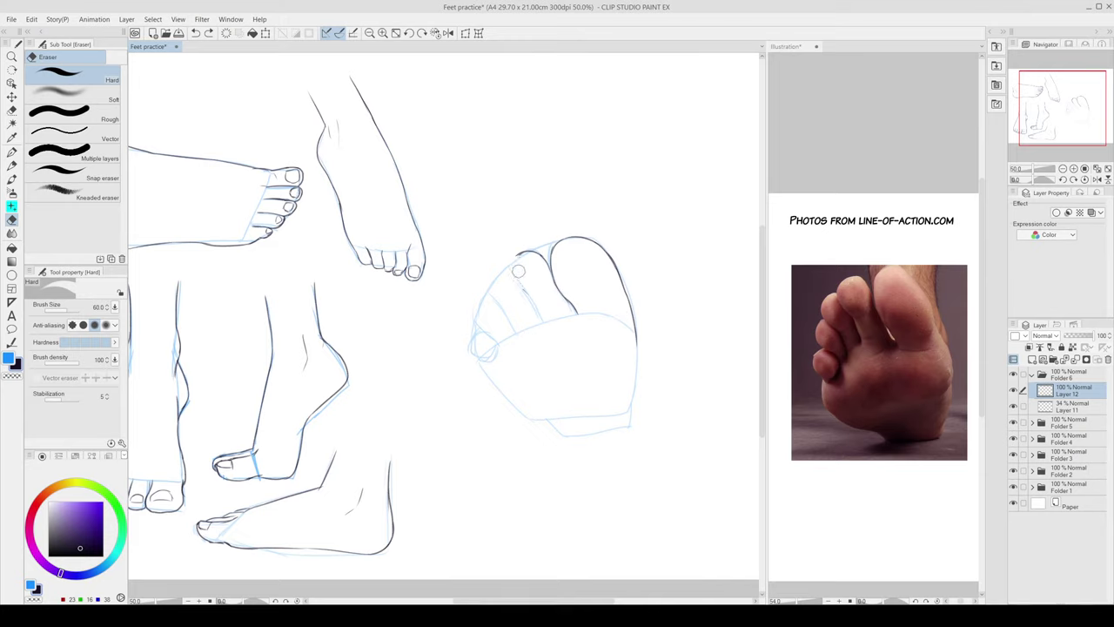
key(p)
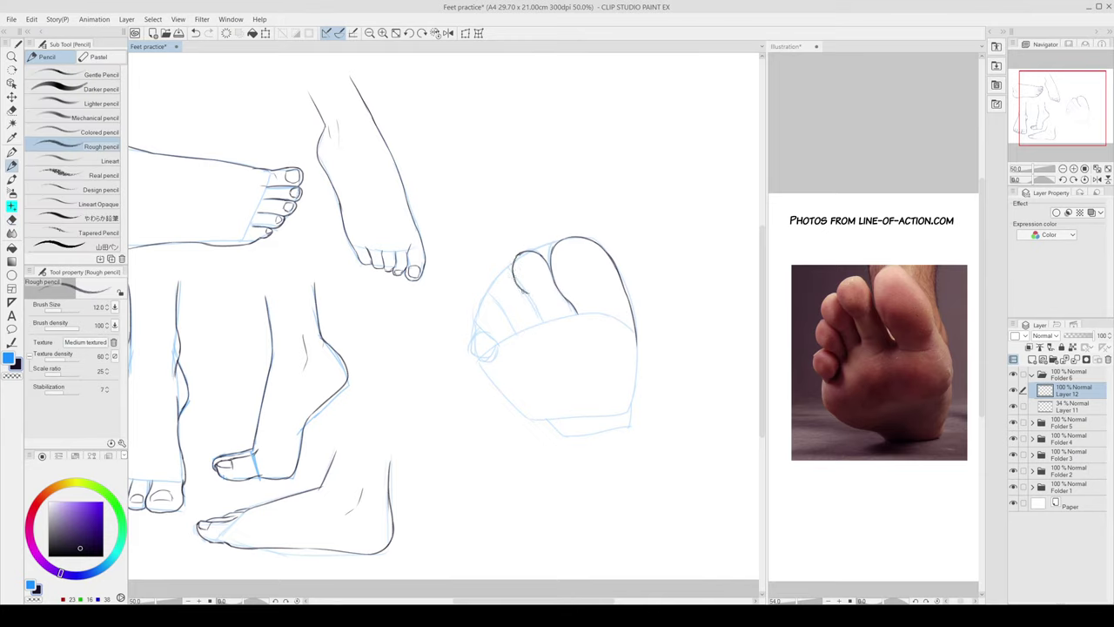
drag(526, 293, 540, 316)
Step: Outline the third and fourth toes of the sole-view foot in dark pencil
drag(496, 272, 509, 319)
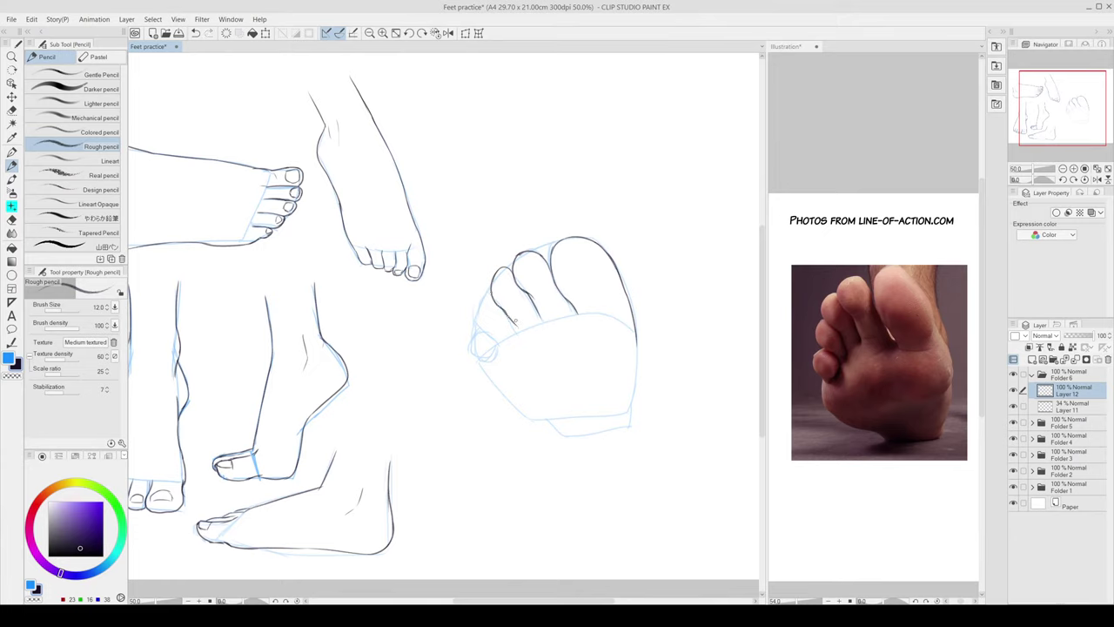
key(ctrl+z)
drag(503, 307, 517, 333)
drag(487, 296, 479, 331)
drag(480, 304, 497, 343)
Step: Draw the crease under the sole-view foot's big toe and outline the round little toe, cleaning up its edge
drag(575, 303, 608, 301)
key(e)
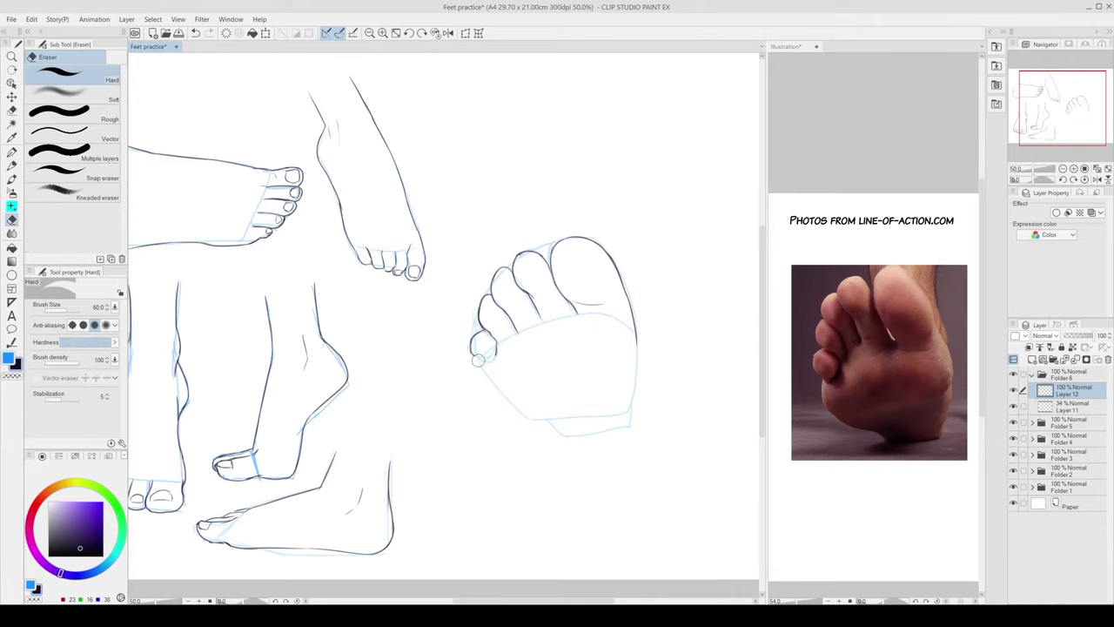
key(p)
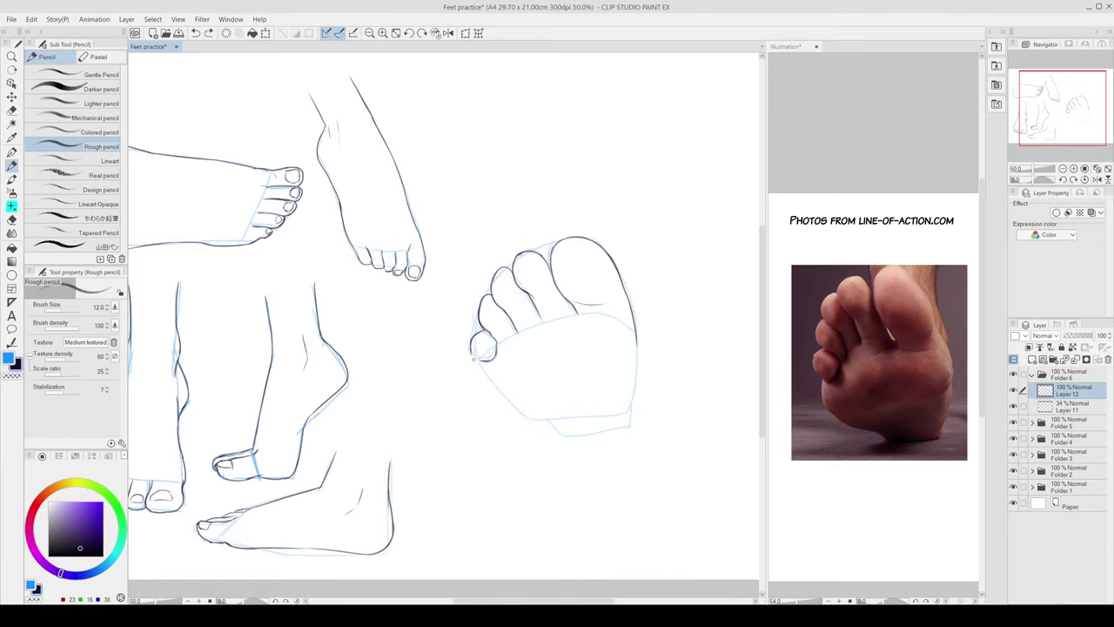
drag(470, 355, 487, 358)
key(ctrl+z)
Step: Add short creases at the base of the sole-view foot's smaller toes and undo the unwanted strokes
drag(485, 328, 498, 335)
drag(508, 311, 520, 307)
key(ctrl+z)
drag(509, 312, 526, 300)
mouse_move(560, 295)
mouse_down()
mouse_move(571, 314)
mouse_move(613, 321)
mouse_up()
key(ctrl+z)
key(ctrl+z)
key(ctrl+z)
key(e)
key(p)
key(ctrl+z)
key(ctrl+z)
key(ctrl+z)
Step: Outline the sole's outer edge in a curve from the little toe to the heel, undoing and redrawing strokes
drag(481, 362, 497, 389)
key(ctrl+z)
key(ctrl+z)
mouse_move(481, 361)
mouse_down()
mouse_move(511, 405)
mouse_move(501, 399)
mouse_move(558, 432)
mouse_move(602, 438)
mouse_move(573, 434)
mouse_move(627, 426)
mouse_up()
key(ctrl+z)
key(ctrl+z)
key(ctrl+z)
key(ctrl+z)
key(ctrl+z)
key(ctrl+z)
key(ctrl+z)
key(ctrl+z)
key(ctrl+z)
Step: Outline the big-toe side of the sole from the ball down to the heel corner, redrawing it until it fits
drag(637, 335, 634, 399)
key(ctrl+z)
key(e)
key(p)
mouse_move(630, 291)
mouse_down()
mouse_move(641, 318)
mouse_move(623, 285)
mouse_move(635, 387)
mouse_up()
key(ctrl+z)
mouse_move(636, 336)
mouse_down()
mouse_move(630, 386)
mouse_move(578, 379)
mouse_move(638, 357)
mouse_move(630, 396)
mouse_up()
key(ctrl+z)
key(ctrl+z)
key(ctrl+z)
drag(636, 381, 628, 427)
key(ctrl+z)
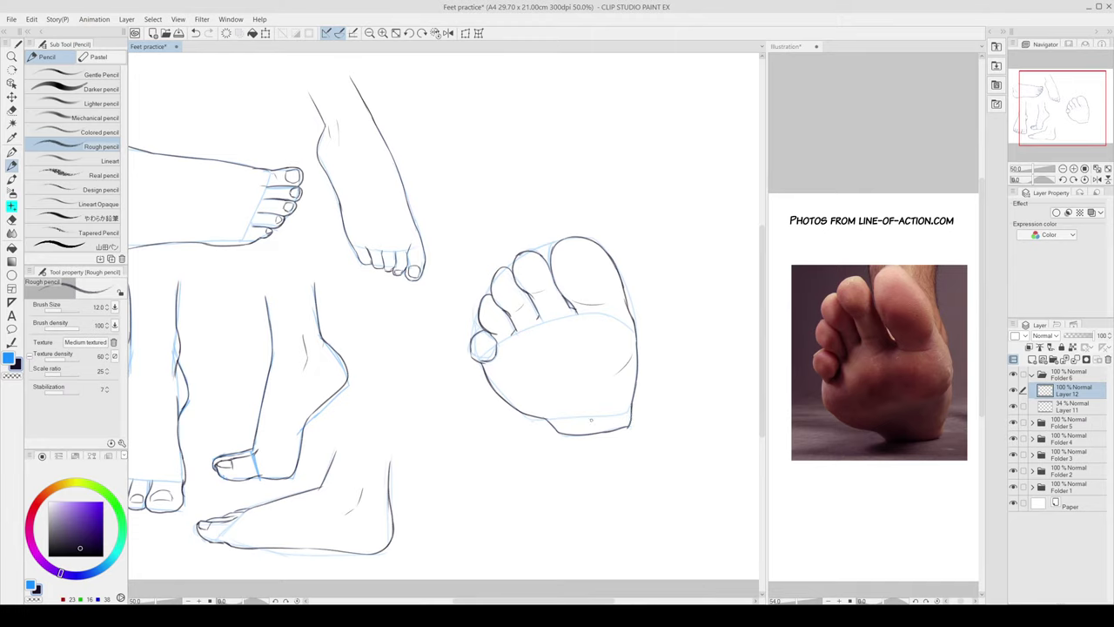
Step: Draw the crease line across the heel and redraw the sole's outer edge below the little toe
key(ctrl+z)
drag(554, 420, 601, 416)
key(e)
mouse_move(492, 387)
mouse_down()
mouse_move(484, 373)
mouse_move(504, 394)
mouse_up()
key(p)
key(ctrl+z)
drag(484, 364, 501, 398)
Step: Hide the blue sketch Layer 11 and touch up the gap between the big toe and second toe
click(1013, 407)
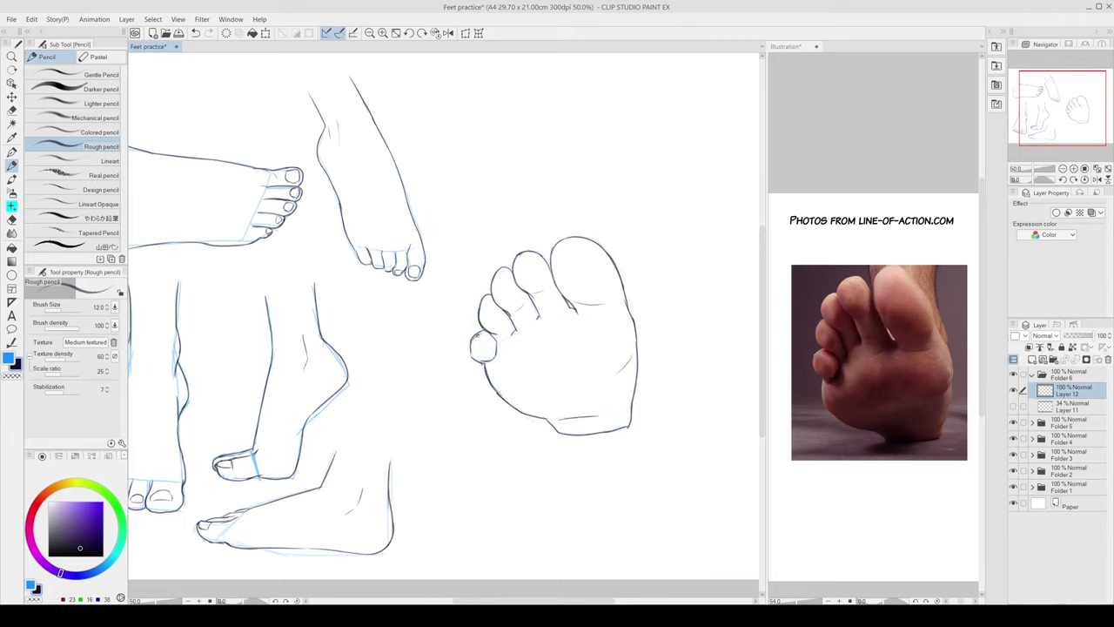
mouse_move(584, 233)
mouse_down()
mouse_move(604, 250)
mouse_move(563, 243)
mouse_move(556, 253)
mouse_move(585, 233)
mouse_move(558, 239)
mouse_move(590, 244)
mouse_up()
key(ctrl+z)
key(e)
key(p)
drag(570, 305, 572, 312)
drag(567, 304, 576, 316)
key(ctrl+z)
key(ctrl+z)
key(ctrl+y)
drag(680, 430, 677, 420)
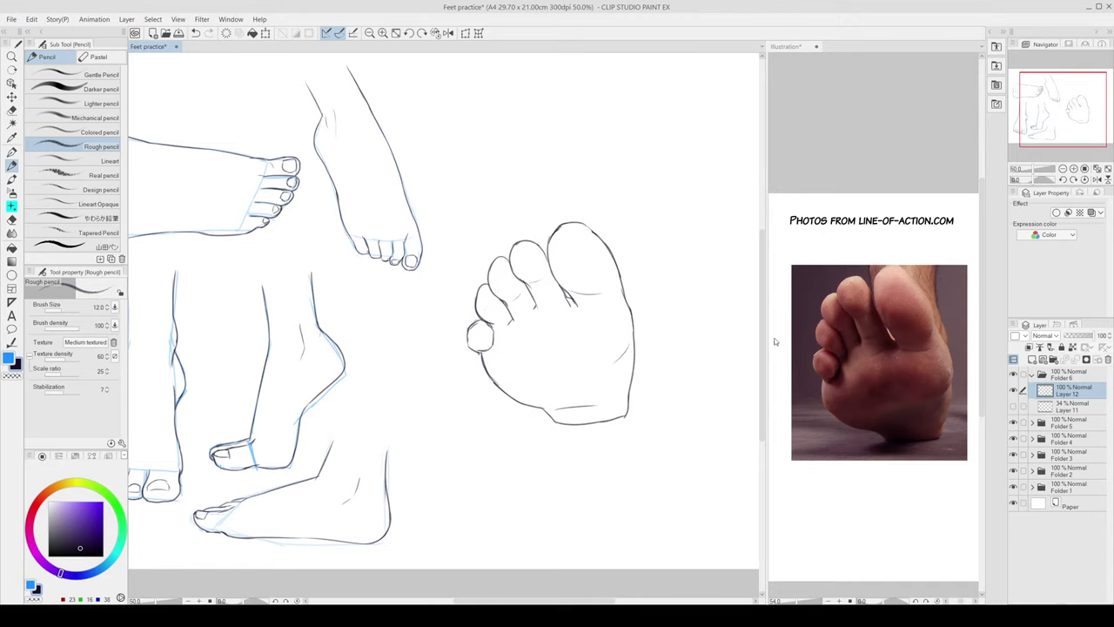
Step: Clean up the sole's outer edge between the little toe and the heel
key(e)
mouse_move(486, 378)
mouse_down()
mouse_move(487, 365)
mouse_move(504, 394)
mouse_move(492, 384)
mouse_move(520, 401)
mouse_up()
key(p)
key(ctrl+z)
key(ctrl+z)
key(ctrl+z)
Step: Show the blue sketch layer again, collapse Folder 6 and move the sole-view foot closer to the other feet
click(1063, 169)
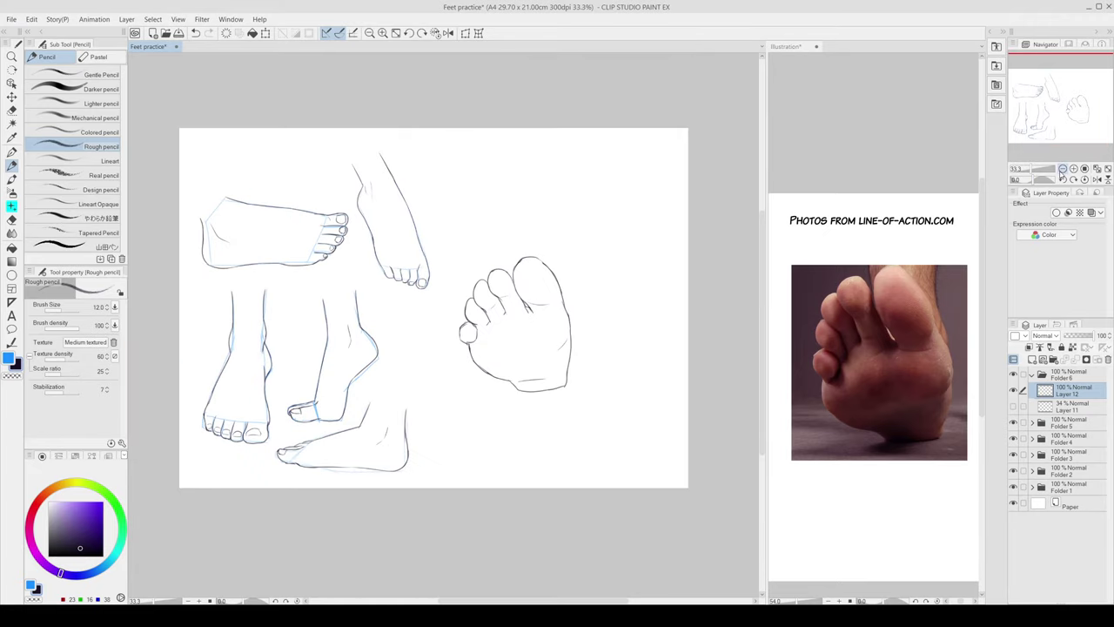
click(1014, 406)
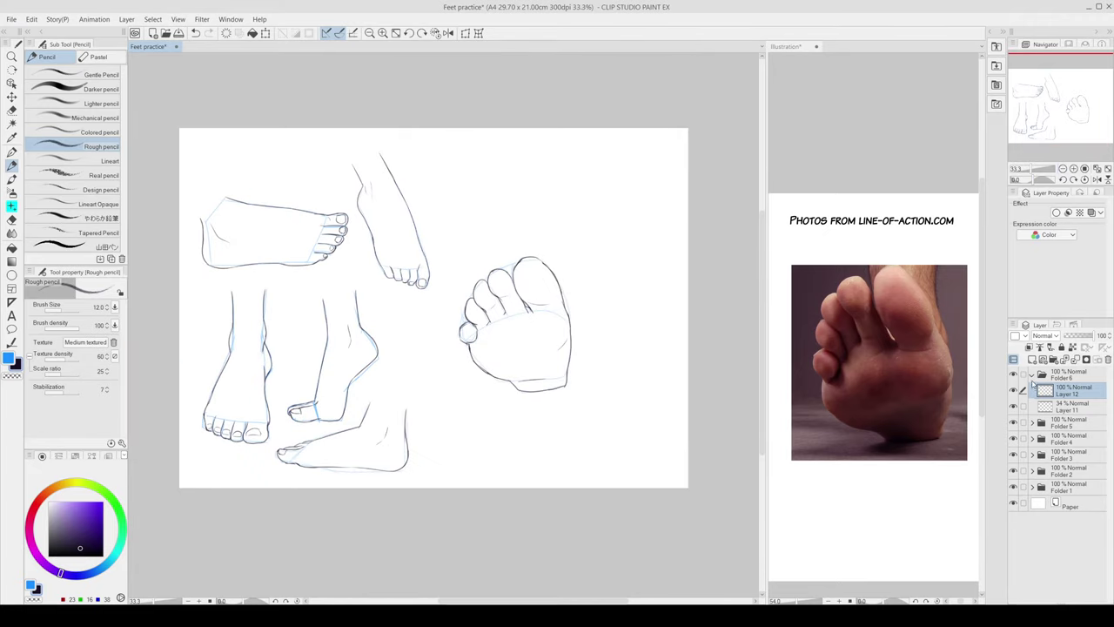
click(1032, 375)
key(k)
drag(562, 339, 505, 401)
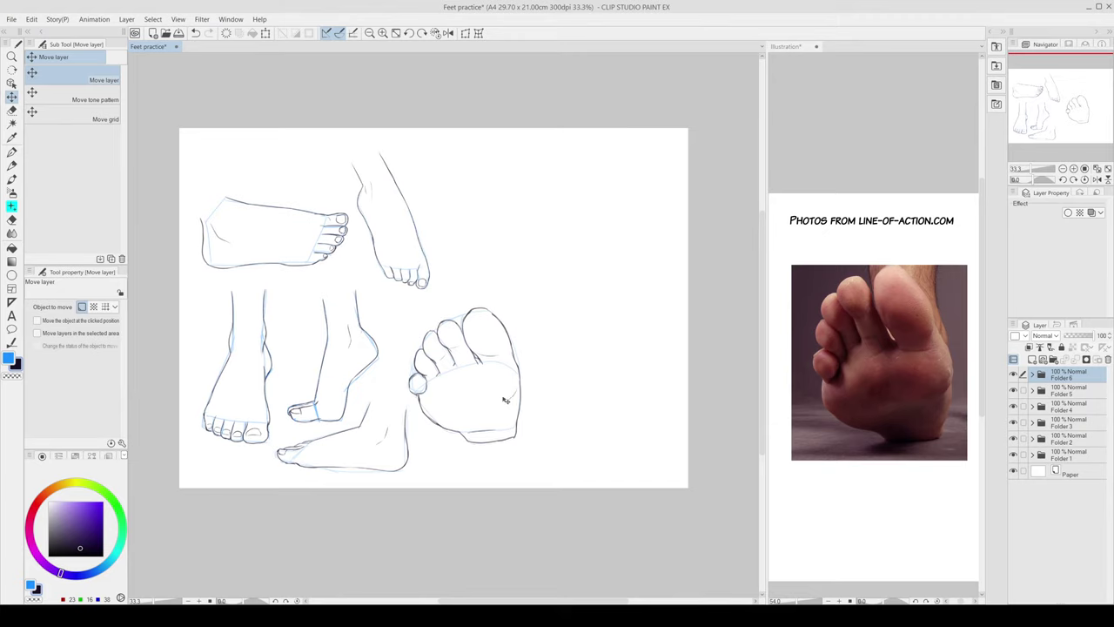
Step: Scale down the sole-view foot to match the other feet and save the drawing
key(ctrl+t)
drag(522, 444, 460, 375)
key(Return)
key(ctrl+s)
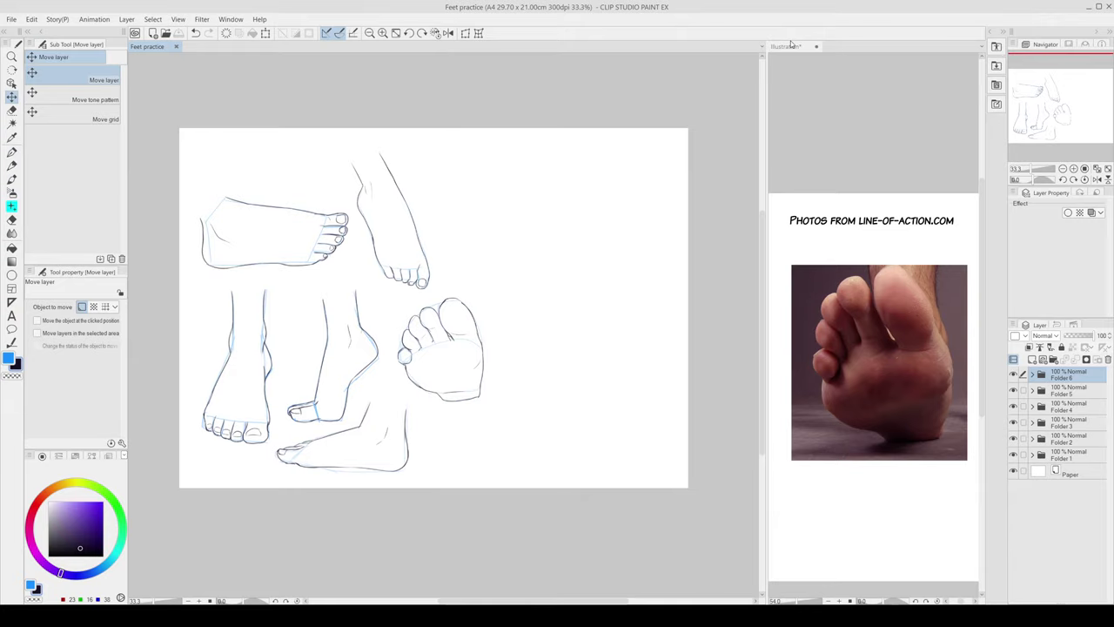
Step: Hide the sole photo in the reference document, paste the raised-heel foot photo and position it below the caption
click(787, 46)
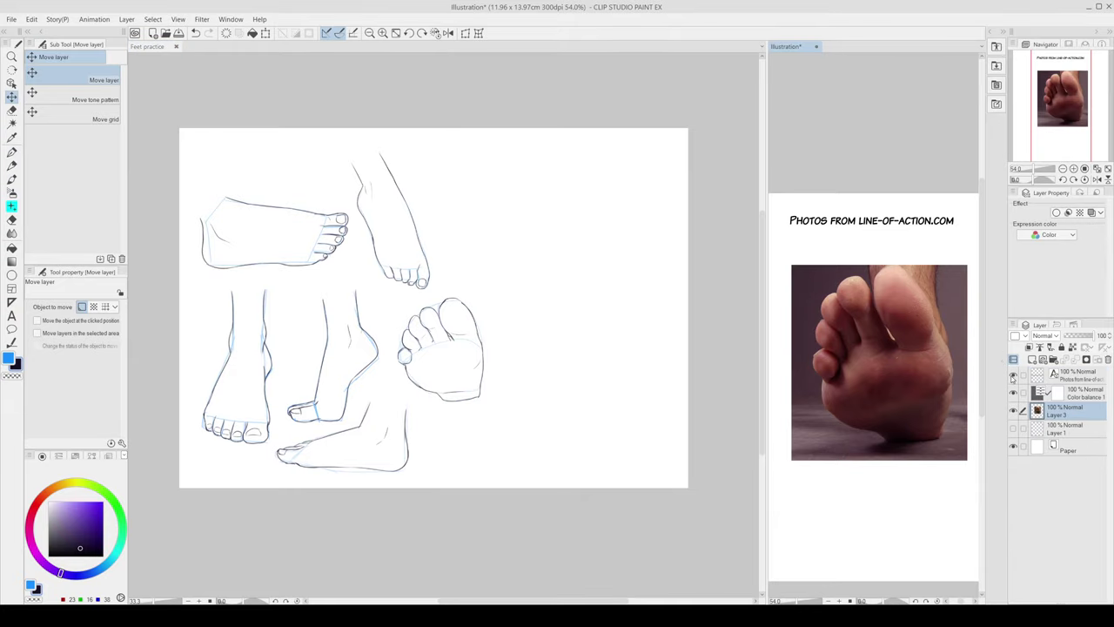
click(1012, 413)
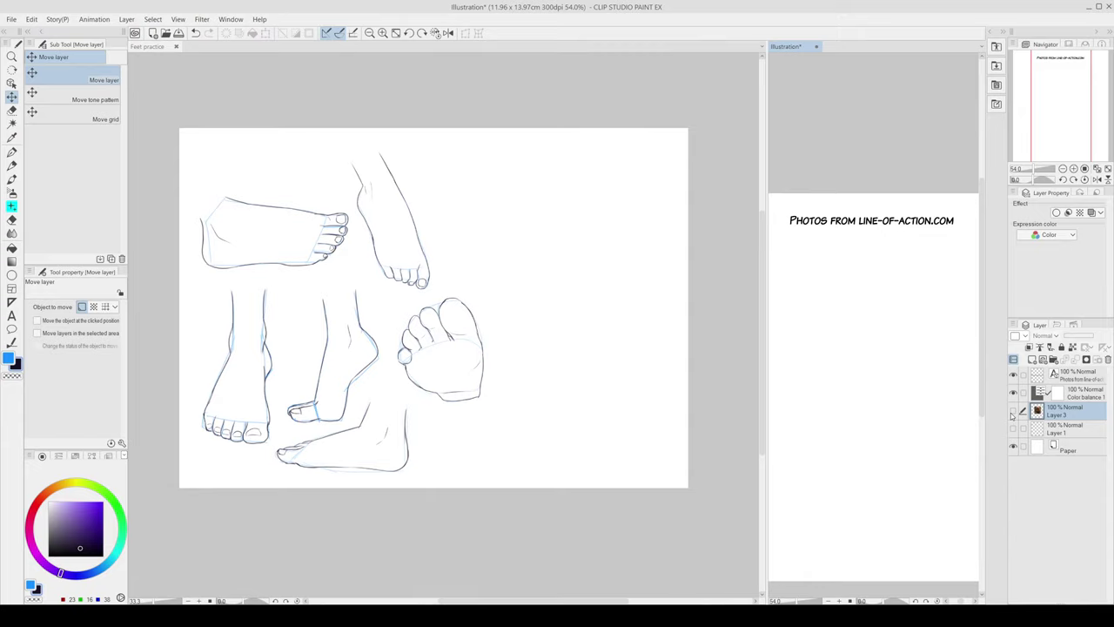
click(615, 399)
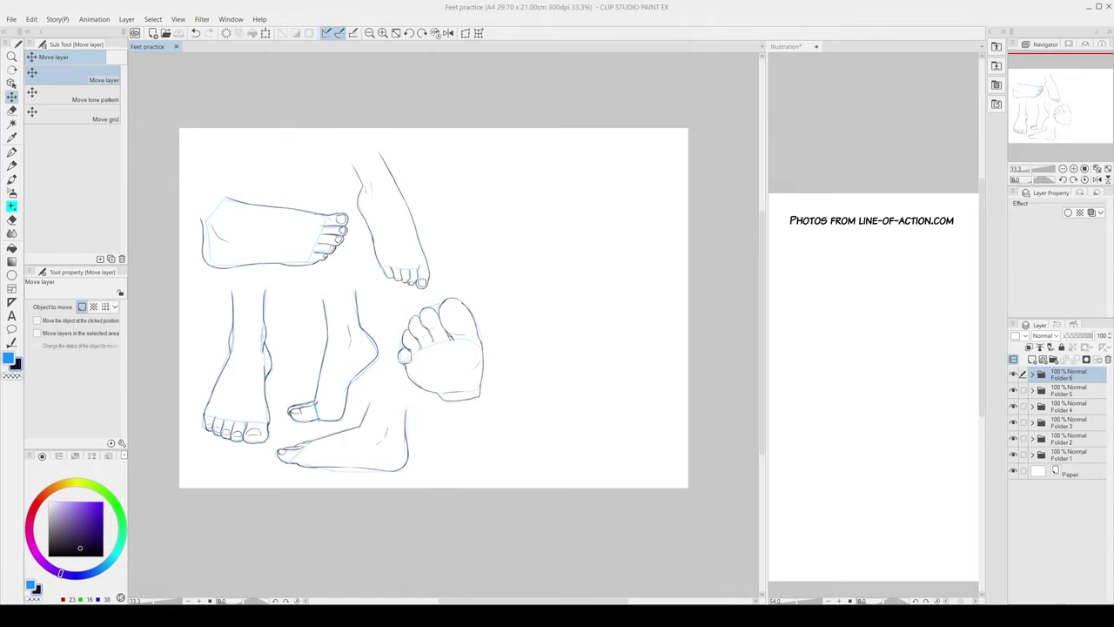
click(902, 257)
key(ctrl+v)
drag(819, 273, 910, 355)
scroll(911, 357, up, 2)
scroll(905, 331, down, 1)
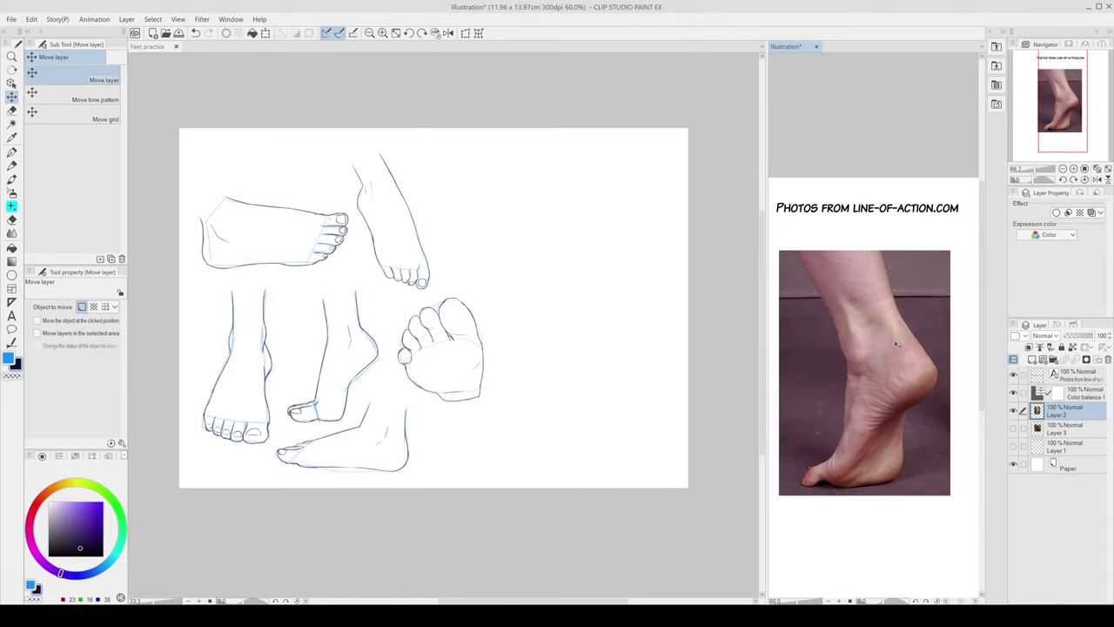
scroll(905, 326, up, 2)
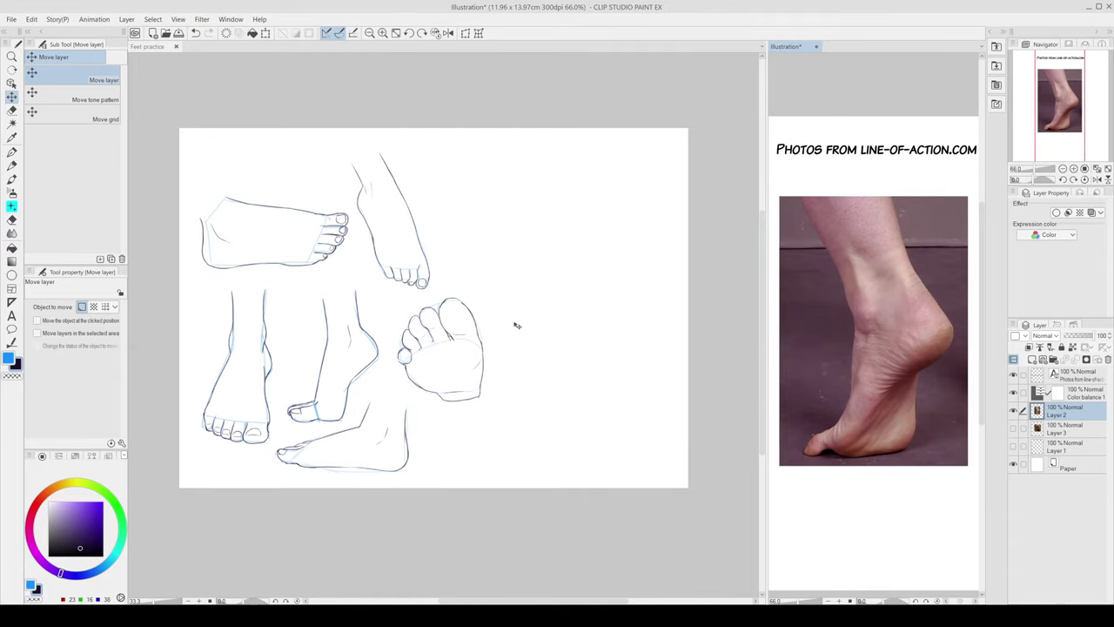
Step: Create Folder 7 in the Feet practice drawing and add a new raster layer inside it
click(558, 354)
click(1052, 359)
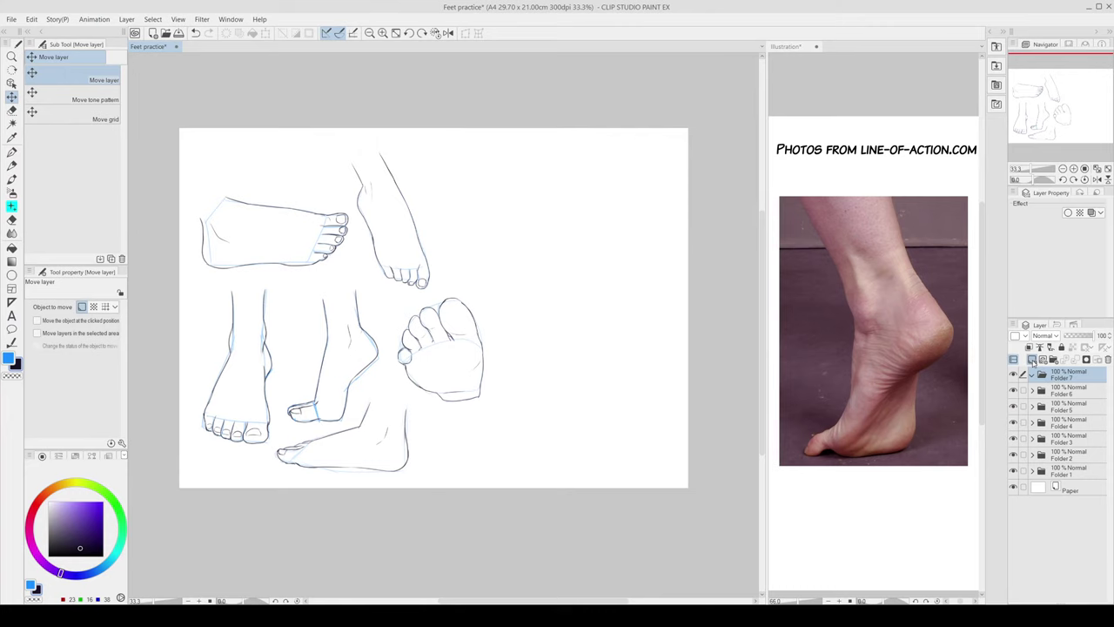
click(1031, 359)
click(1073, 168)
key(p)
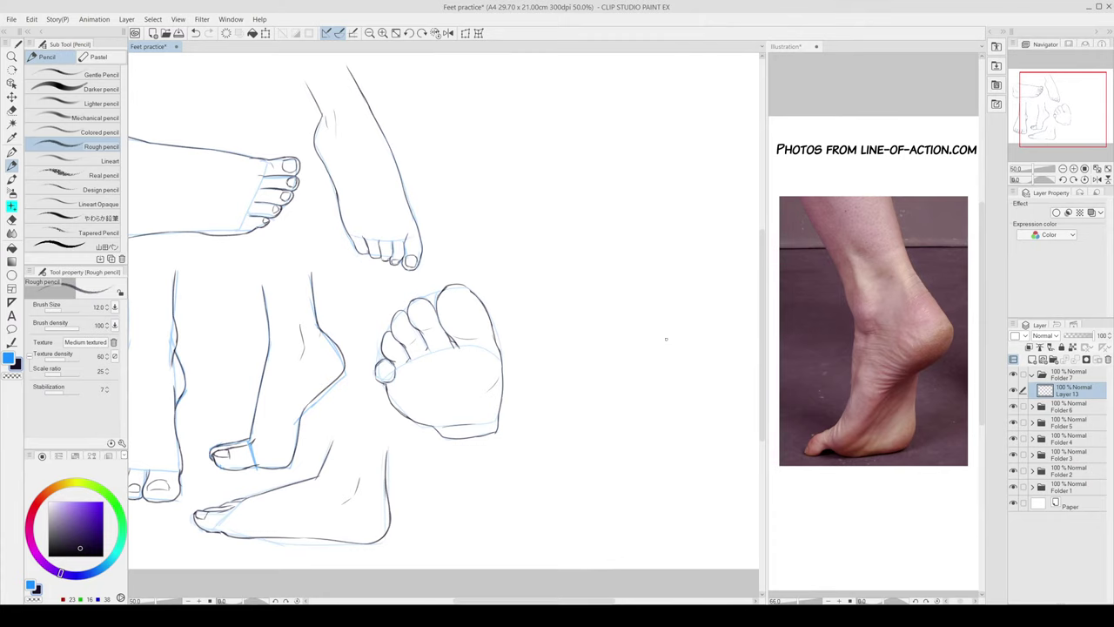
Step: Block in the ankle, heel and arch of the raised-heel foot with simple blue pencil shapes
key(x)
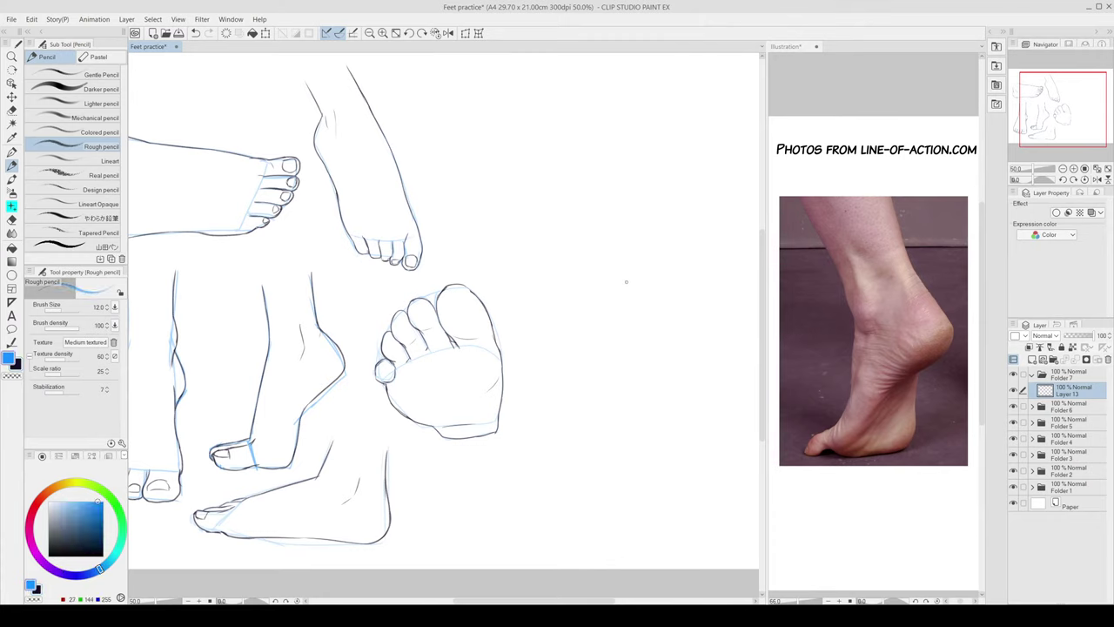
mouse_move(694, 198)
mouse_down()
mouse_move(711, 243)
mouse_move(707, 234)
mouse_move(655, 286)
mouse_up()
key(ctrl+z)
mouse_move(619, 208)
mouse_down()
mouse_move(616, 297)
mouse_move(645, 304)
mouse_up()
mouse_move(688, 258)
mouse_down()
mouse_move(669, 353)
mouse_move(594, 359)
mouse_up()
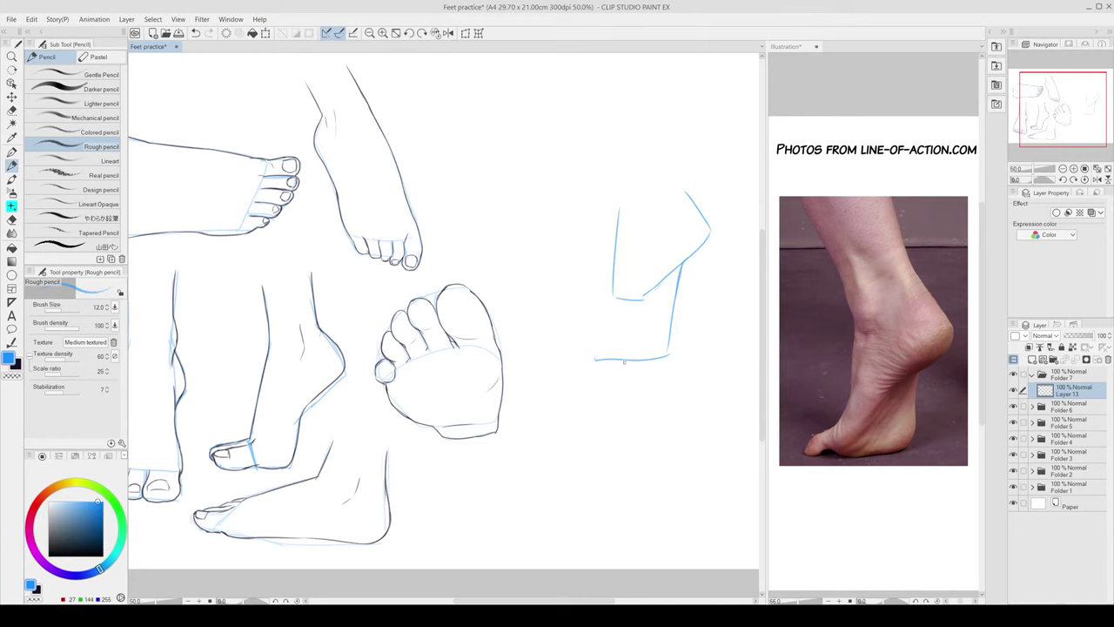
Step: Sketch the ball, front edge and toes of the raised-heel foot in blue, redrawing strokes that miss
key(ctrl+z)
drag(668, 348, 668, 352)
drag(664, 361, 602, 368)
key(ctrl+z)
key(ctrl+z)
drag(666, 359, 590, 368)
drag(612, 273, 587, 345)
key(ctrl+z)
mouse_move(612, 280)
mouse_down()
mouse_move(590, 343)
mouse_move(568, 348)
mouse_move(559, 360)
mouse_move(570, 368)
mouse_move(557, 369)
mouse_move(595, 366)
mouse_up()
key(ctrl+z)
key(ctrl+z)
key(ctrl+z)
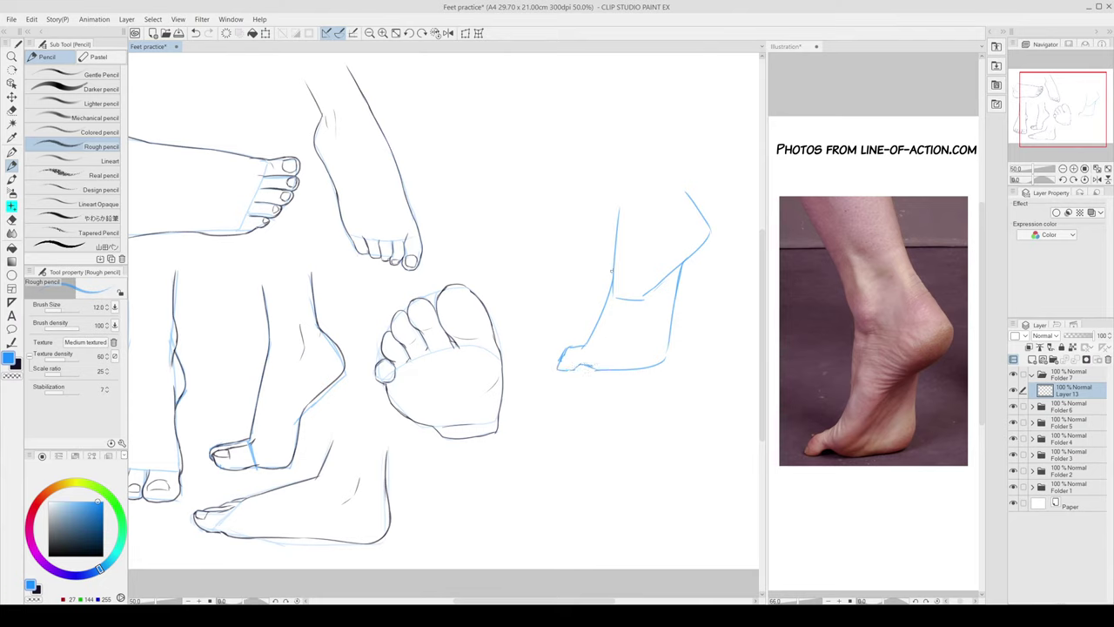
Step: Sketch the front and back lines of the lower leg above the ankle in blue
drag(602, 178, 621, 217)
key(ctrl+z)
mouse_move(590, 148)
mouse_down()
mouse_move(619, 205)
mouse_move(641, 207)
mouse_up()
mouse_move(652, 107)
mouse_down()
mouse_move(675, 182)
mouse_move(647, 203)
mouse_move(668, 178)
mouse_move(698, 204)
mouse_move(674, 178)
mouse_move(697, 209)
mouse_up()
key(ctrl+z)
drag(712, 268, 690, 282)
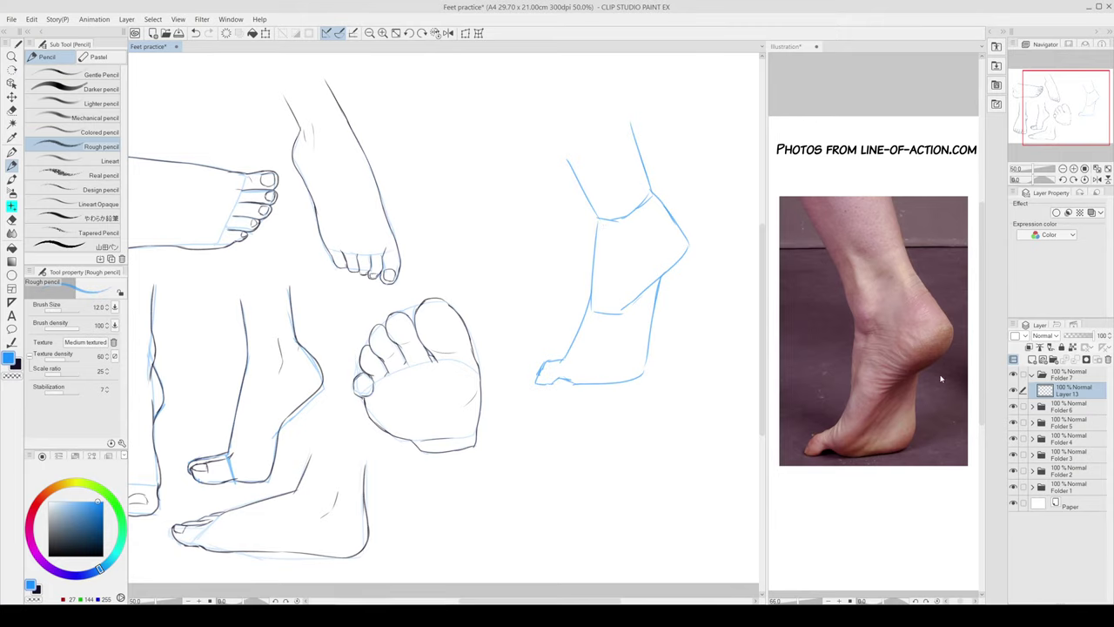
Step: Tidy the front edge of the blue sketch, lower its layer opacity to 40% and add a new layer above it
key(e)
mouse_move(589, 298)
mouse_down()
mouse_move(564, 360)
mouse_move(579, 337)
mouse_up()
key(p)
click(1073, 336)
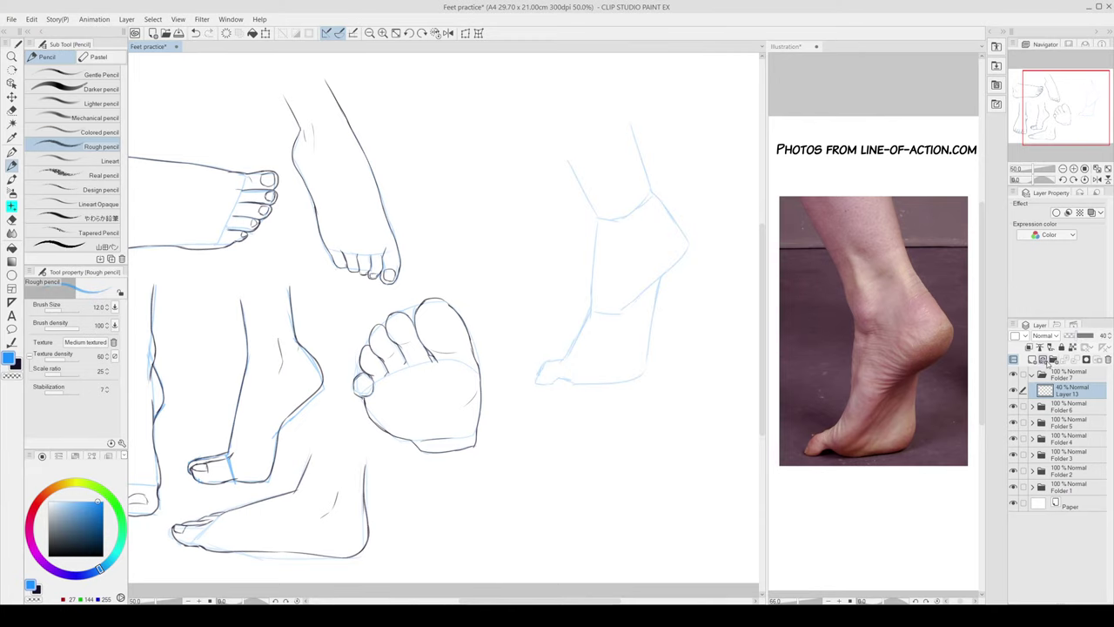
click(1031, 360)
drag(662, 417, 646, 424)
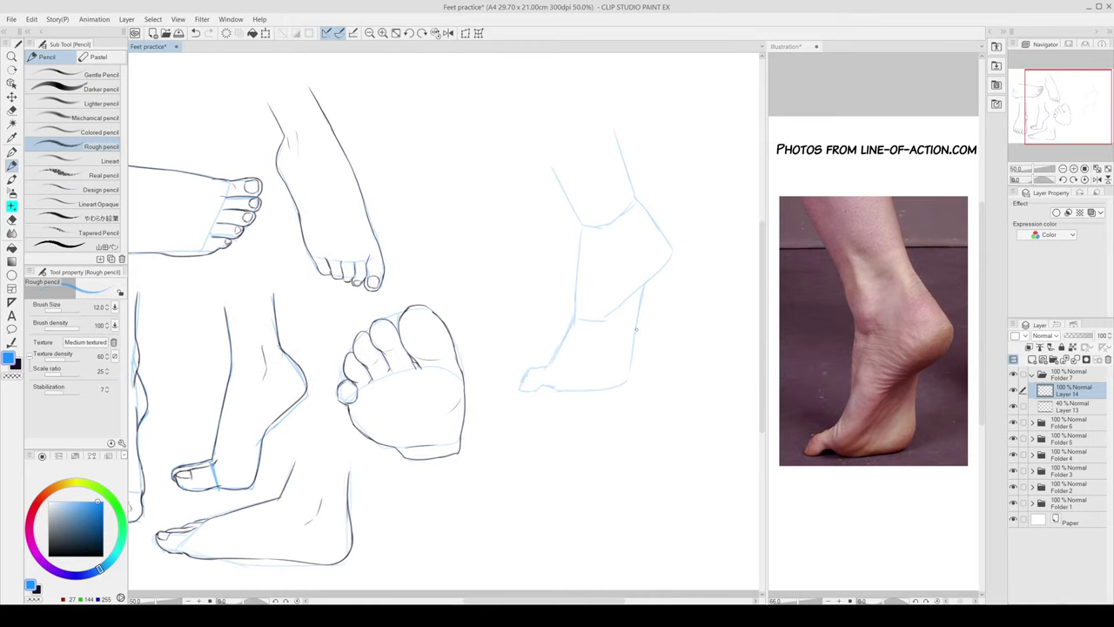
Step: Outline the back of the raised-heel foot's lower leg in dark pencil, undoing and redrawing the stroke
key(x)
mouse_move(616, 133)
mouse_down()
mouse_move(646, 211)
mouse_move(640, 201)
mouse_up()
key(ctrl+z)
key(ctrl+z)
key(ctrl+z)
drag(618, 138, 638, 201)
key(ctrl+z)
Step: Extend the dark outline from the Achilles tendon around the back of the raised heel, redrawing the curve
mouse_move(618, 138)
mouse_down()
mouse_move(667, 239)
mouse_move(641, 197)
mouse_move(673, 251)
mouse_up()
key(ctrl+z)
key(ctrl+z)
key(ctrl+z)
key(ctrl+z)
key(ctrl+z)
key(ctrl+z)
key(ctrl+z)
drag(645, 205, 668, 243)
key(ctrl+z)
key(ctrl+z)
drag(645, 205, 672, 261)
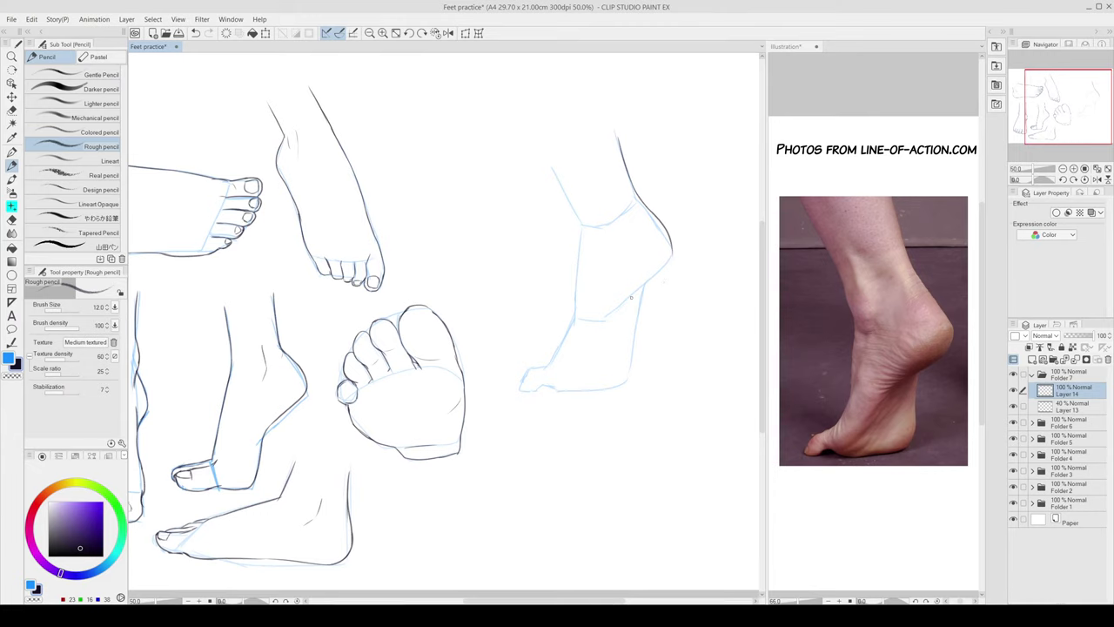
Step: Redraw the dark outline around the back of the raised heel until the curve follows the blue sketch, erasing stray line ends
key(ctrl+z)
drag(646, 206, 674, 246)
key(ctrl+z)
drag(644, 206, 673, 247)
key(ctrl+z)
drag(643, 203, 678, 241)
key(ctrl+z)
key(ctrl+z)
drag(644, 204, 675, 246)
key(ctrl+z)
drag(644, 204, 672, 263)
key(ctrl+z)
key(ctrl+z)
key(e)
drag(646, 201, 671, 252)
key(ctrl+z)
key(p)
key(ctrl+z)
key(ctrl+z)
Step: Outline the underside of the raised heel in dark pencil, running diagonally forward to the arch
mouse_move(642, 205)
mouse_down()
mouse_move(672, 258)
mouse_move(607, 315)
mouse_up()
key(ctrl+z)
key(ctrl+z)
key(ctrl+z)
key(ctrl+z)
Step: Outline the front of the raised-heel foot's lower leg down to the ankle in dark pencil, redrawing the stroke
drag(547, 160, 573, 214)
key(ctrl+z)
mouse_move(546, 155)
mouse_down()
mouse_move(587, 252)
mouse_move(580, 283)
mouse_move(578, 239)
mouse_move(560, 335)
mouse_up()
key(ctrl+z)
key(ctrl+z)
key(ctrl+z)
key(ctrl+z)
key(ctrl+z)
key(ctrl+z)
Step: Draw the dark outline of the instep from the front of the ankle down towards the forefoot, redrawing the stroke
drag(581, 238, 574, 314)
key(ctrl+z)
key(ctrl+z)
drag(579, 235, 572, 310)
key(ctrl+z)
drag(580, 241, 571, 327)
key(ctrl+z)
drag(579, 237, 568, 326)
key(ctrl+z)
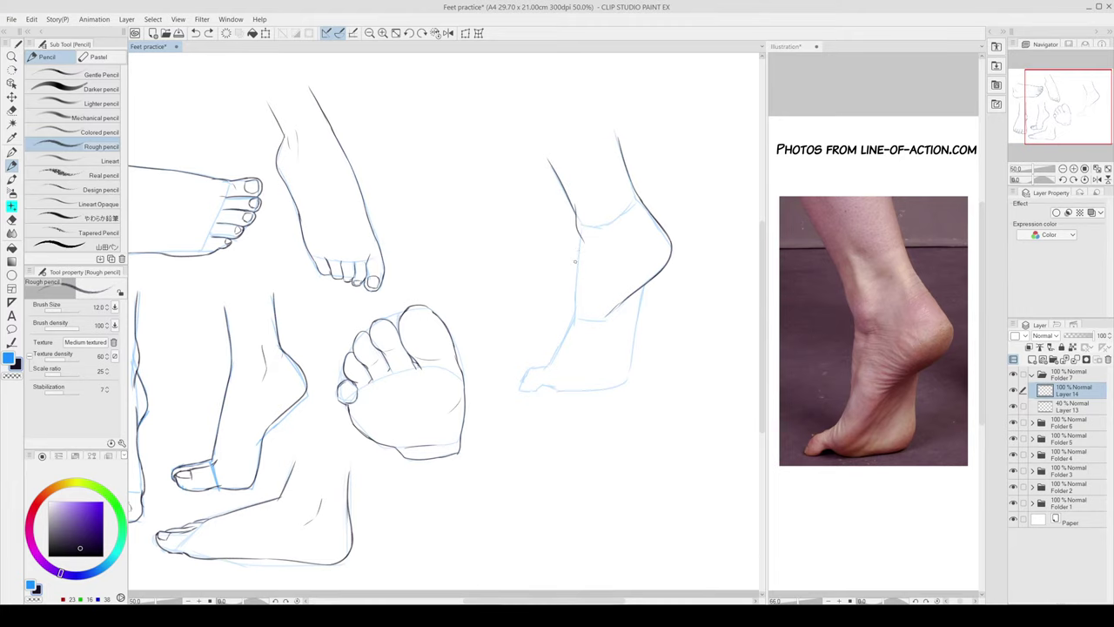
drag(580, 230, 576, 313)
key(ctrl+z)
drag(581, 235, 570, 321)
Step: Outline the sole from below the heel down around the ball of the foot and along the ground in dark pencil
drag(642, 289, 634, 340)
key(ctrl+z)
key(ctrl+z)
drag(642, 286, 627, 364)
key(ctrl+z)
key(ctrl+z)
drag(635, 326, 623, 384)
key(ctrl+z)
mouse_move(635, 327)
mouse_down()
mouse_move(632, 359)
mouse_move(582, 389)
mouse_move(613, 385)
mouse_move(555, 389)
mouse_move(616, 384)
mouse_up()
key(ctrl+z)
key(ctrl+z)
key(ctrl+z)
key(ctrl+z)
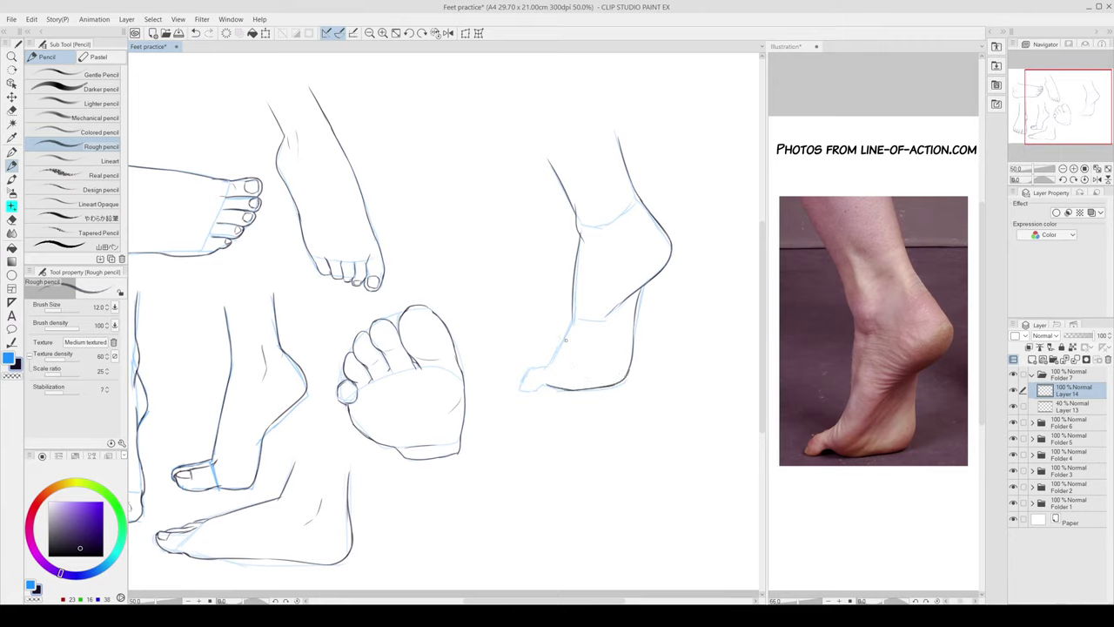
Step: Outline the top of the forefoot and the big toe in dark pencil, closing the foot's outline at the toe tip
key(ctrl+z)
drag(574, 313, 555, 354)
key(ctrl+z)
key(ctrl+z)
key(ctrl+z)
mouse_move(574, 318)
mouse_down()
mouse_move(547, 367)
mouse_move(559, 350)
mouse_move(545, 383)
mouse_up()
key(ctrl+z)
key(ctrl+z)
key(ctrl+z)
key(ctrl+z)
key(ctrl+z)
key(ctrl+z)
Step: Add short crease marks on the side of the forefoot and clean up the outline at the front of the ankle
mouse_move(590, 342)
mouse_down()
mouse_move(581, 357)
mouse_move(590, 353)
mouse_up()
key(e)
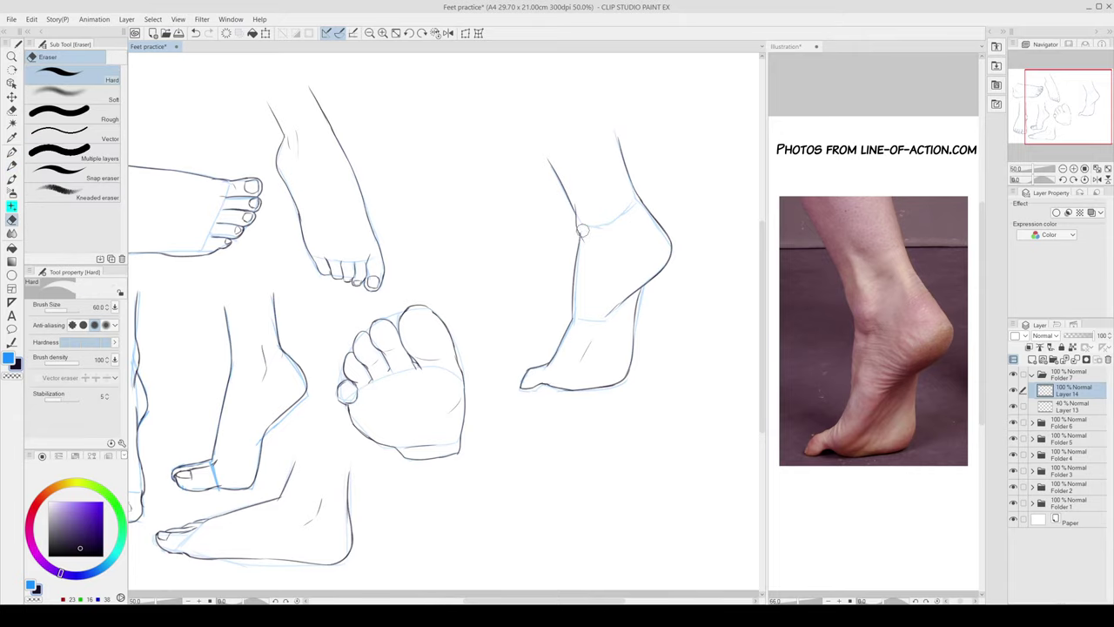
key(p)
drag(572, 185, 577, 209)
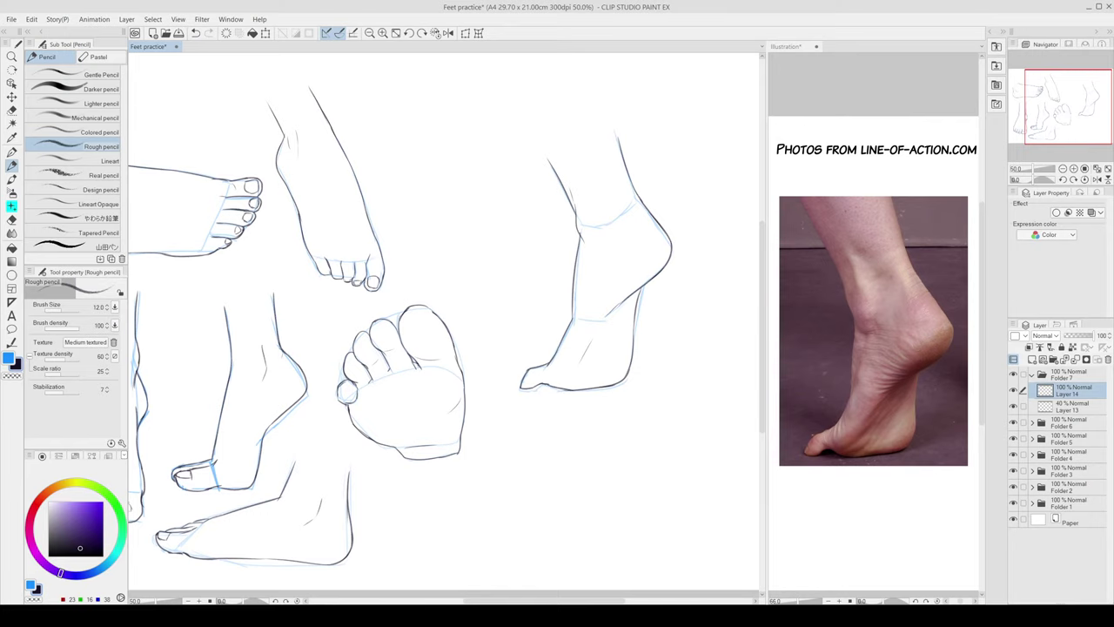
drag(508, 299, 518, 367)
key(ctrl+z)
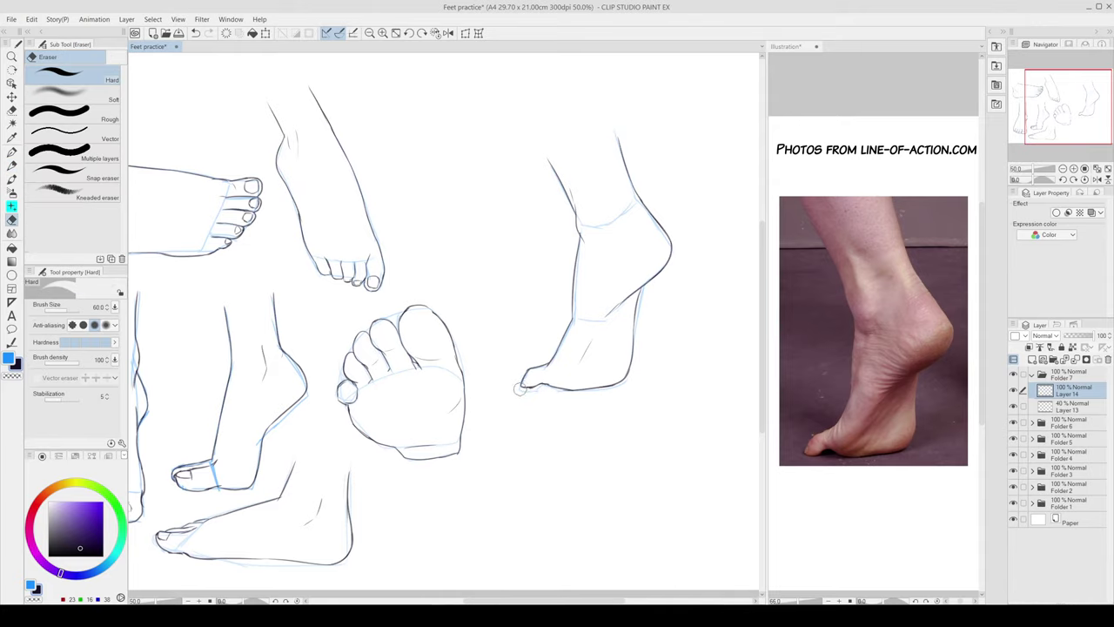
click(1062, 169)
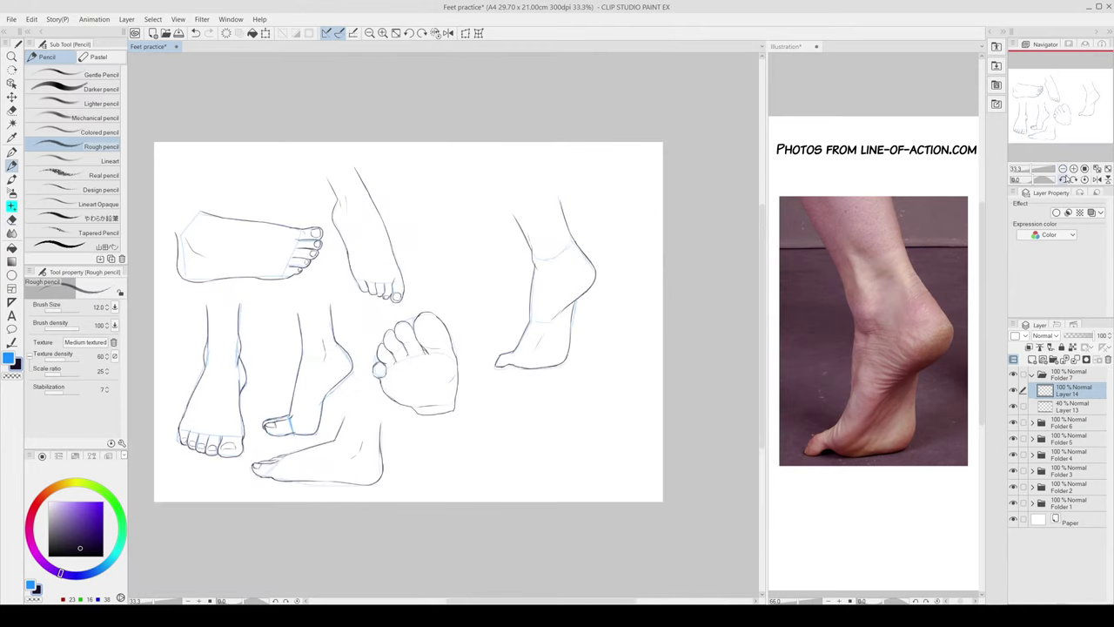
drag(589, 415, 640, 442)
click(1013, 374)
click(1013, 375)
key(k)
drag(598, 346, 562, 321)
key(ctrl+z)
Step: Scale the raised-heel foot in Folder 7 to 80%, place it beside the upper feet, and save the document
click(1073, 376)
key(ctrl+t)
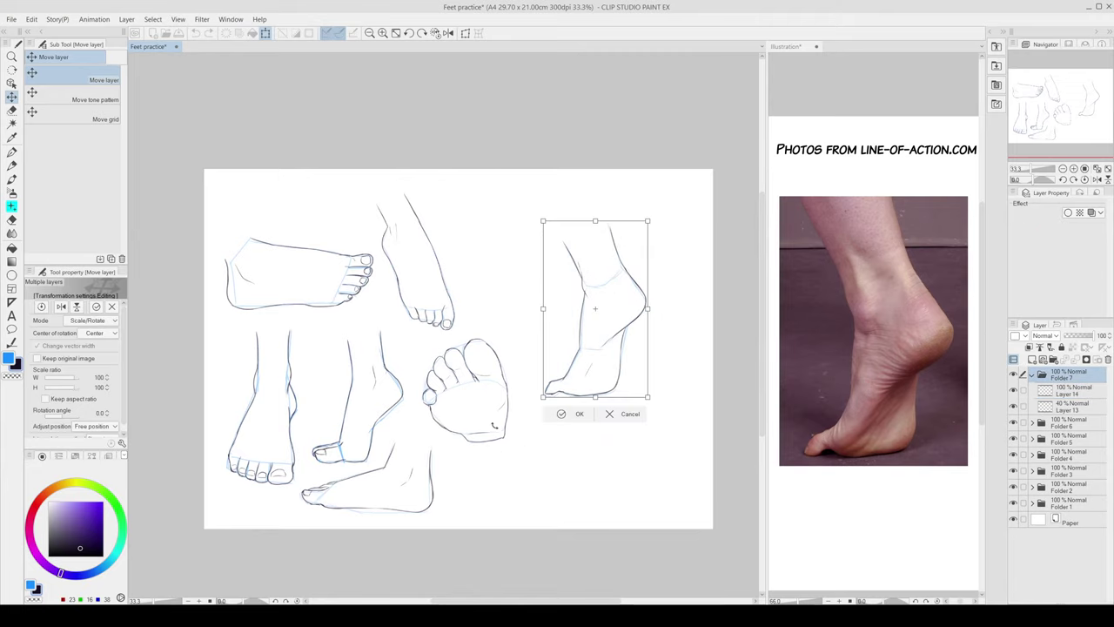
mouse_move(647, 397)
mouse_down()
mouse_move(627, 361)
mouse_move(506, 294)
mouse_move(516, 289)
mouse_up()
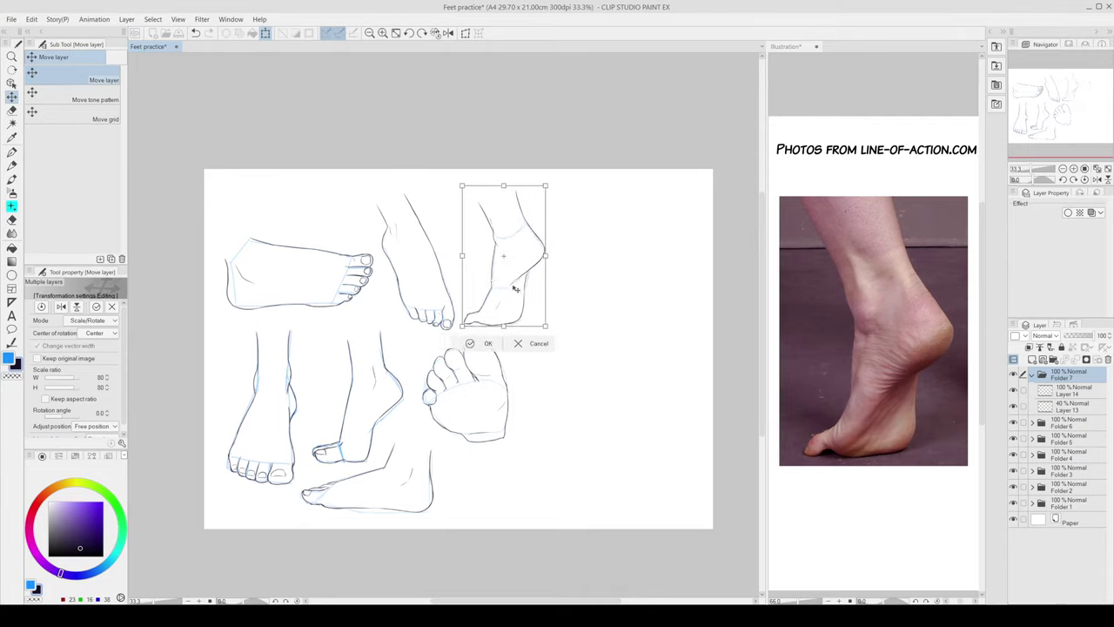
key(Return)
key(ctrl+s)
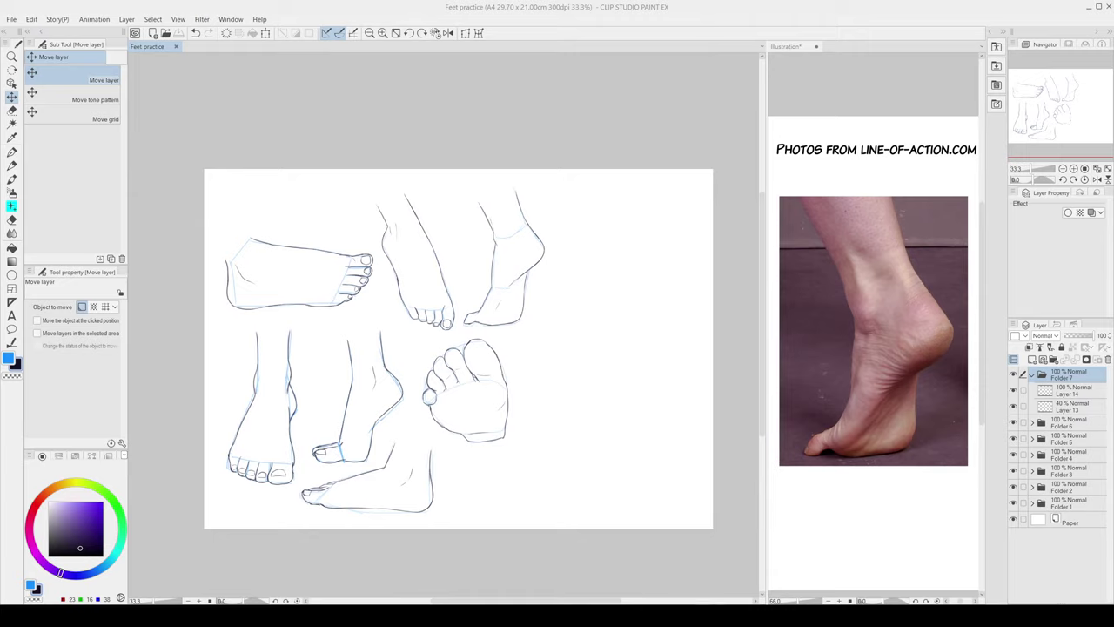
Step: Paste the next foot photo into the Illustration reference document, replacing the previous photo in view, and frame the foot
click(786, 46)
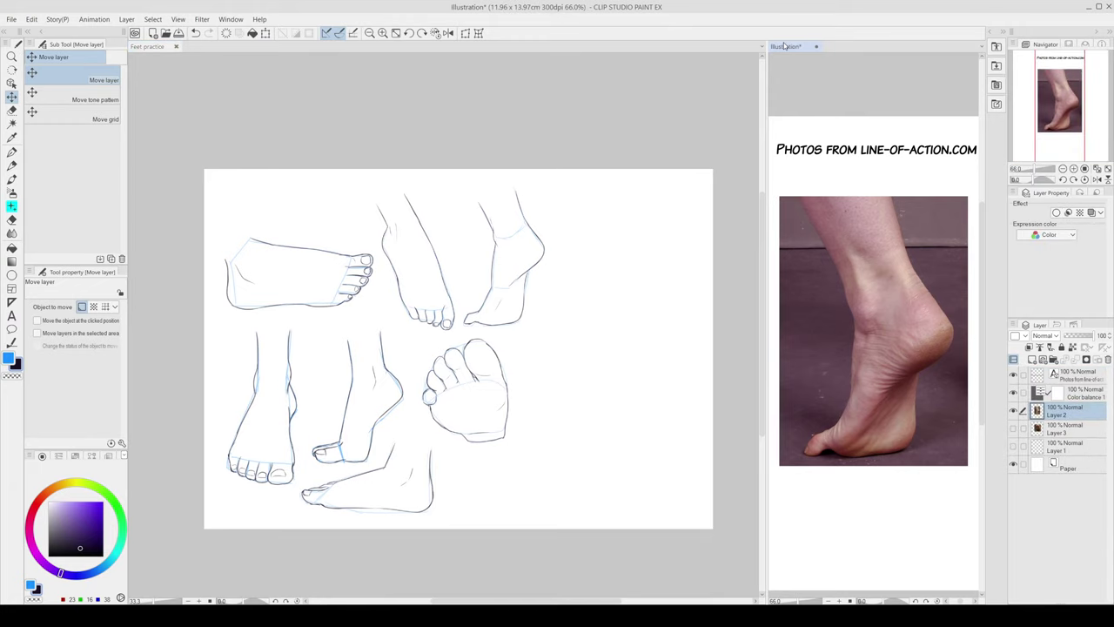
key(ctrl+v)
drag(843, 293, 919, 409)
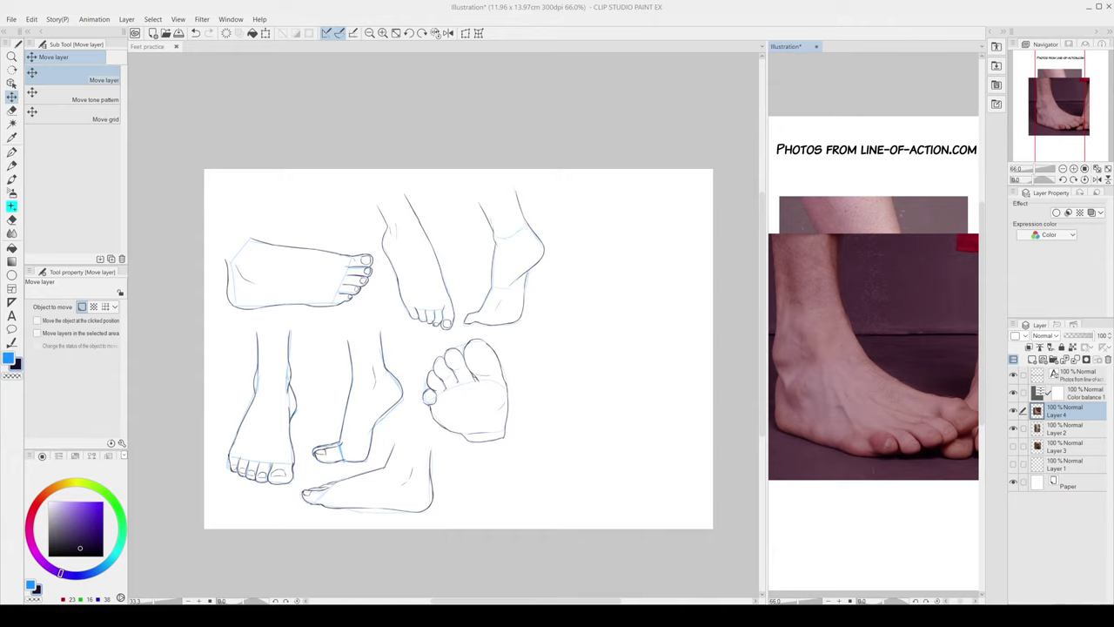
scroll(930, 414, down, 1)
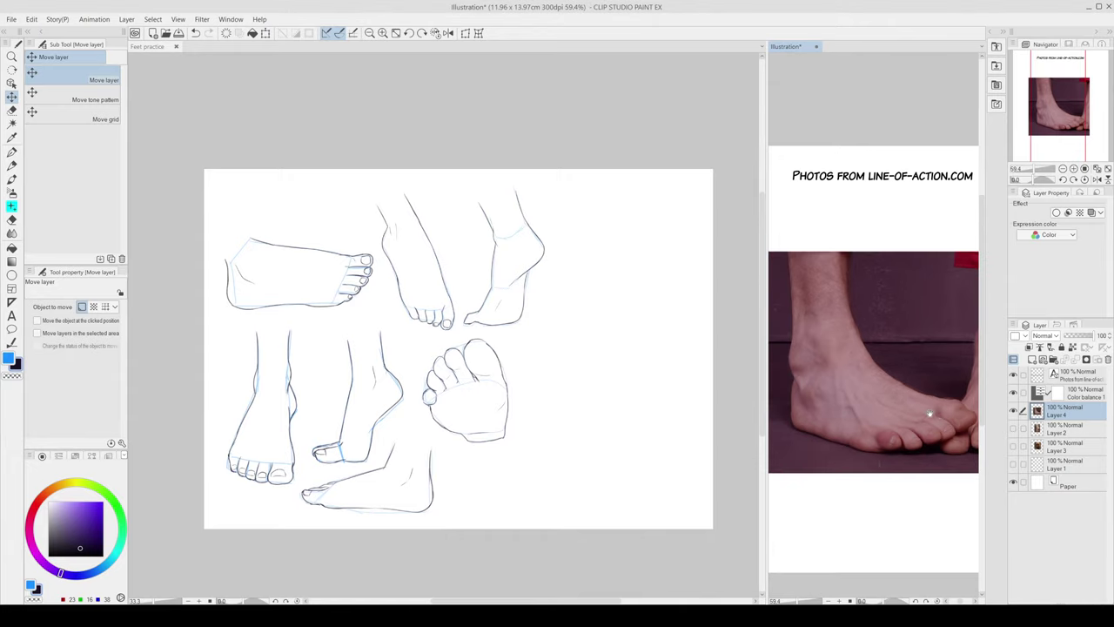
drag(930, 413, 920, 417)
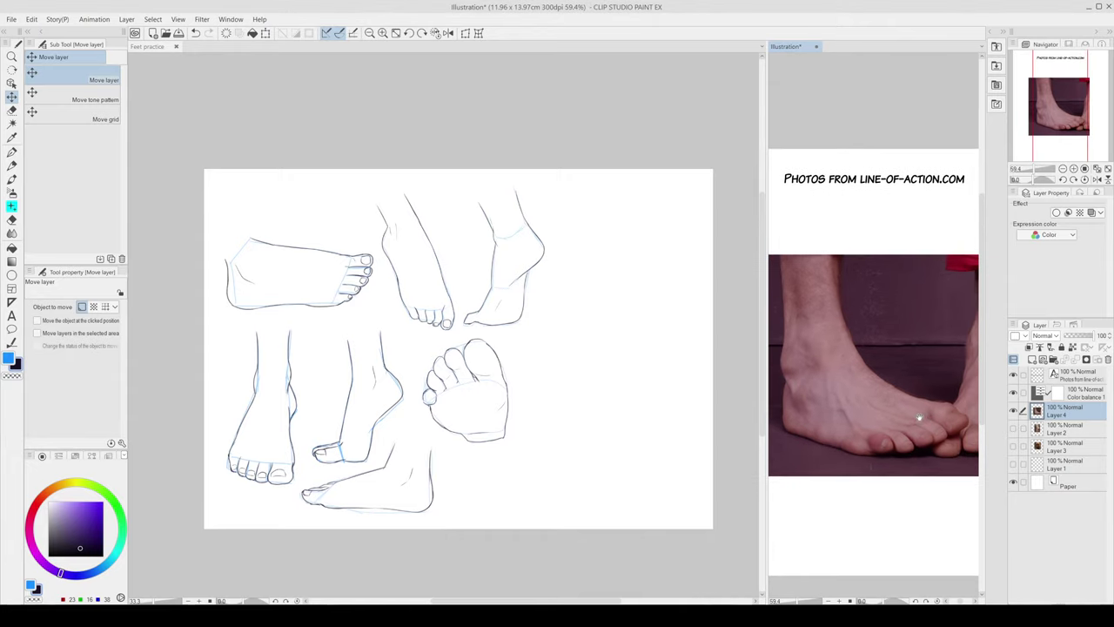
Step: In the Feet practice document, collapse Folder 7 and create a new folder above it containing a new layer
click(527, 404)
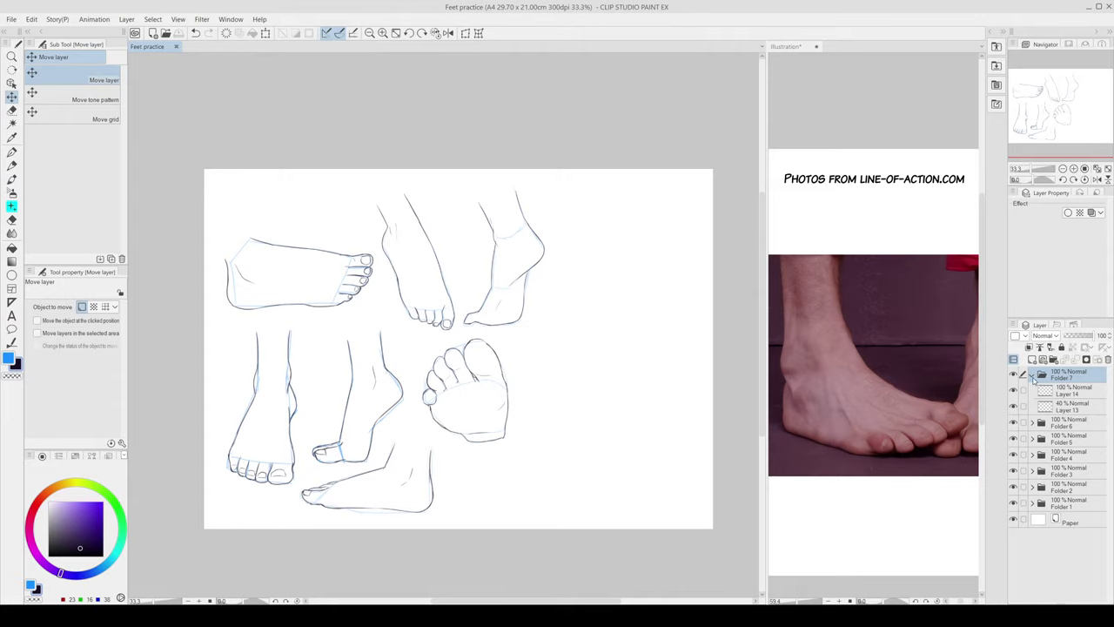
click(1052, 359)
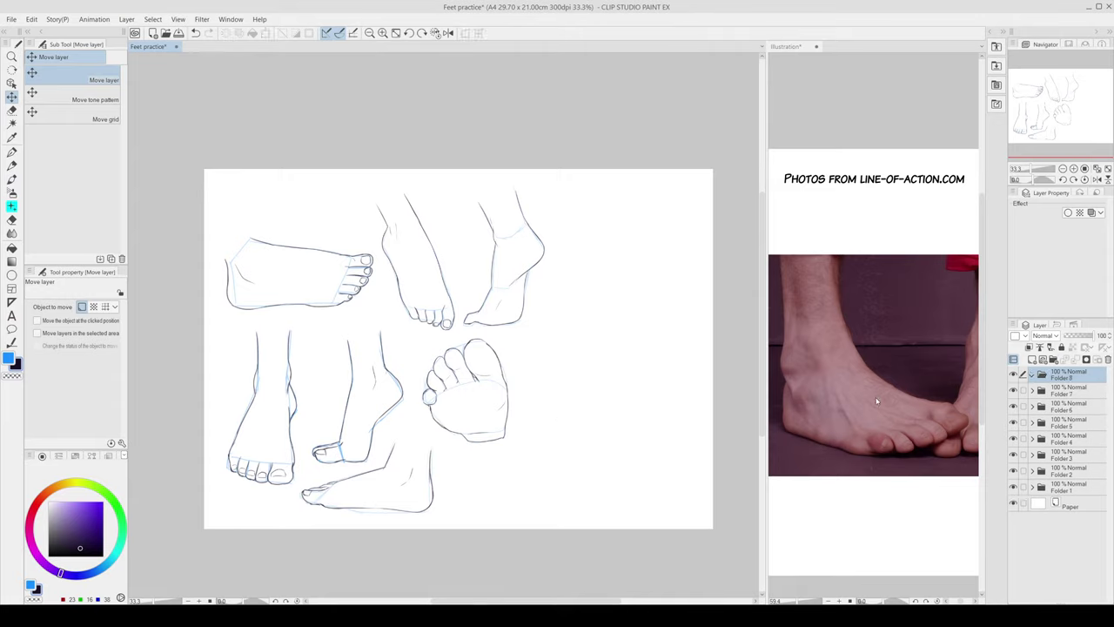
key(p)
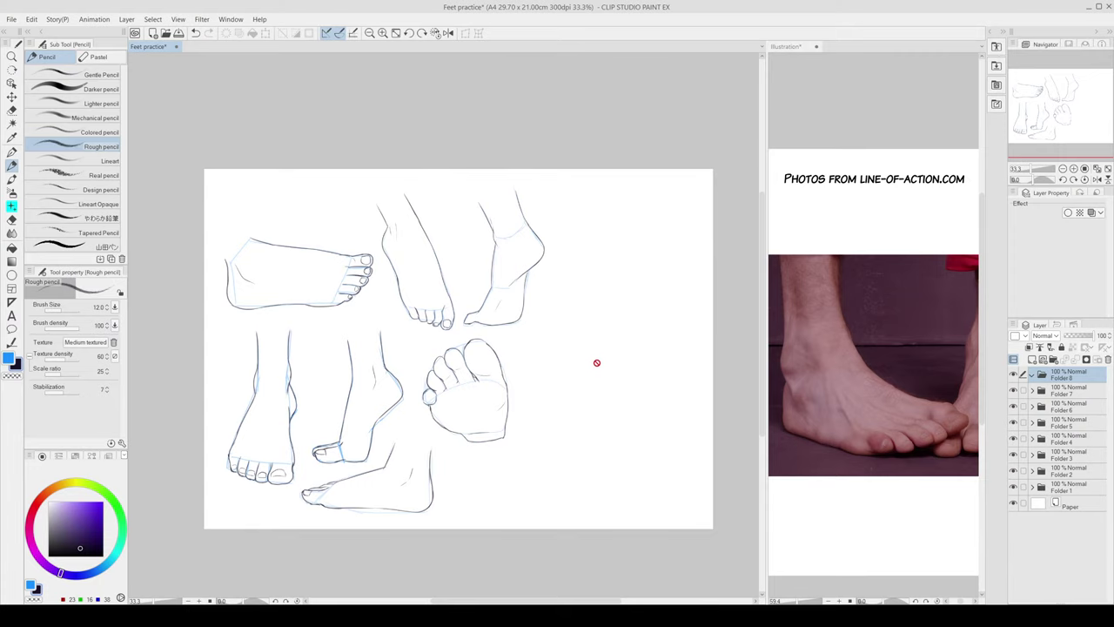
click(1073, 168)
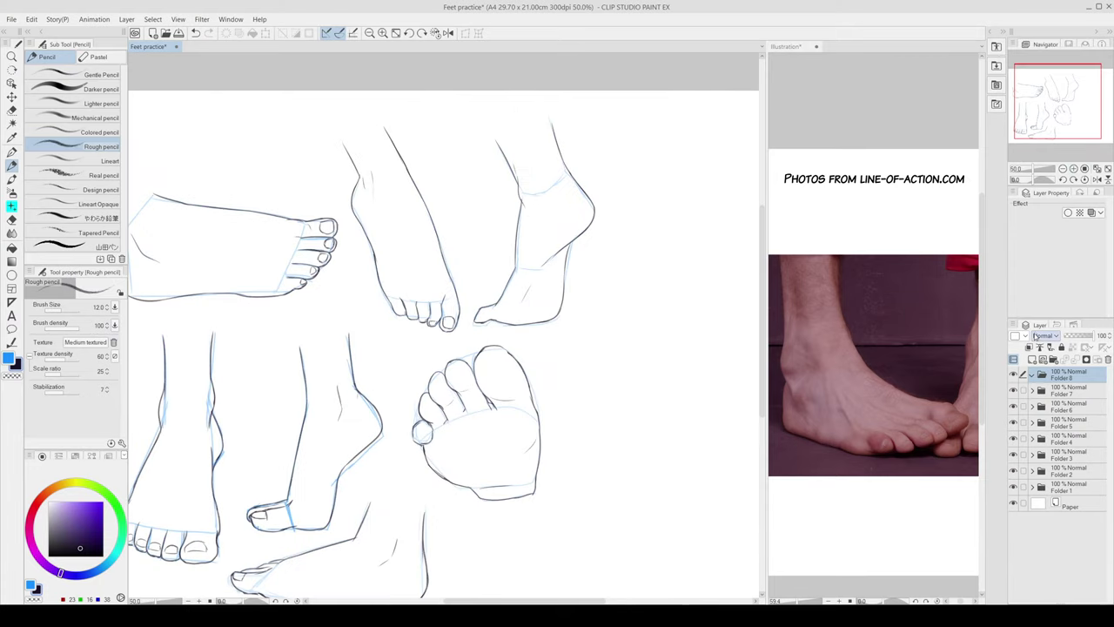
click(1032, 359)
drag(615, 451, 549, 416)
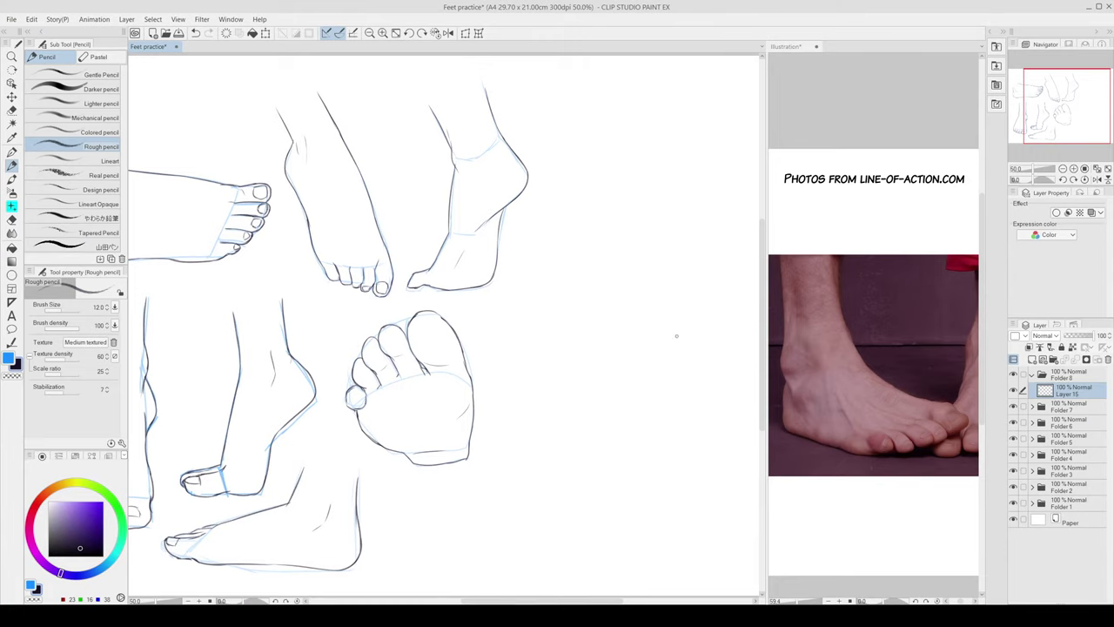
Step: Doodle an egg-shaped duck with a beak, two dot eyes and webbed feet in the empty area beside the foot sole
mouse_move(677, 345)
mouse_down()
mouse_move(682, 315)
mouse_move(624, 260)
mouse_move(577, 366)
mouse_move(683, 363)
mouse_move(628, 315)
mouse_up()
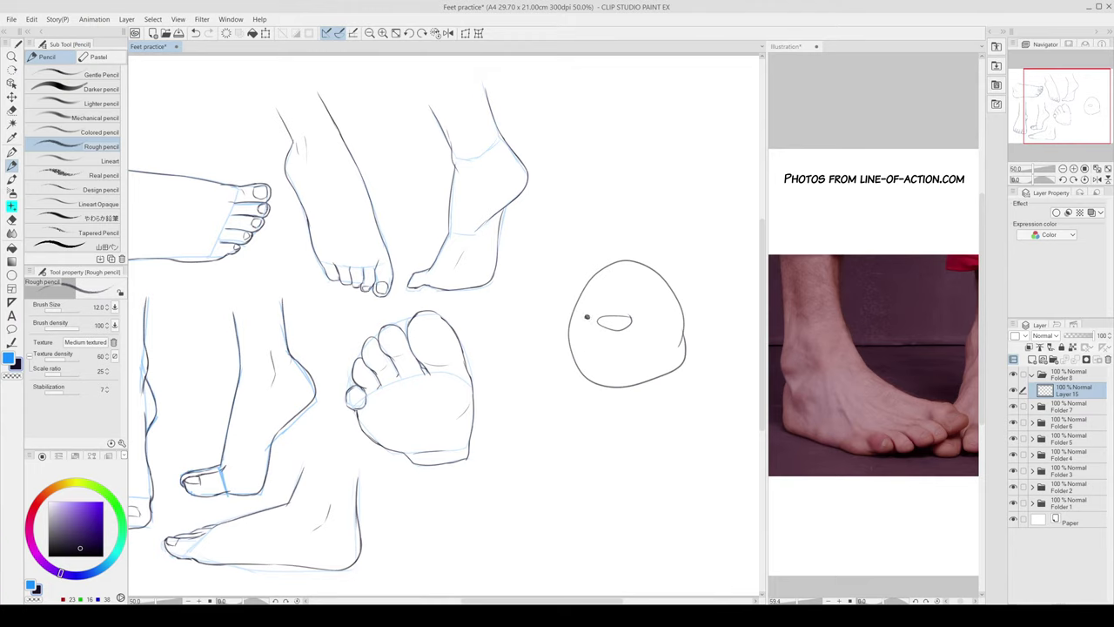
click(644, 311)
drag(598, 384, 555, 415)
mouse_move(599, 385)
mouse_down()
mouse_move(609, 429)
mouse_move(582, 420)
mouse_move(595, 417)
mouse_move(578, 423)
mouse_move(580, 412)
mouse_move(556, 422)
mouse_move(579, 408)
mouse_move(576, 427)
mouse_move(612, 429)
mouse_move(559, 416)
mouse_up()
key(ctrl+z)
key(ctrl+z)
key(ctrl+z)
key(ctrl+z)
key(ctrl+z)
drag(594, 380, 596, 395)
mouse_move(638, 383)
mouse_down()
mouse_move(627, 423)
mouse_move(642, 389)
mouse_move(671, 406)
mouse_move(631, 428)
mouse_up()
key(ctrl+z)
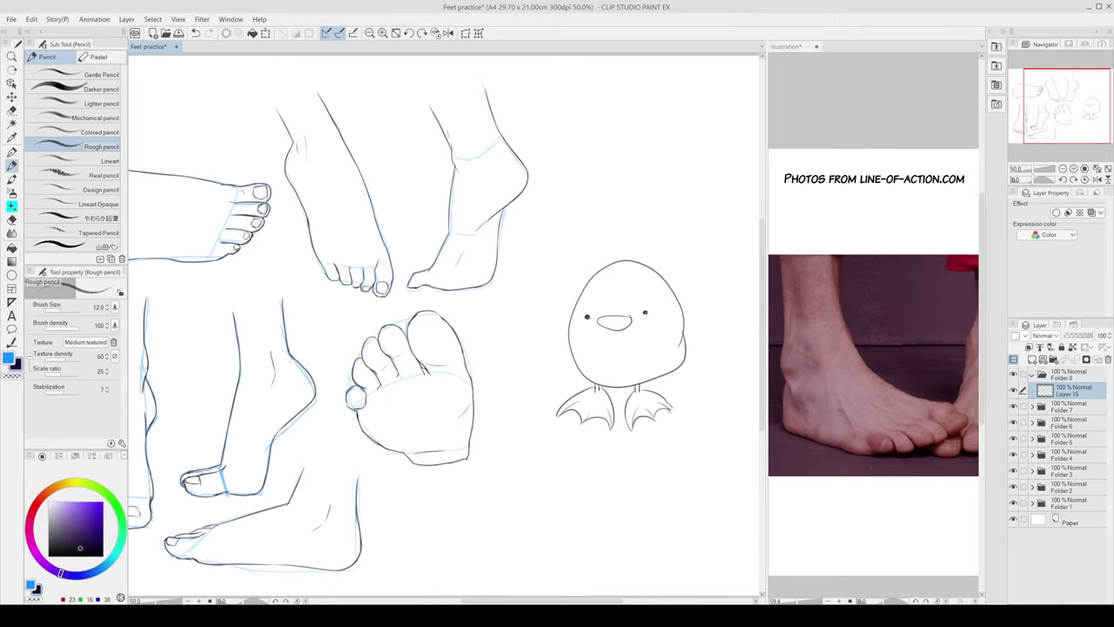
Step: Move the duck doodle up beside the raised-heel foot and take its layer out of Folder 8
key(k)
drag(641, 364, 639, 173)
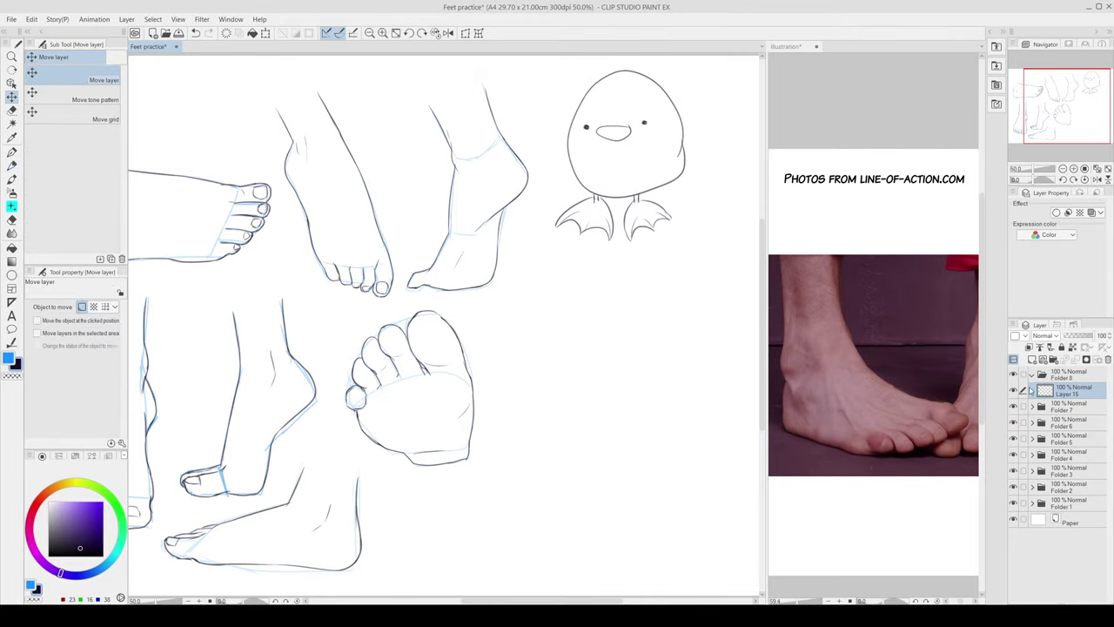
drag(1076, 392, 1079, 375)
Step: Add a new layer in Folder 8 and block in the flat foot's heel, sloping instep and toe line in blue
click(1067, 390)
click(1033, 359)
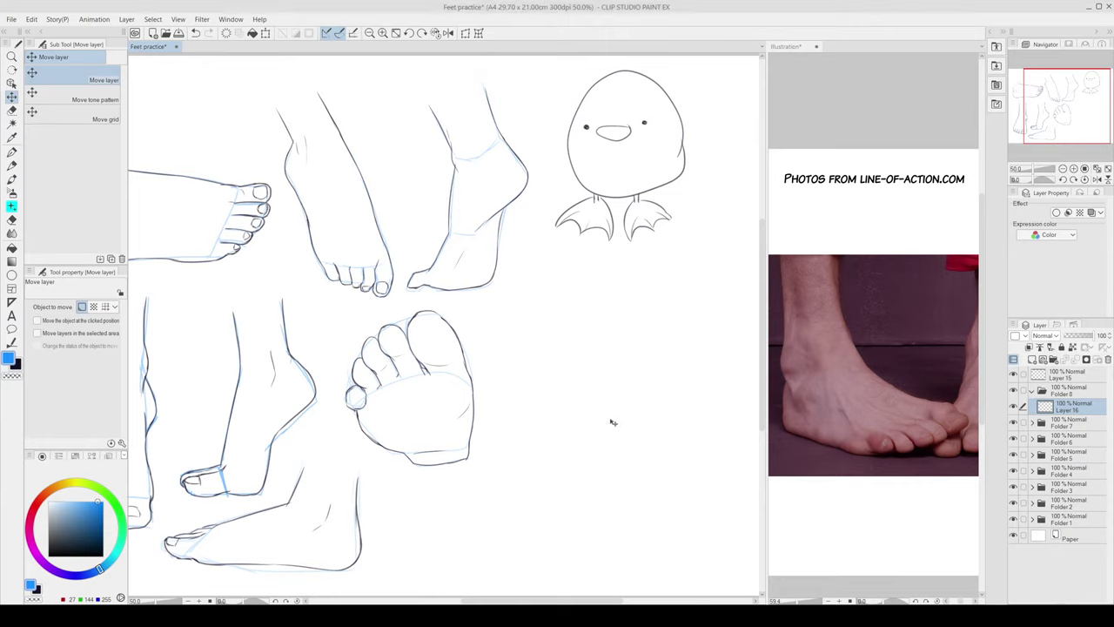
key(p)
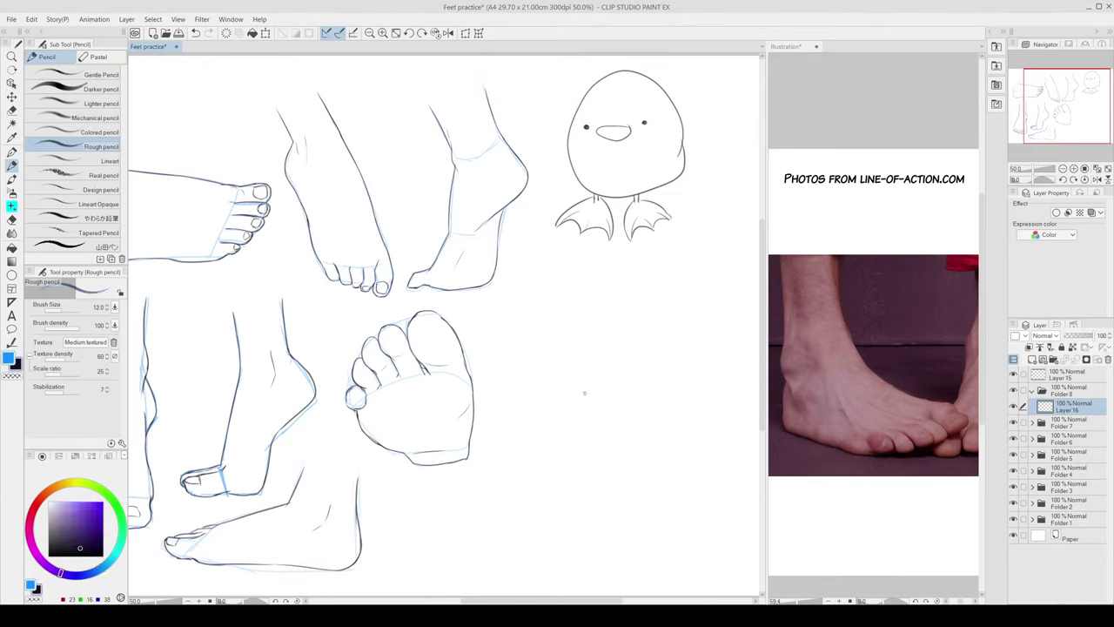
key(ctrl+z)
mouse_move(545, 341)
mouse_down()
mouse_move(548, 421)
mouse_move(536, 427)
mouse_up()
mouse_move(596, 343)
mouse_down()
mouse_move(696, 408)
mouse_move(651, 436)
mouse_move(704, 412)
mouse_move(664, 439)
mouse_move(639, 449)
mouse_up()
key(ctrl+z)
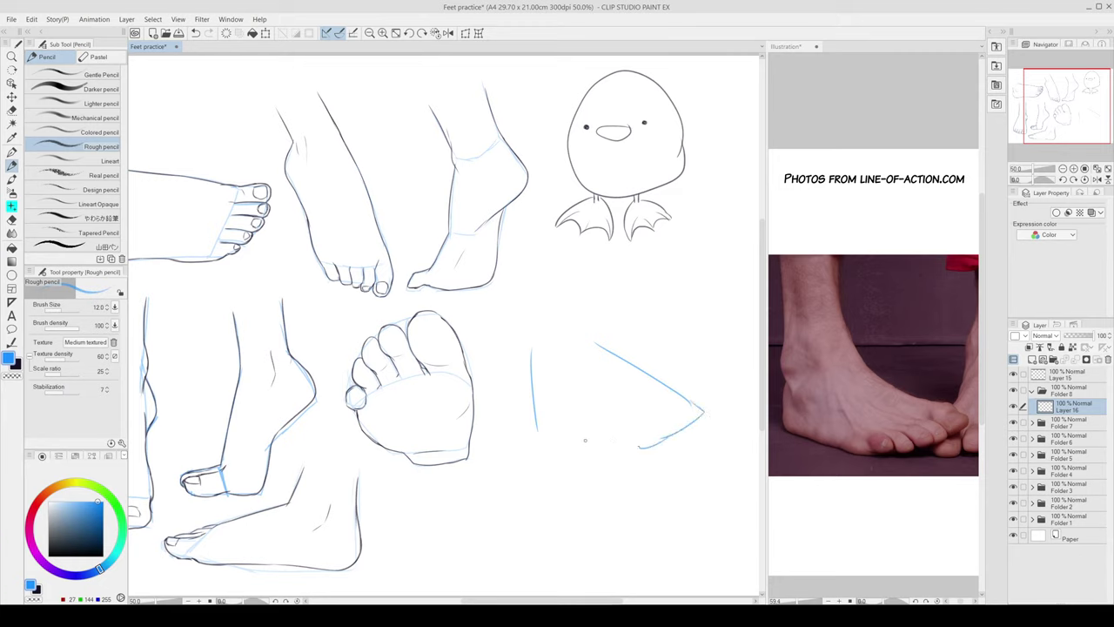
key(ctrl+z)
Step: Sketch the foot's bottom edge from heel to forefoot and a wedge shape for the toes in blue
drag(540, 419, 640, 450)
mouse_move(682, 394)
mouse_down()
mouse_move(710, 412)
mouse_move(677, 391)
mouse_move(728, 419)
mouse_move(656, 450)
mouse_up()
key(e)
key(p)
key(ctrl+z)
key(ctrl+z)
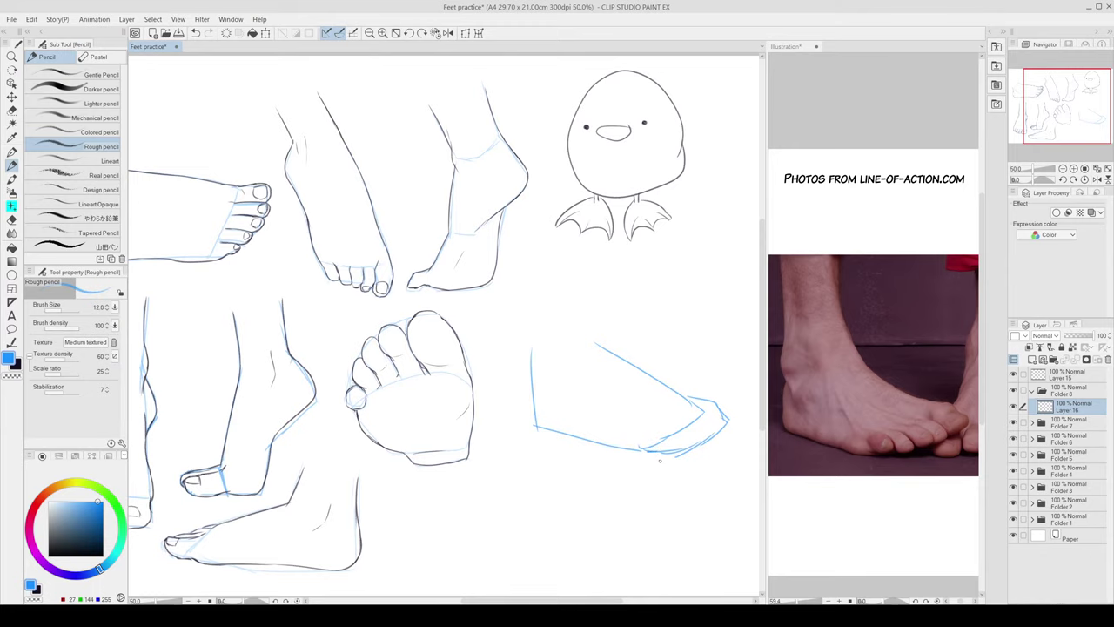
Step: Divide the blue toe wedge into individual toes and refine the back line of the heel
drag(697, 498, 646, 488)
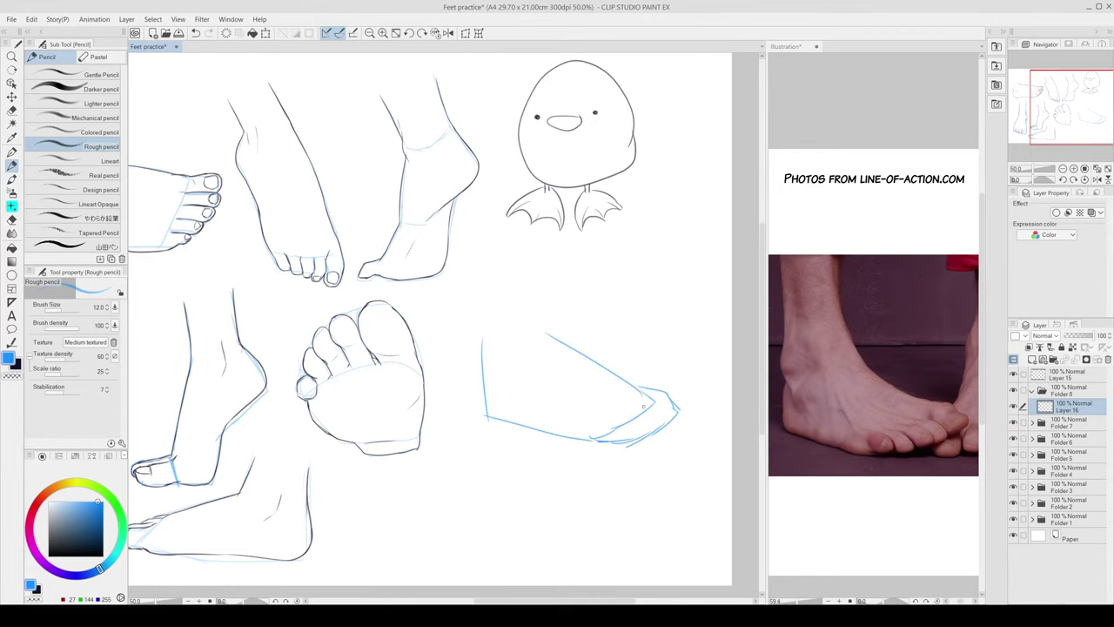
drag(644, 411, 657, 422)
mouse_move(633, 419)
mouse_down()
mouse_move(650, 432)
mouse_move(610, 438)
mouse_move(618, 446)
mouse_up()
drag(482, 360, 487, 415)
key(ctrl+z)
Step: Lower the blue sketch layer's opacity to about 35% and add a new layer above it
drag(1066, 336, 1076, 336)
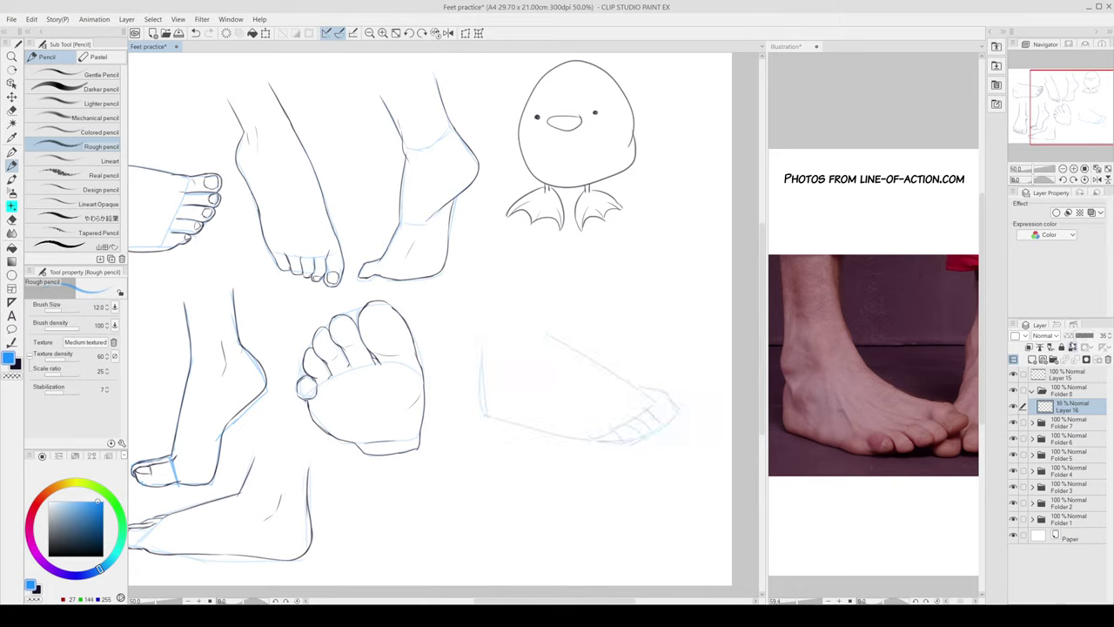
click(1031, 360)
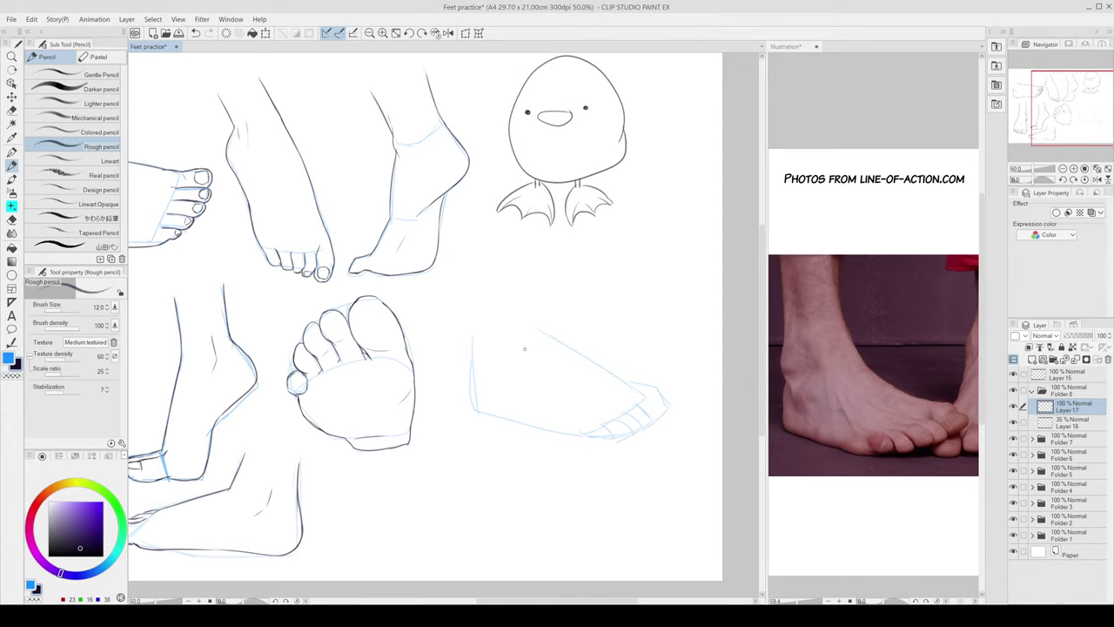
Step: Outline the top of the flat foot from the ankle down over the instep in dark pencil, redrawing the stroke
drag(533, 331, 595, 365)
key(ctrl+z)
drag(525, 318, 610, 372)
key(ctrl+z)
drag(553, 344, 635, 384)
key(ctrl+z)
drag(557, 346, 612, 375)
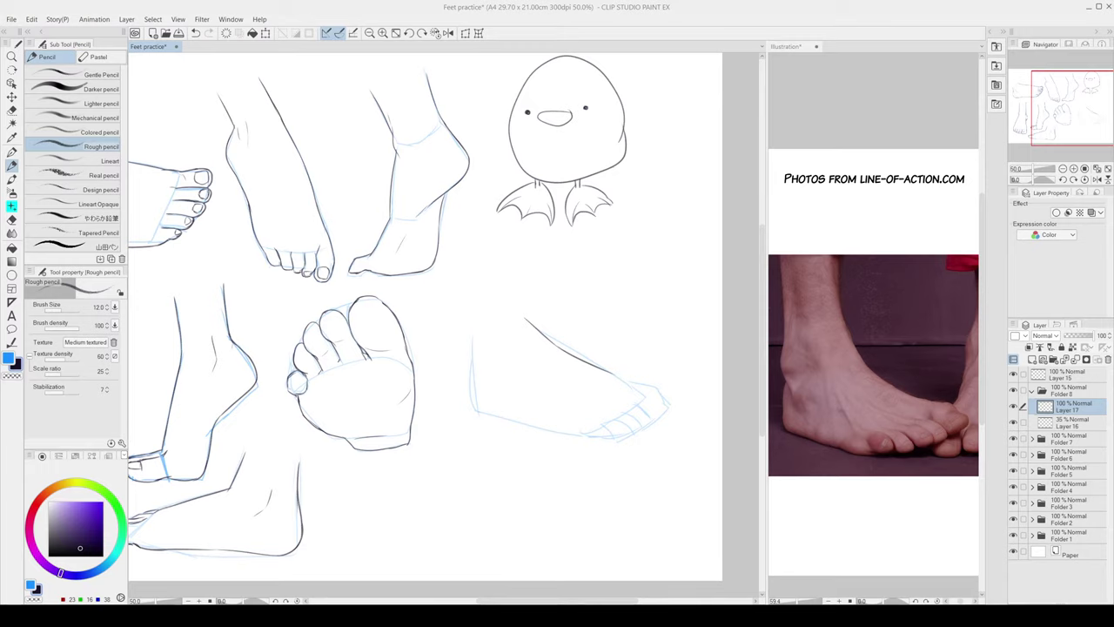
Step: Extend the dark instep outline forward over the top of the big toe, redrawing the curve
mouse_move(611, 374)
mouse_down()
mouse_move(656, 388)
mouse_move(646, 387)
mouse_move(668, 406)
mouse_up()
key(ctrl+z)
key(ctrl+z)
key(ctrl+z)
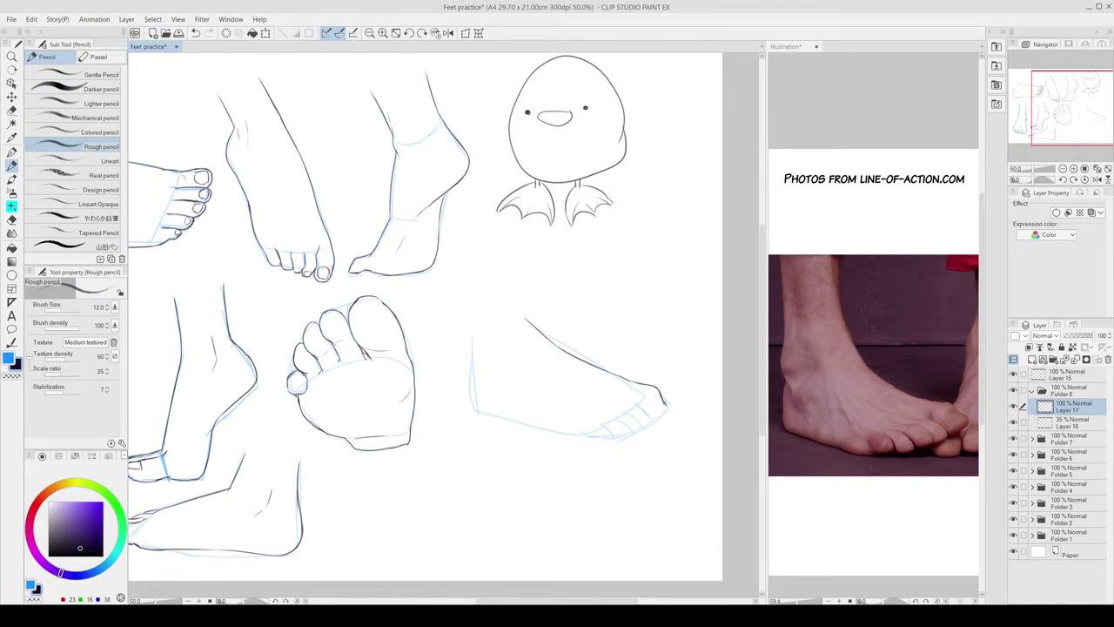
Step: Outline the big toe and the neighbouring toes of the flat foot in dark pencil, redrawing the toe curves
key(ctrl+z)
mouse_move(661, 397)
mouse_down()
mouse_move(670, 412)
mouse_move(647, 412)
mouse_move(653, 421)
mouse_move(636, 431)
mouse_up()
key(ctrl+z)
key(ctrl+z)
key(ctrl+z)
drag(635, 423, 622, 443)
key(ctrl+z)
key(ctrl+z)
Step: Outline the little toe and the sole's front edge behind it in dark pencil, cleaning up with the eraser
key(e)
key(p)
key(ctrl+z)
drag(588, 434, 612, 437)
key(e)
drag(585, 434, 547, 431)
key(p)
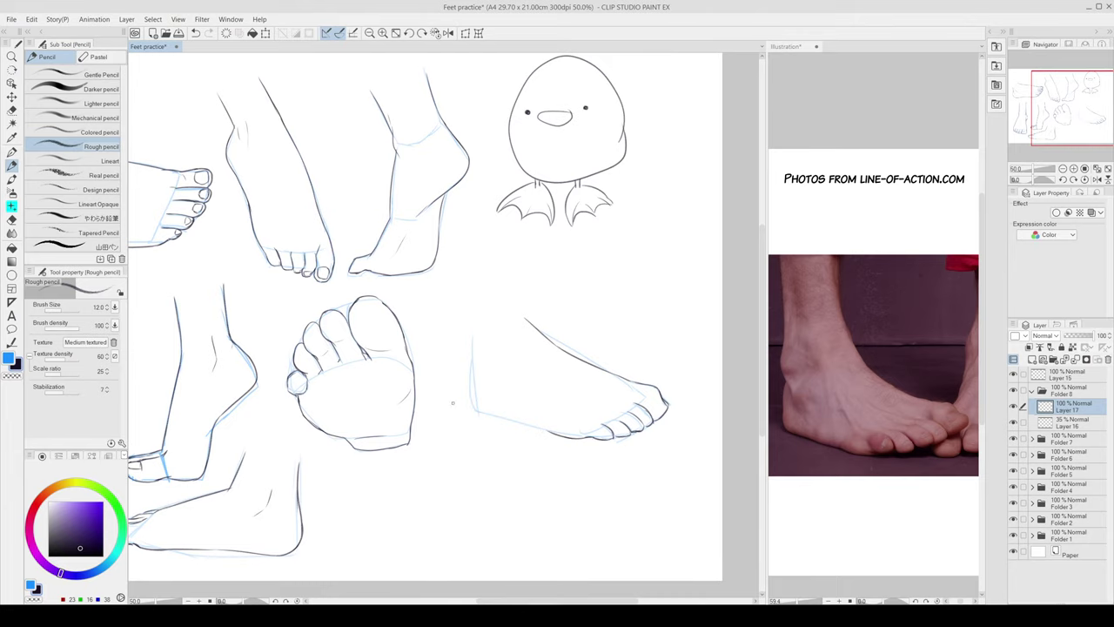
Step: Outline the back of the heel and the sole up to the ball of the foot, and save the file
drag(470, 343, 471, 396)
key(ctrl+z)
mouse_move(472, 346)
mouse_down()
mouse_move(471, 398)
mouse_move(552, 432)
mouse_up()
key(ctrl+z)
key(ctrl+z)
key(ctrl+z)
key(ctrl+z)
key(ctrl+z)
mouse_move(637, 405)
mouse_down()
mouse_move(623, 396)
mouse_move(640, 406)
mouse_up()
key(ctrl+z)
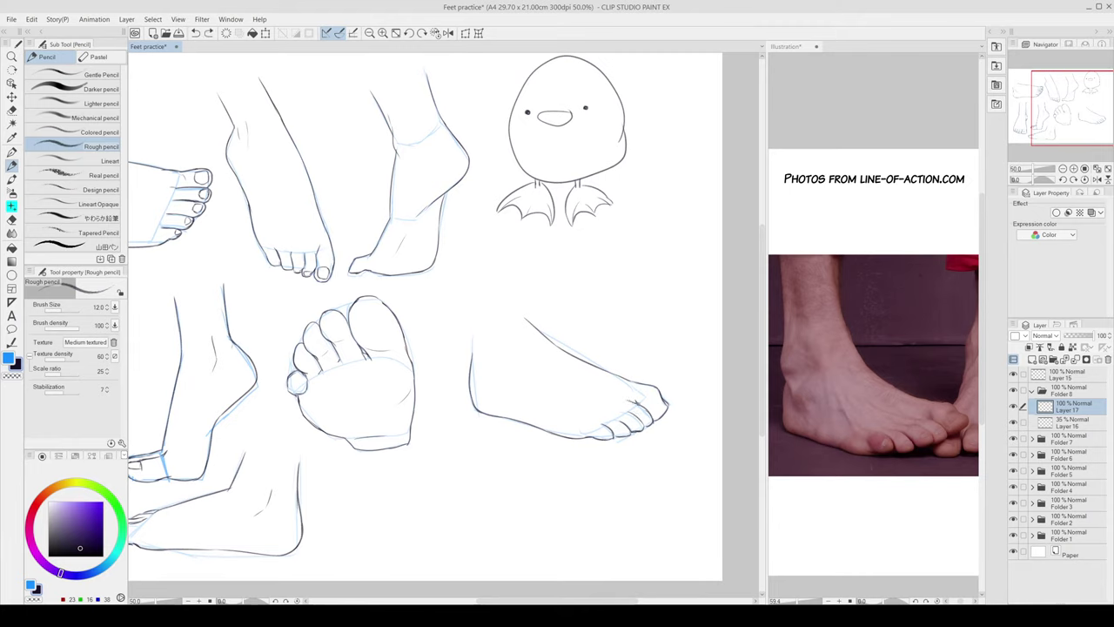
key(ctrl+s)
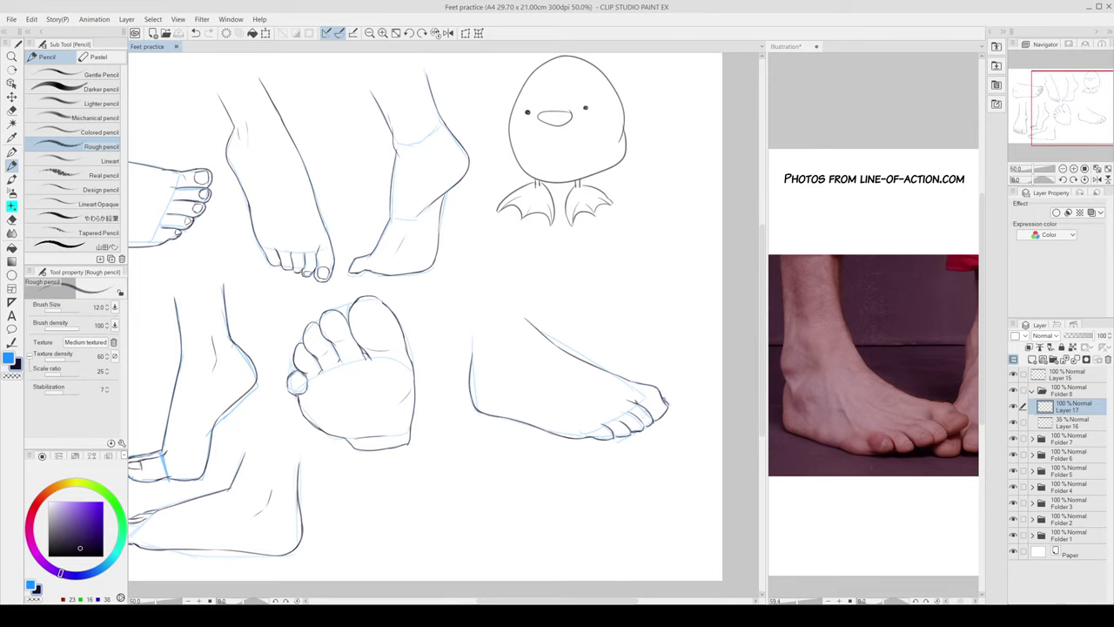
Step: Draw the toenails on the flat foot and refine the contour at the tip of the big toe
drag(661, 403, 633, 431)
key(ctrl+z)
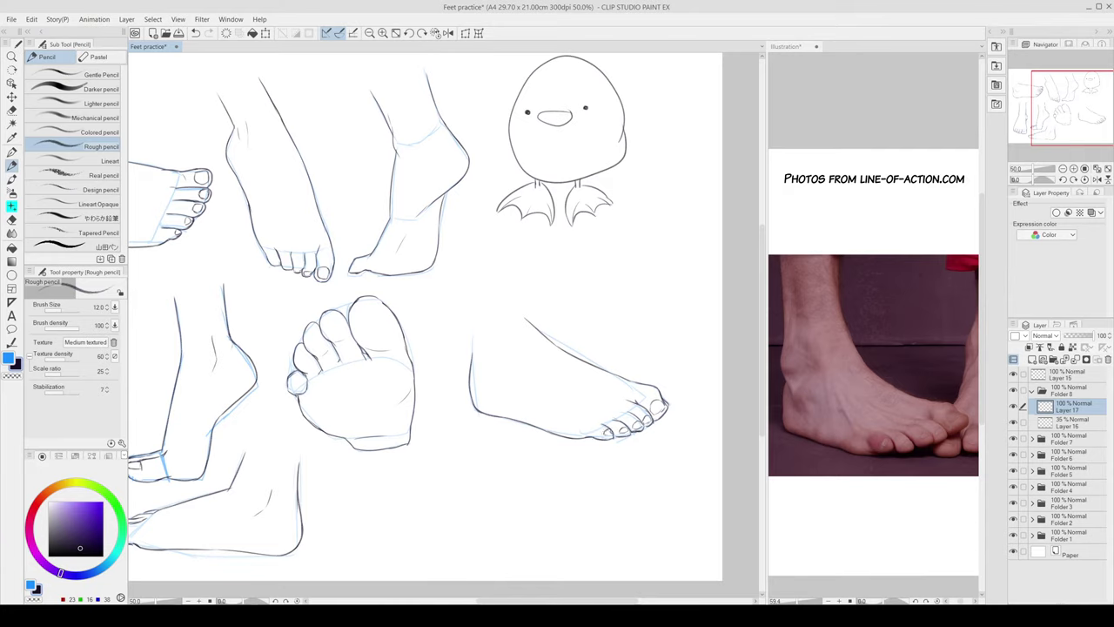
key(e)
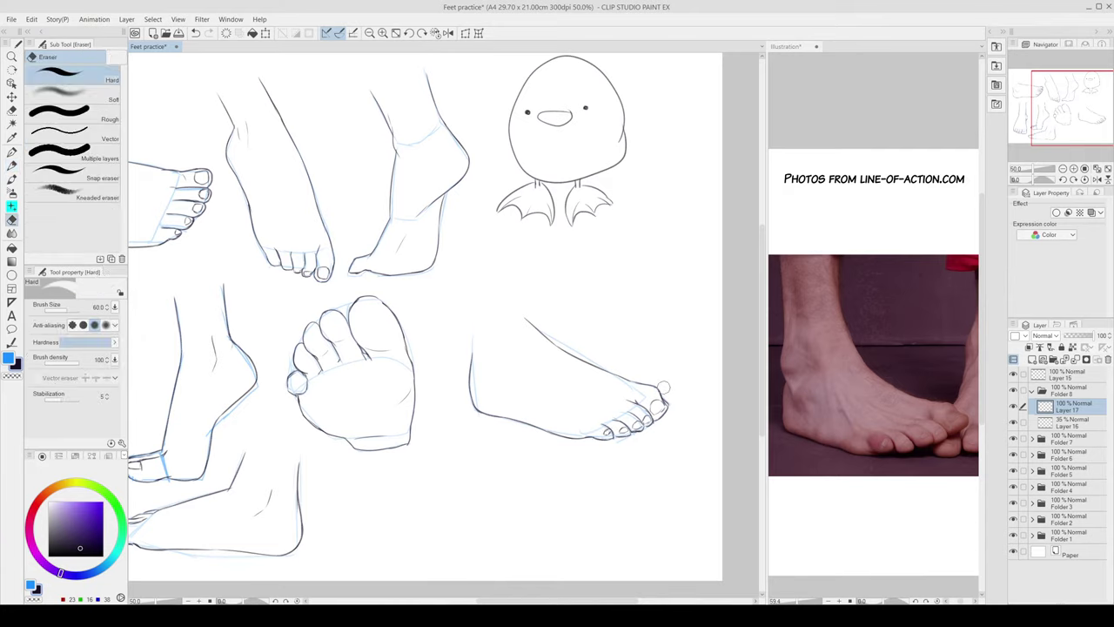
key(p)
drag(644, 384, 662, 400)
key(e)
key(p)
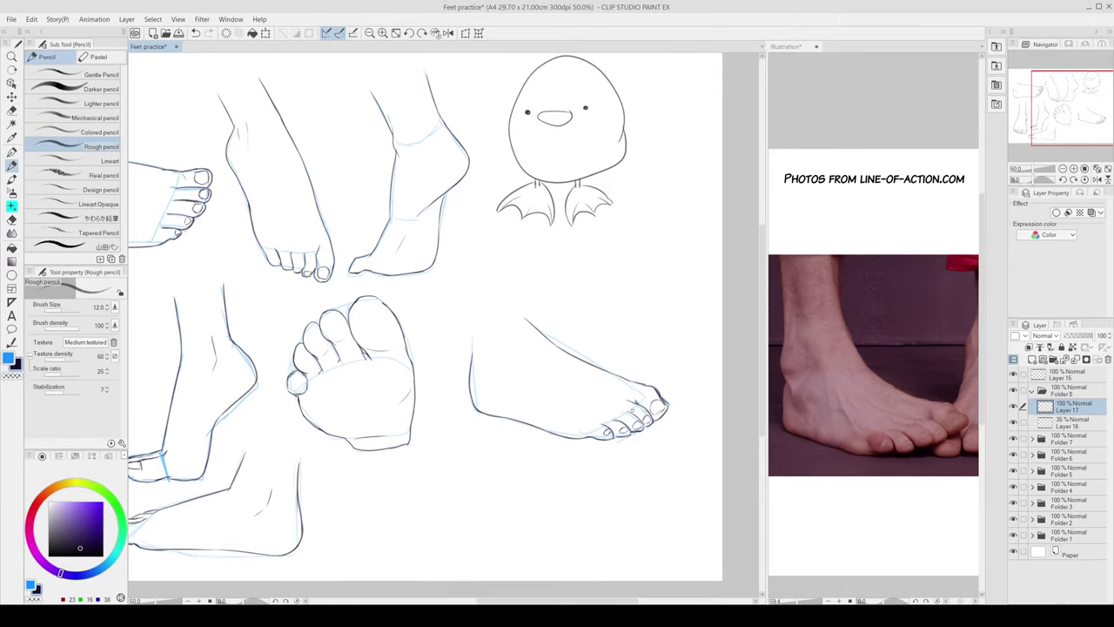
Step: Clean up and add the short crease lines at the base of the toes
key(e)
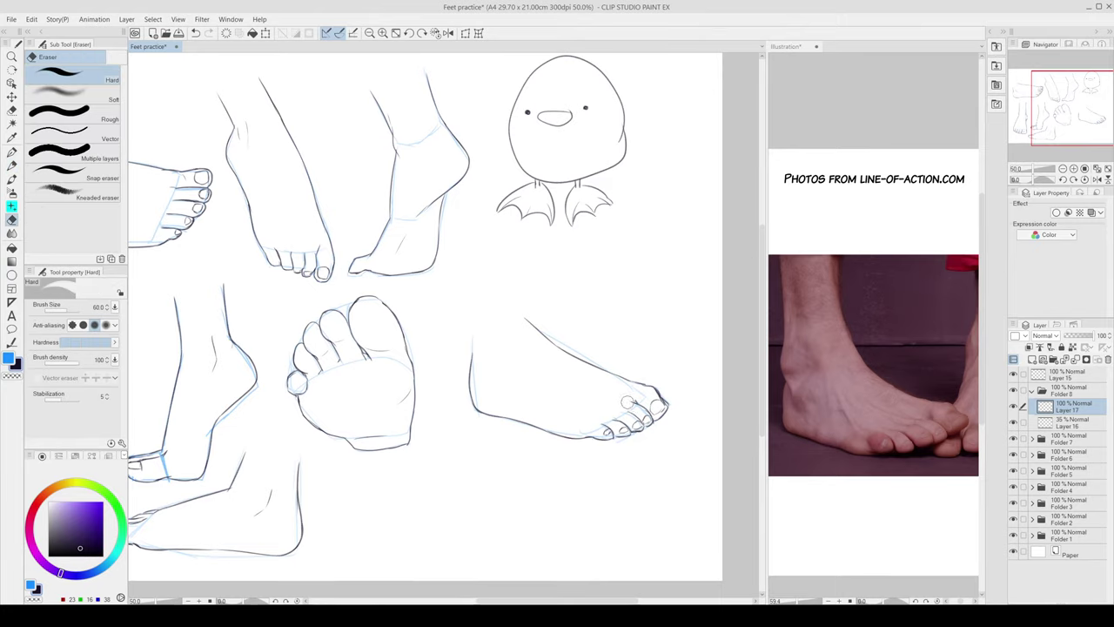
key(p)
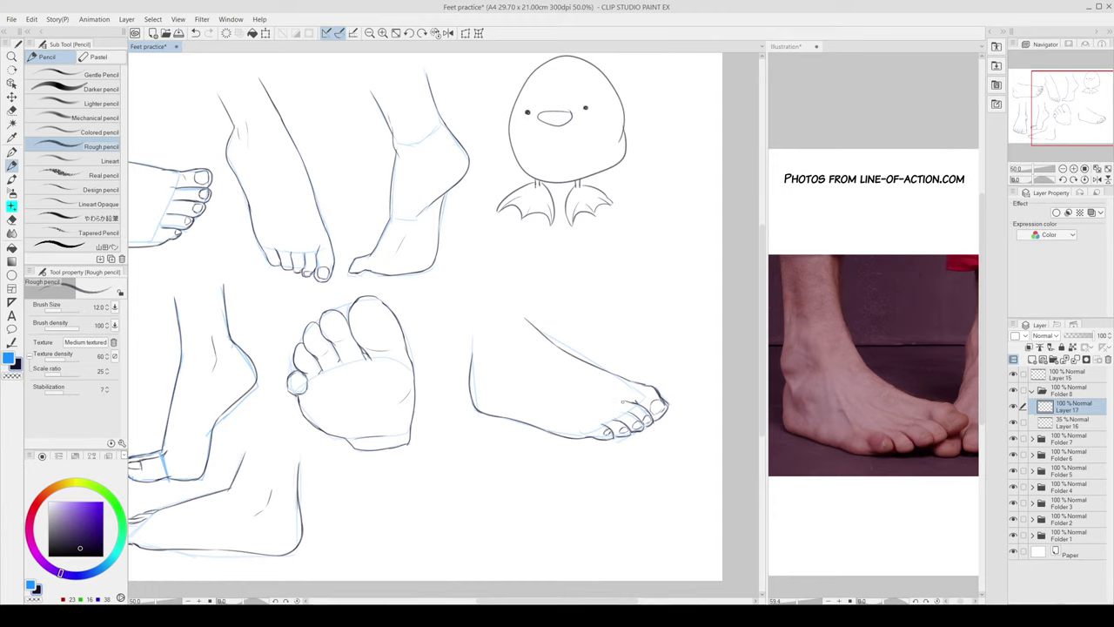
drag(614, 421, 602, 417)
Step: Extend the flat foot's heel line and front ankle line upward into the leg, redrawing the strokes
mouse_move(472, 345)
mouse_down()
mouse_move(469, 307)
mouse_move(474, 357)
mouse_up()
key(ctrl+z)
key(ctrl+z)
key(ctrl+z)
drag(471, 309, 470, 359)
key(ctrl+z)
drag(510, 280, 528, 322)
key(ctrl+z)
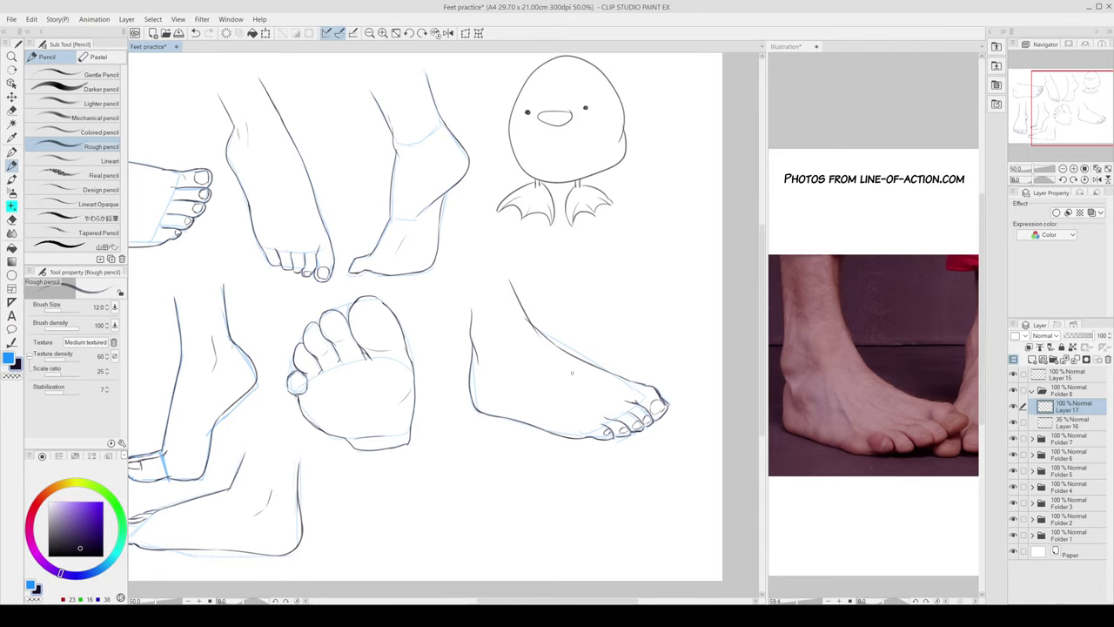
Step: Erase and redraw the sole line in front of the heel, and hide the blue sketch layer
drag(526, 366, 529, 402)
key(ctrl+z)
key(e)
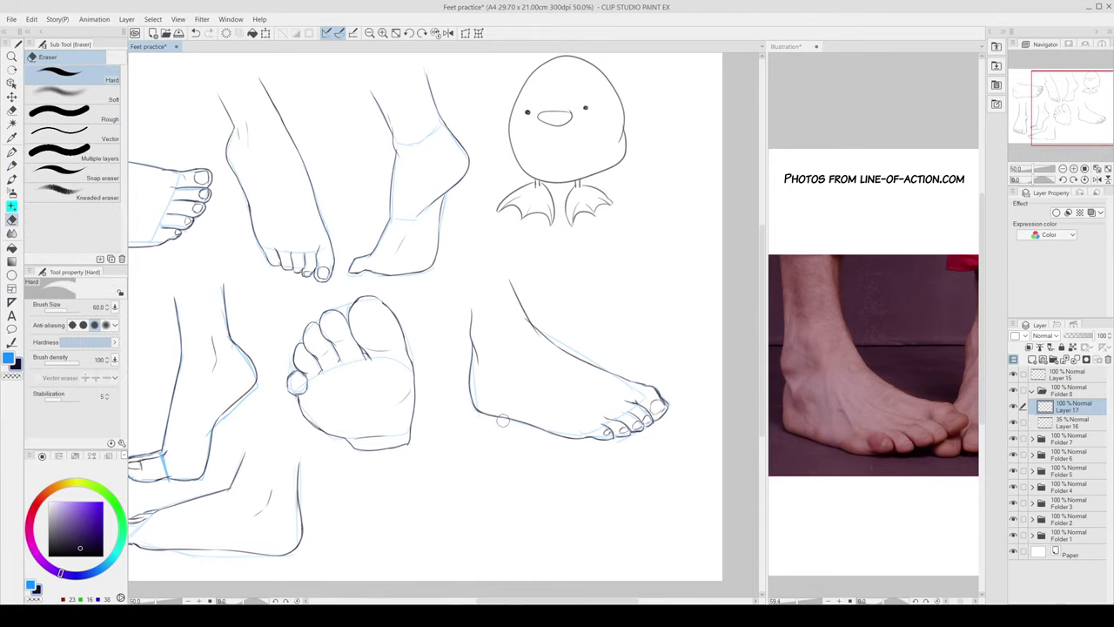
key(p)
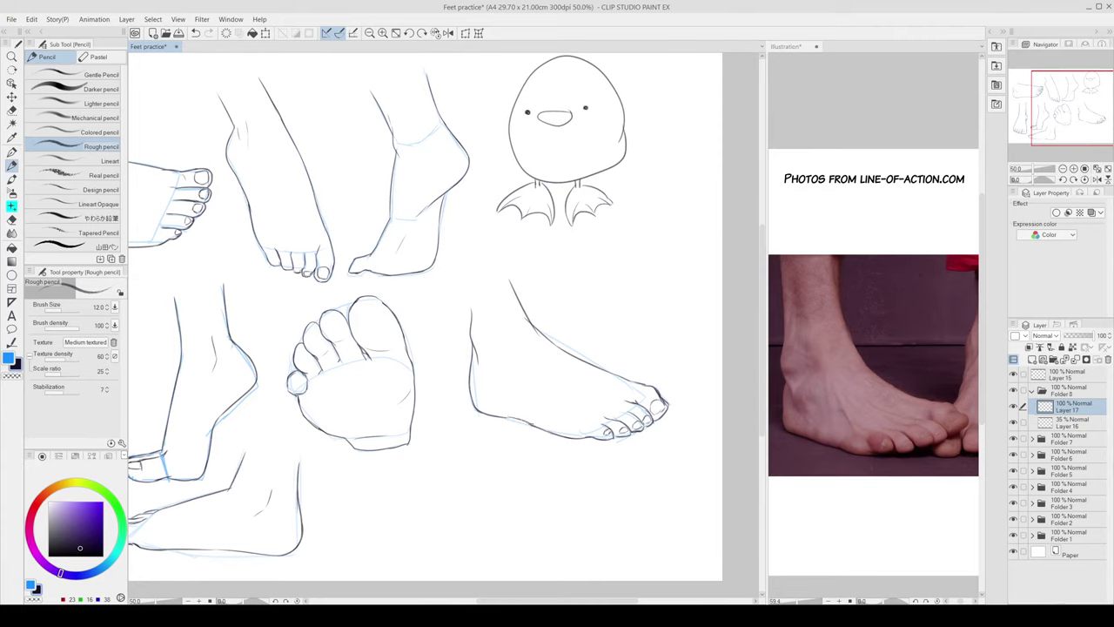
drag(506, 417, 532, 425)
click(1013, 424)
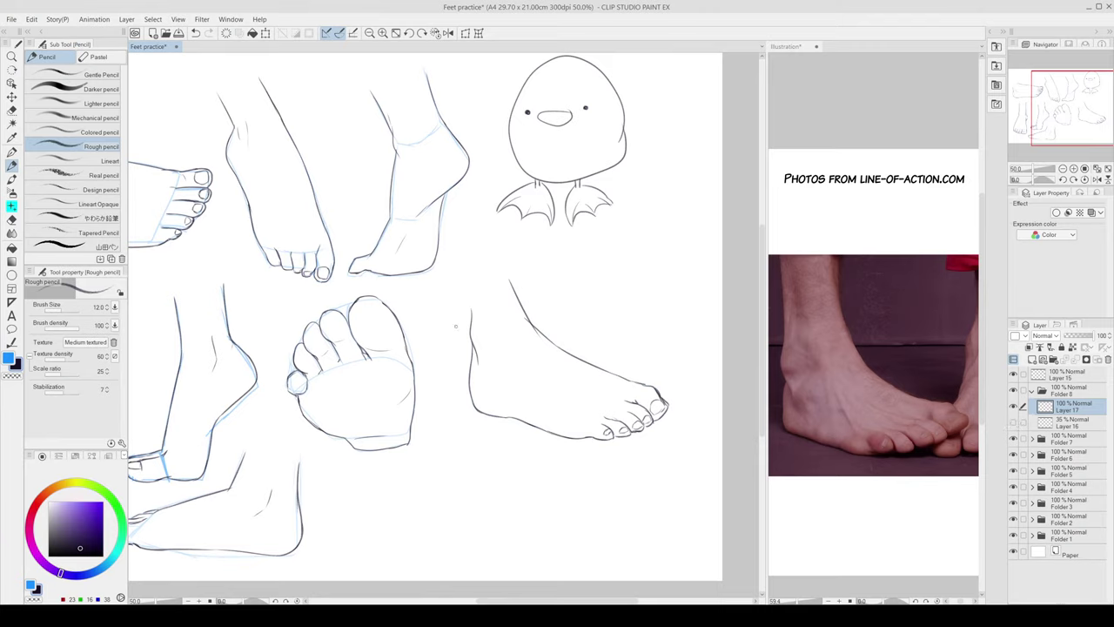
Step: Lengthen the back leg line, redraw the front ankle line as a steeper curve, and save the file
drag(466, 288, 472, 317)
key(e)
drag(512, 278, 533, 328)
key(p)
key(ctrl+z)
drag(516, 284, 529, 319)
key(e)
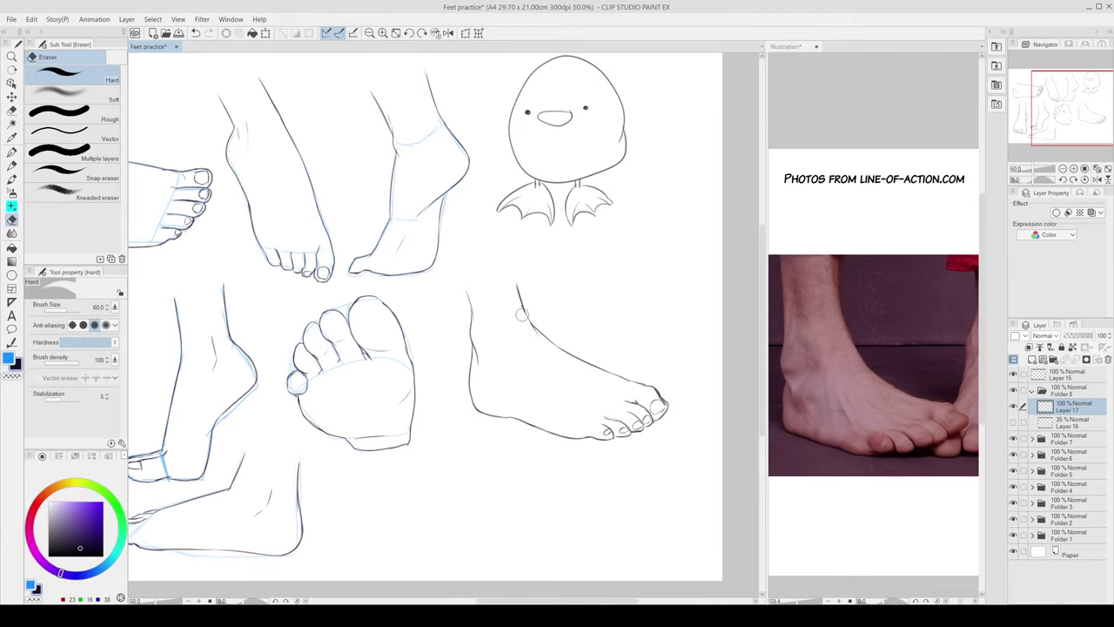
key(p)
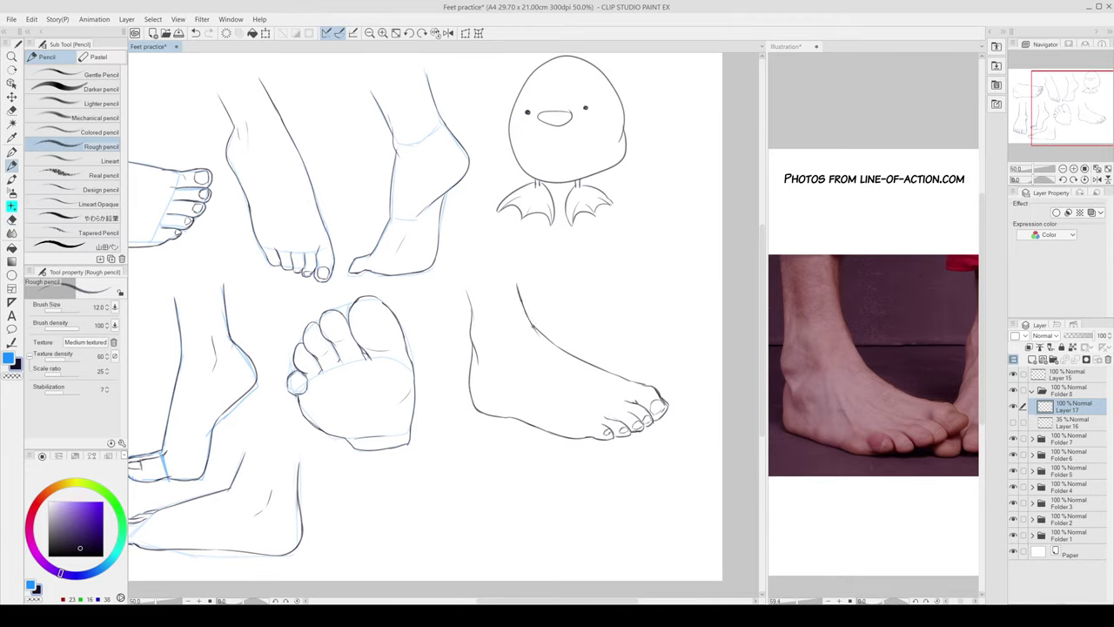
drag(664, 468, 622, 465)
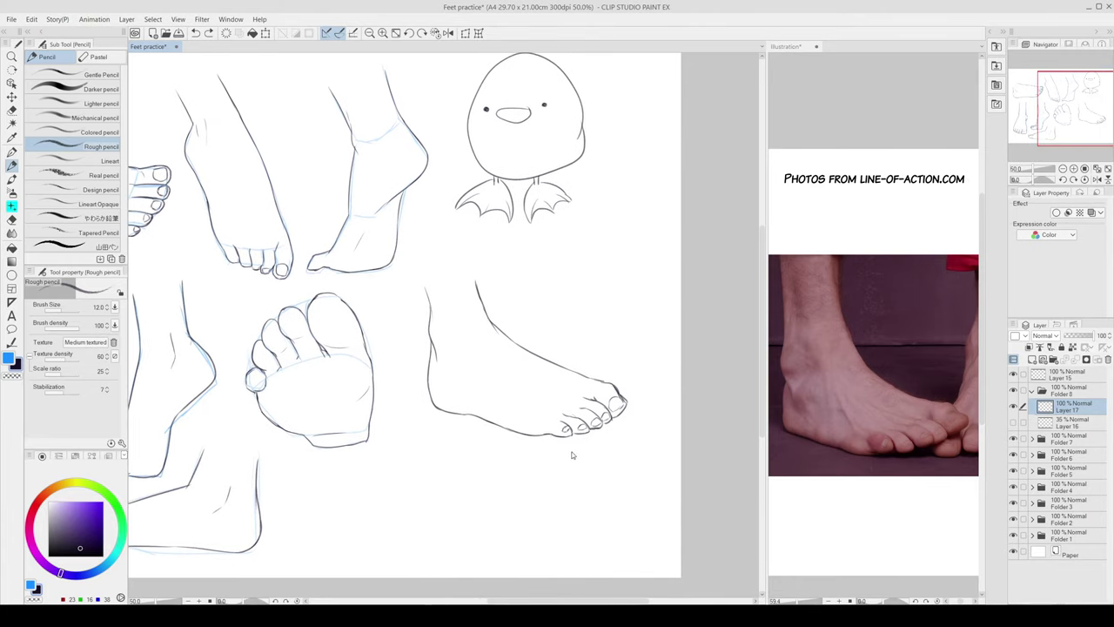
key(ctrl+s)
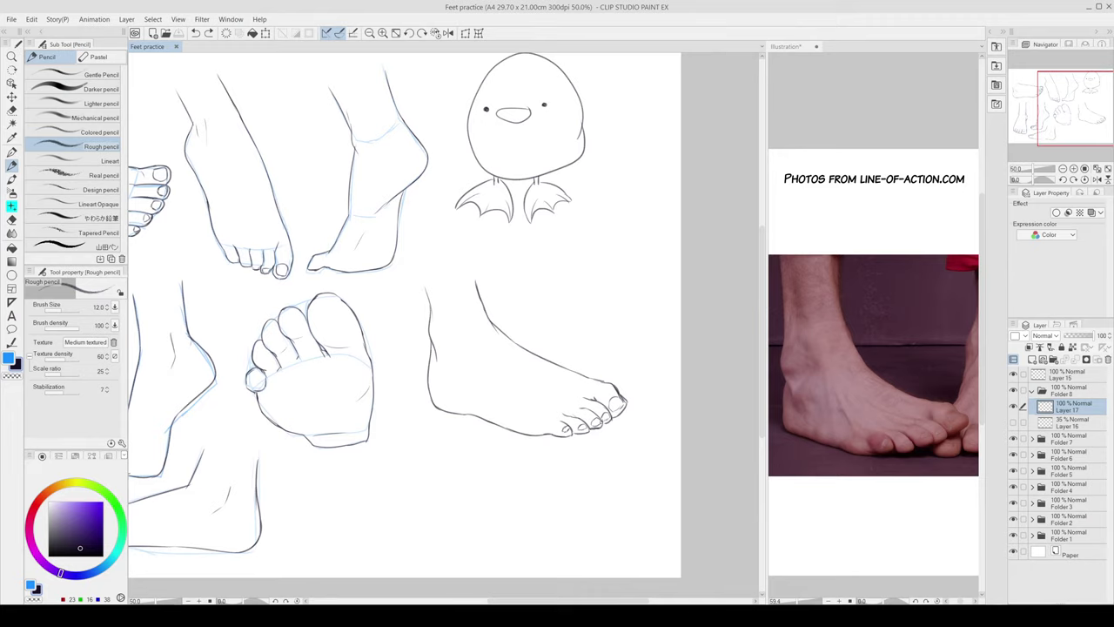
Step: Tidy the undersides and creases of the smaller toes by alternately erasing and redrawing short pencil lines
key(e)
drag(600, 435, 607, 426)
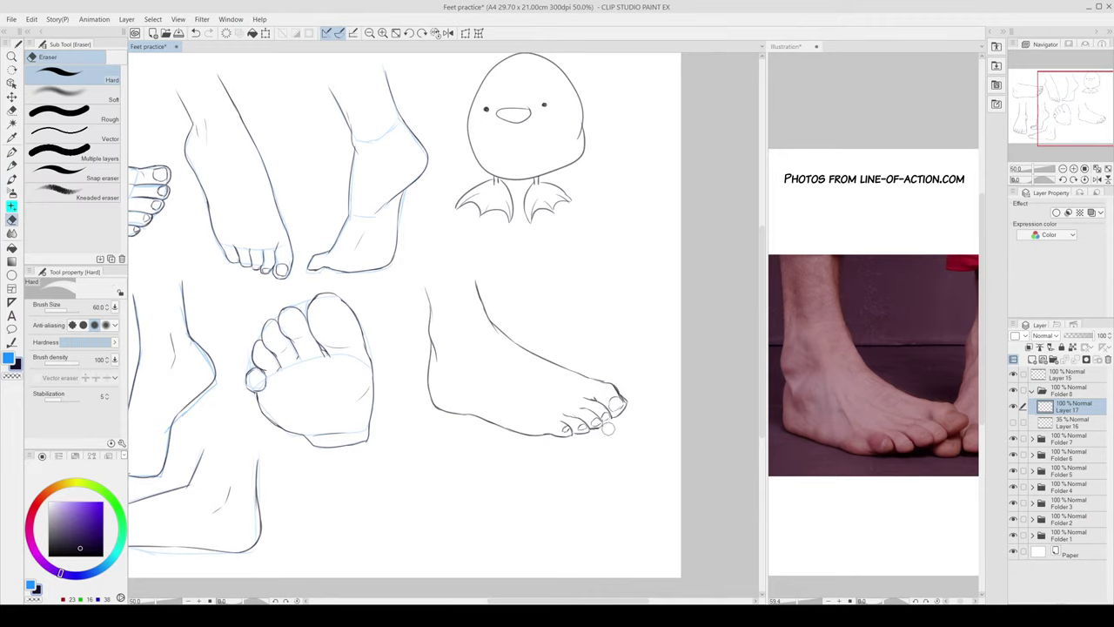
key(p)
key(e)
key(p)
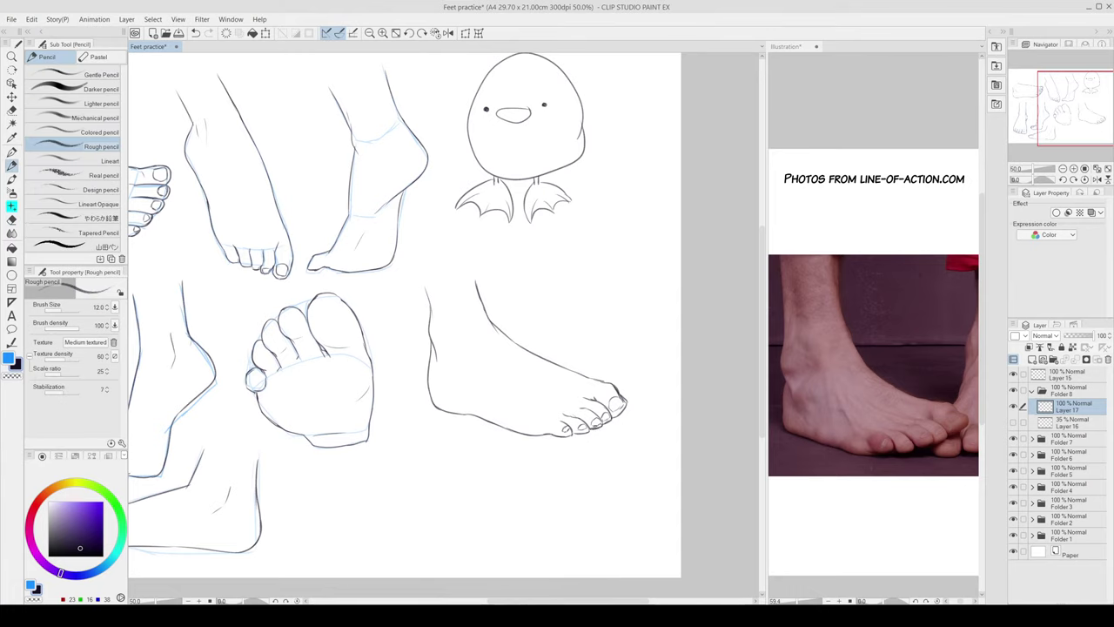
key(e)
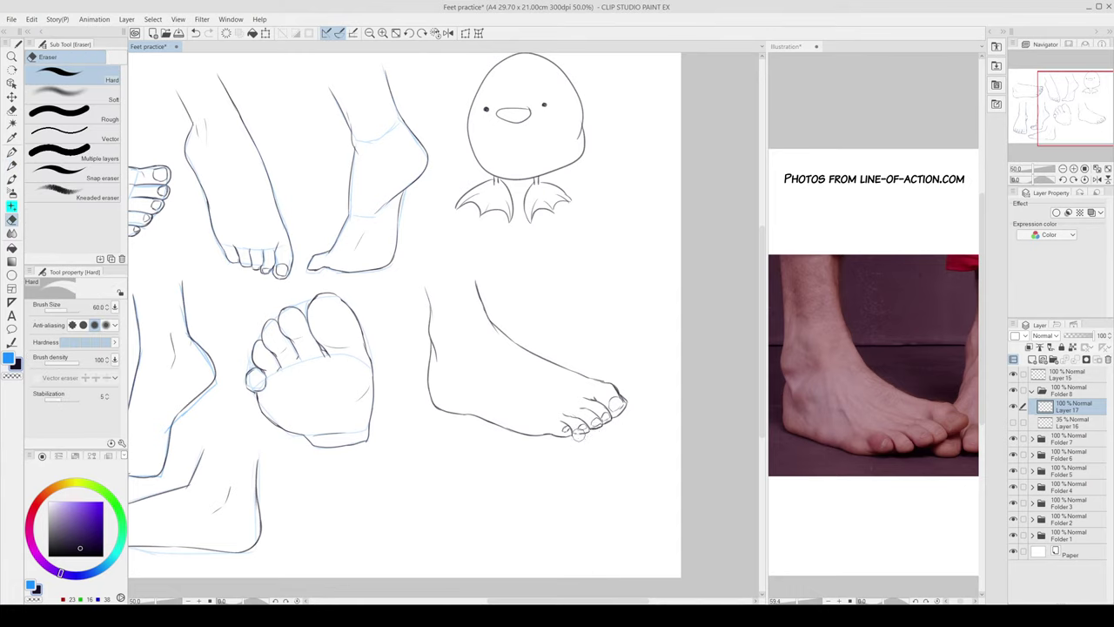
key(p)
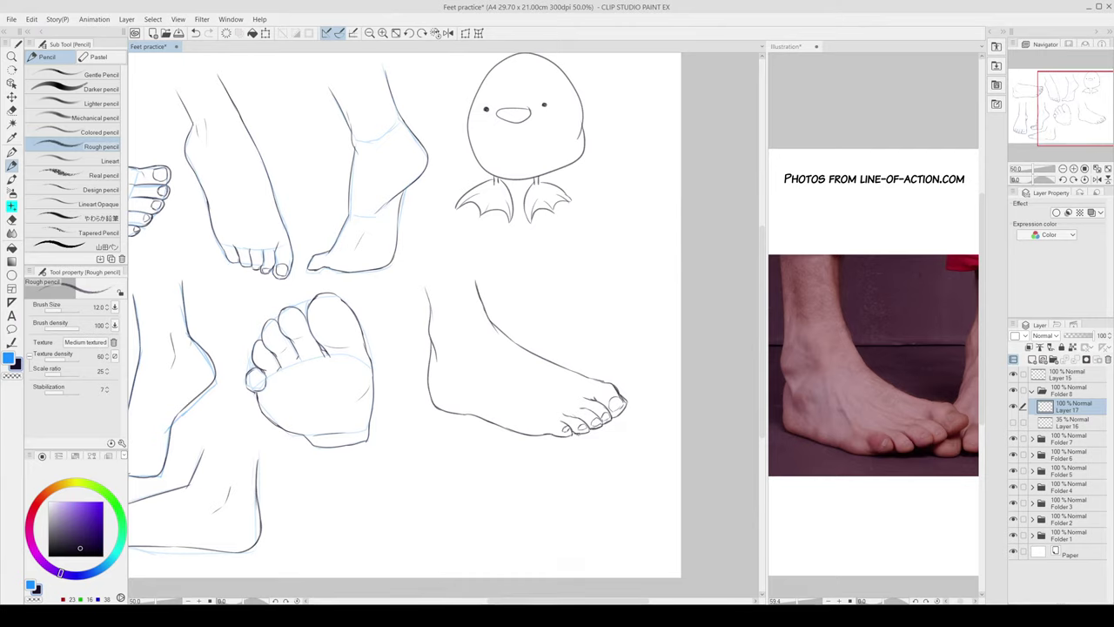
key(e)
drag(564, 421, 562, 421)
key(p)
key(ctrl+z)
key(e)
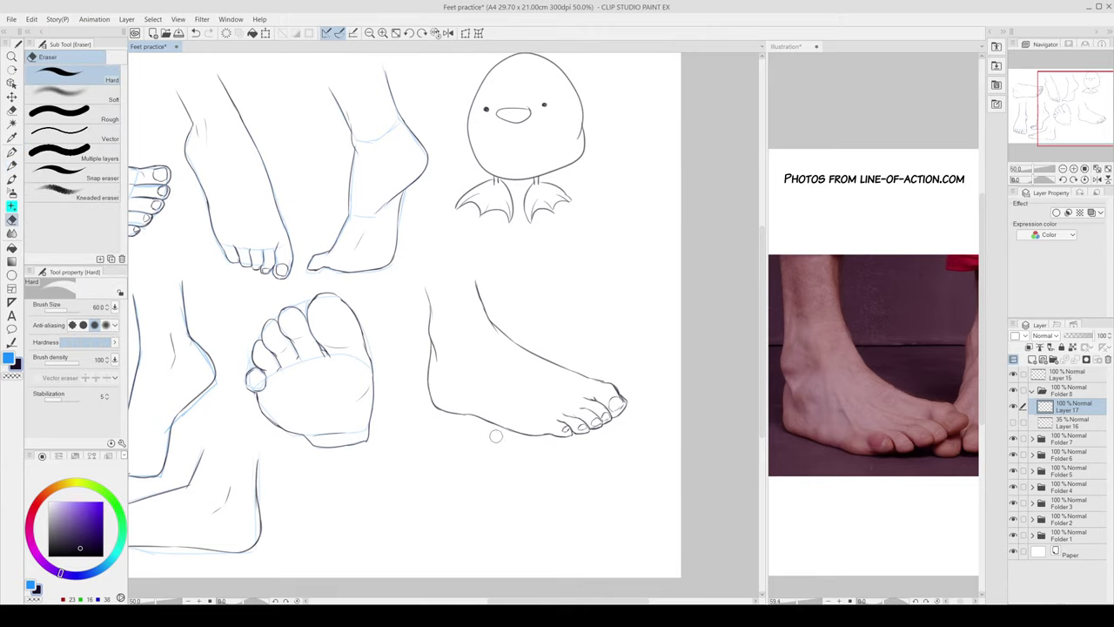
Step: Erase and redraw the sole line just in front of the heel
key(p)
key(e)
drag(491, 429, 471, 415)
key(p)
key(ctrl+z)
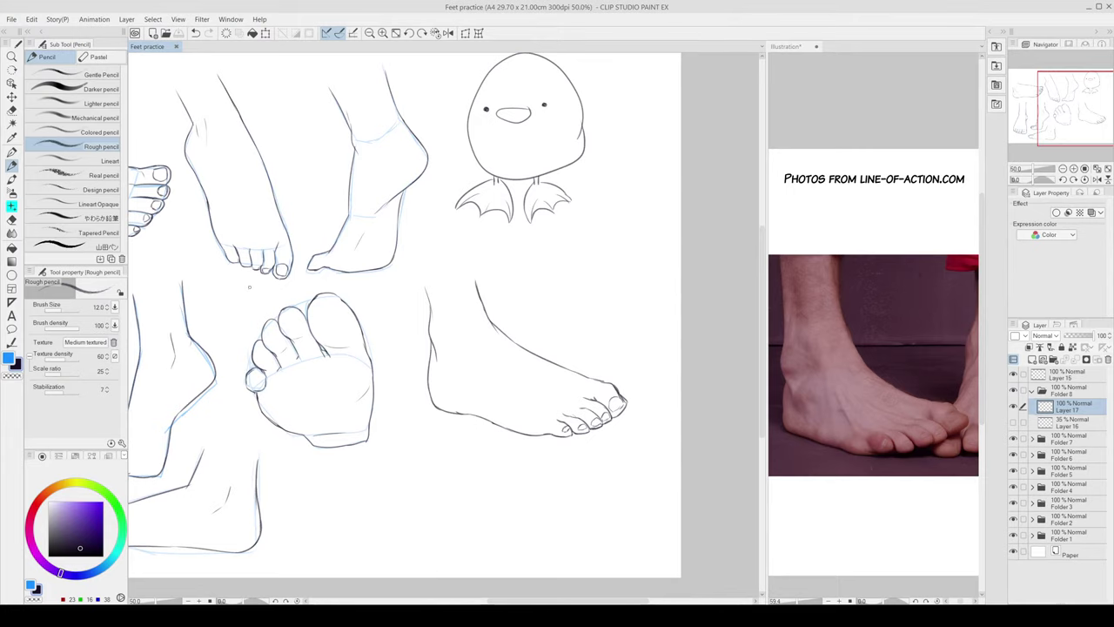
Step: Try drawing red laser beams from the chick's eyes with the pencil at size 70
scroll(249, 286, down, 1)
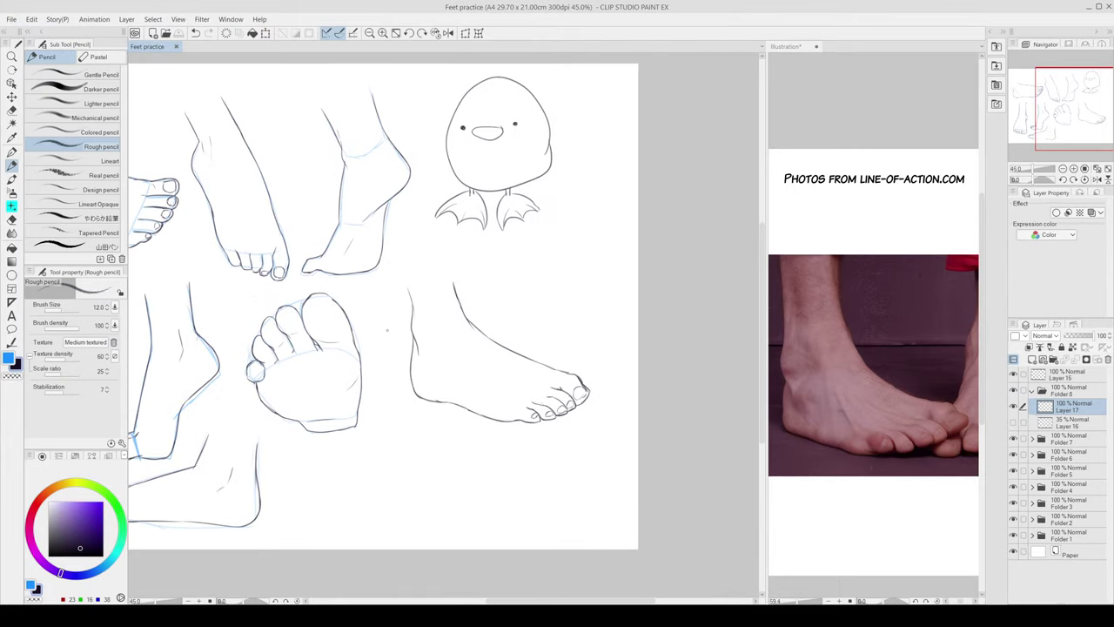
drag(455, 303, 625, 343)
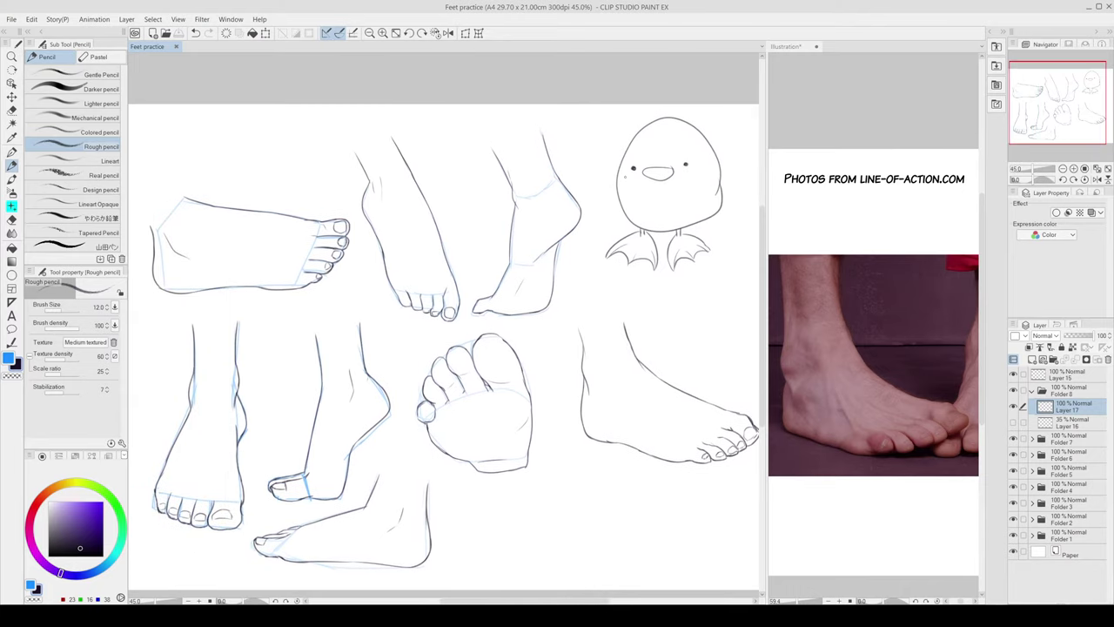
click(35, 502)
drag(91, 518, 118, 477)
key(bracketright)
key(bracketright)
key(bracketright)
key(bracketright)
key(bracketright)
key(bracketright)
key(bracketright)
key(bracketright)
drag(634, 166, 577, 233)
drag(686, 163, 626, 281)
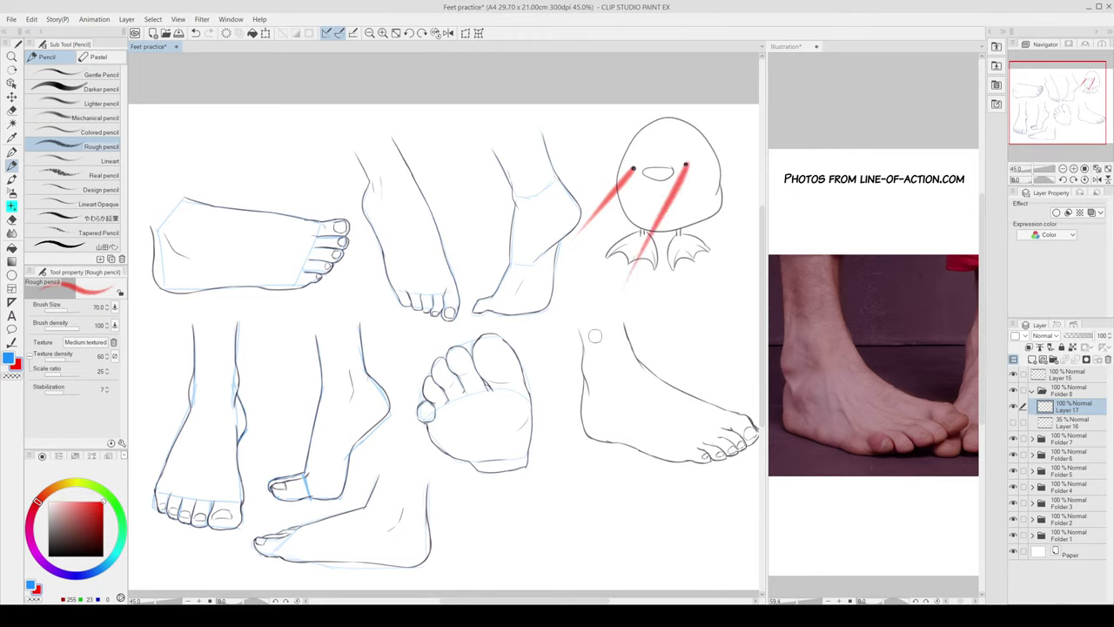
key(ctrl+z)
key(ctrl+z)
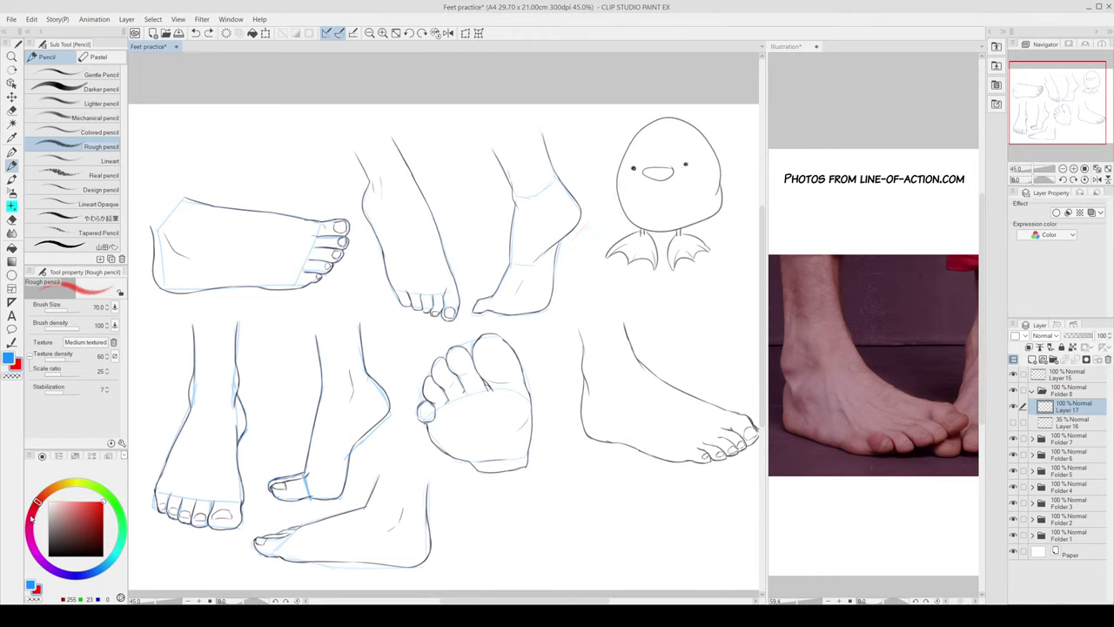
Step: Try drawing pinkish-red beams from both chick eyes, with short cross strokes between them
drag(633, 167, 517, 224)
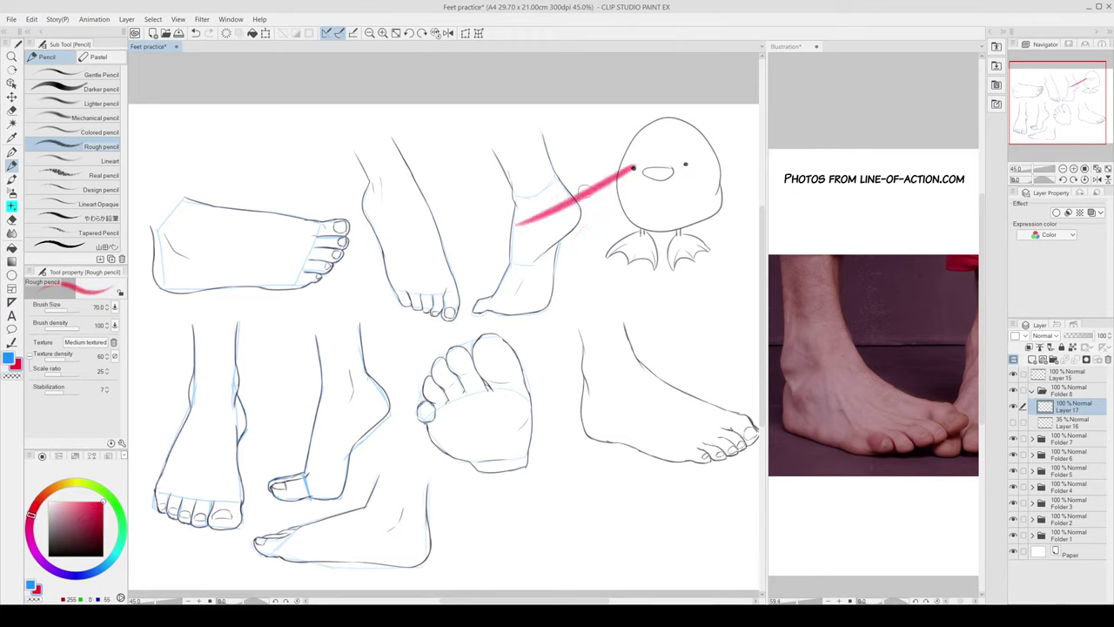
drag(634, 167, 548, 305)
mouse_move(685, 163)
mouse_down()
mouse_move(620, 276)
mouse_move(687, 336)
mouse_up()
drag(692, 189, 635, 259)
drag(571, 208, 589, 228)
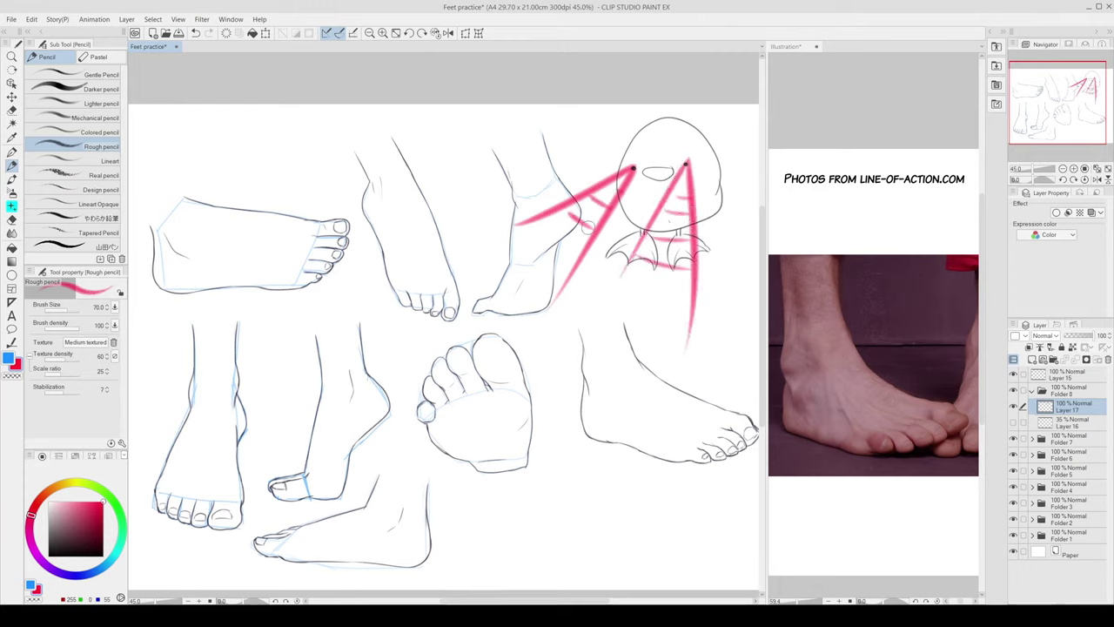
key(ctrl+z)
key(ctrl+z)
key(ctrl+z)
key(ctrl+z)
key(ctrl+z)
key(ctrl+z)
key(ctrl+z)
key(ctrl+z)
key(ctrl+z)
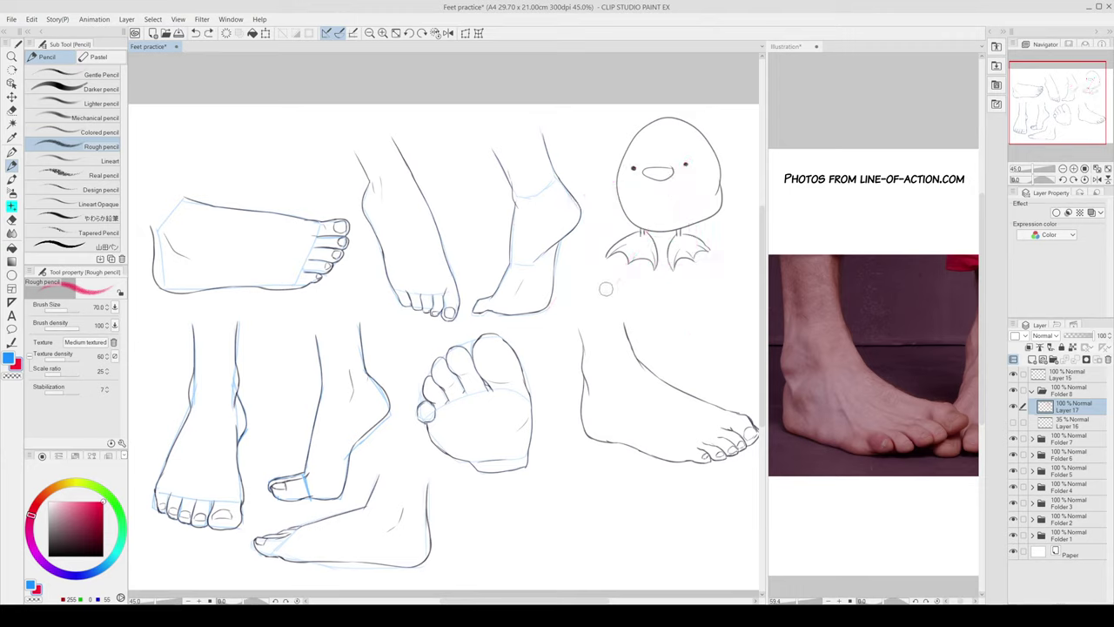
Step: Reduce the rough pencil's brush size to 15
key(bracketleft)
key(bracketleft)
key(bracketleft)
key(bracketleft)
key(bracketleft)
key(bracketleft)
key(bracketleft)
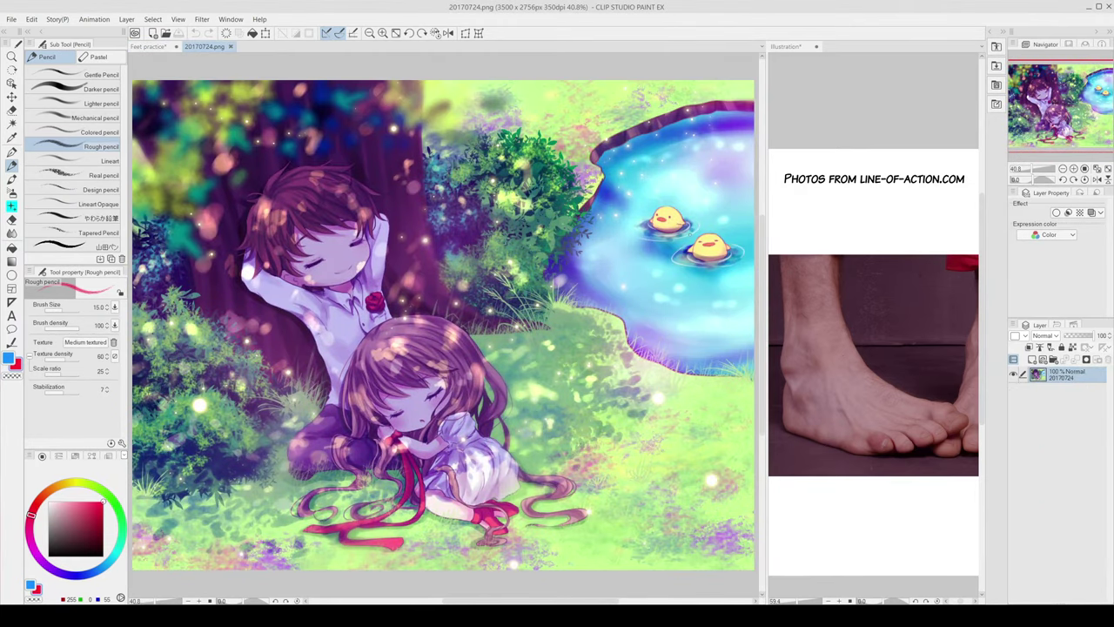
Step: Try marking the ducks in the pond of the 20170724.png illustration
mouse_move(707, 190)
mouse_down()
mouse_move(649, 192)
mouse_move(677, 313)
mouse_move(754, 276)
mouse_move(703, 179)
mouse_move(687, 179)
mouse_move(642, 228)
mouse_move(688, 173)
mouse_up()
key(ctrl+z)
key(ctrl+z)
Step: Close the foot reference photo document and the 20170724.png illustration
click(818, 50)
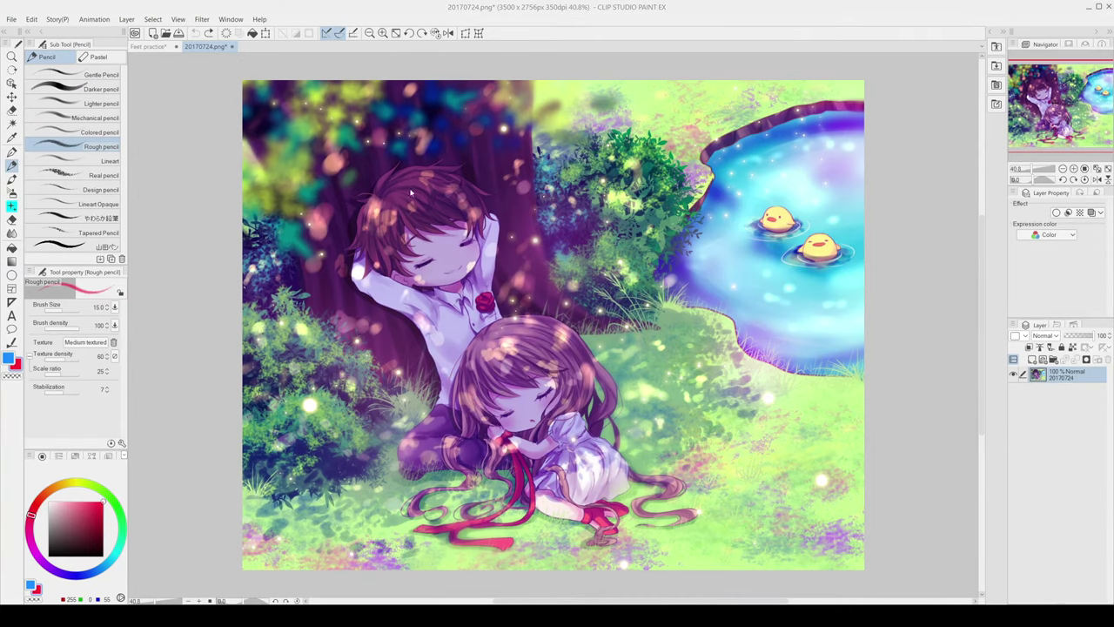
click(581, 229)
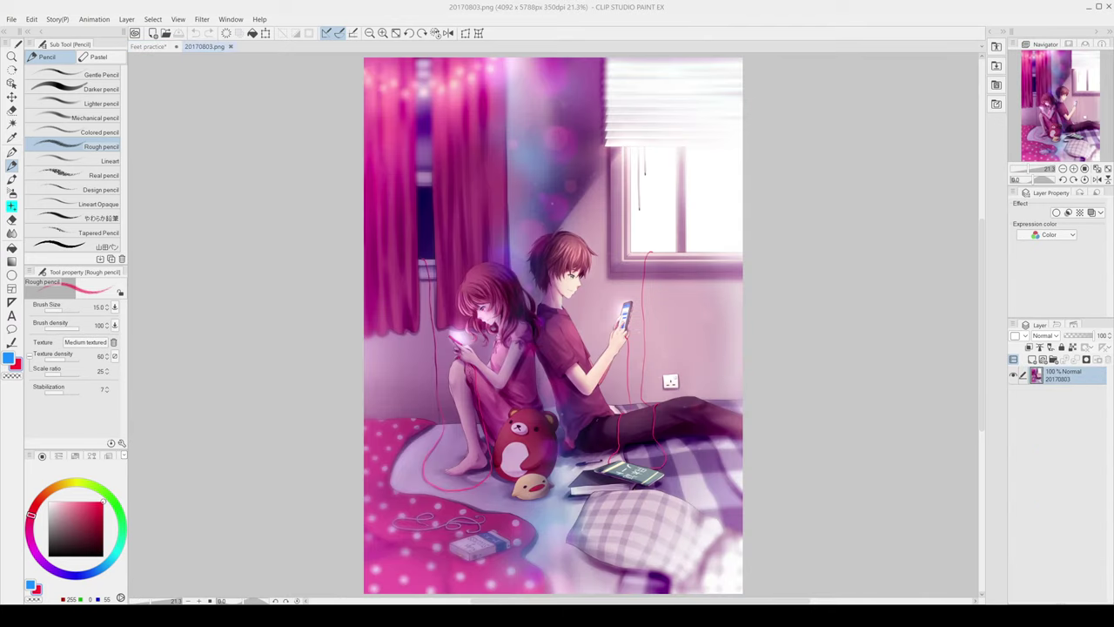
Step: Close the 20170803.png illustration and collapse Folder 8 in the feet practice file
scroll(466, 447, up, 4)
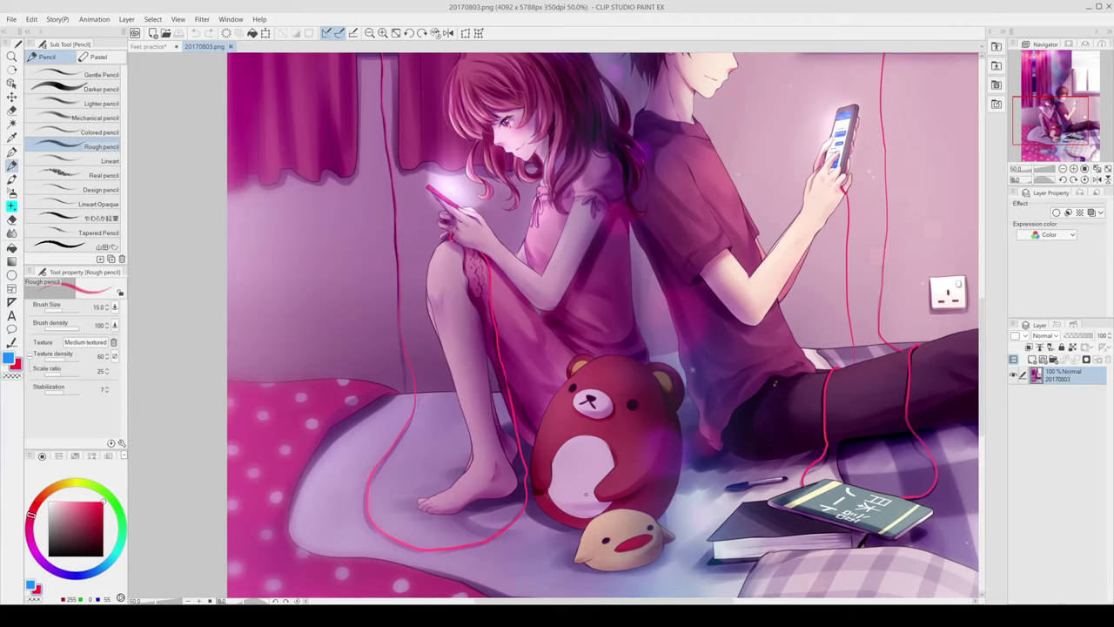
click(231, 48)
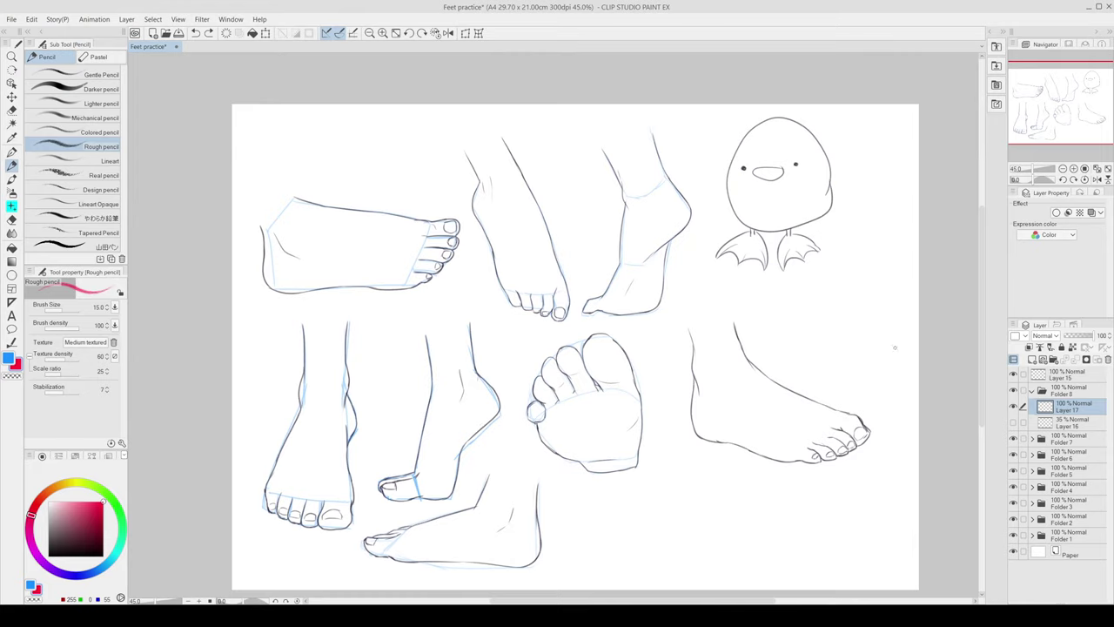
click(1033, 391)
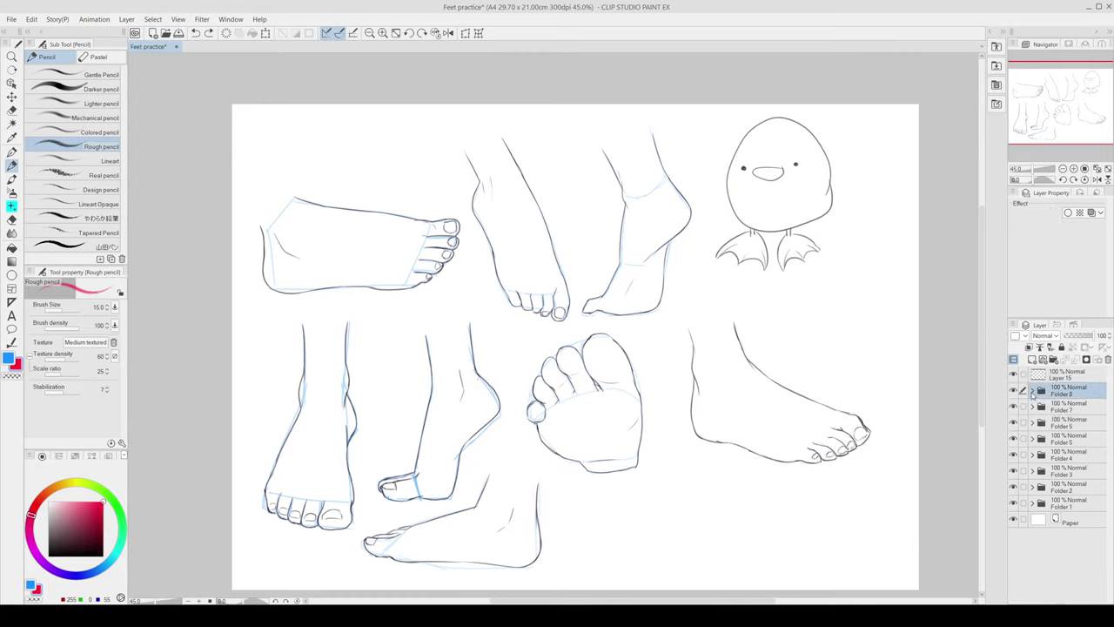